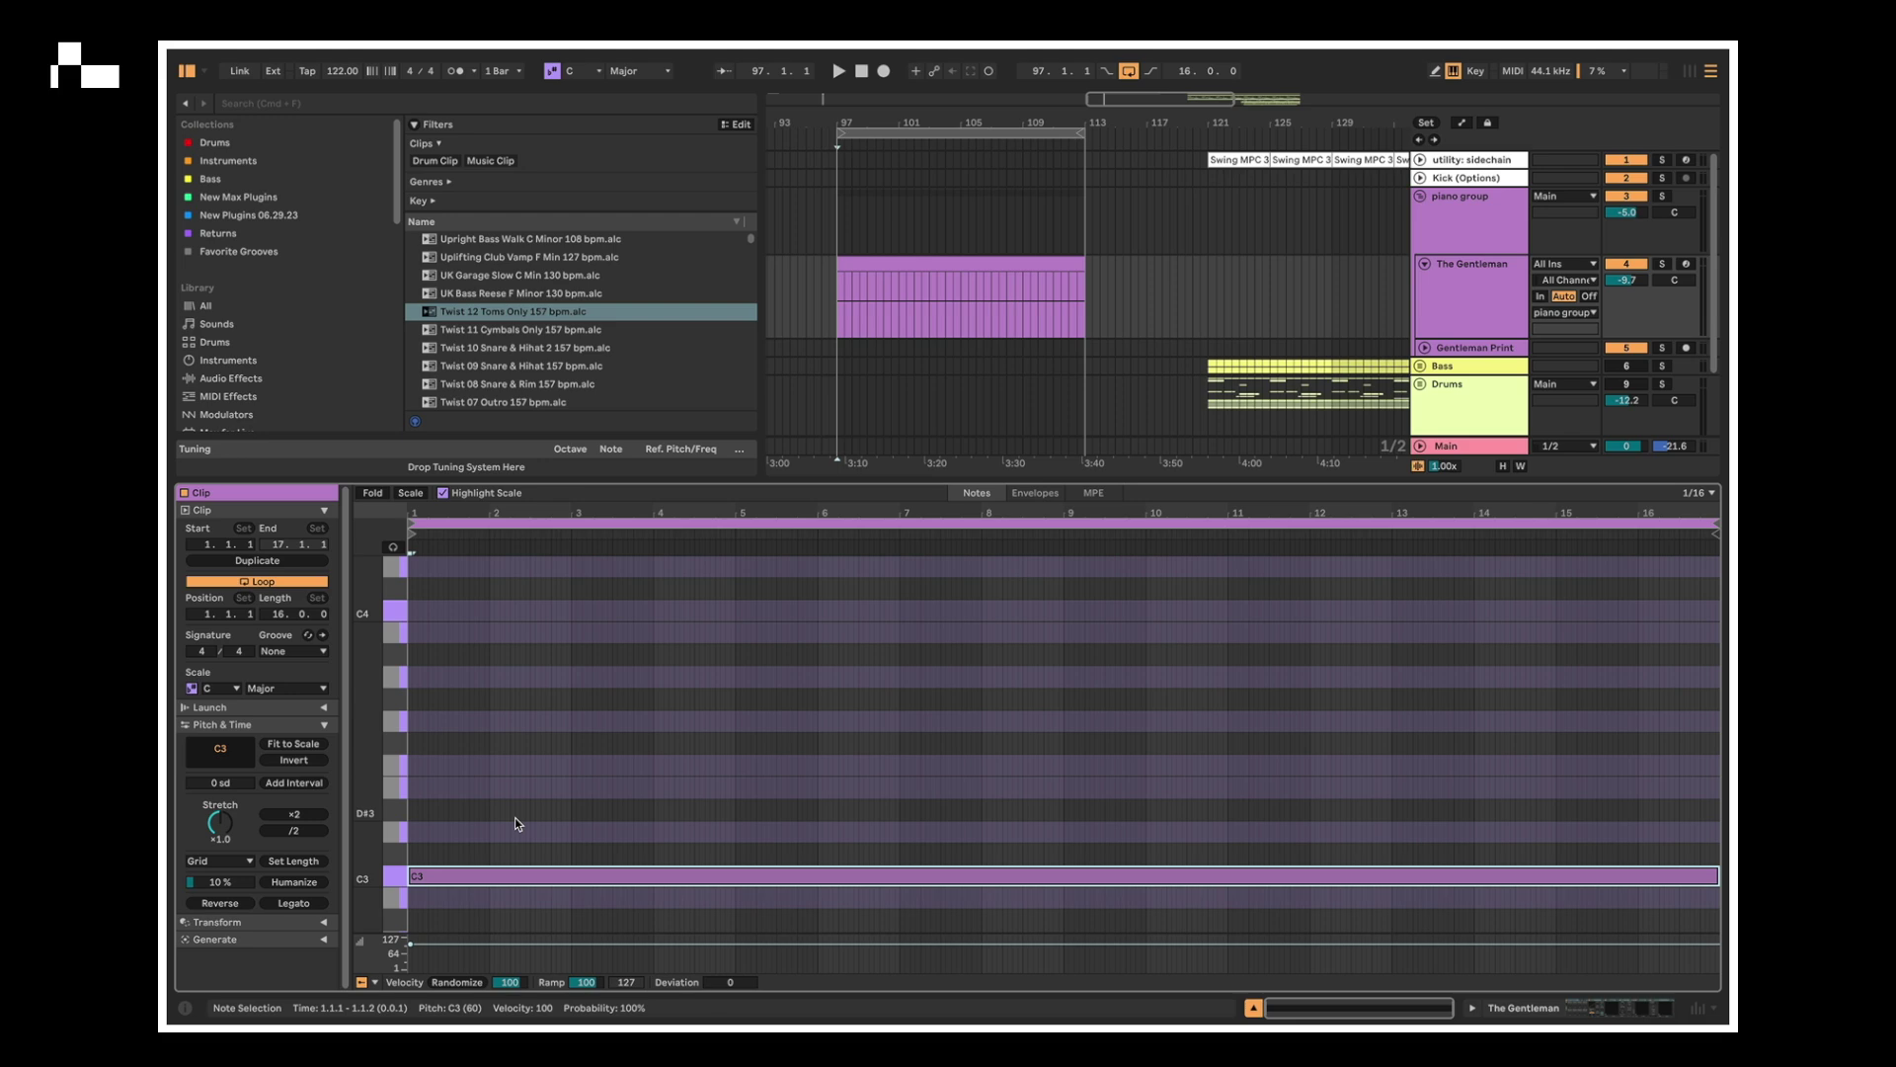
- Split the 16-bar C3 note into 1/16 notes and randomize the velocity of all of them
key(super+e)
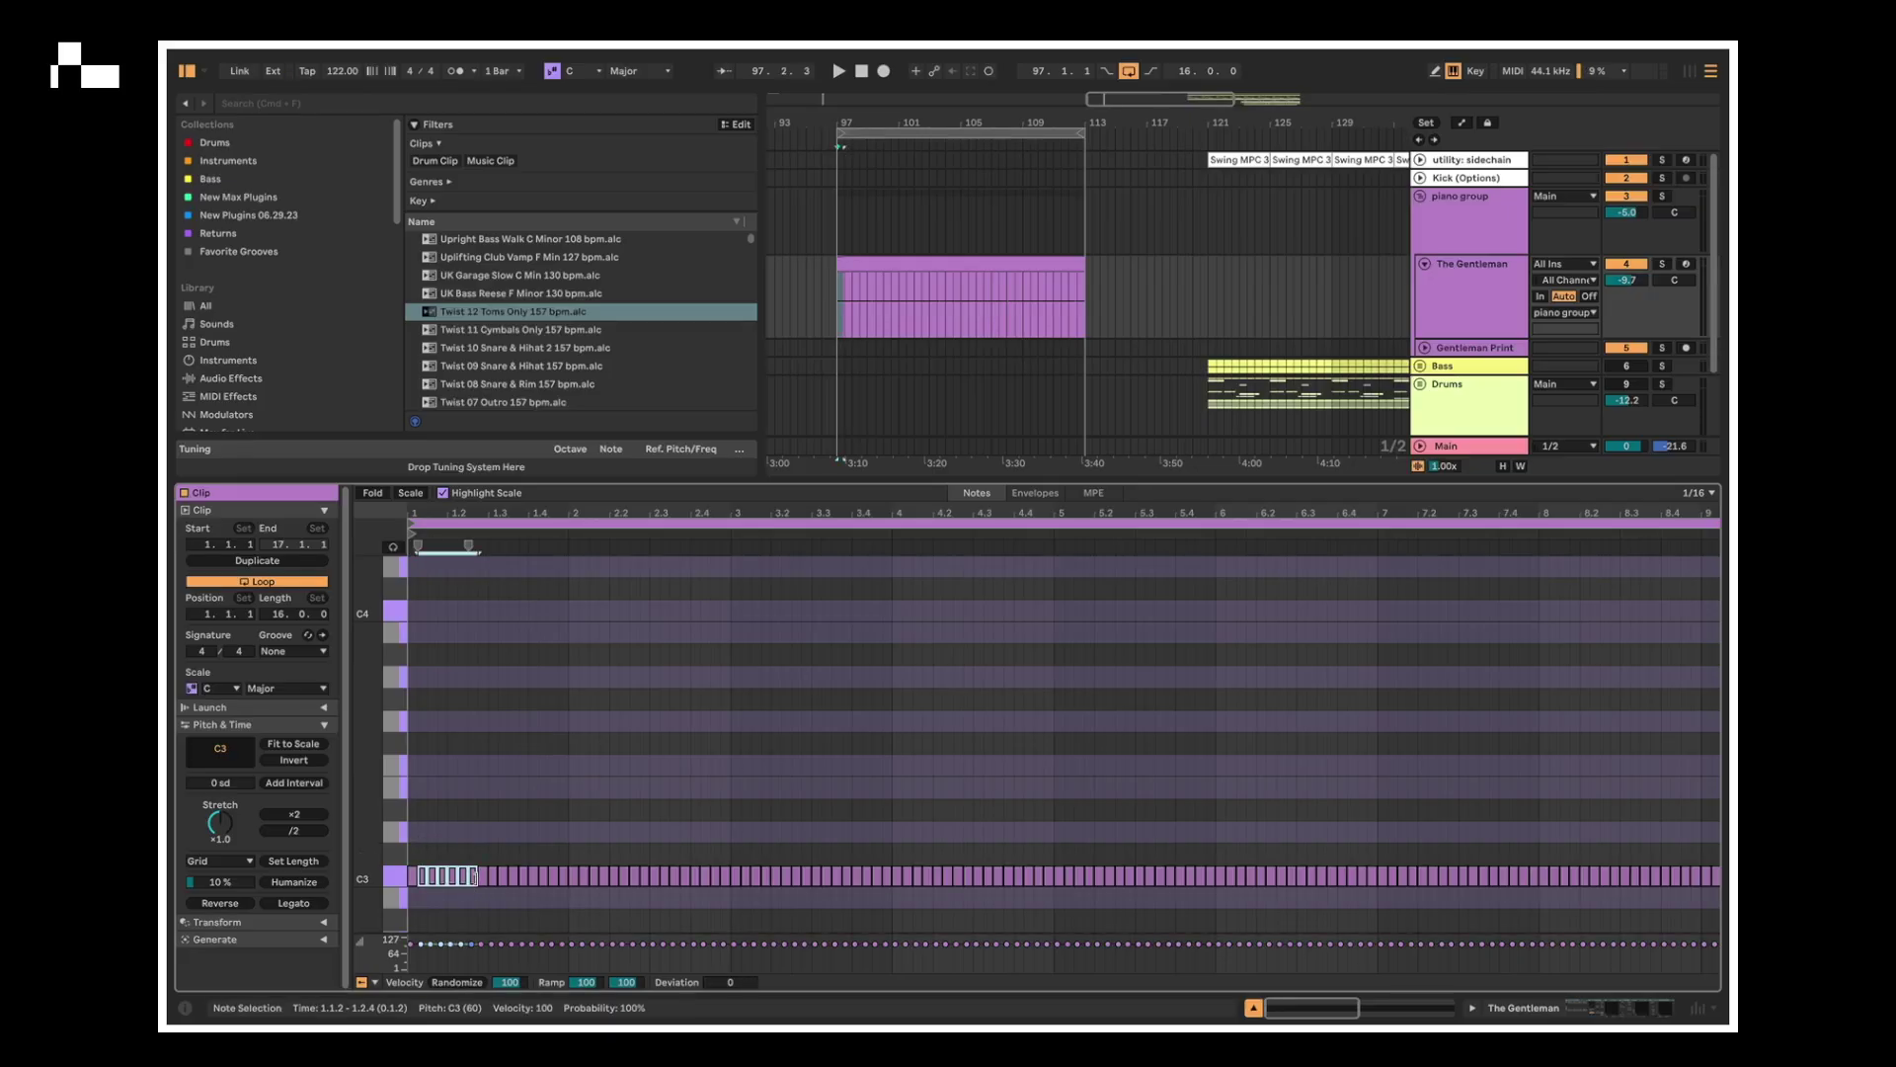
key(super+a)
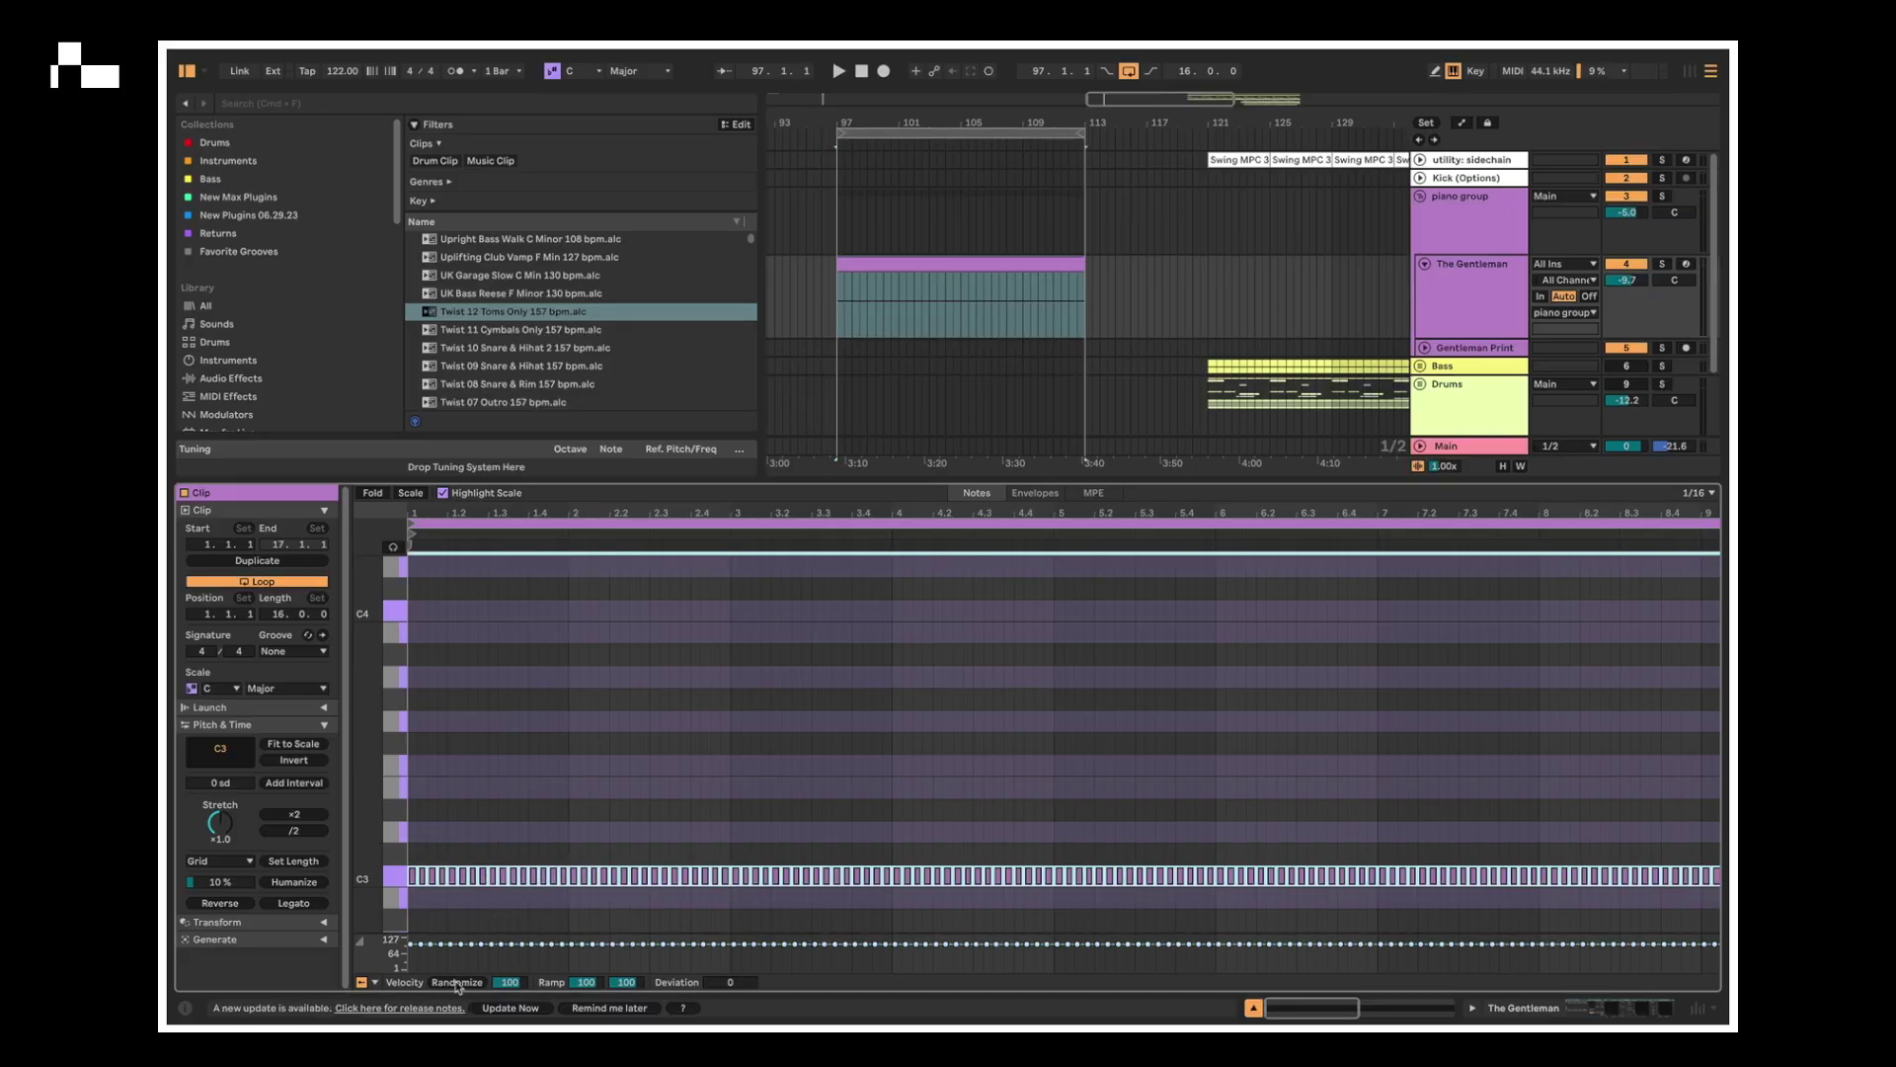
click(458, 982)
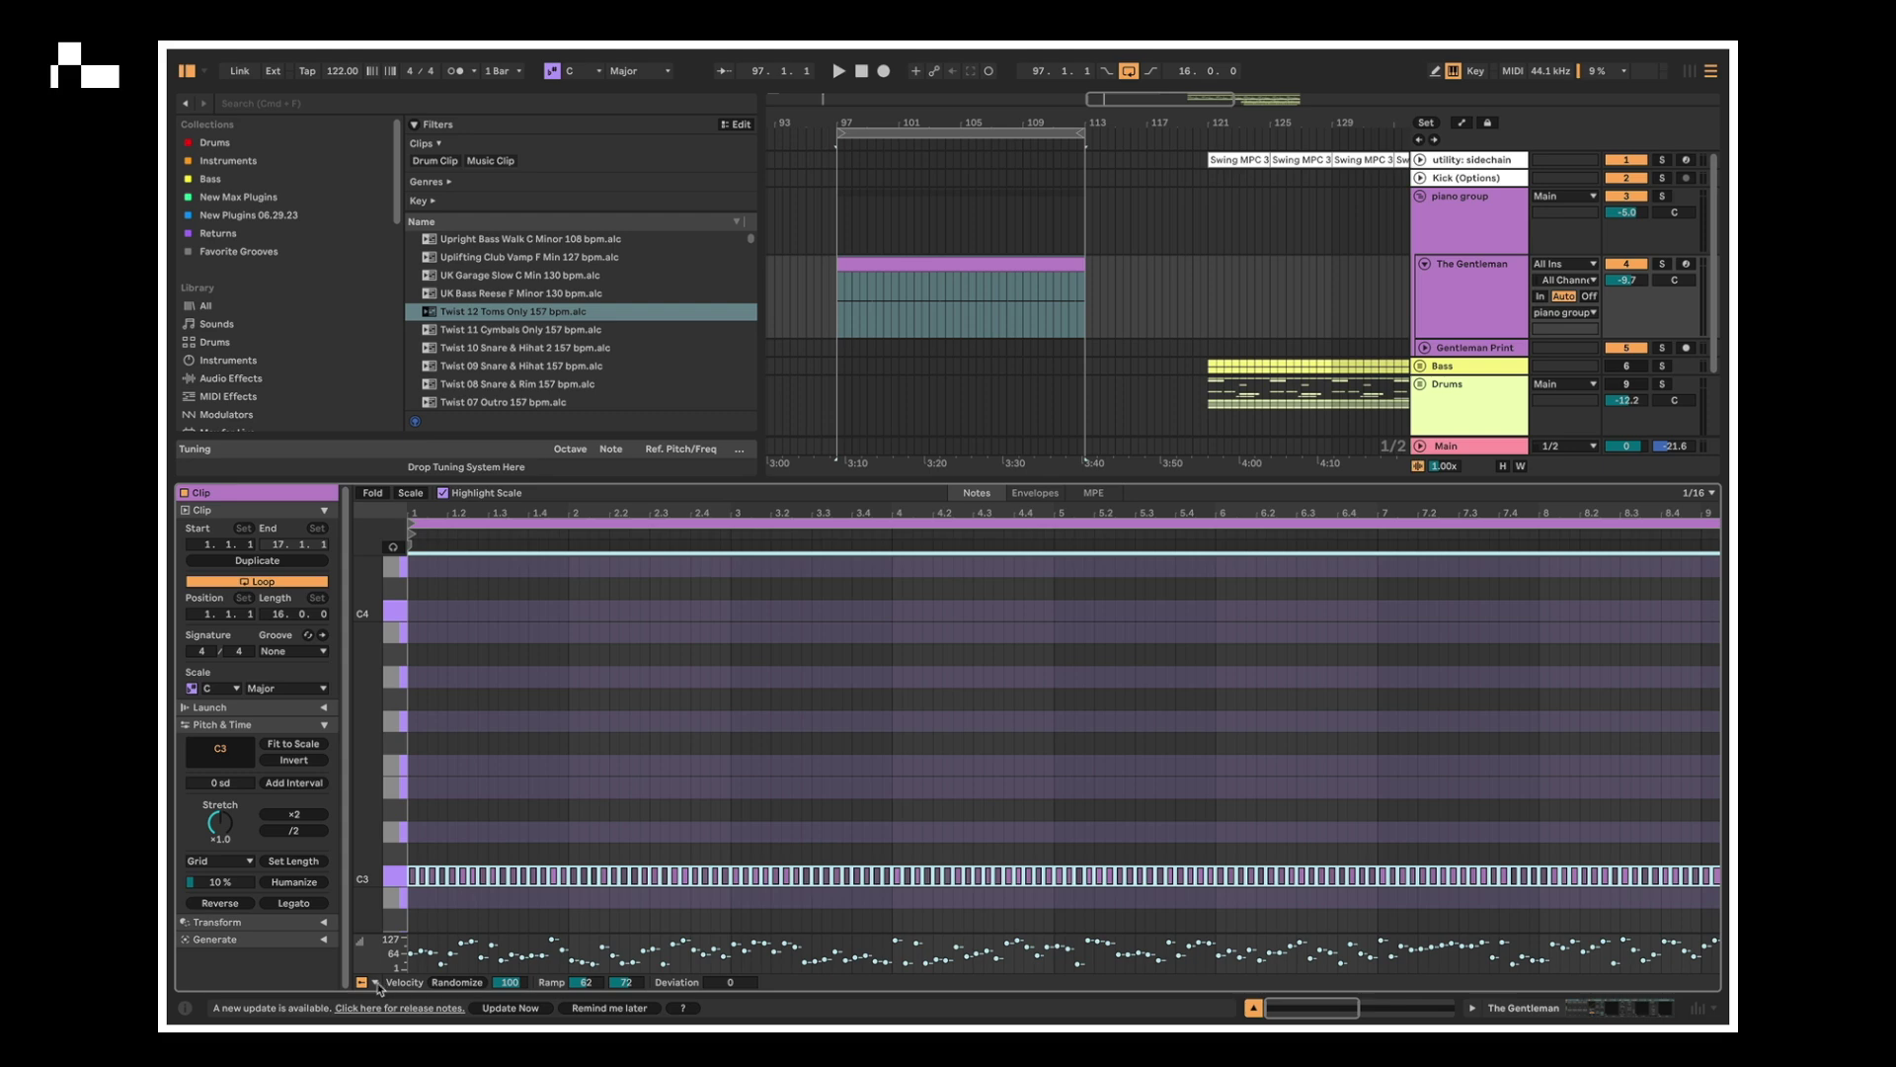
- Show the Chance lane and randomize the probability of all the C3 notes by 50%
click(401, 965)
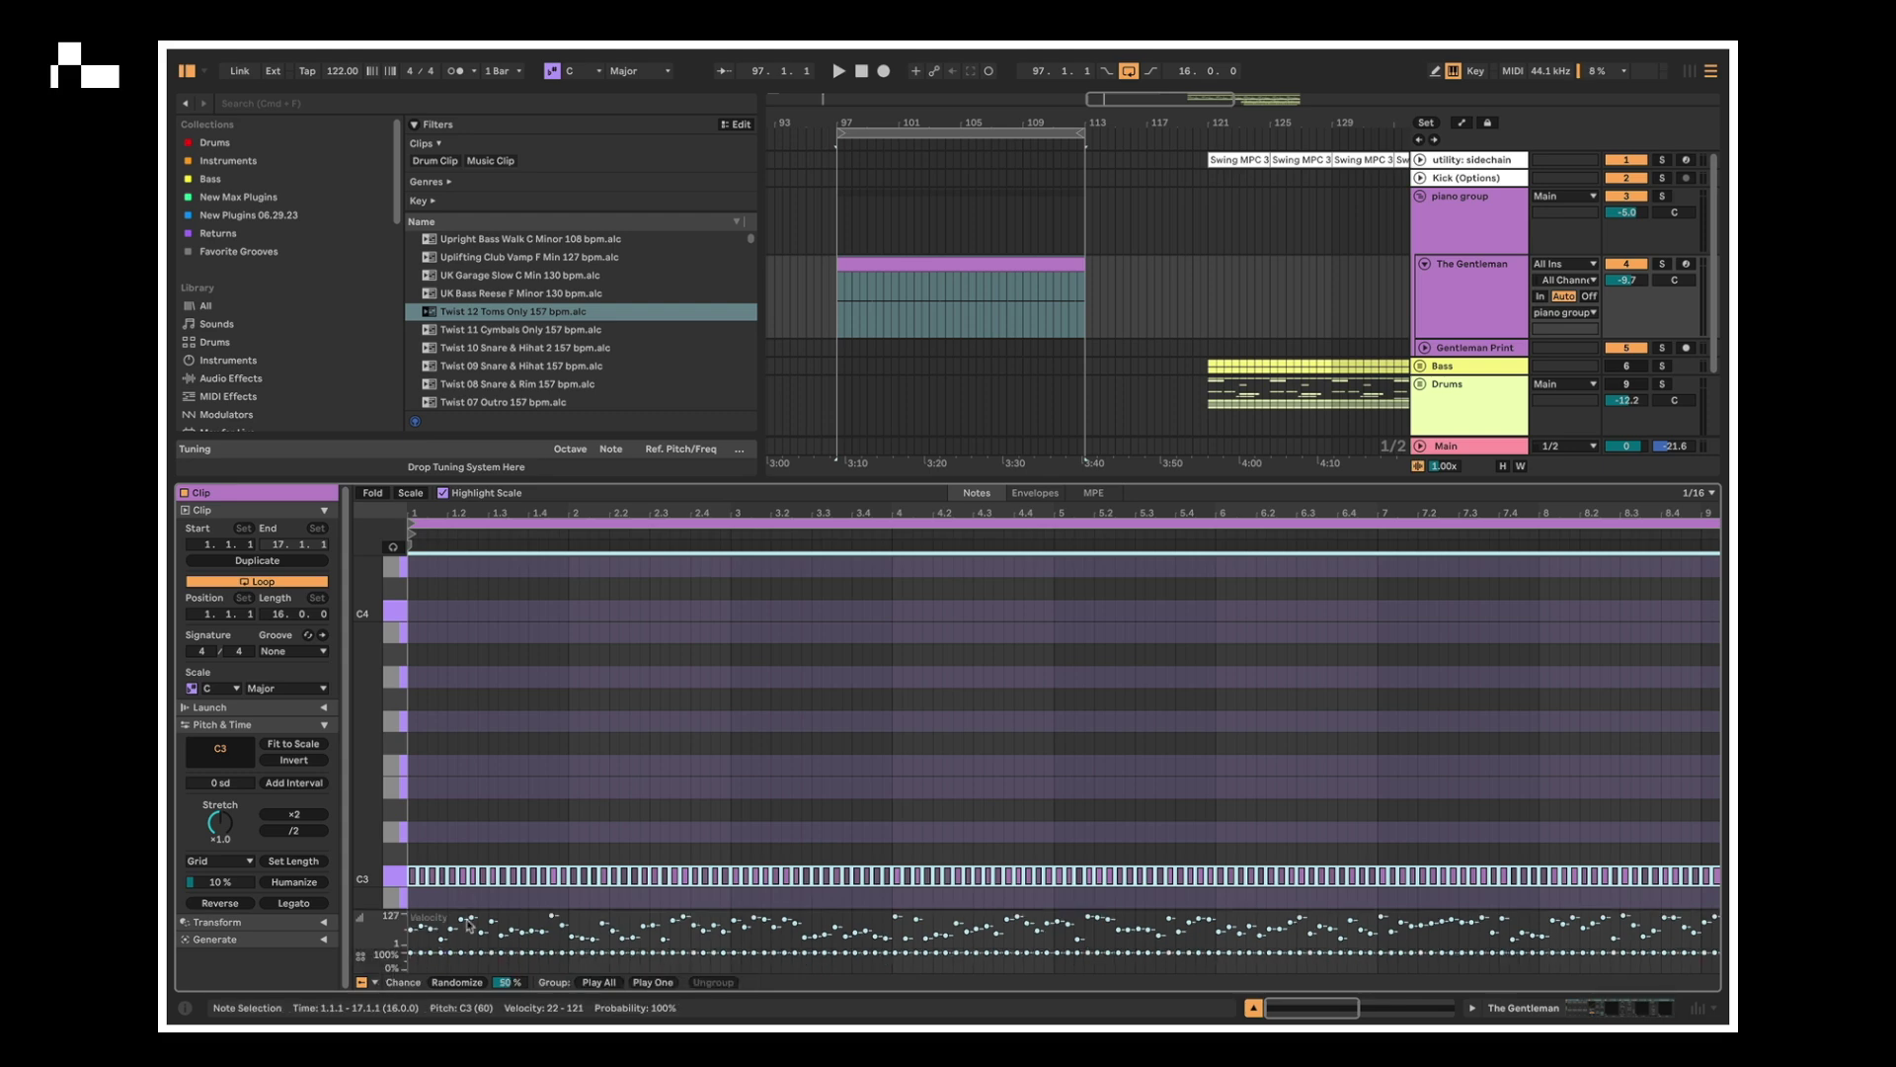
click(441, 983)
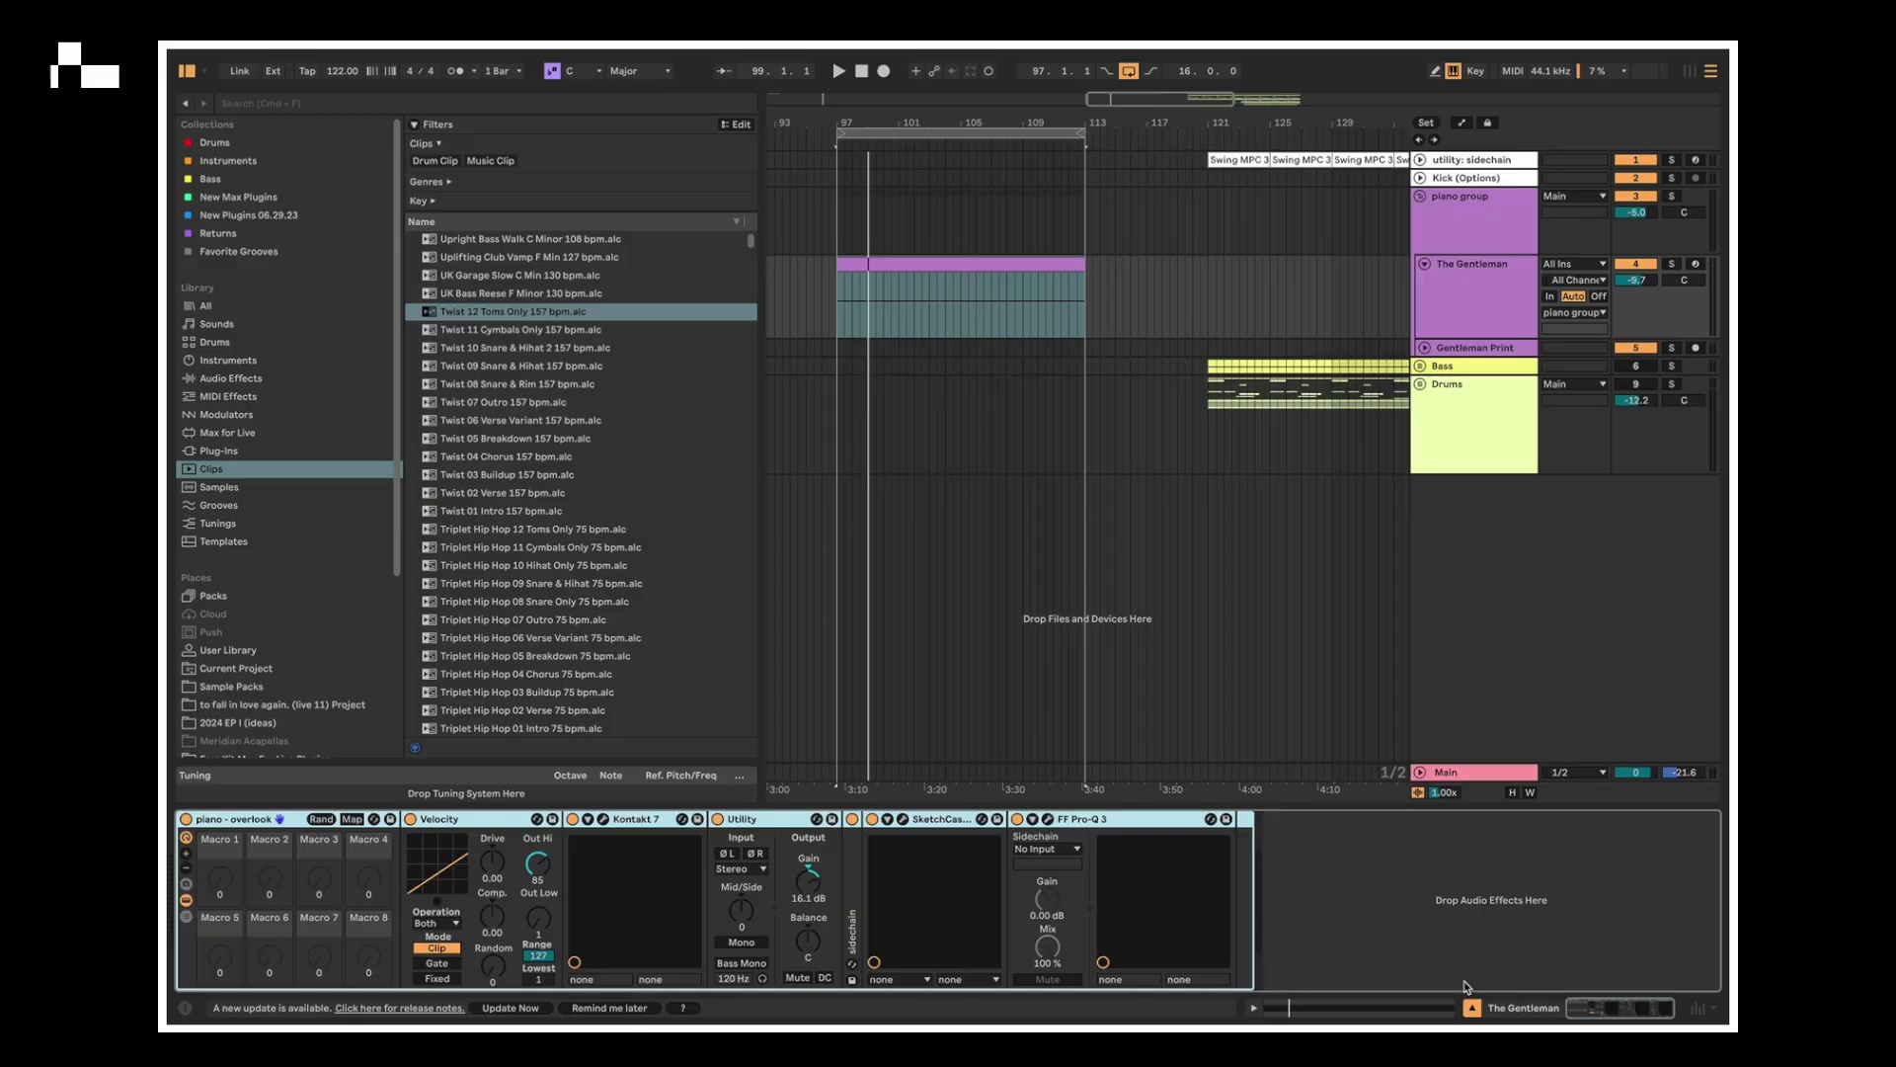
- Search the browser for "scale" and add the Scale MIDI effect in front of the piano rack on The Gentleman track
key(super+f)
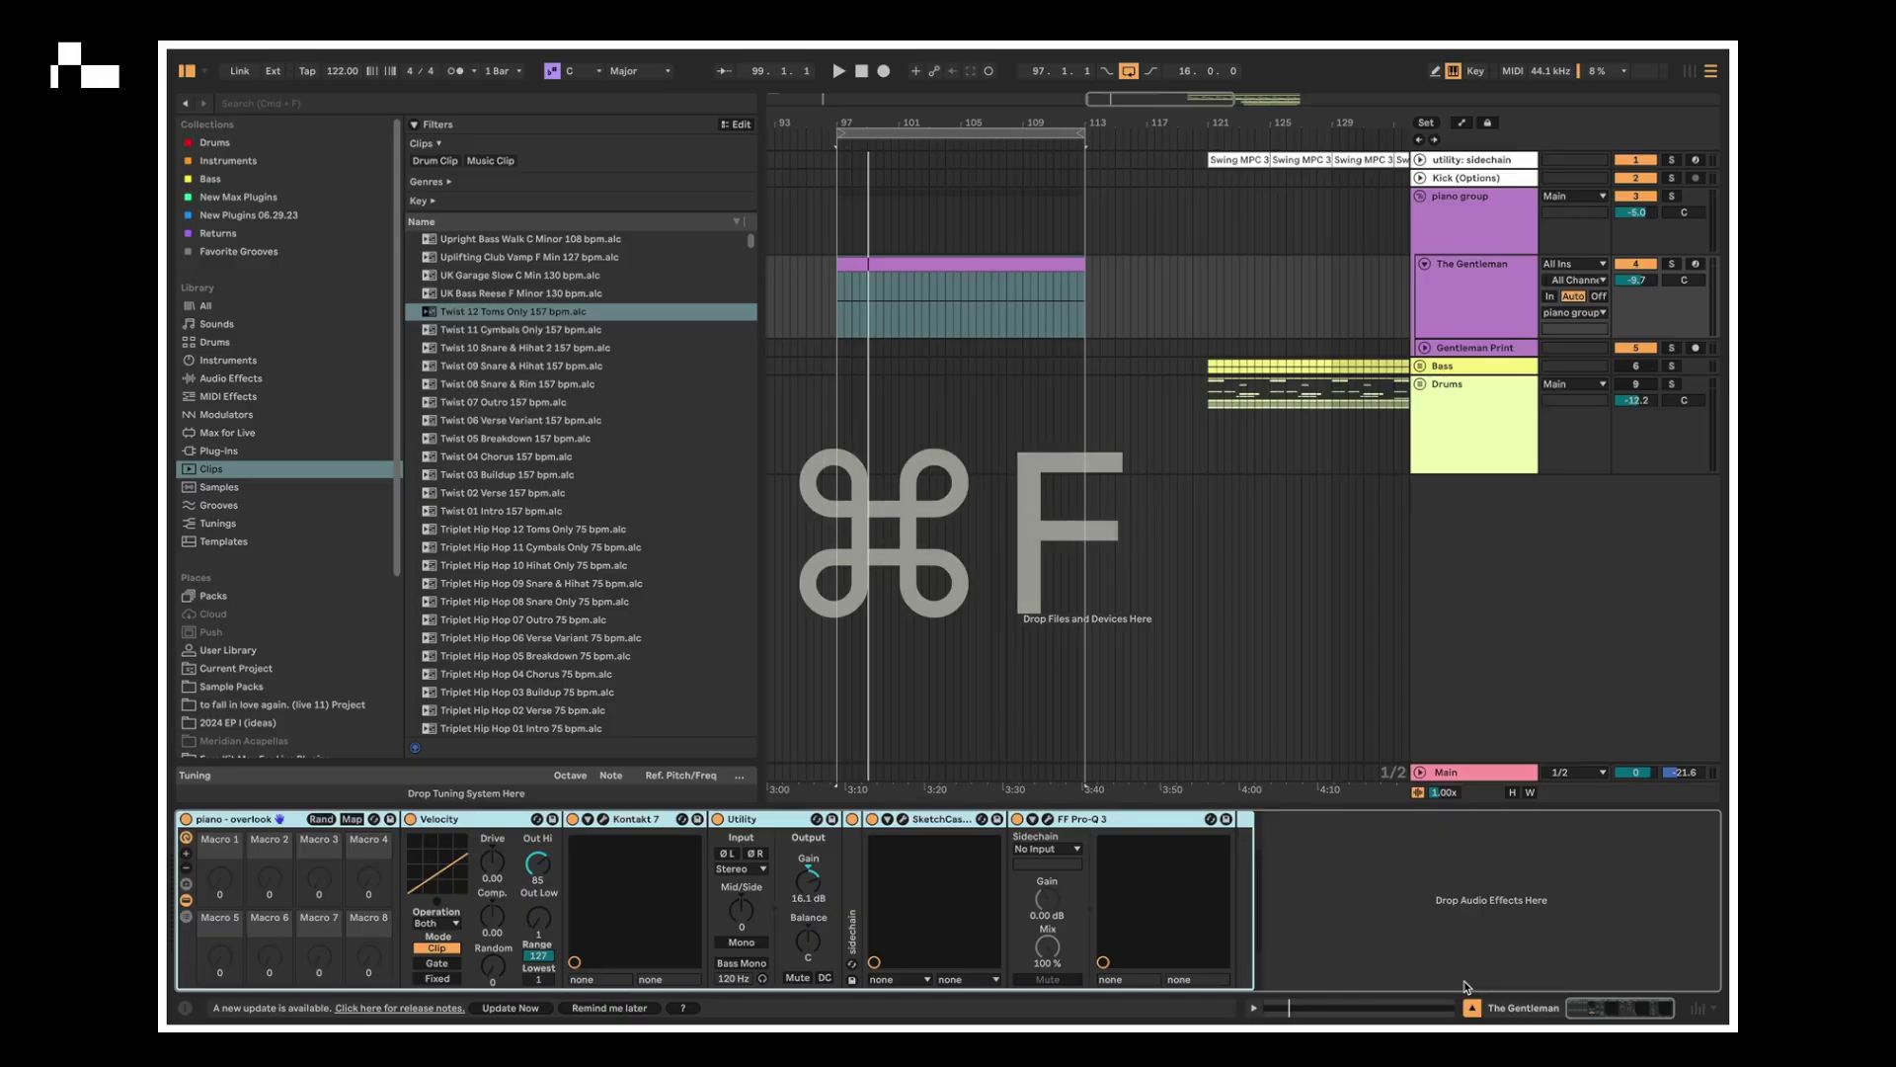
text(scale)
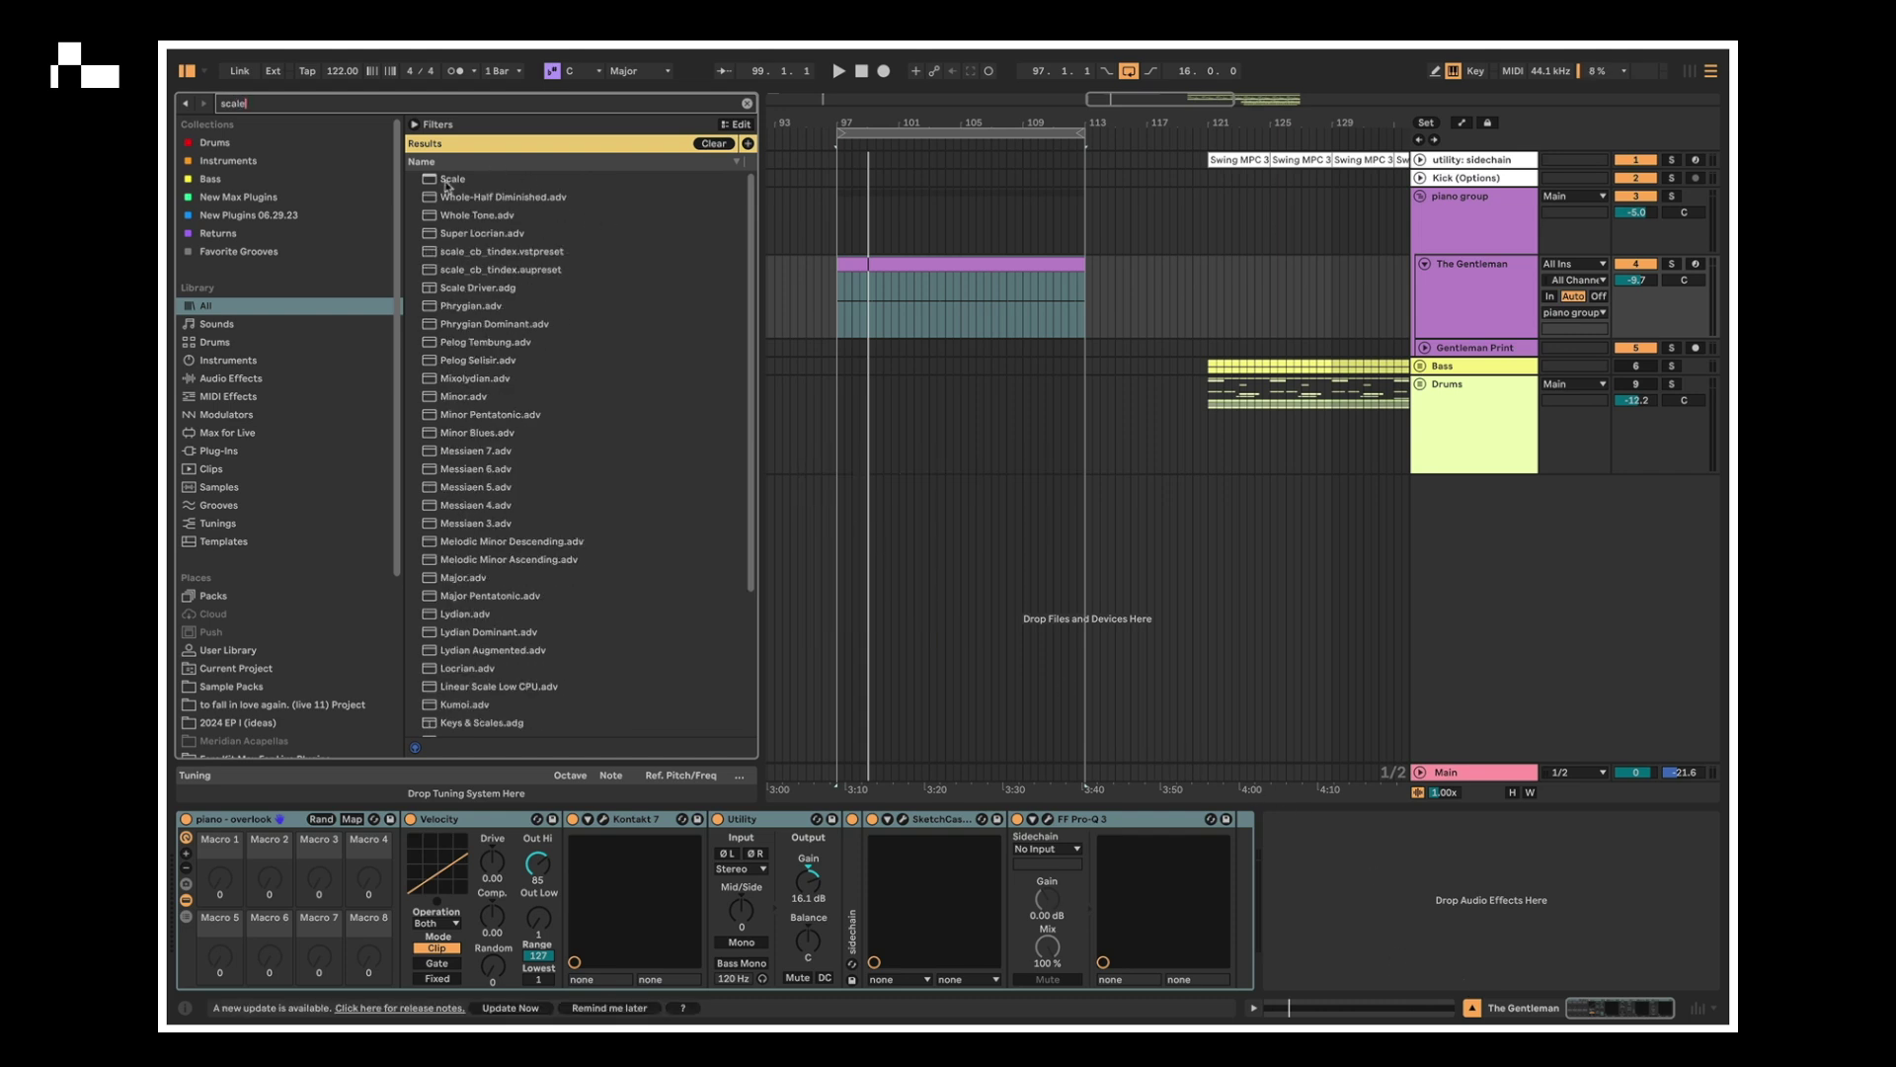
drag(441, 182, 353, 922)
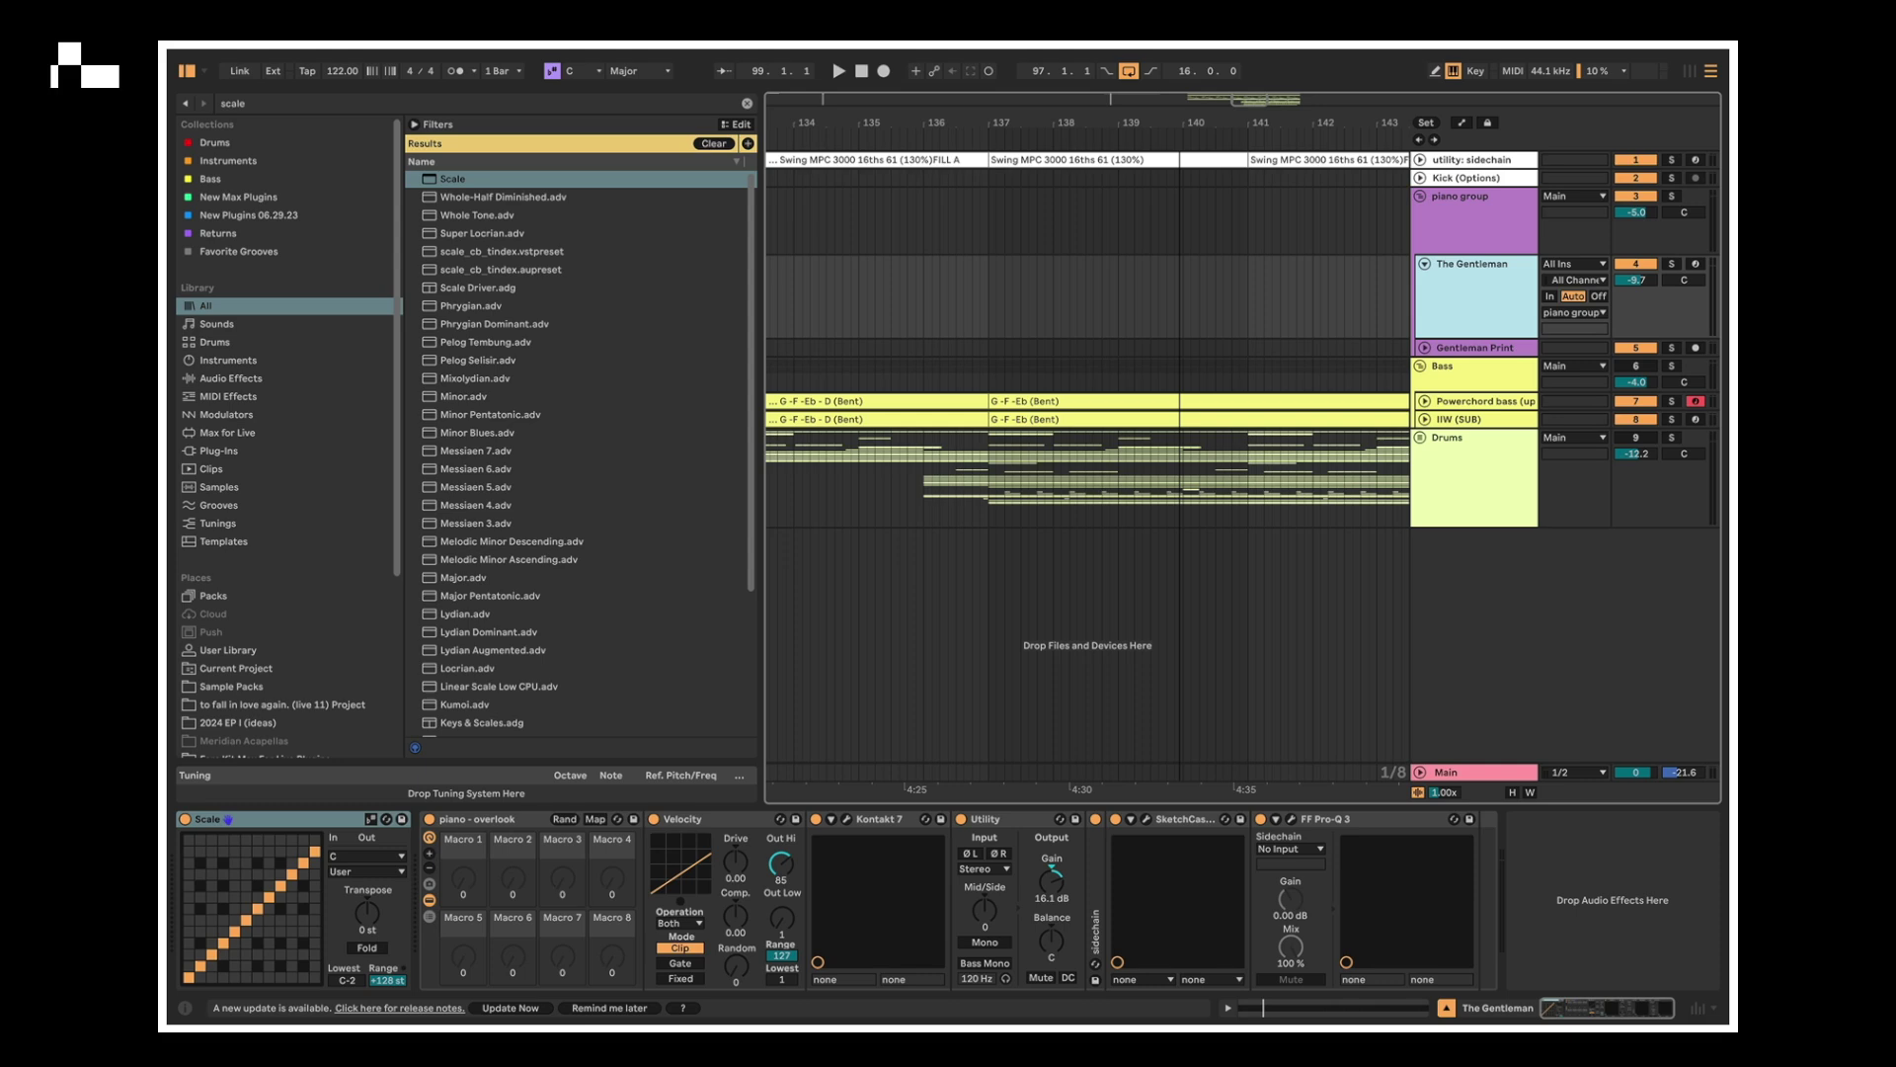
- Set the Scale device's root note to D# and its scale to Minor Pentatonic
drag(1180, 122, 1281, 61)
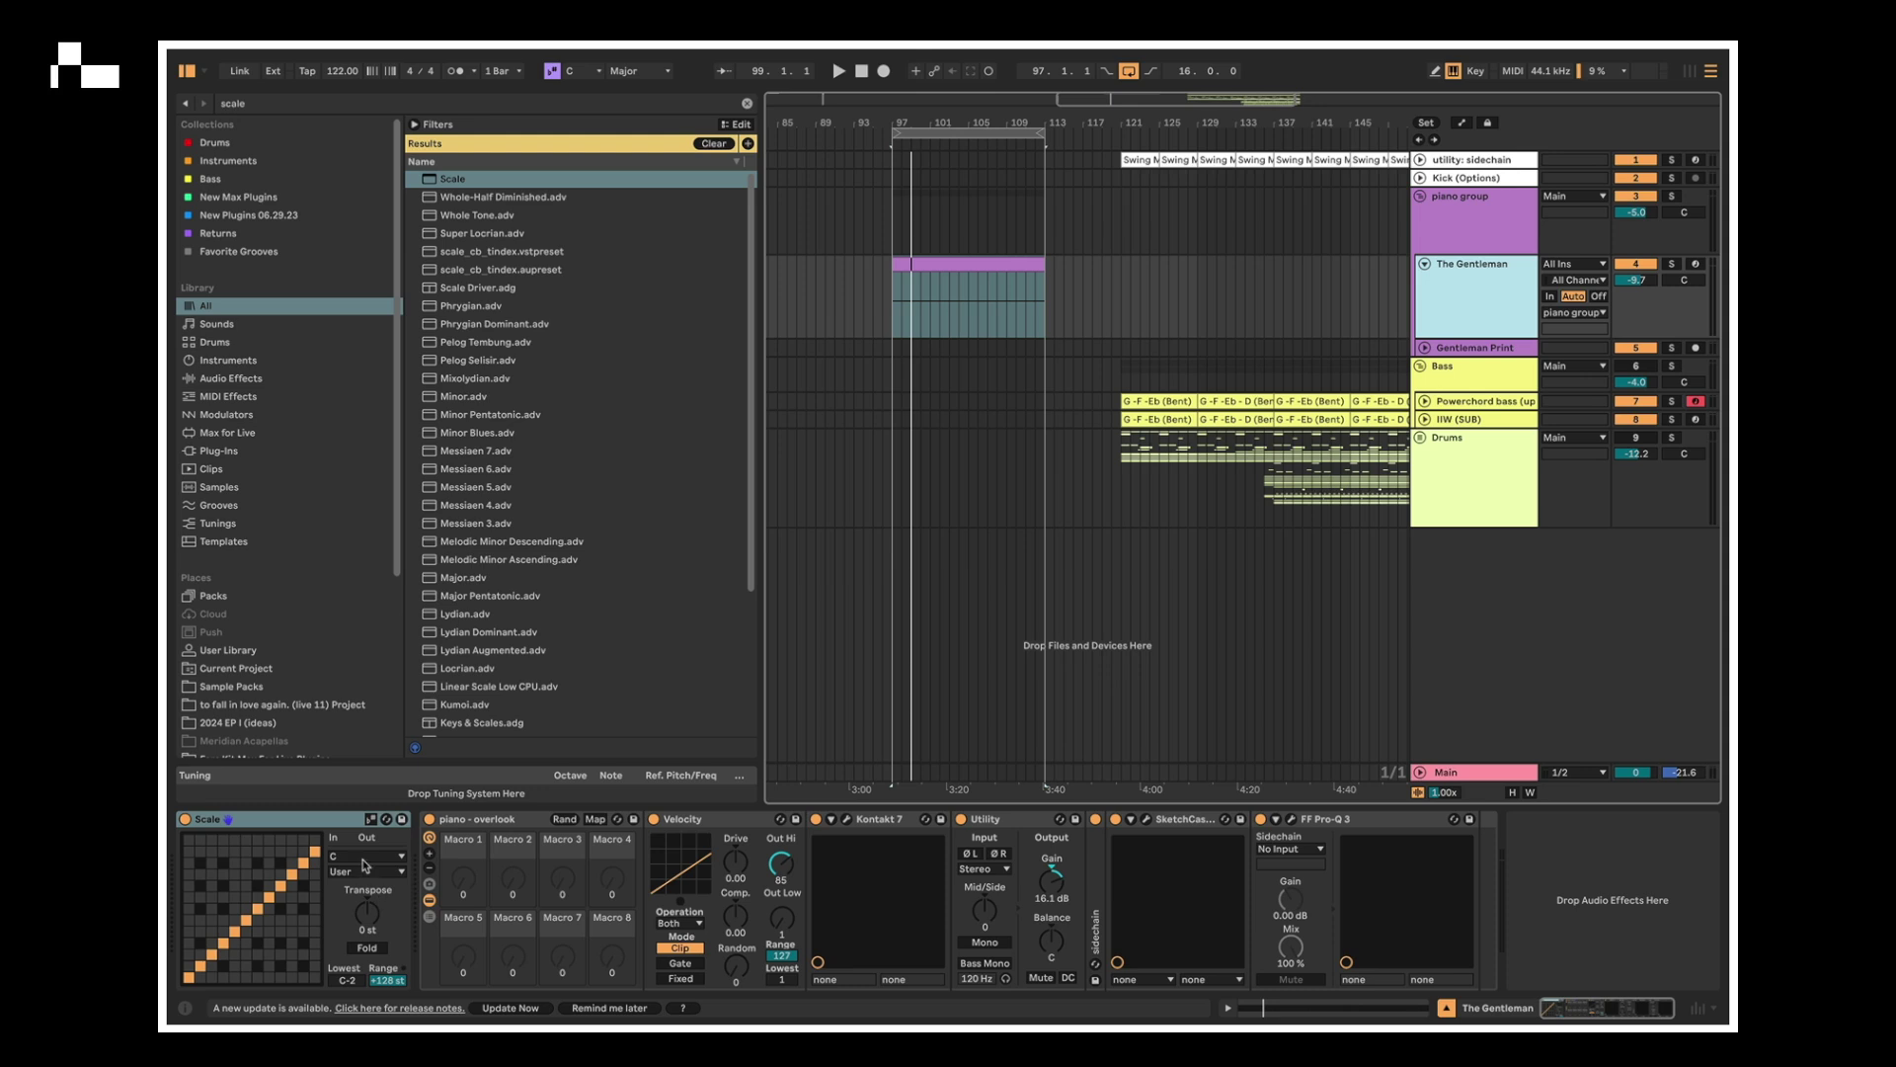
click(365, 855)
click(366, 747)
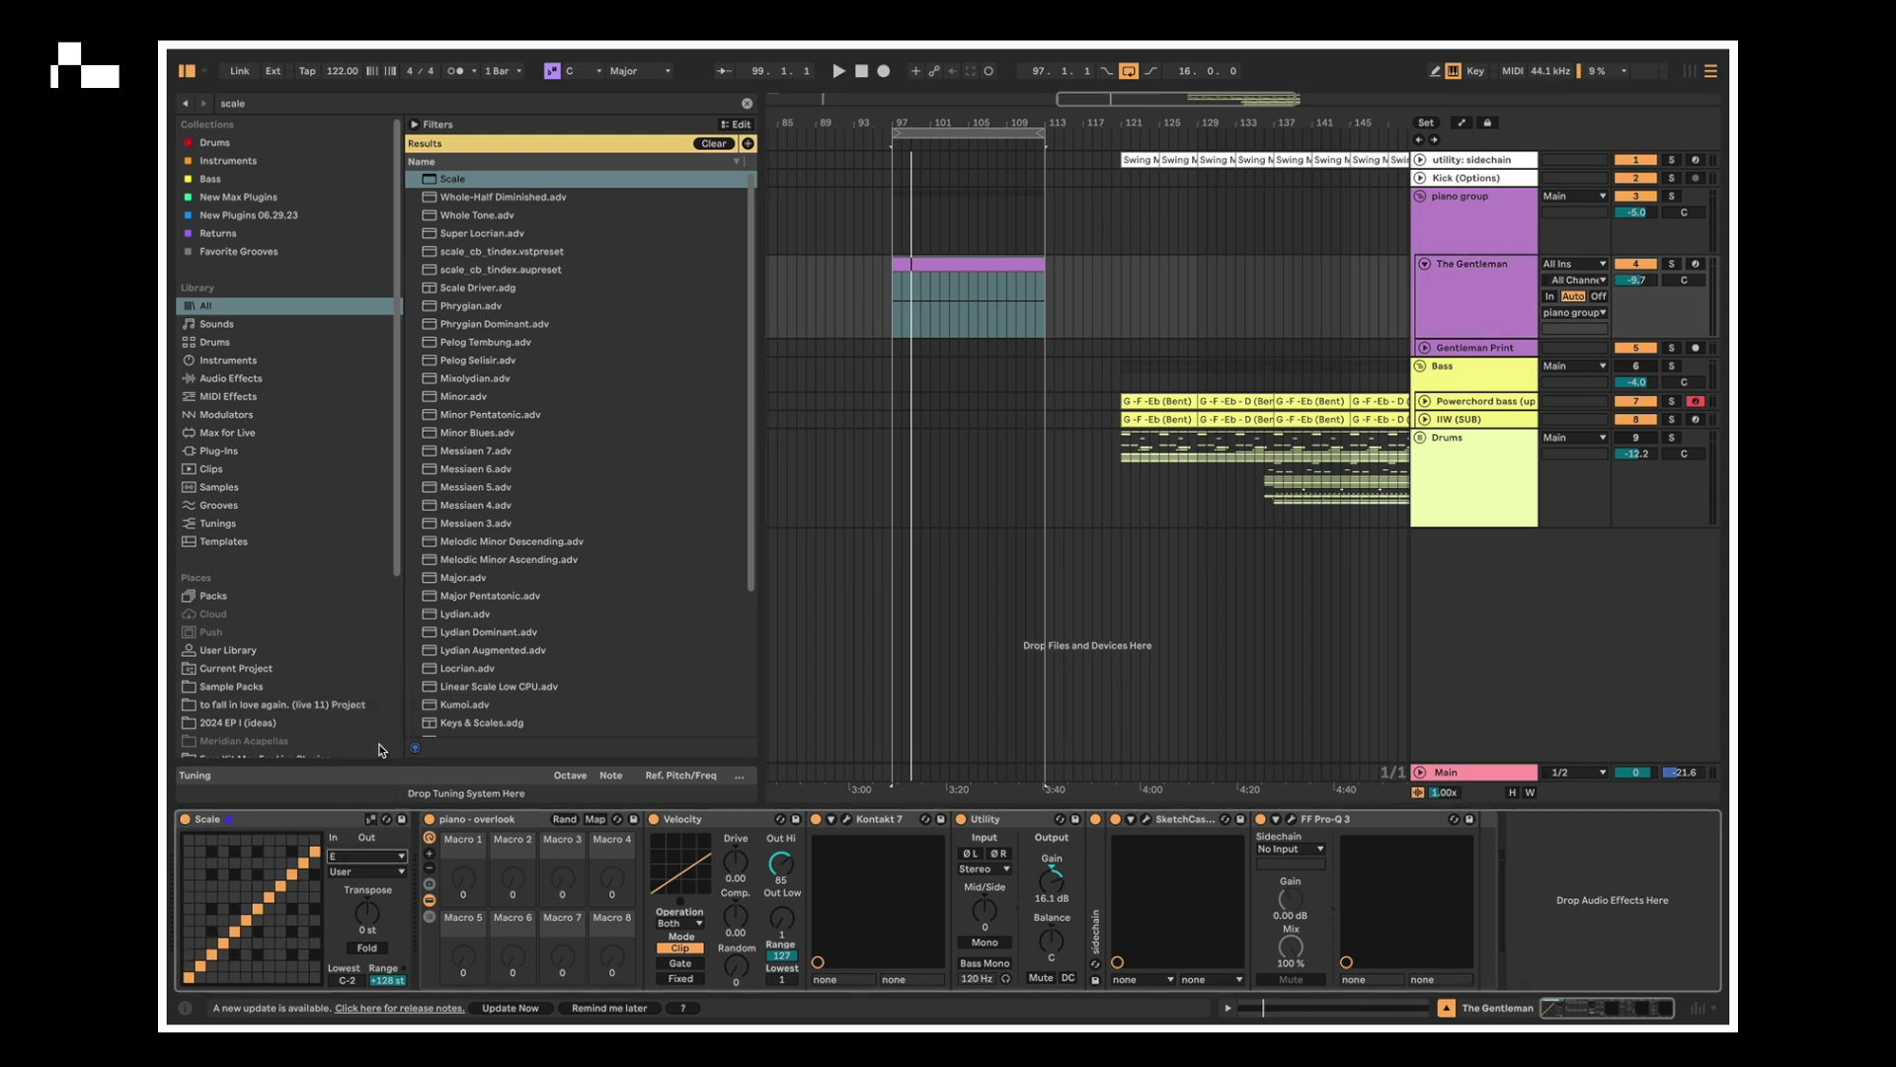
click(367, 864)
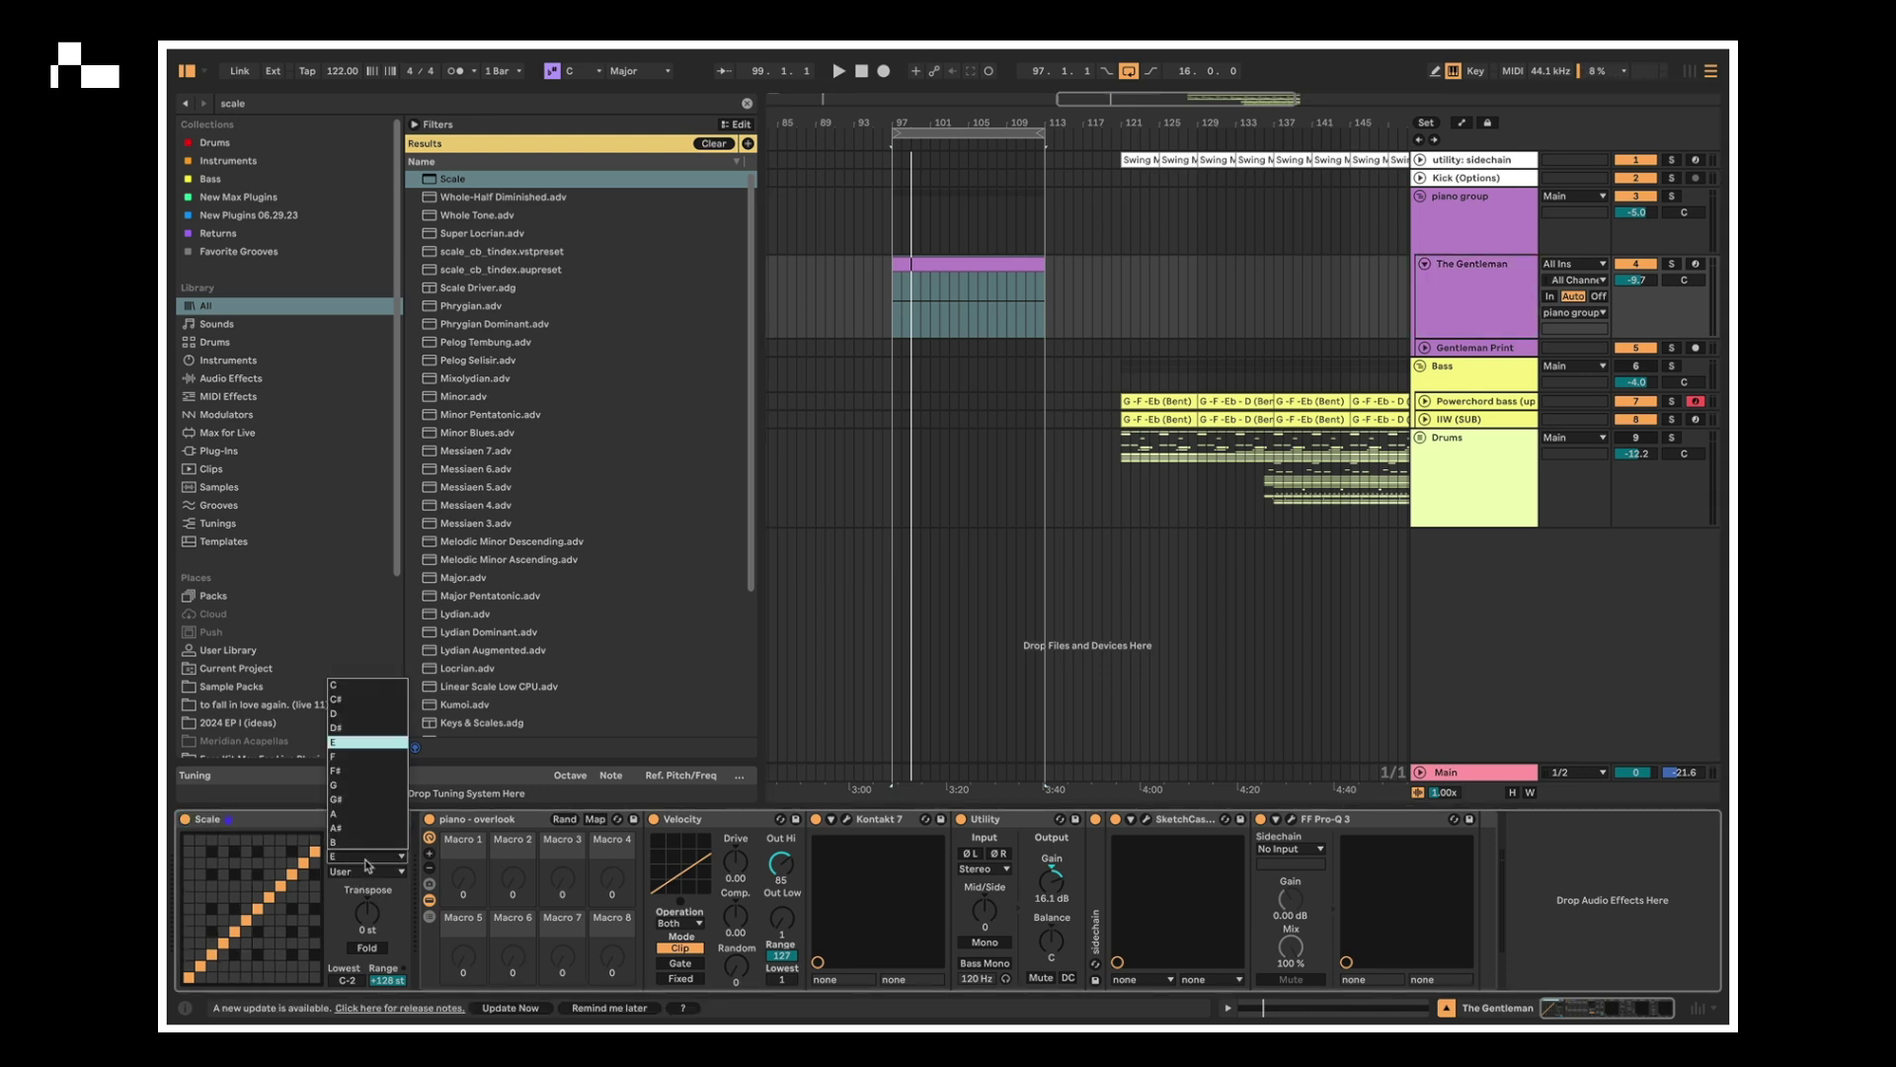
click(391, 735)
click(387, 873)
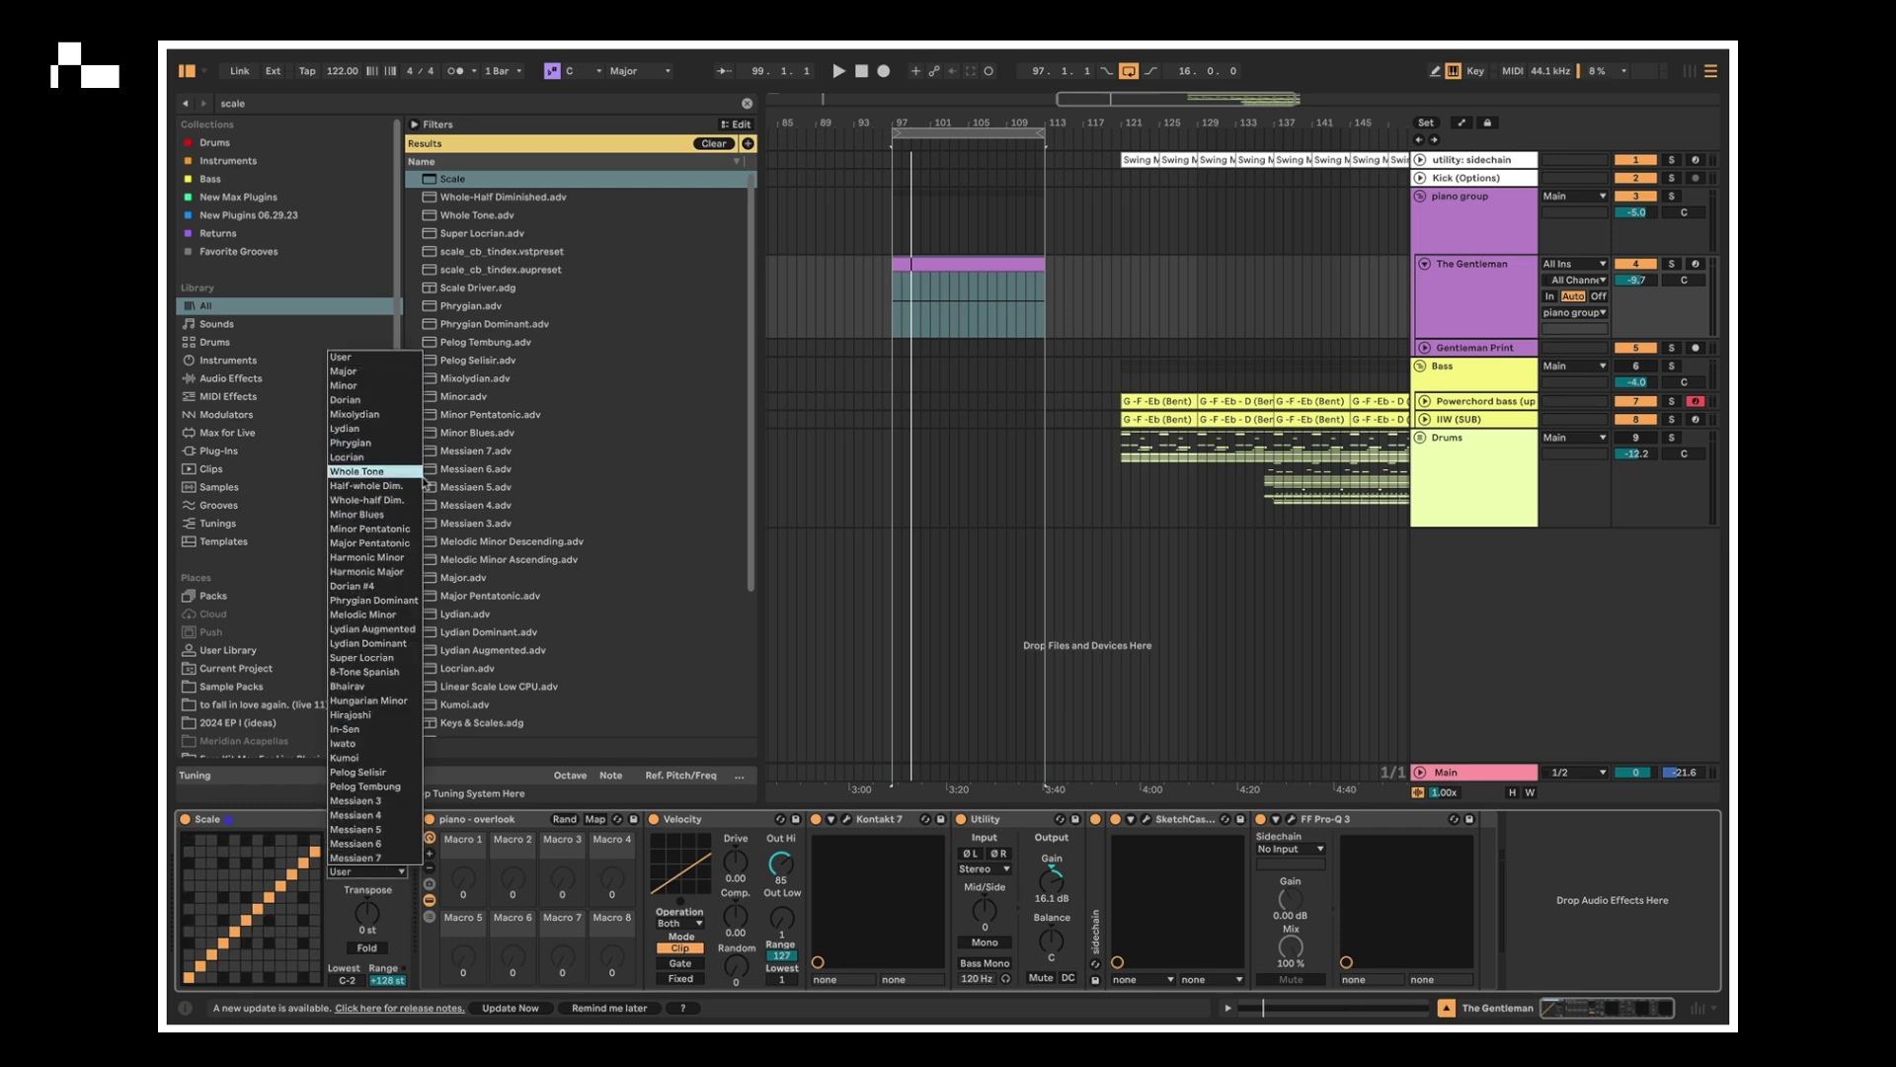
click(409, 531)
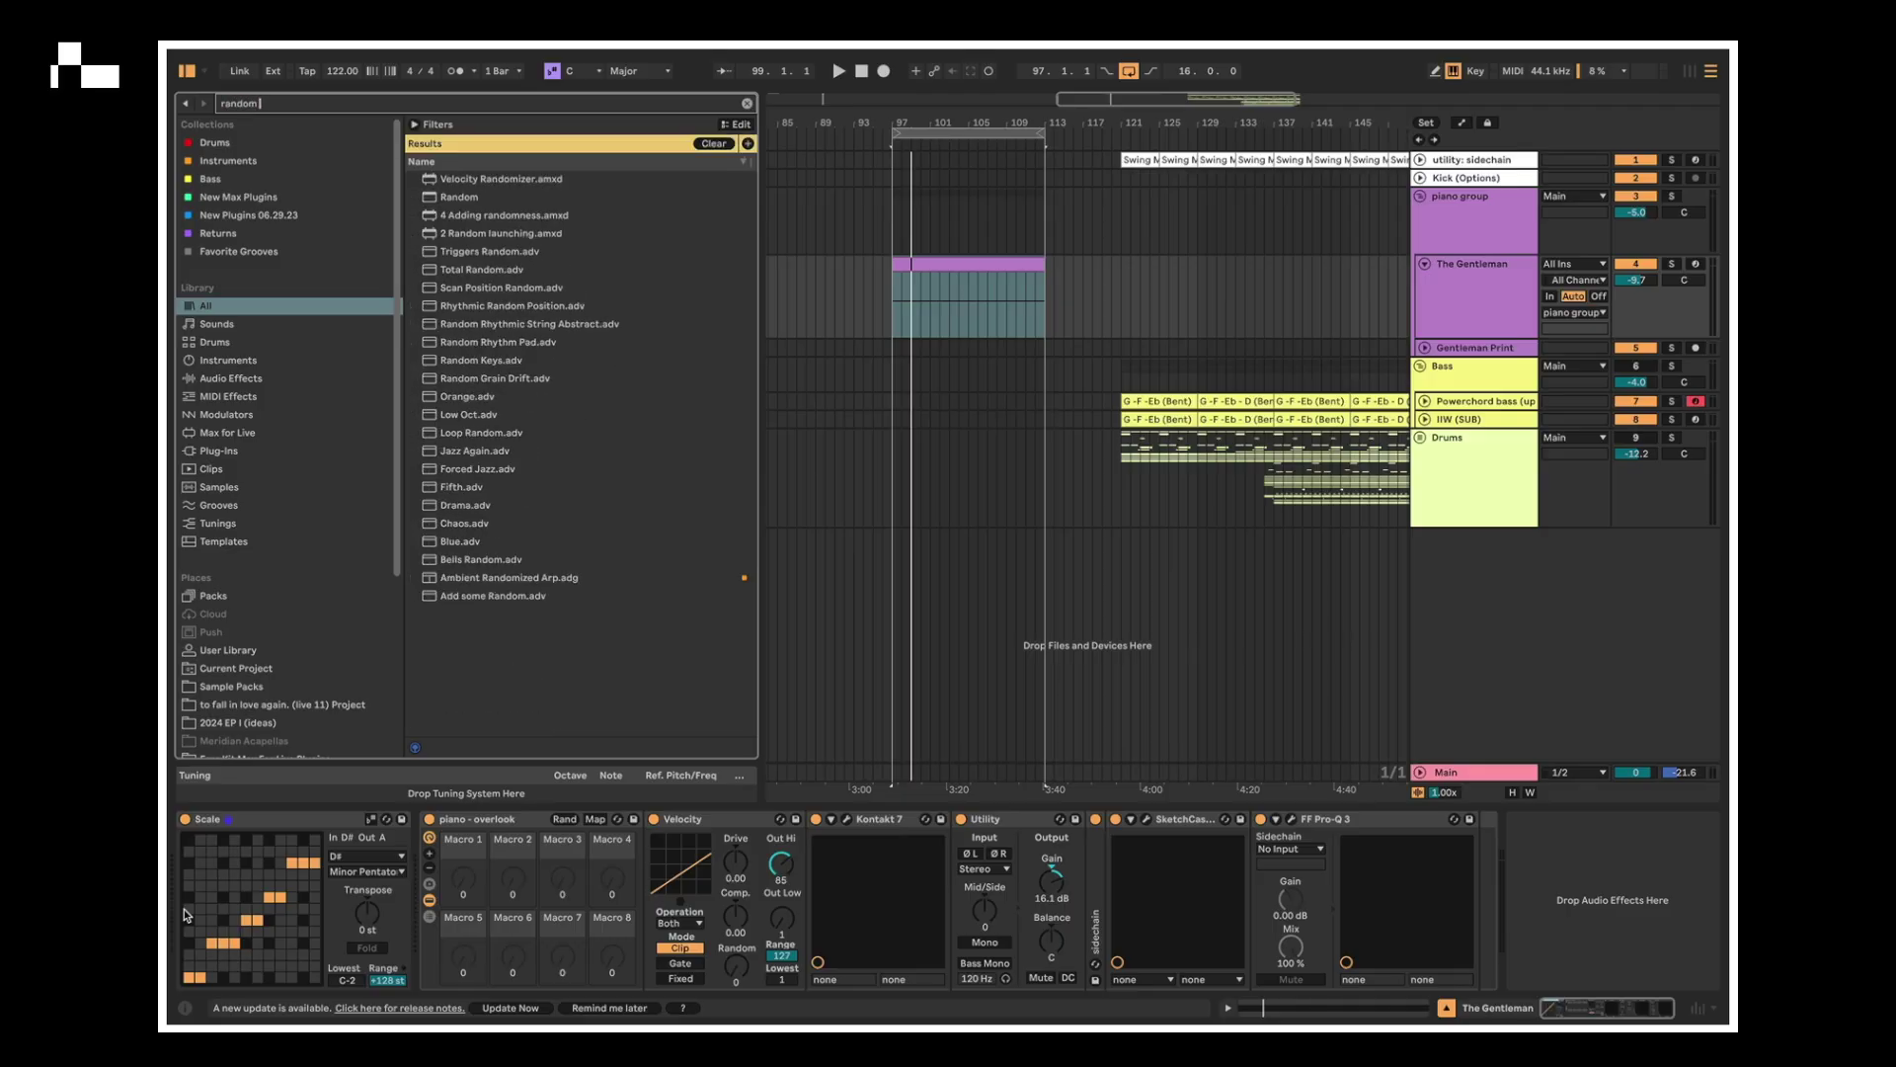
- Add the Random MIDI effect in front of the Scale device
click(475, 200)
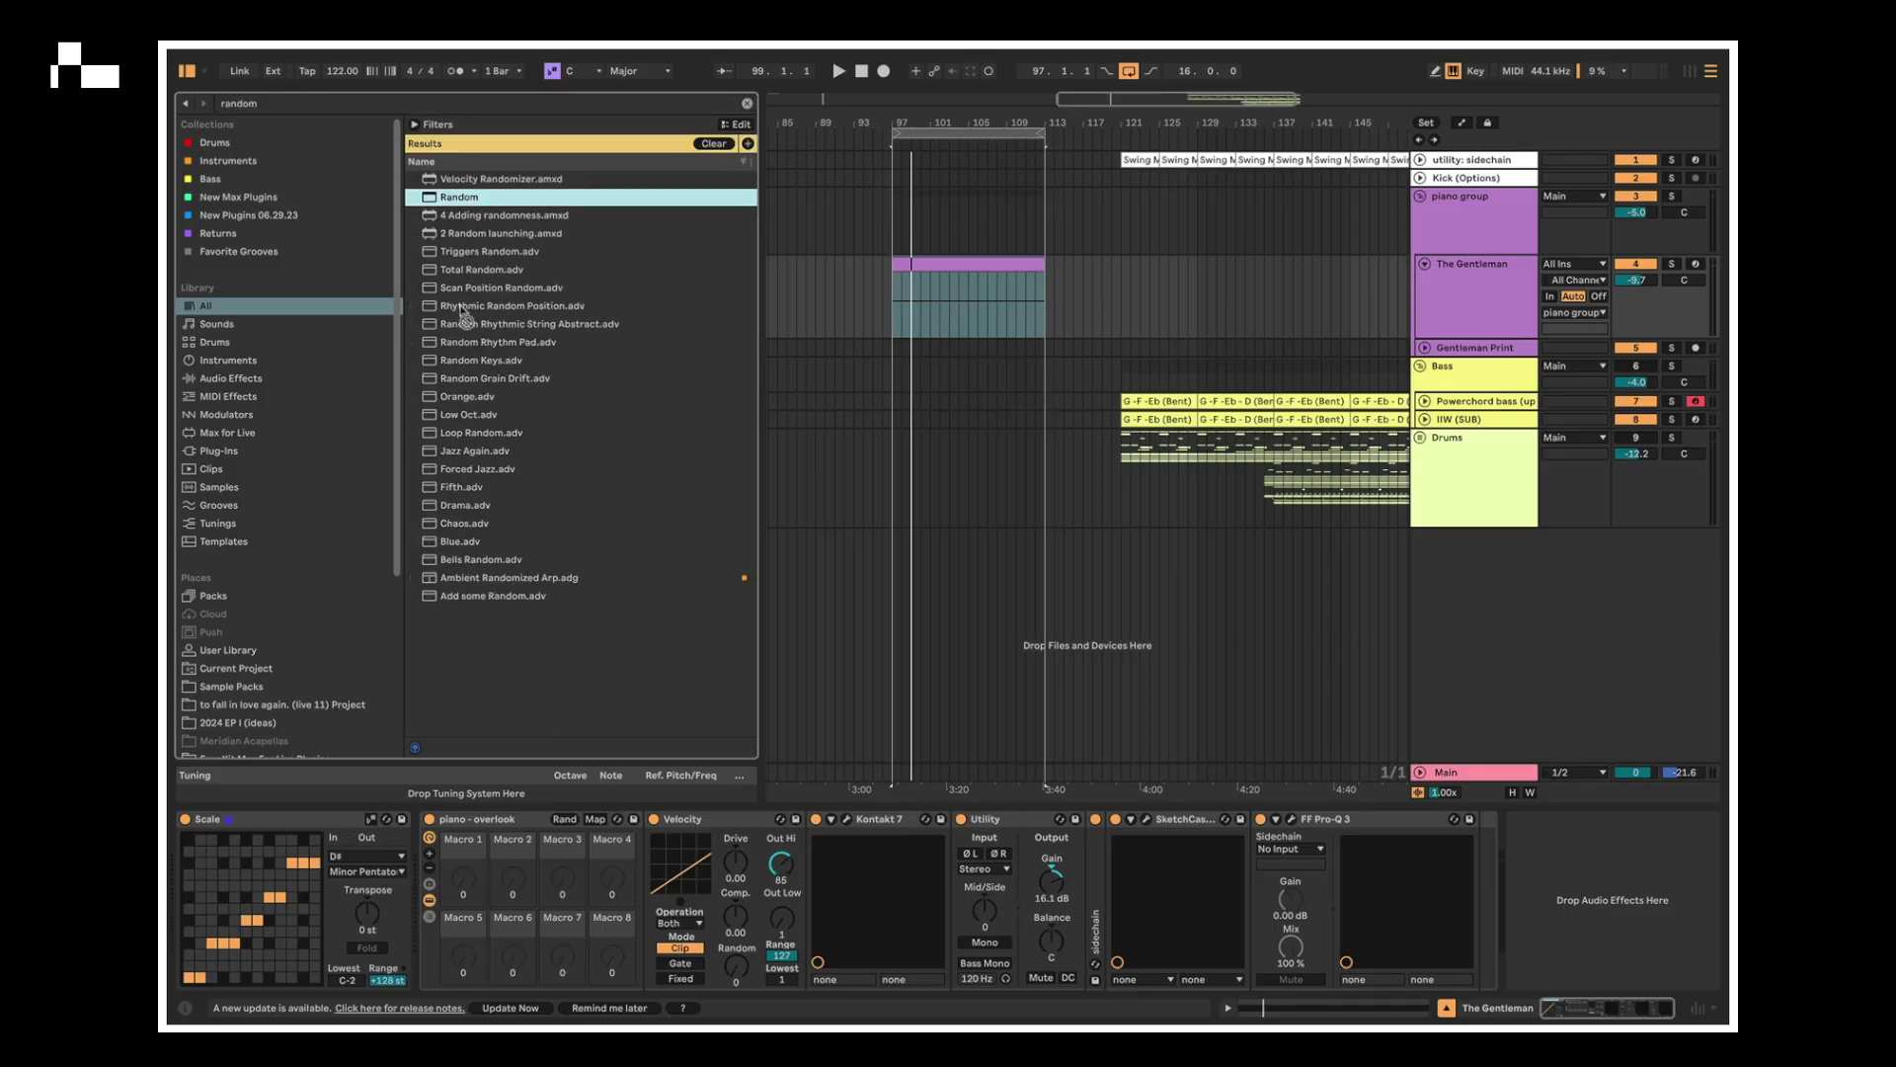
key(Return)
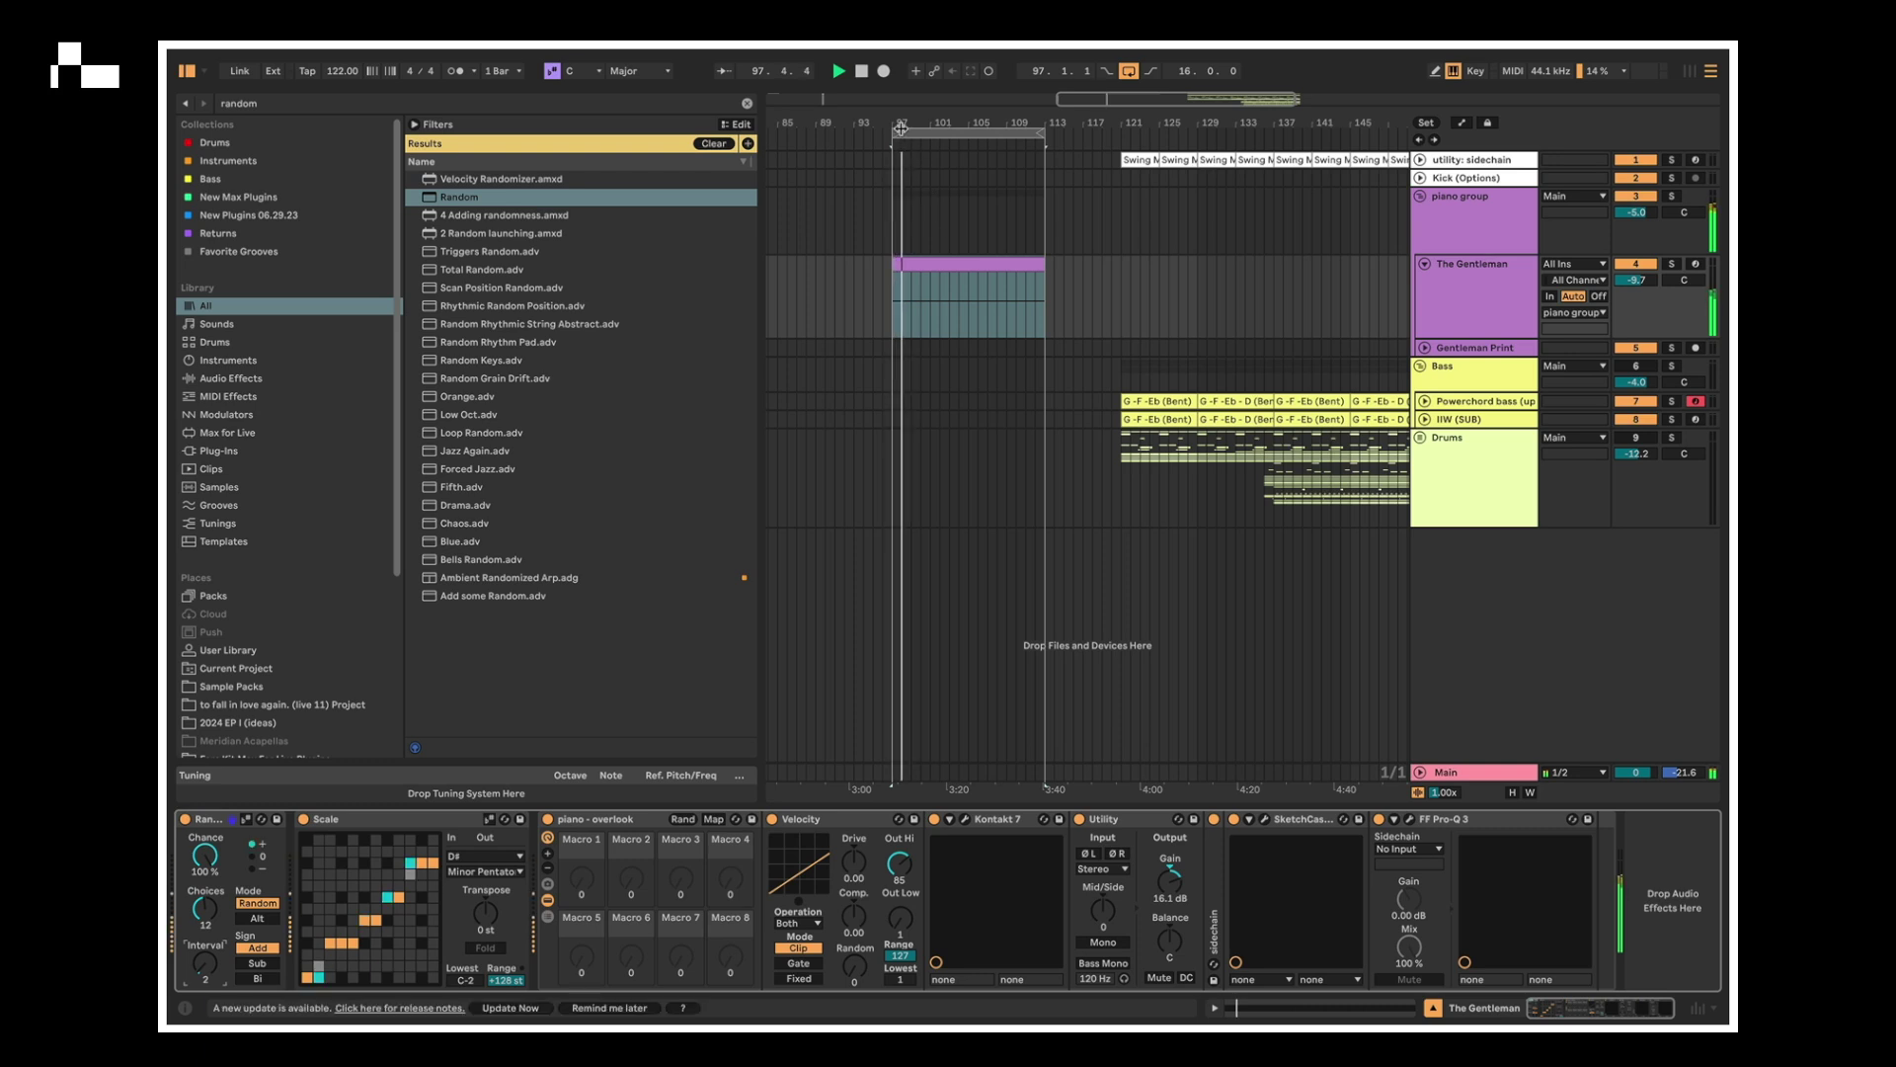
- Stop playback, open the piano clip and examine its repeated C3 notes with their velocity and chance values
key(z)
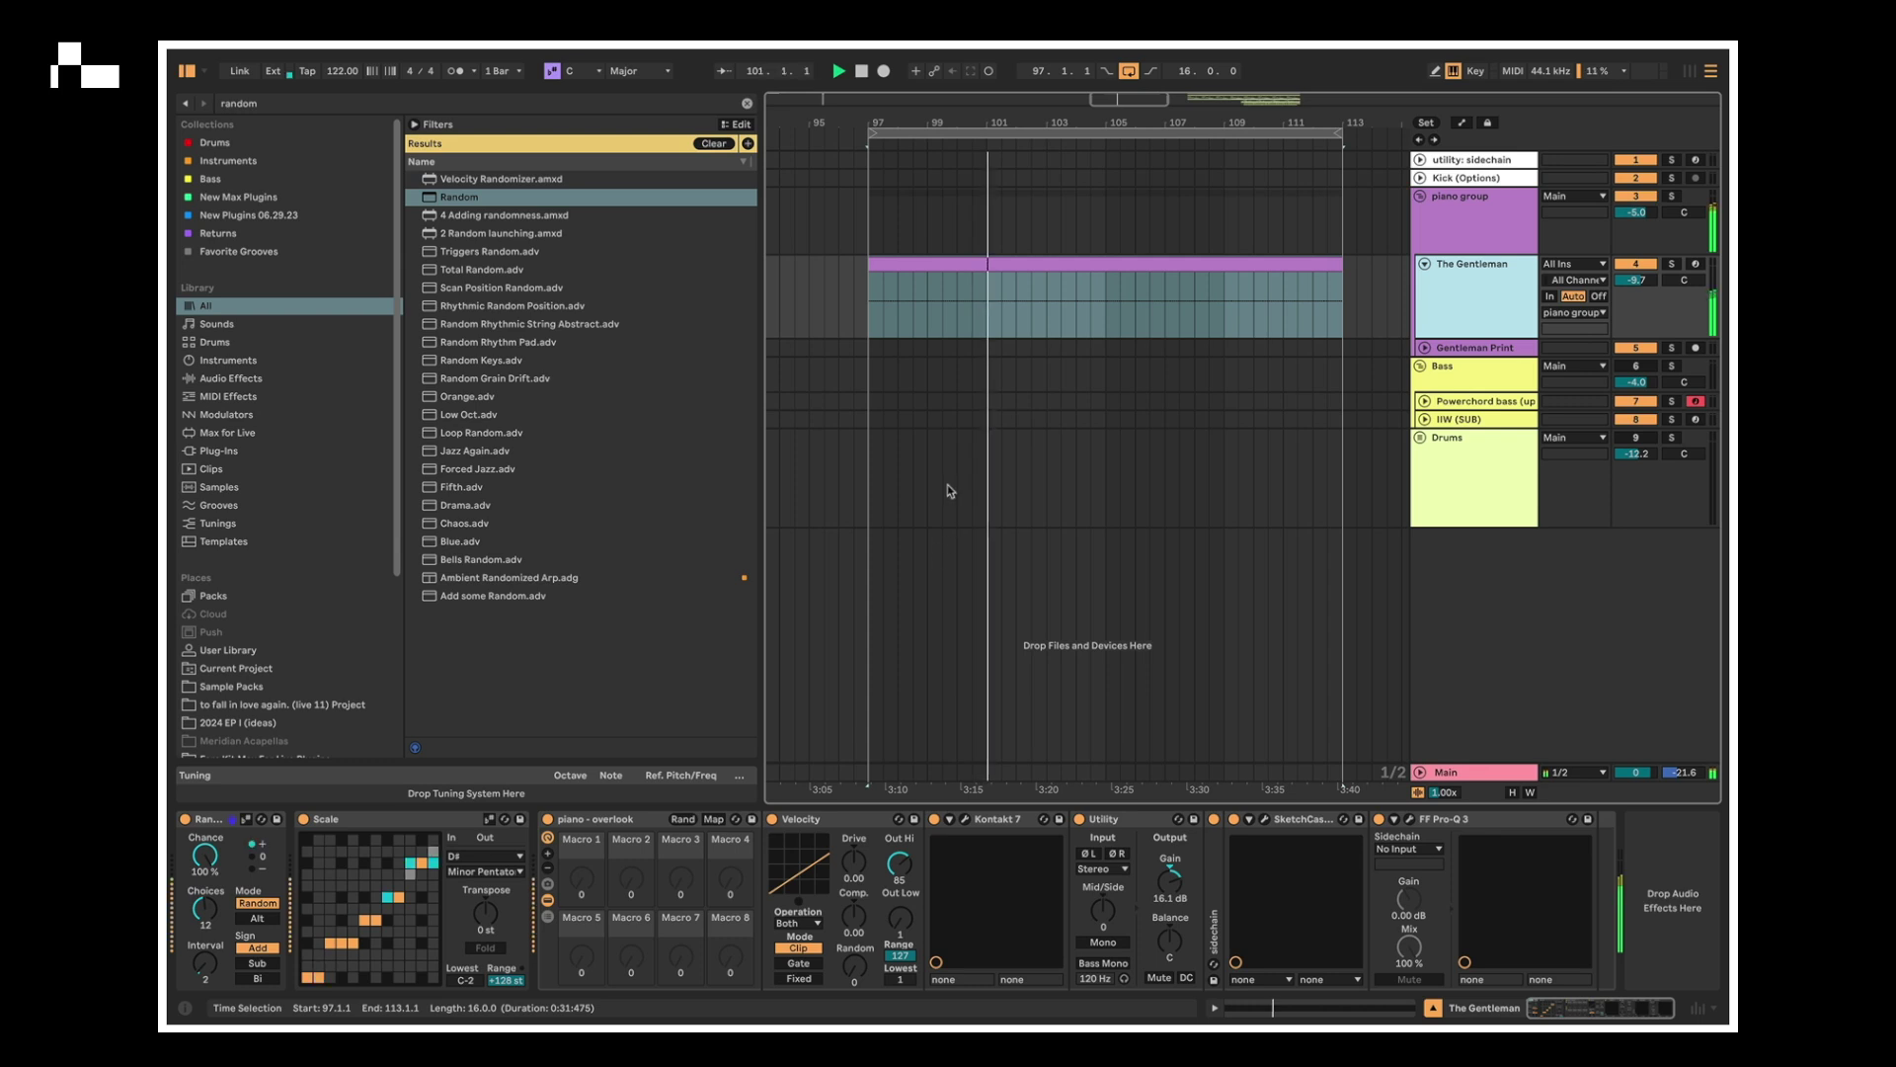
key(space)
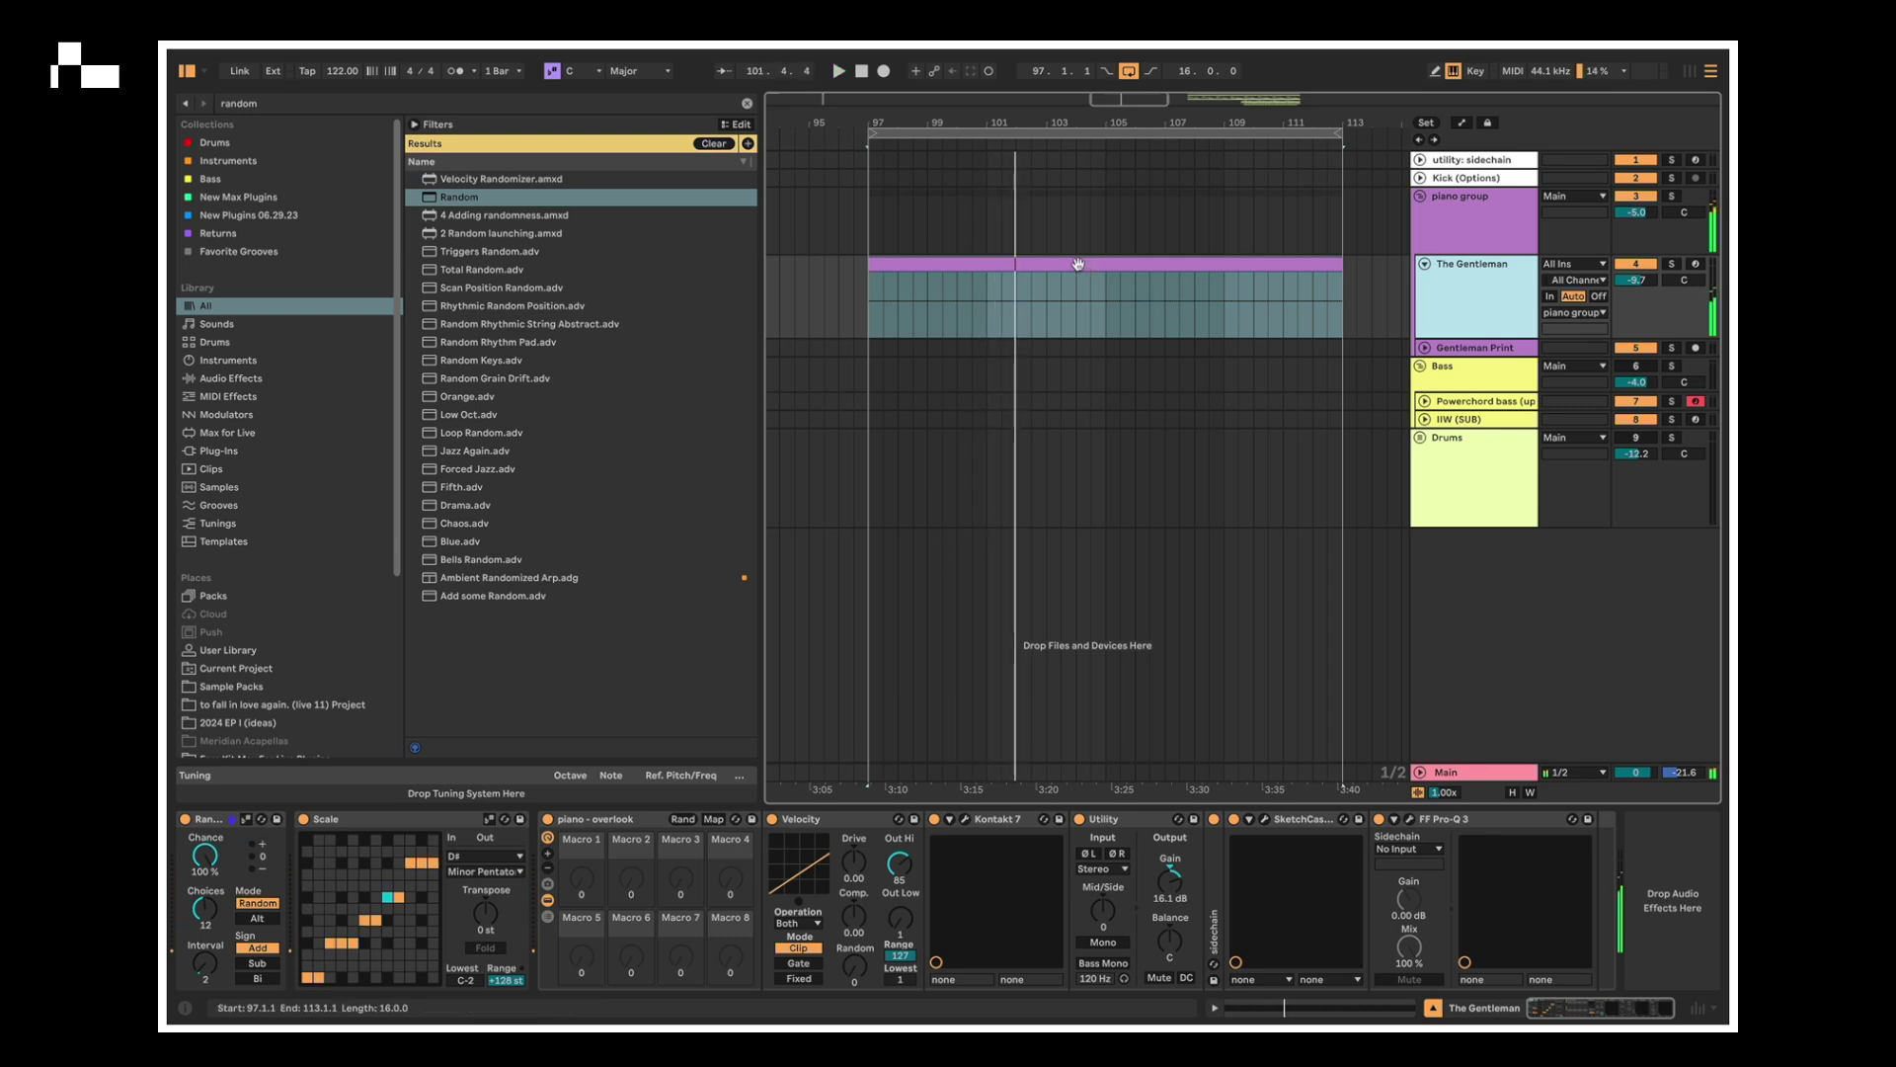
double_click(1076, 265)
scroll(830, 751, down, 3)
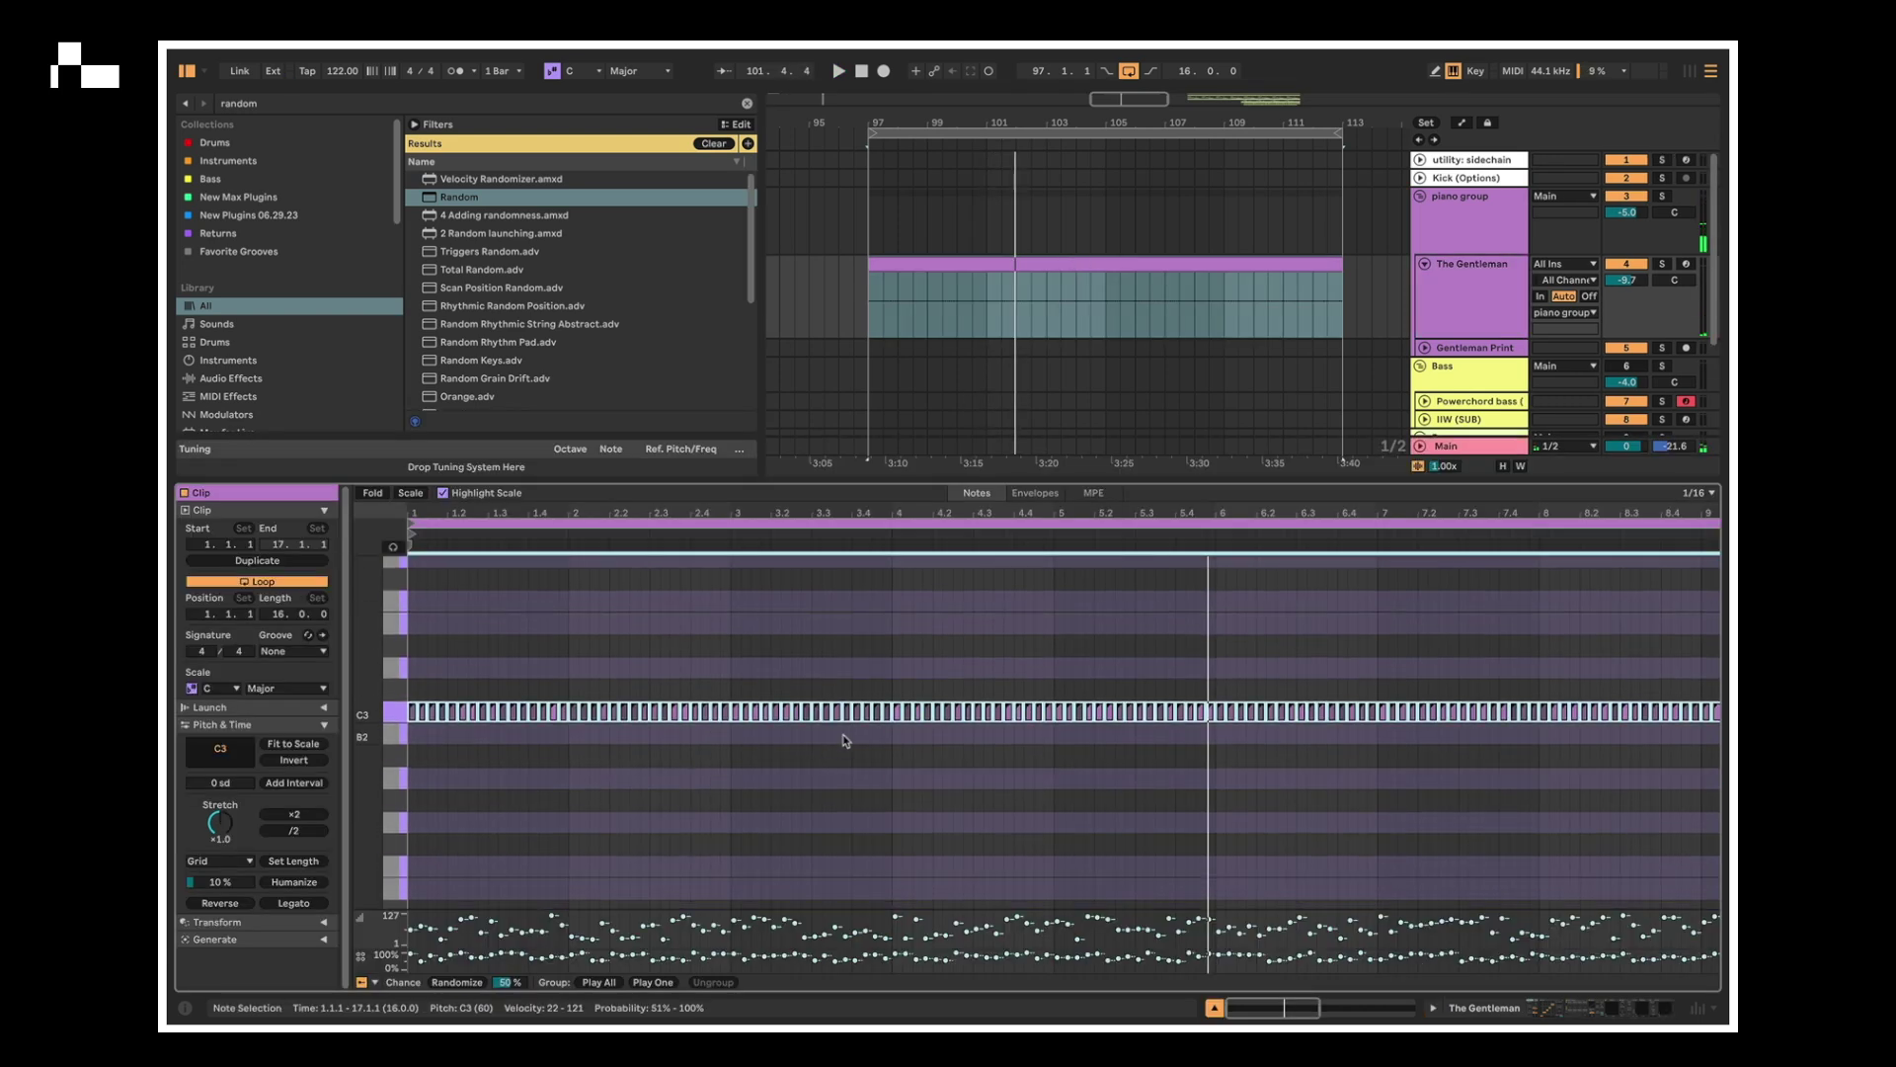
drag(415, 734, 1717, 603)
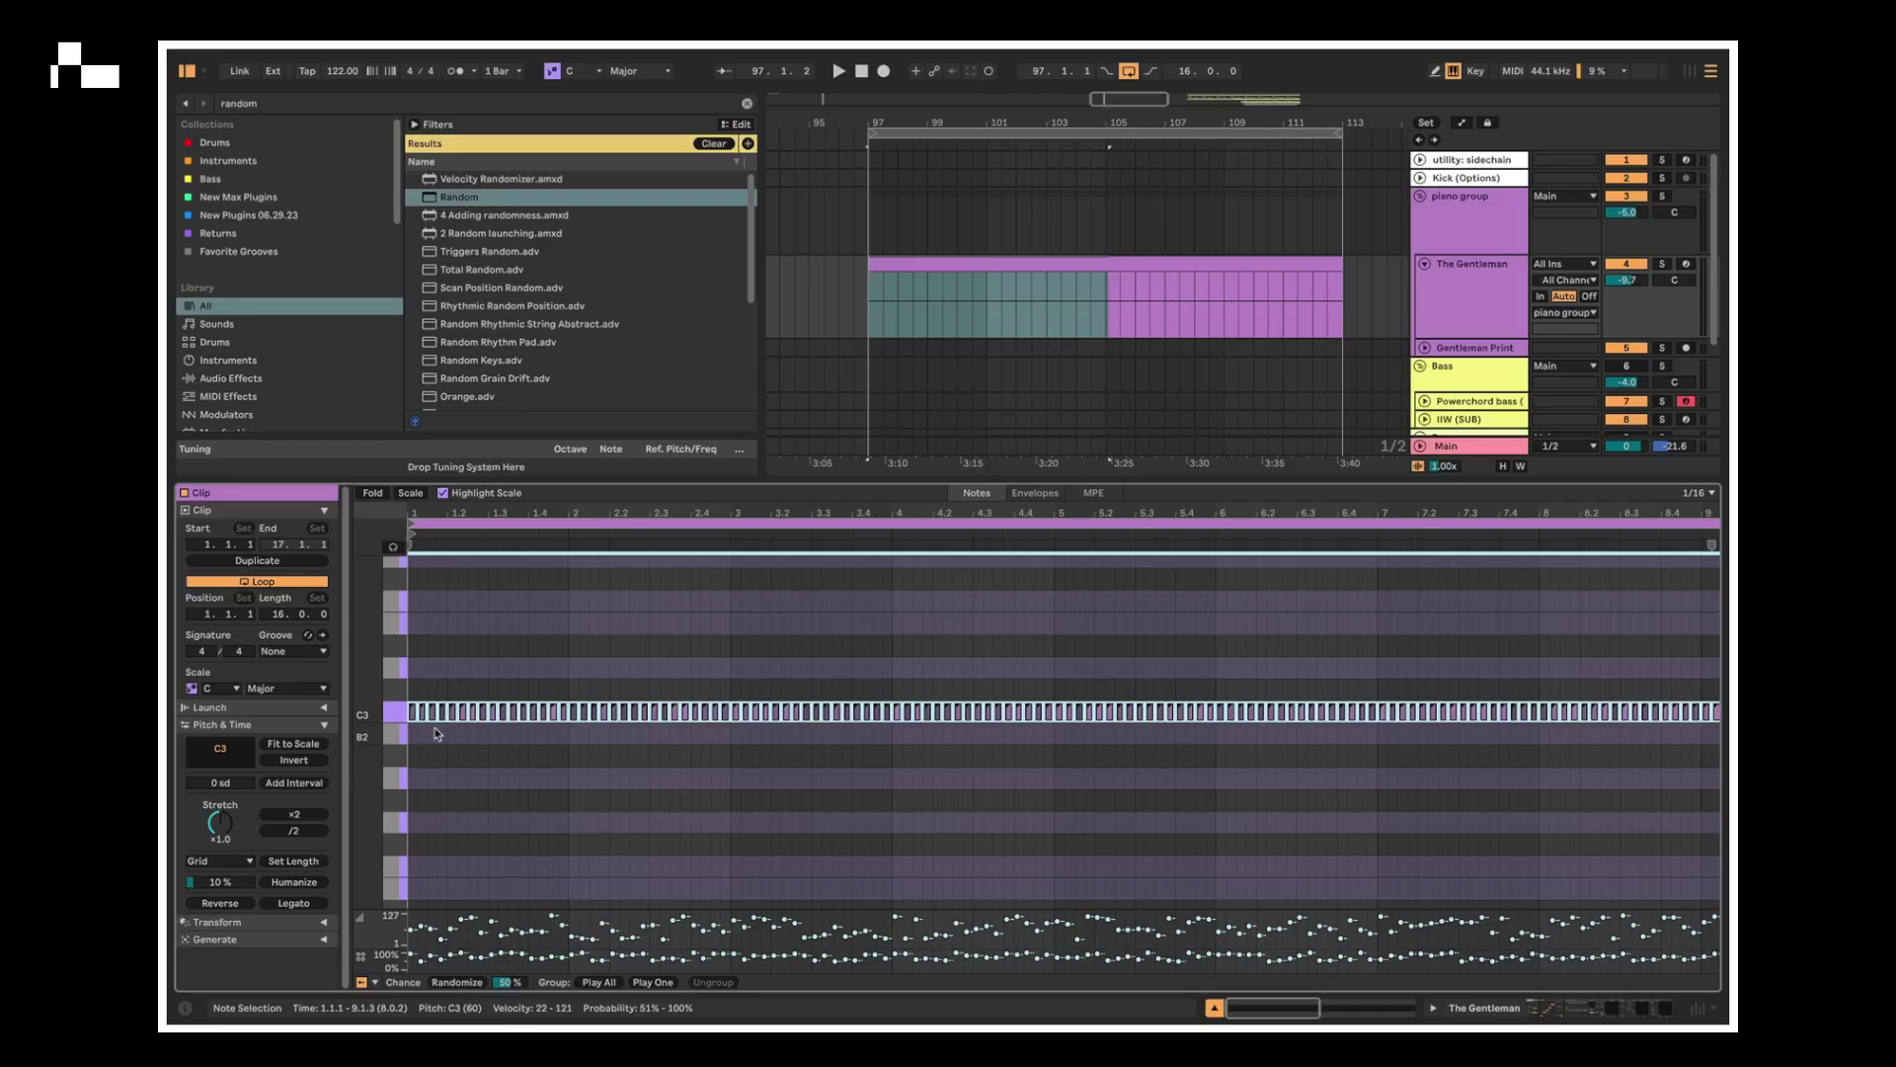
key(ctrl+z)
key(ctrl+shift+z)
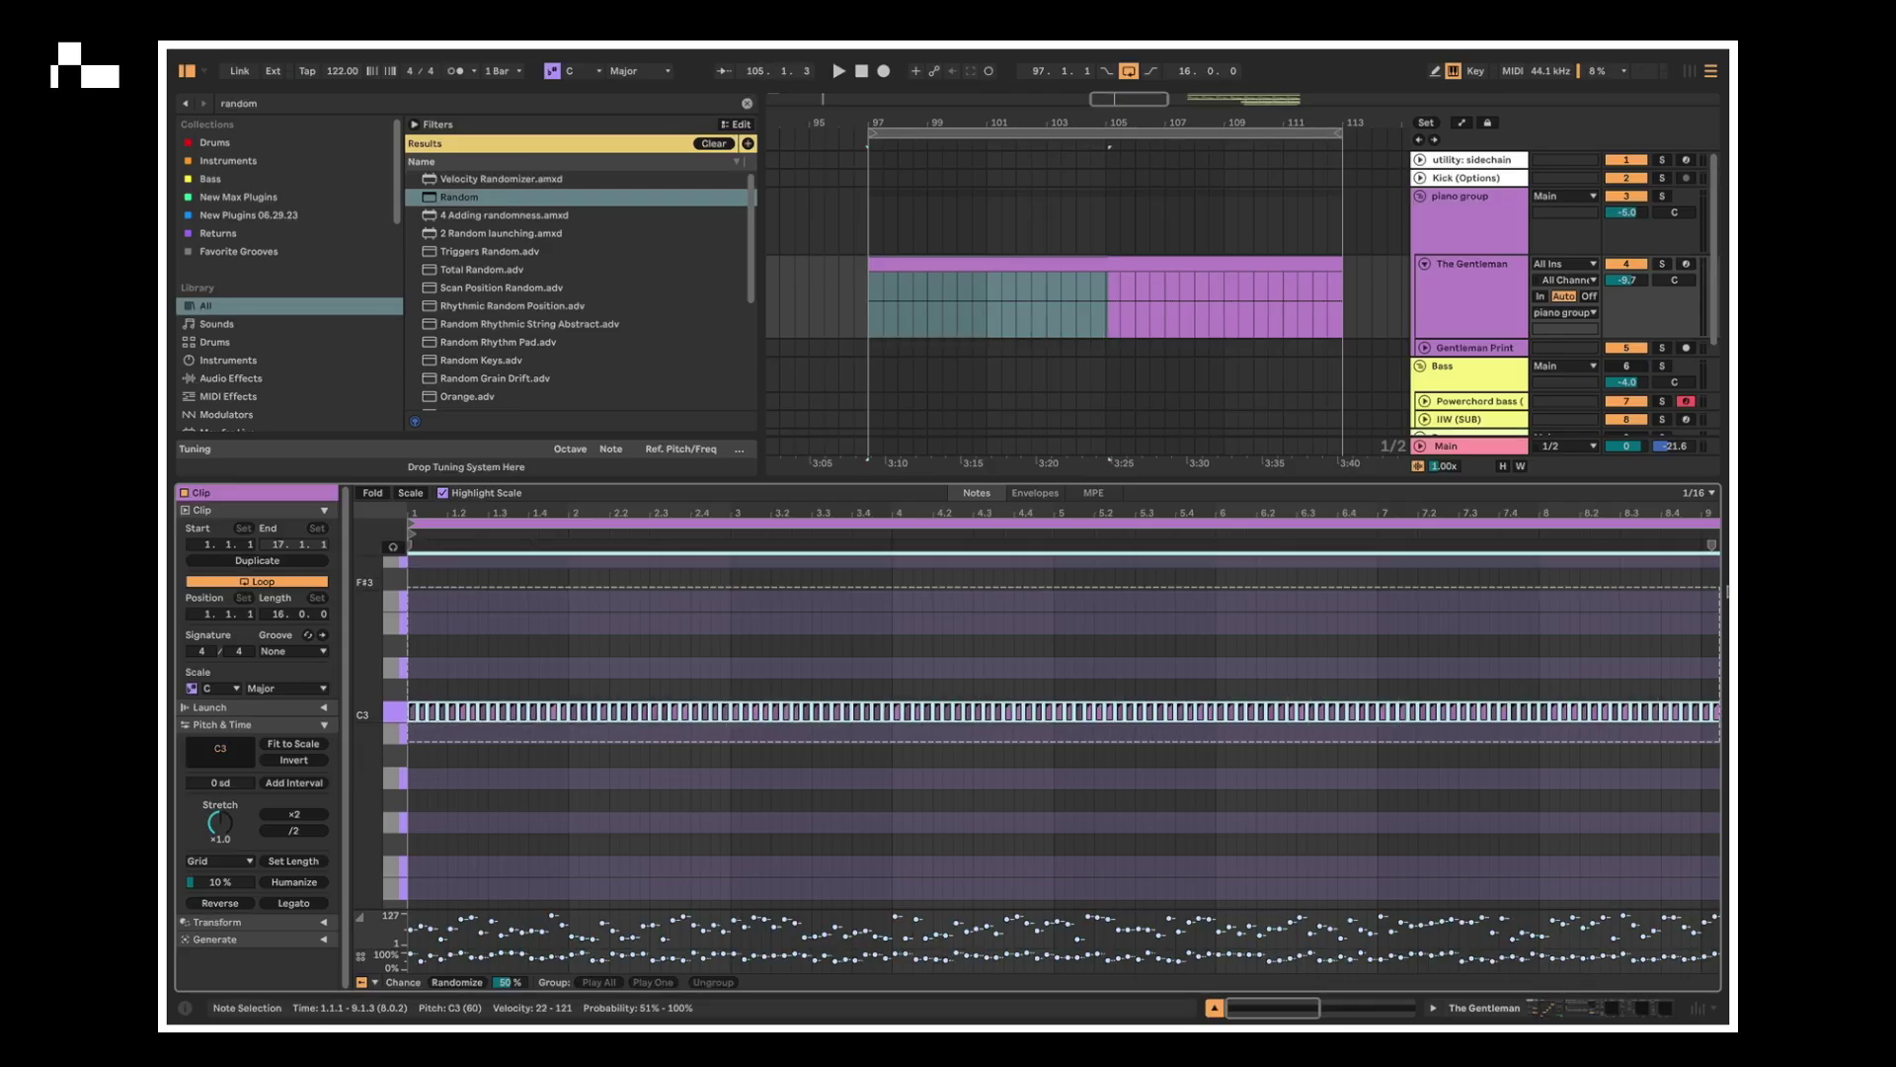
click(458, 983)
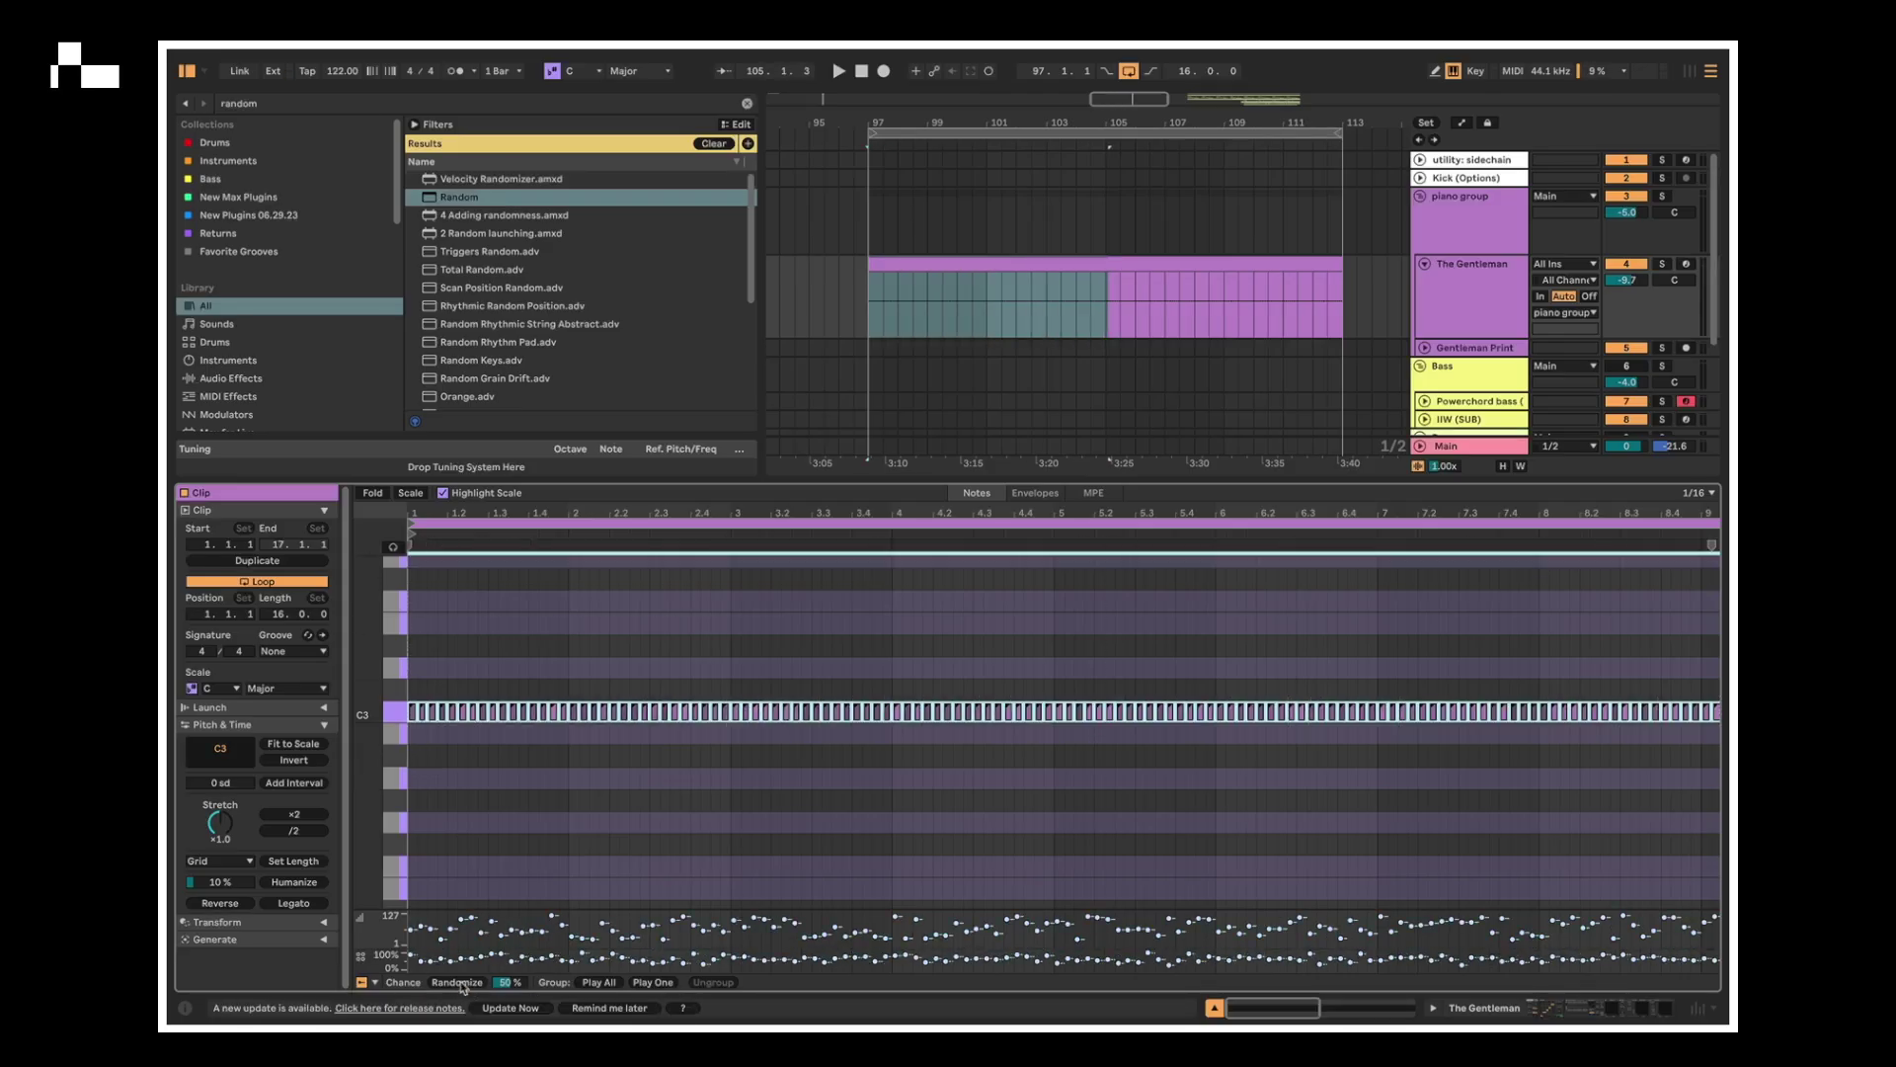
click(559, 763)
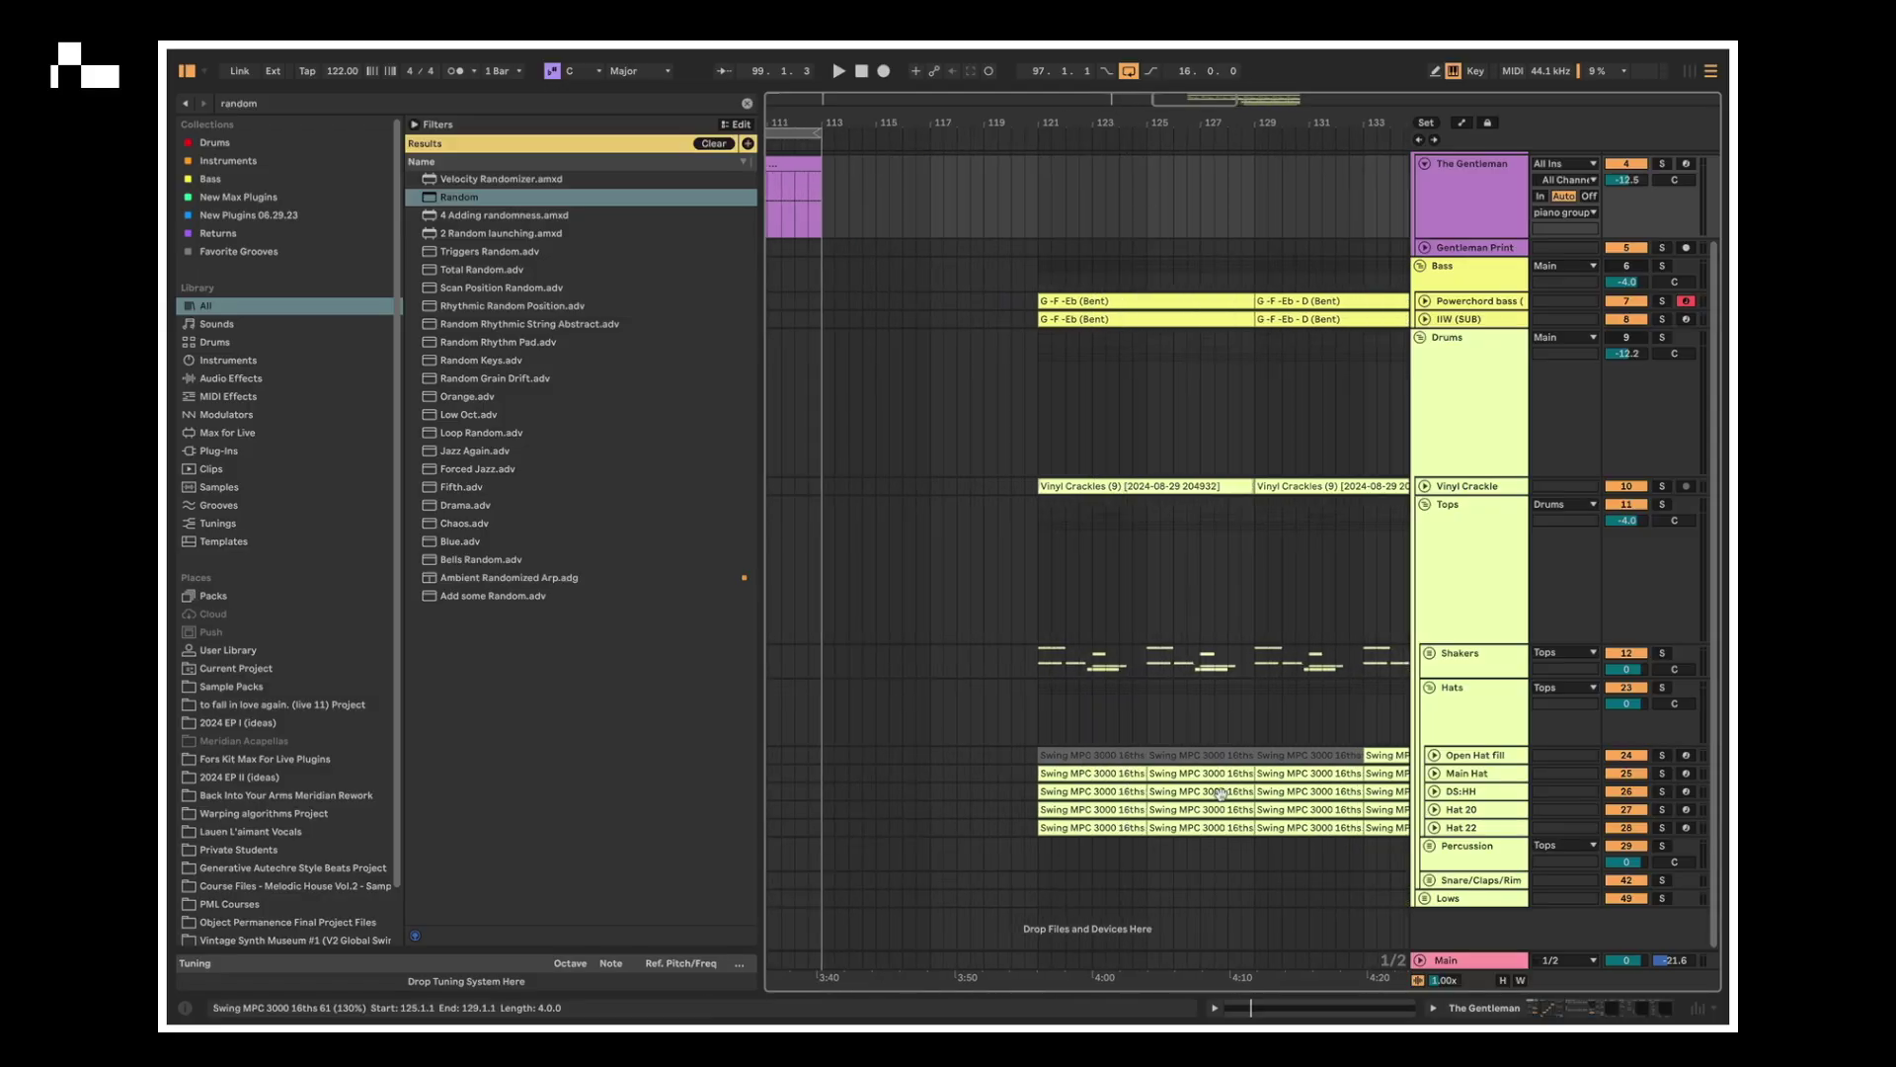
- Search the browser for "swing mpc 300" grooves and show the Groove Pool
scroll(1065, 756, right, 3)
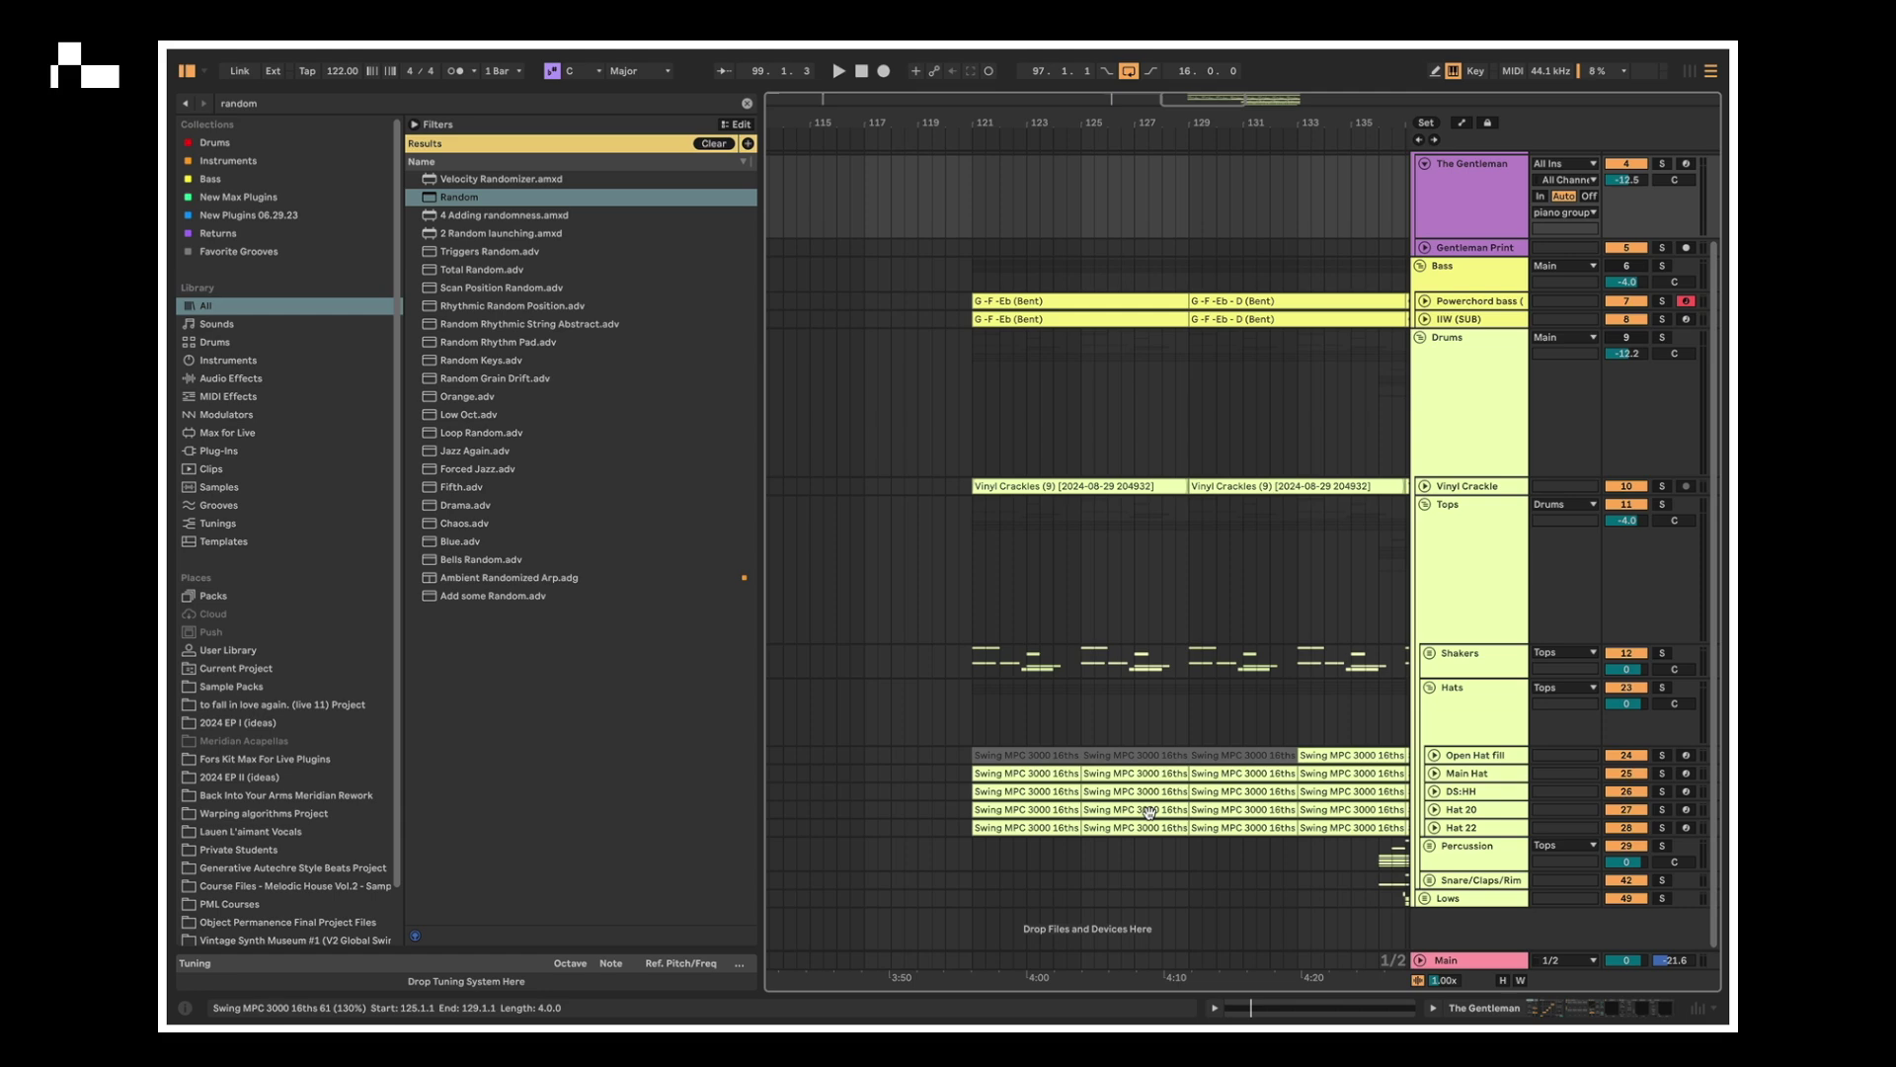
key(ctrl+f)
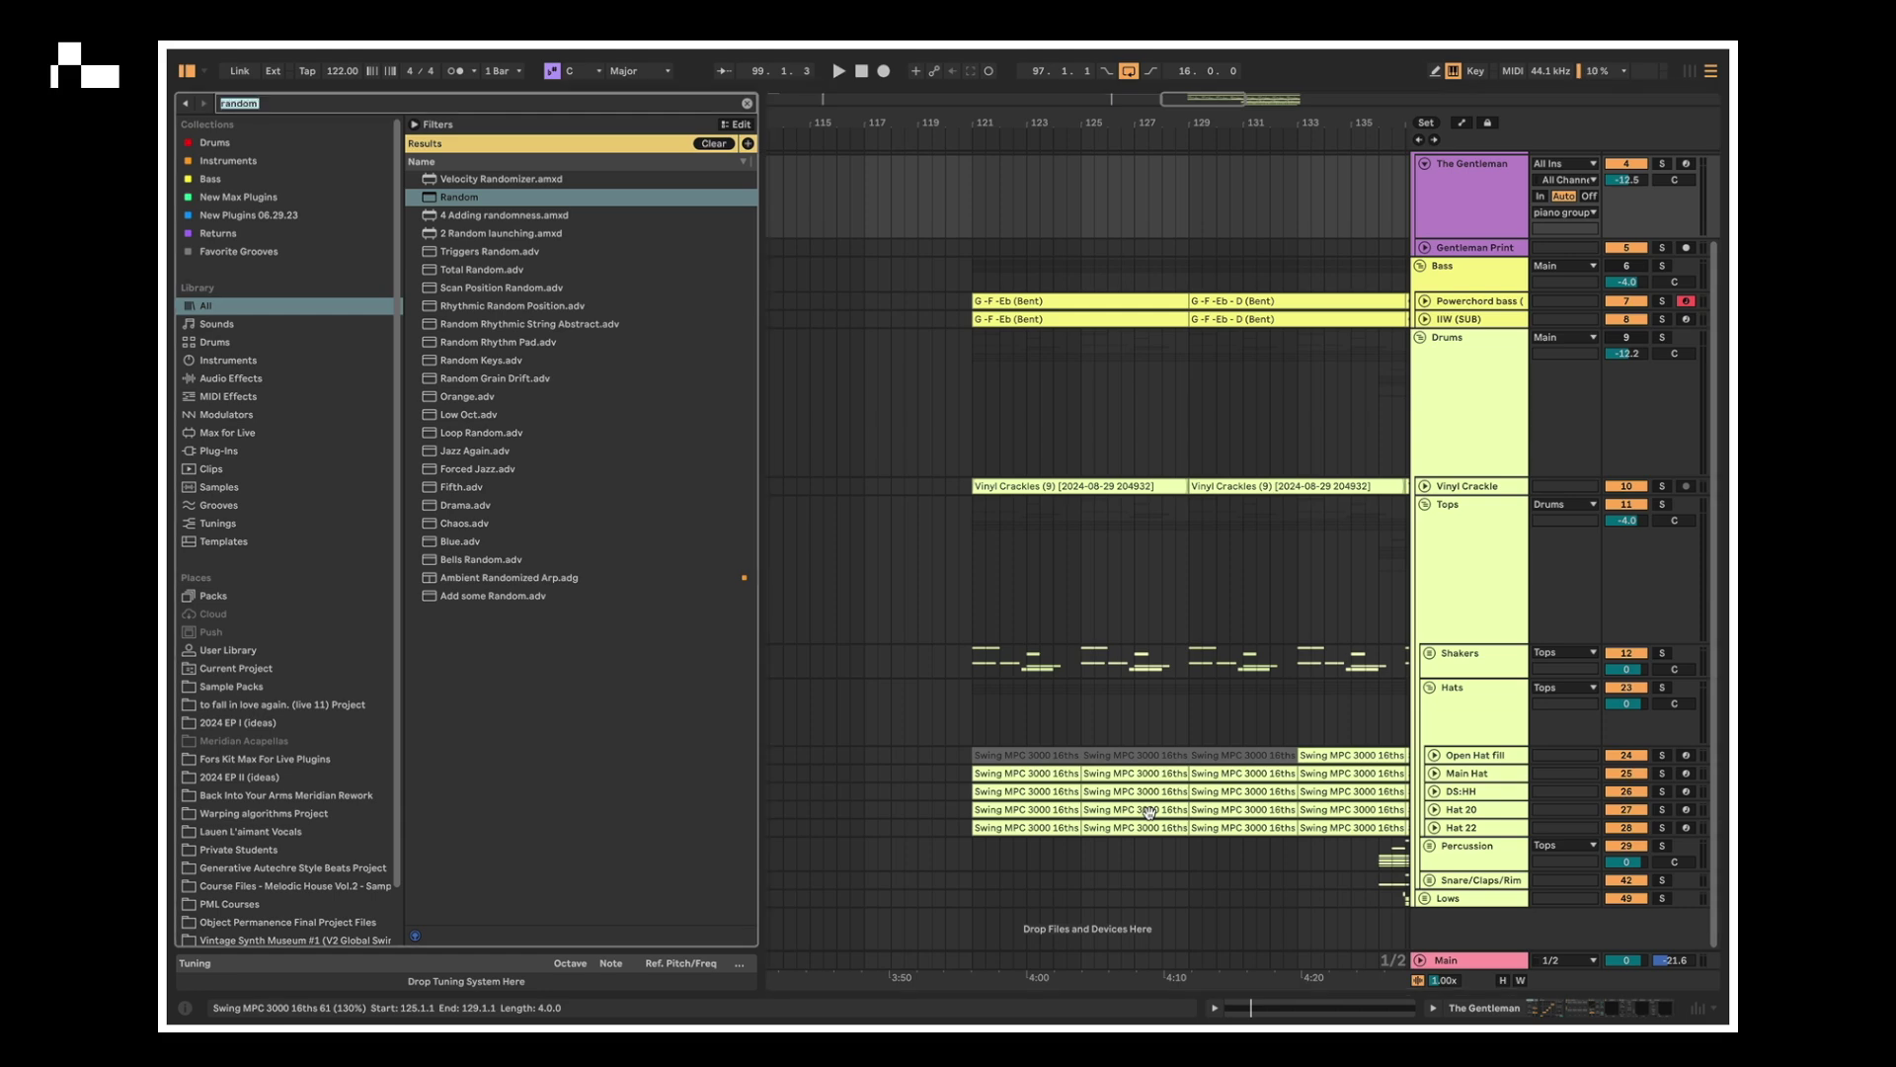
text(swing mpc)
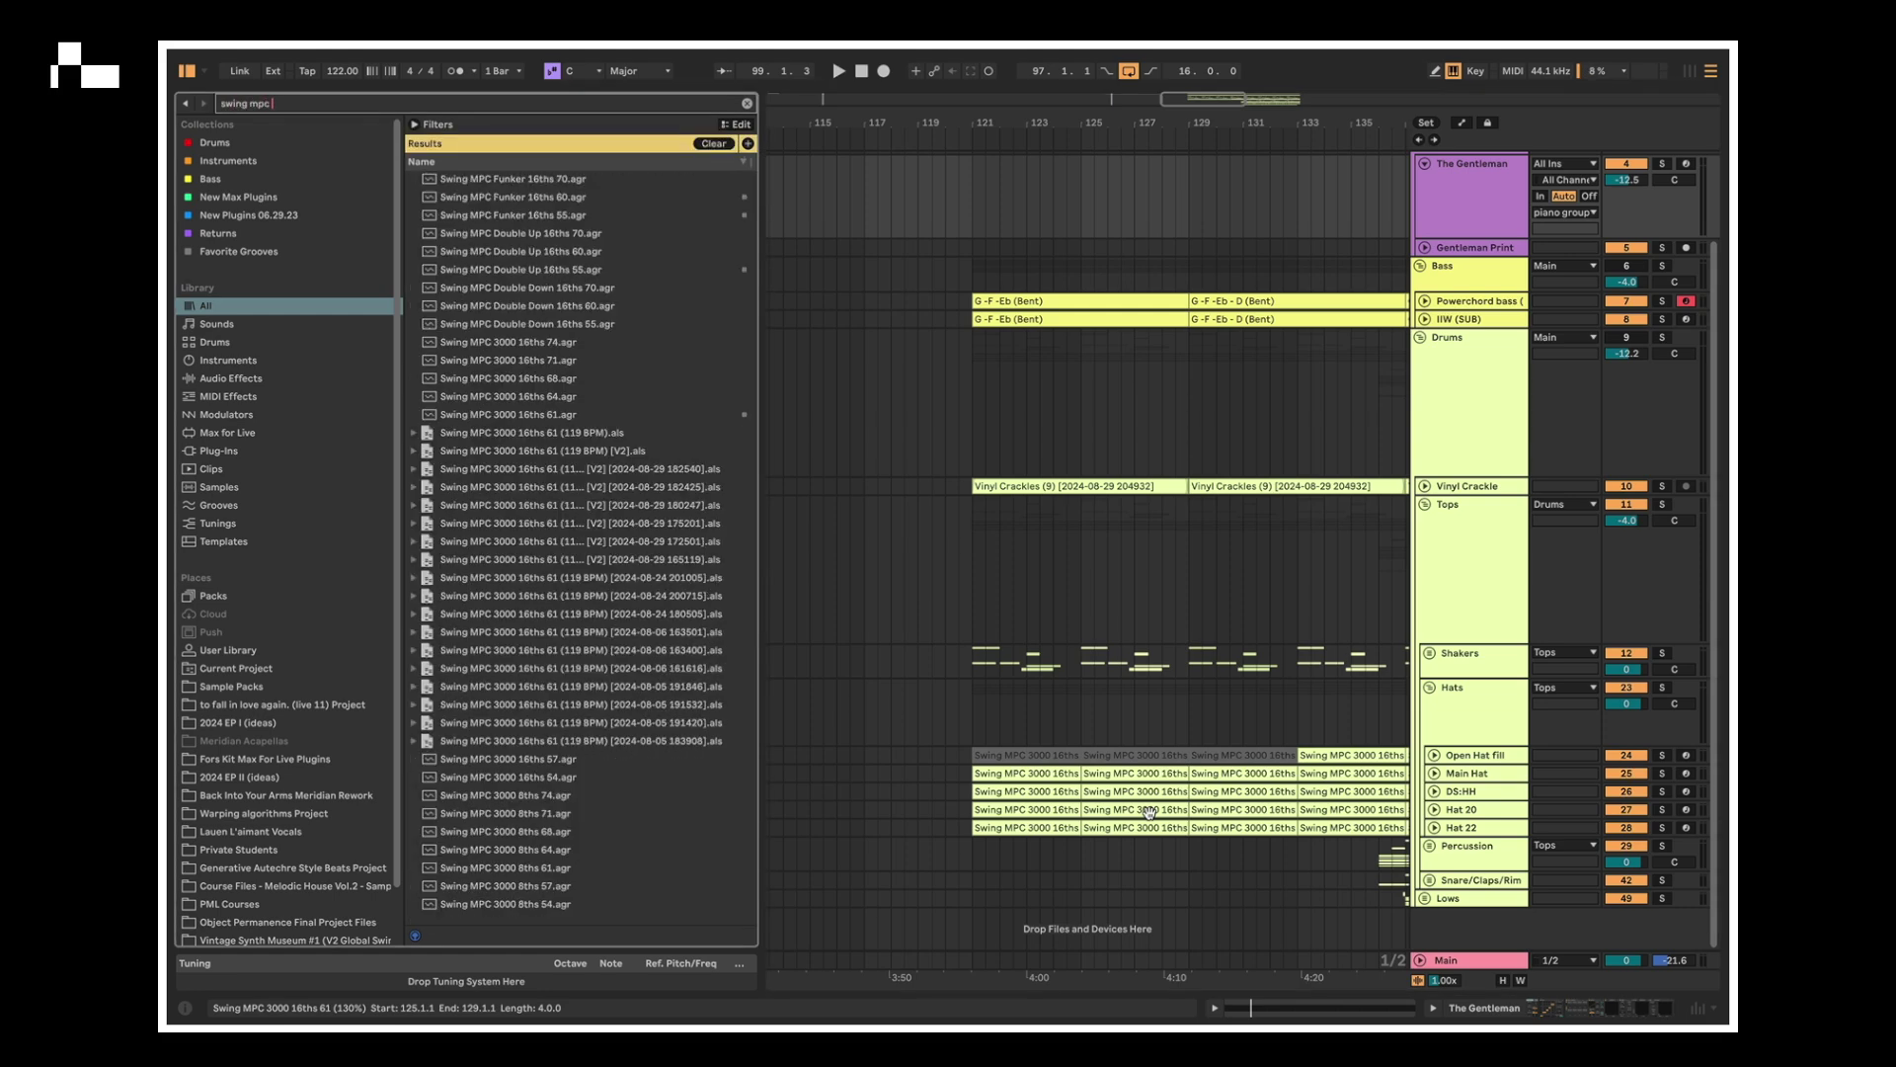
text( 300)
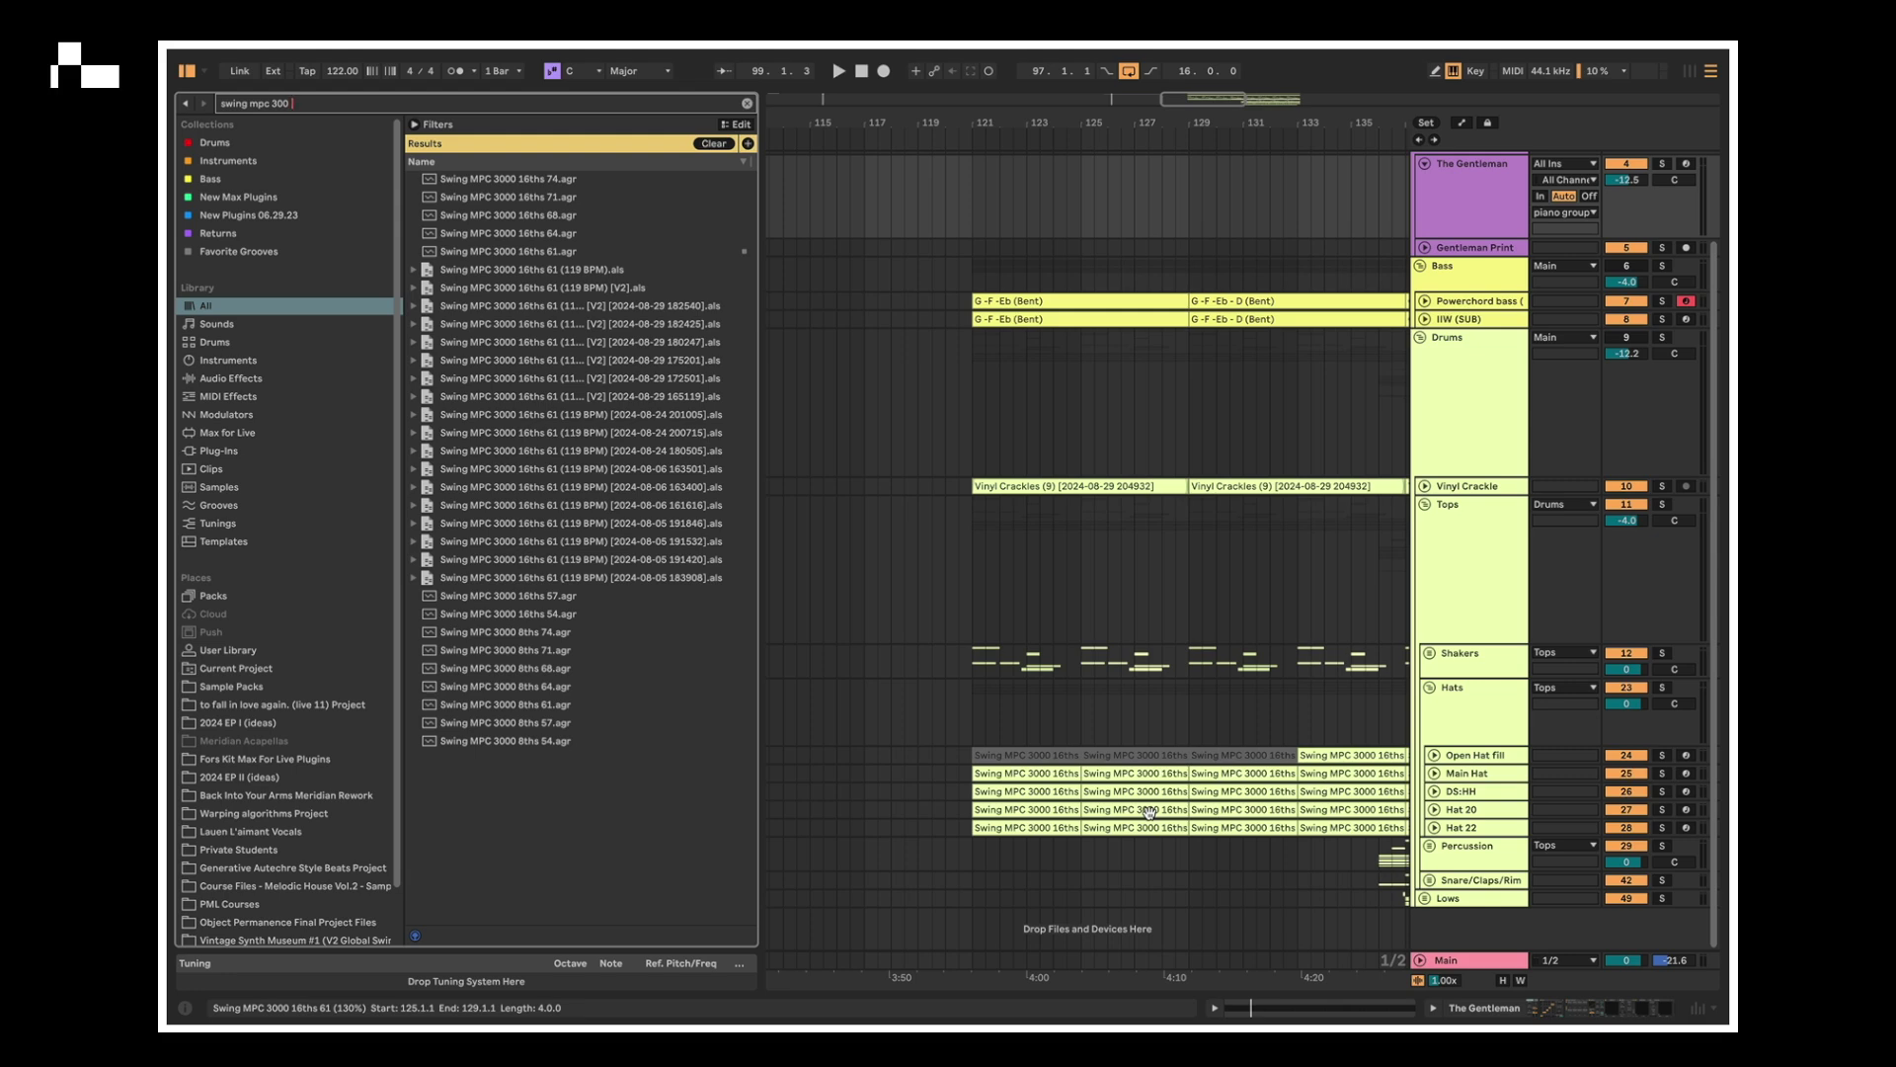
scroll(850, 712, left, 3)
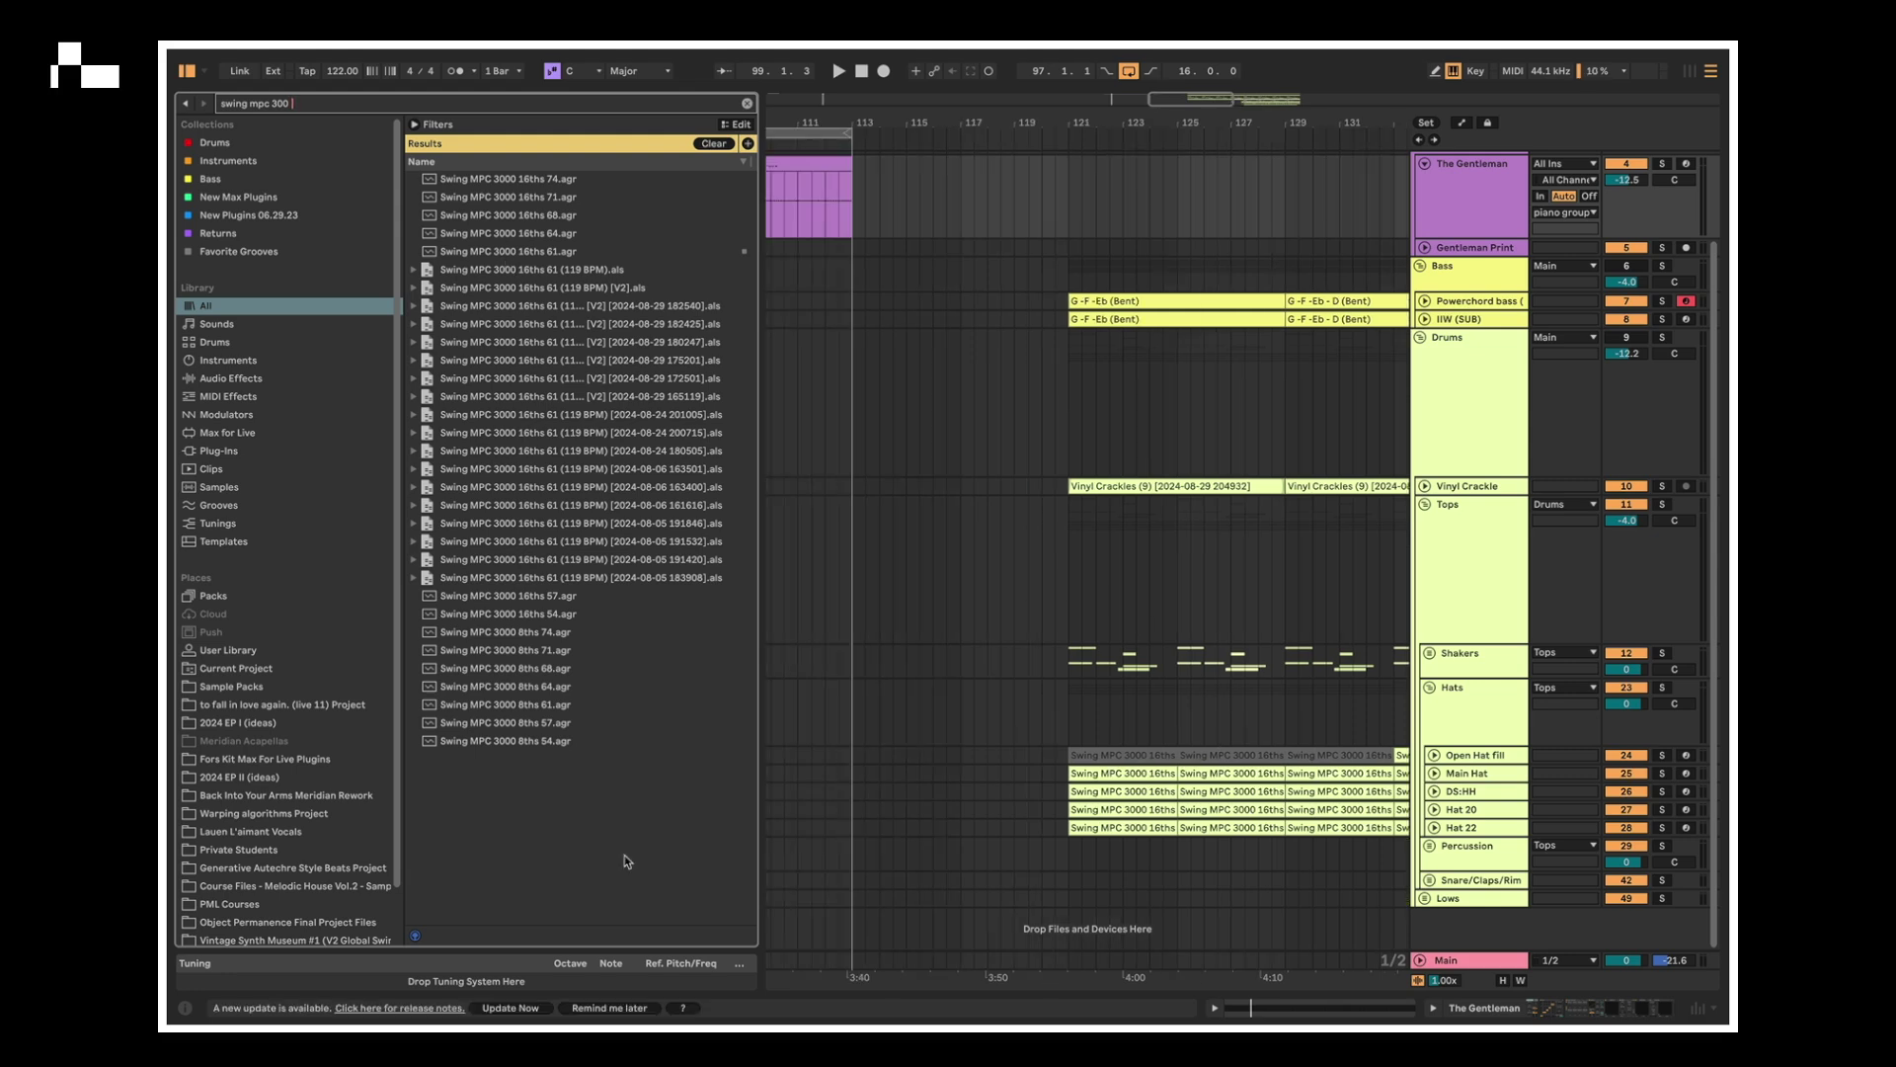
key(ctrl+alt+g)
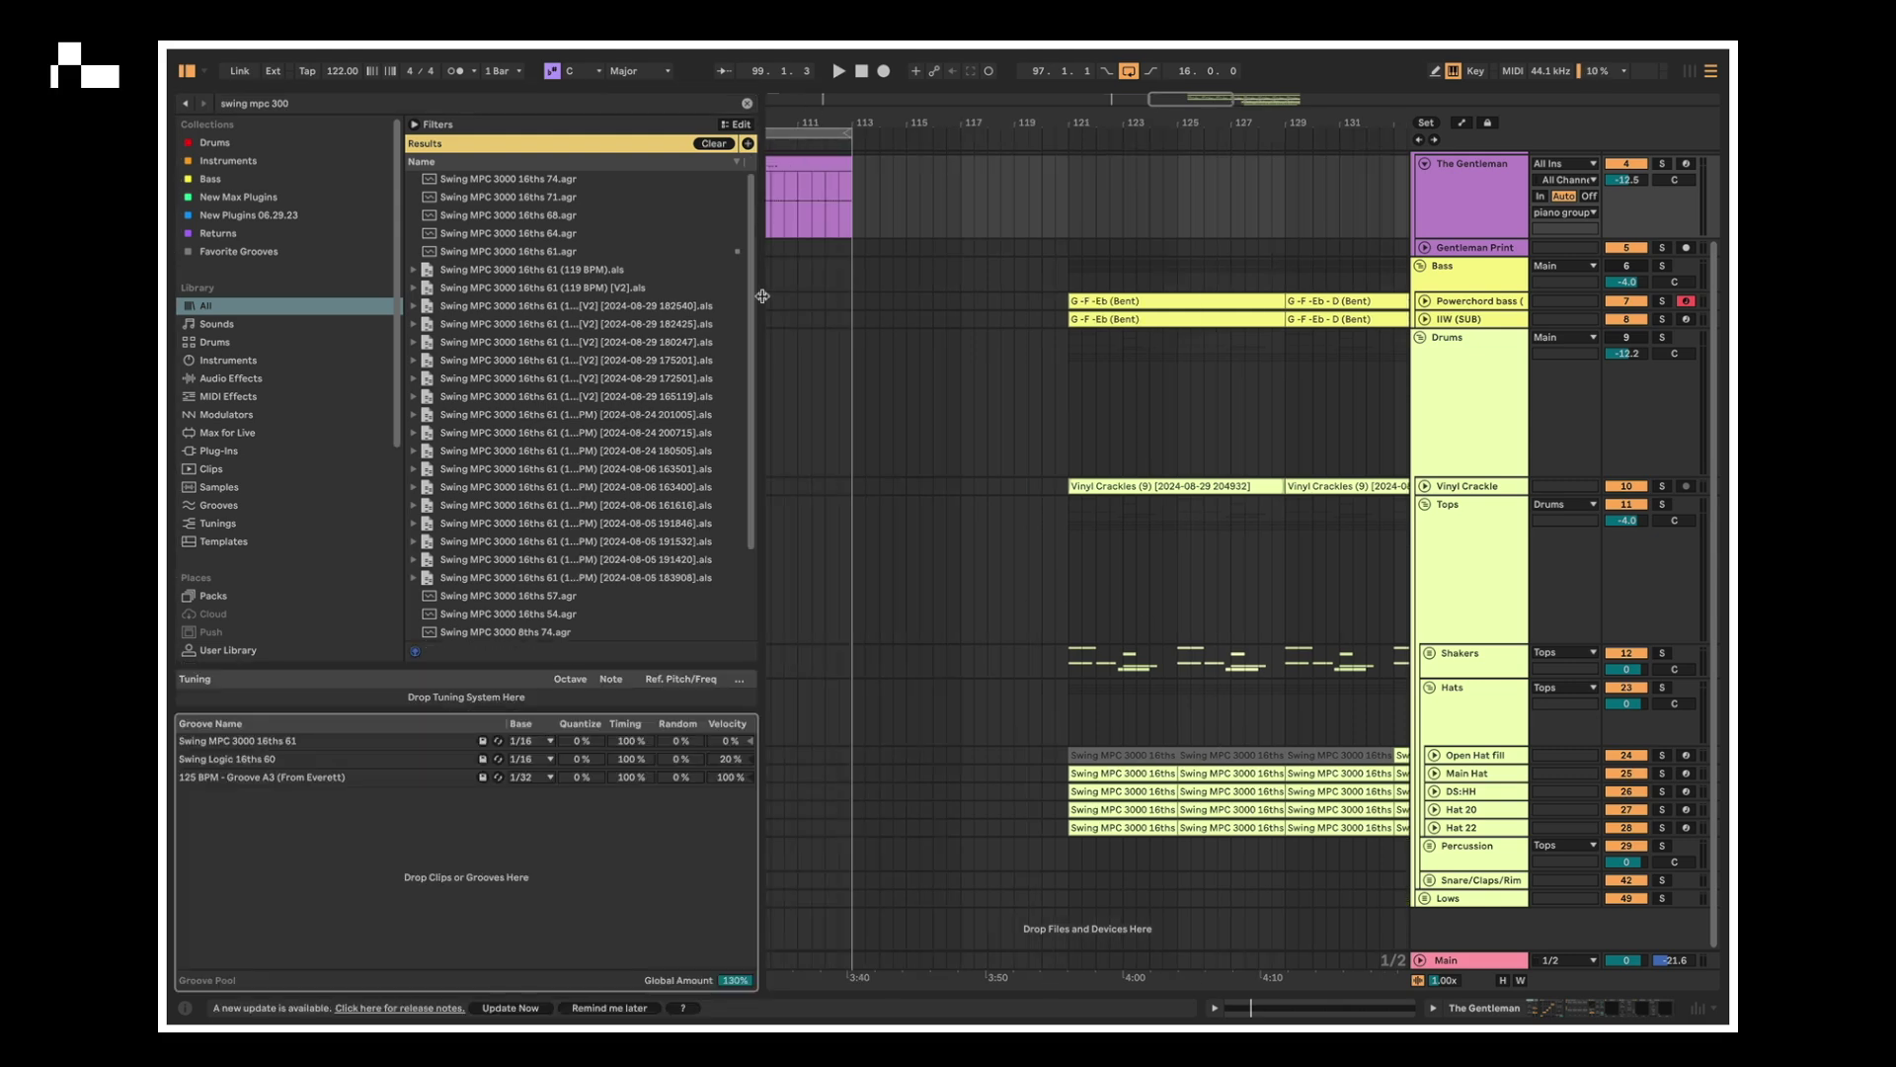
- Open the piano clip on The Gentleman track and assign it the Swing MPC 3000 16ths 61 groove
scroll(778, 334, left, 5)
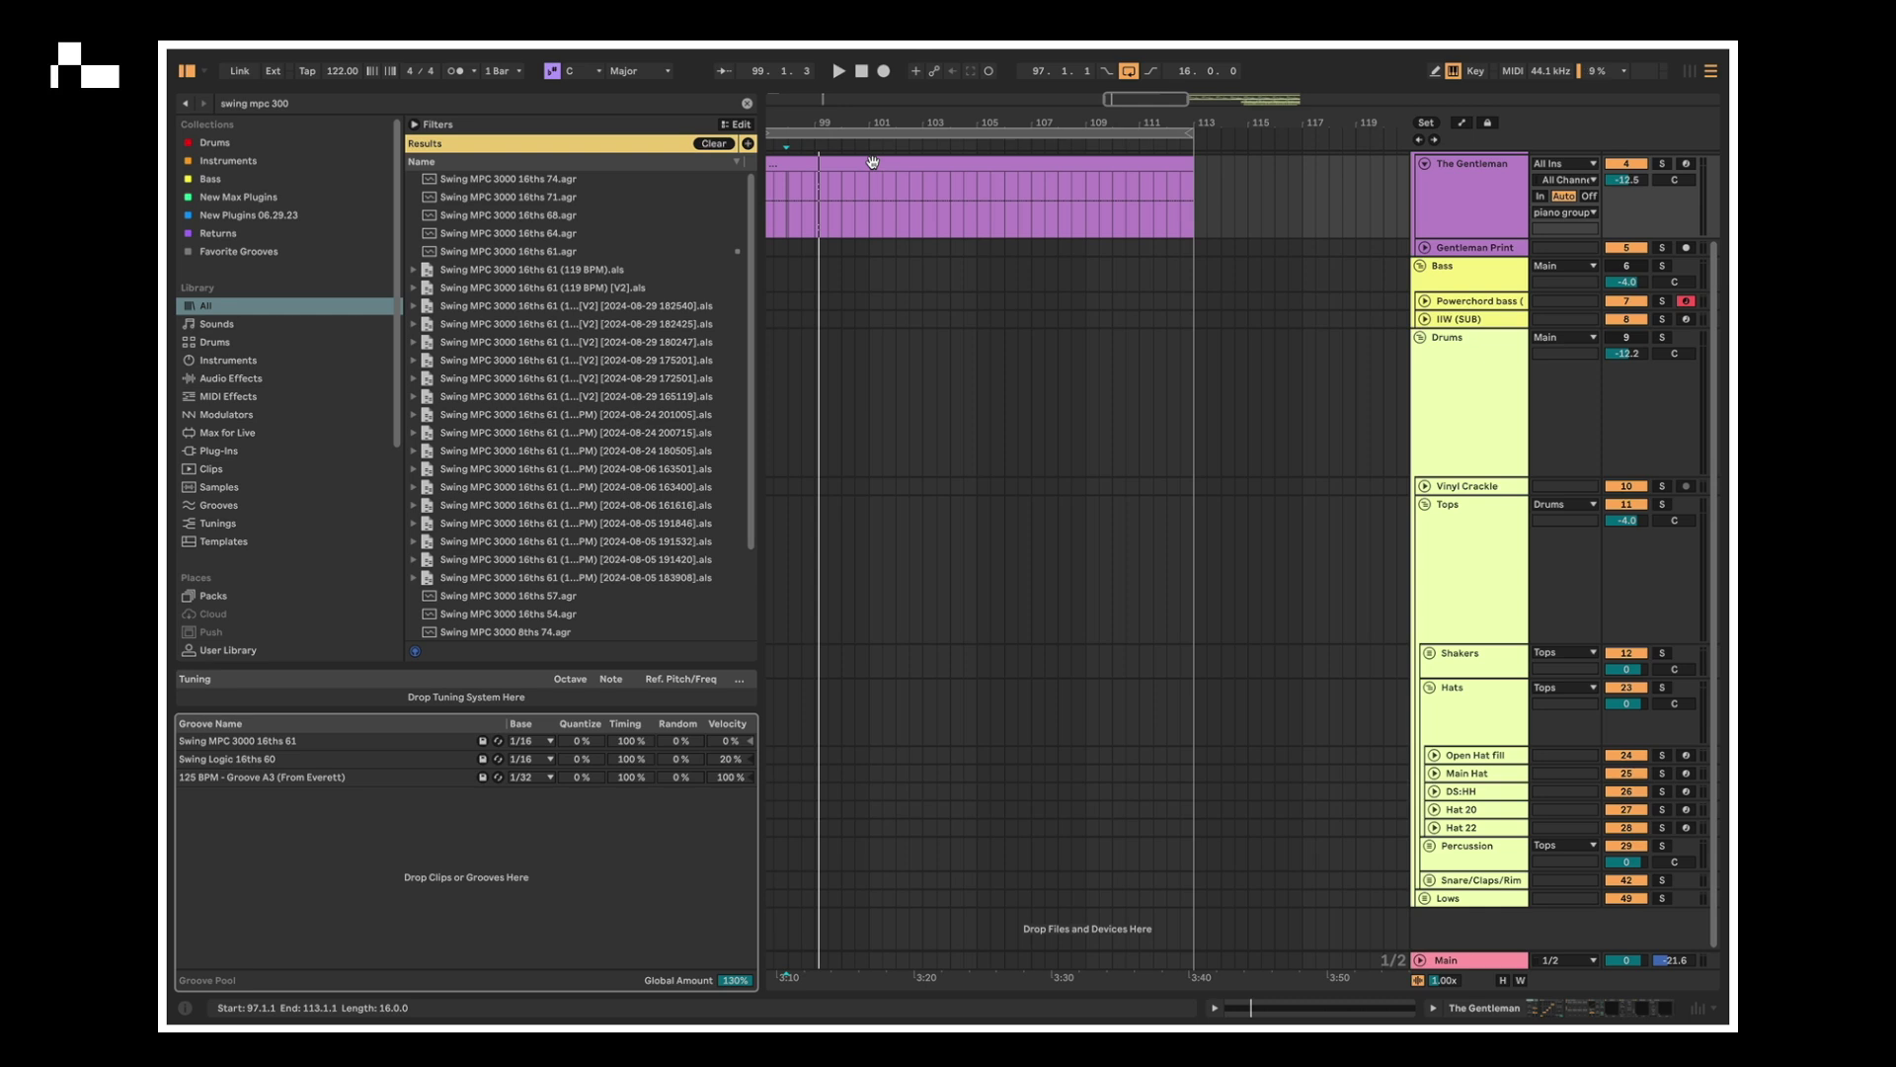
key(super+alt+6)
drag(936, 628, 699, 668)
key(super+a)
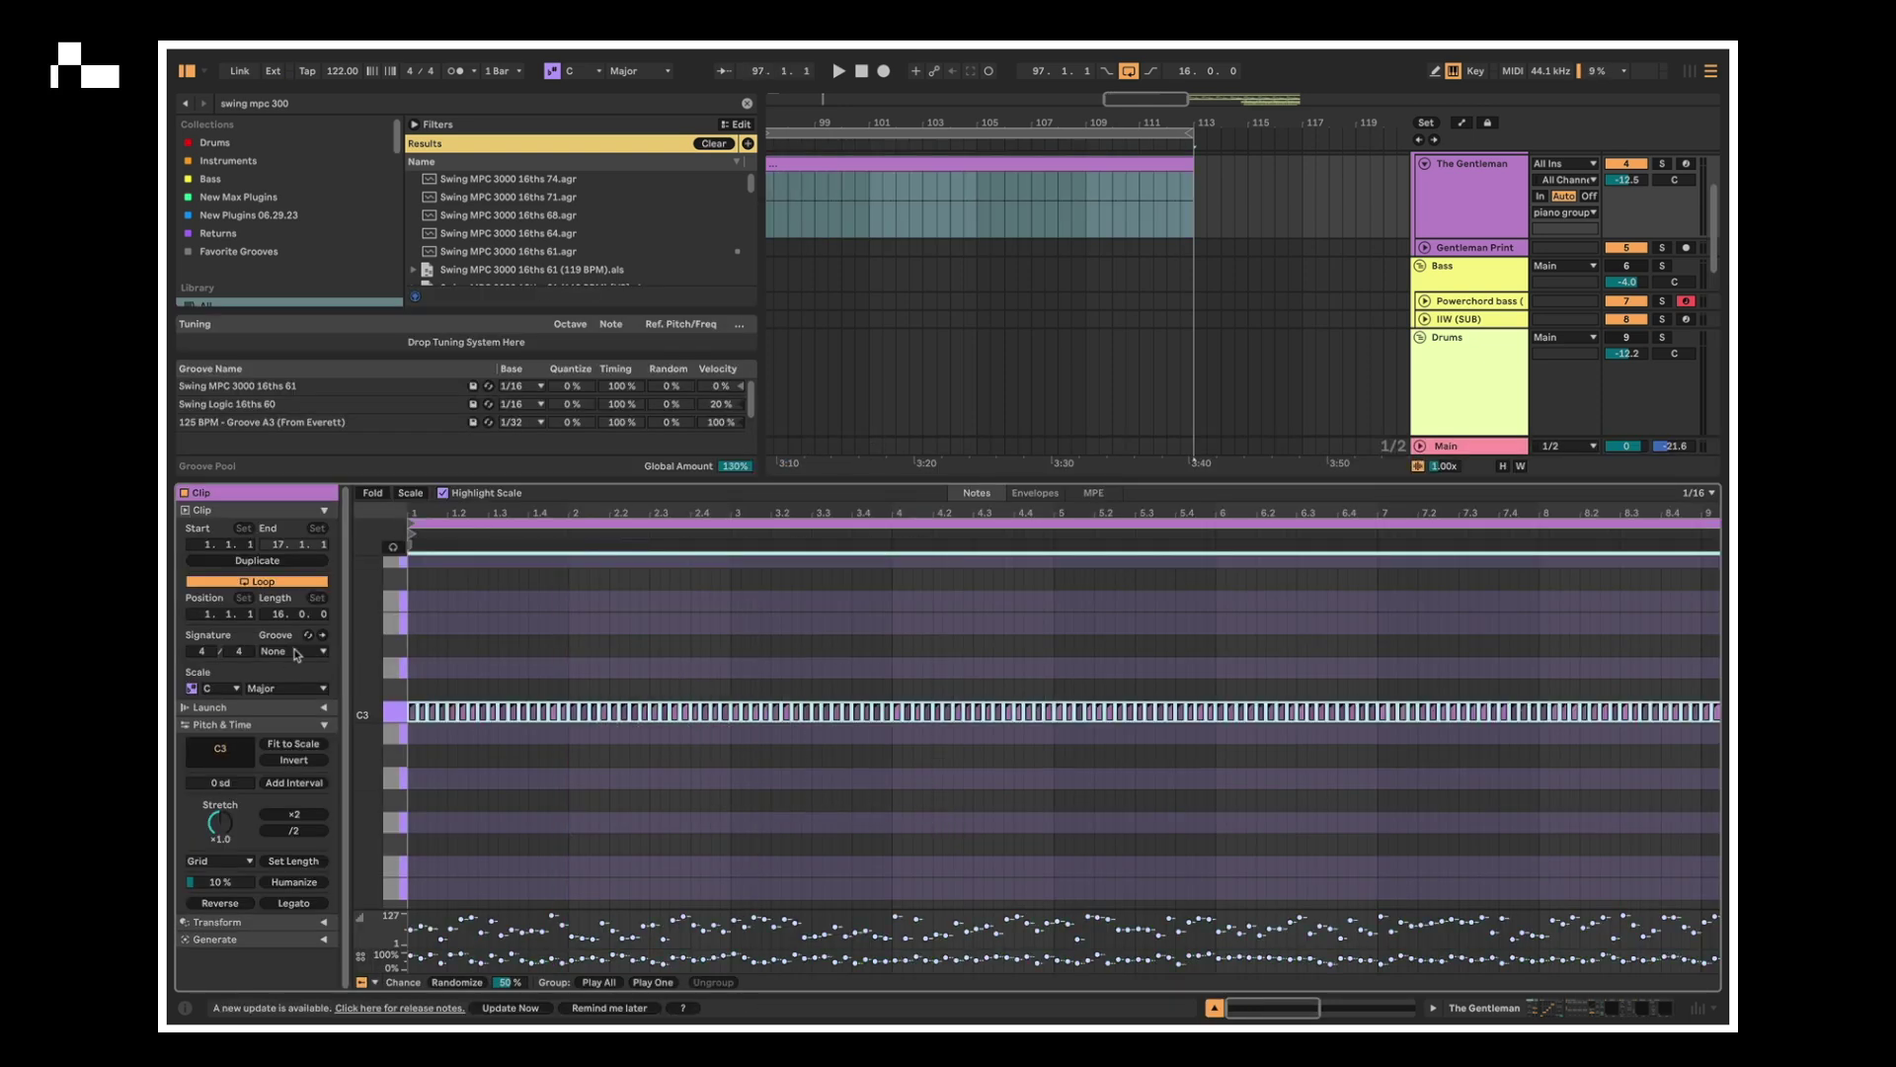
click(296, 652)
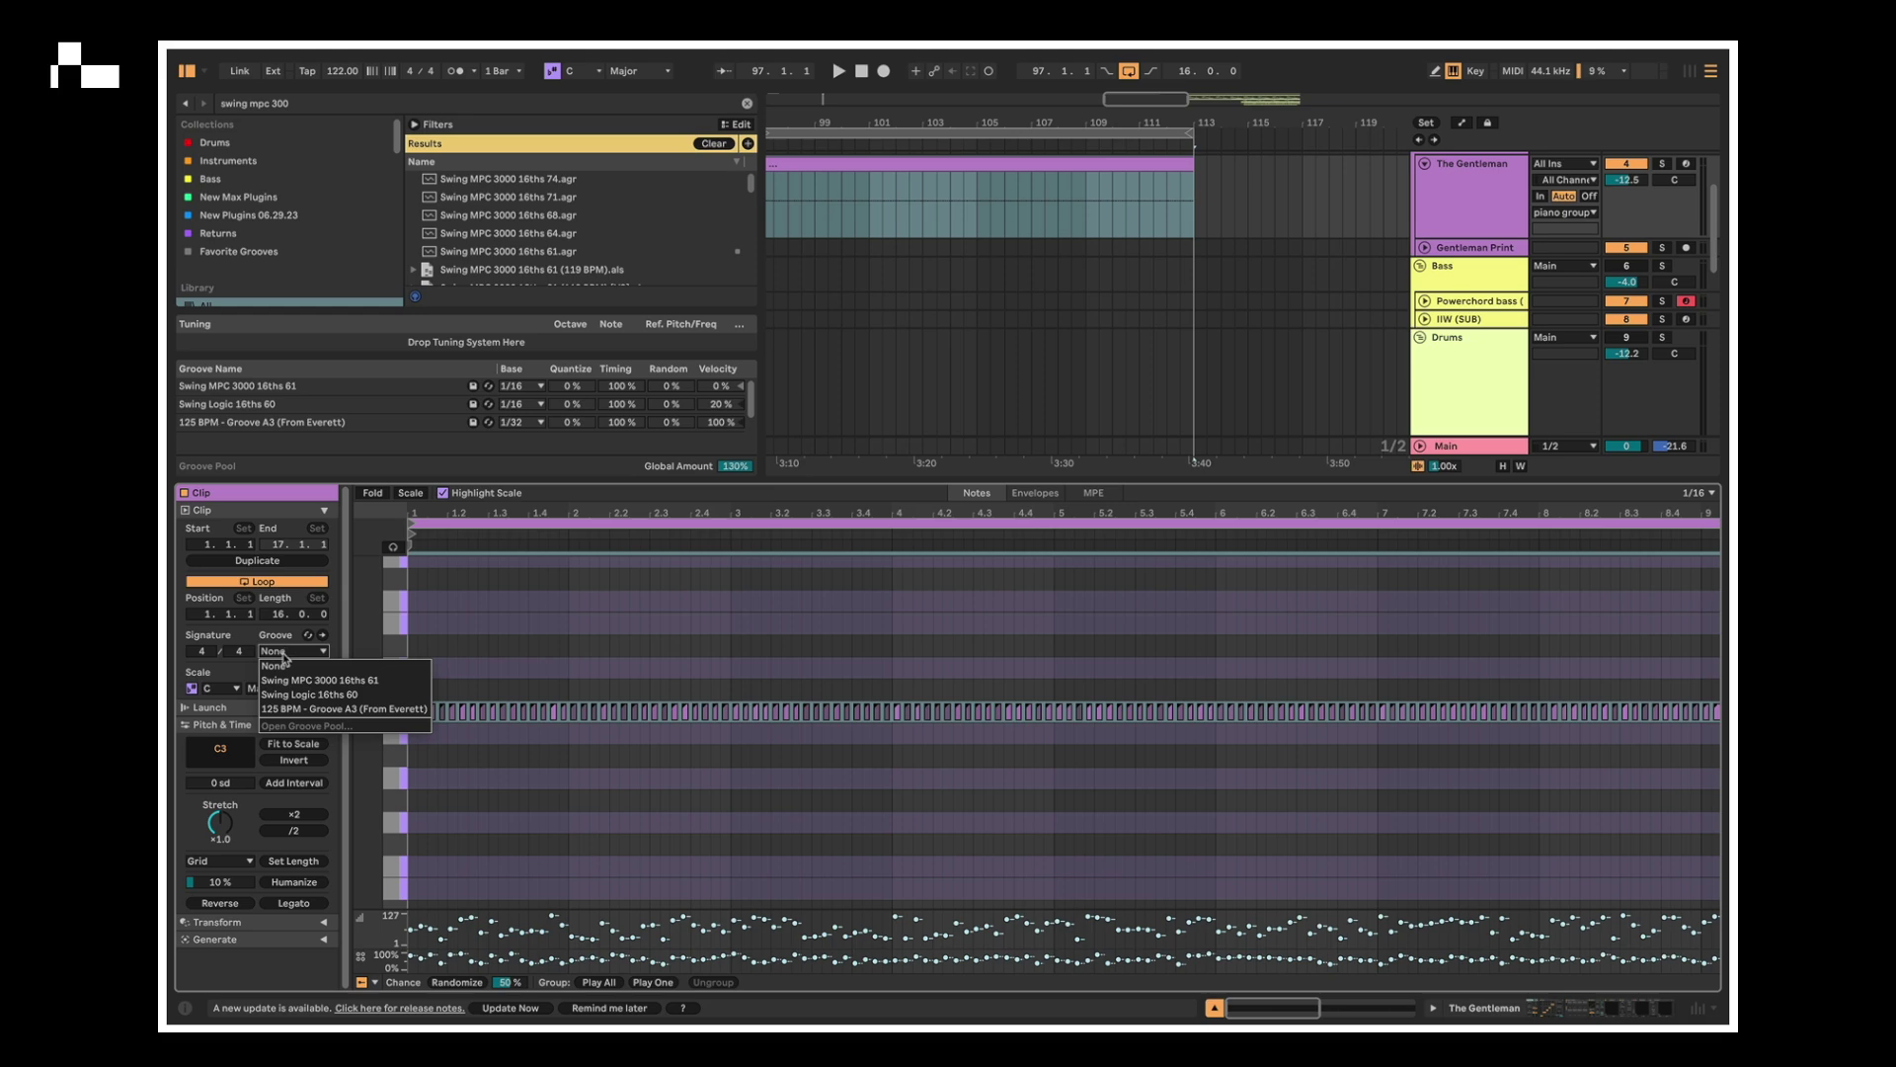
click(367, 681)
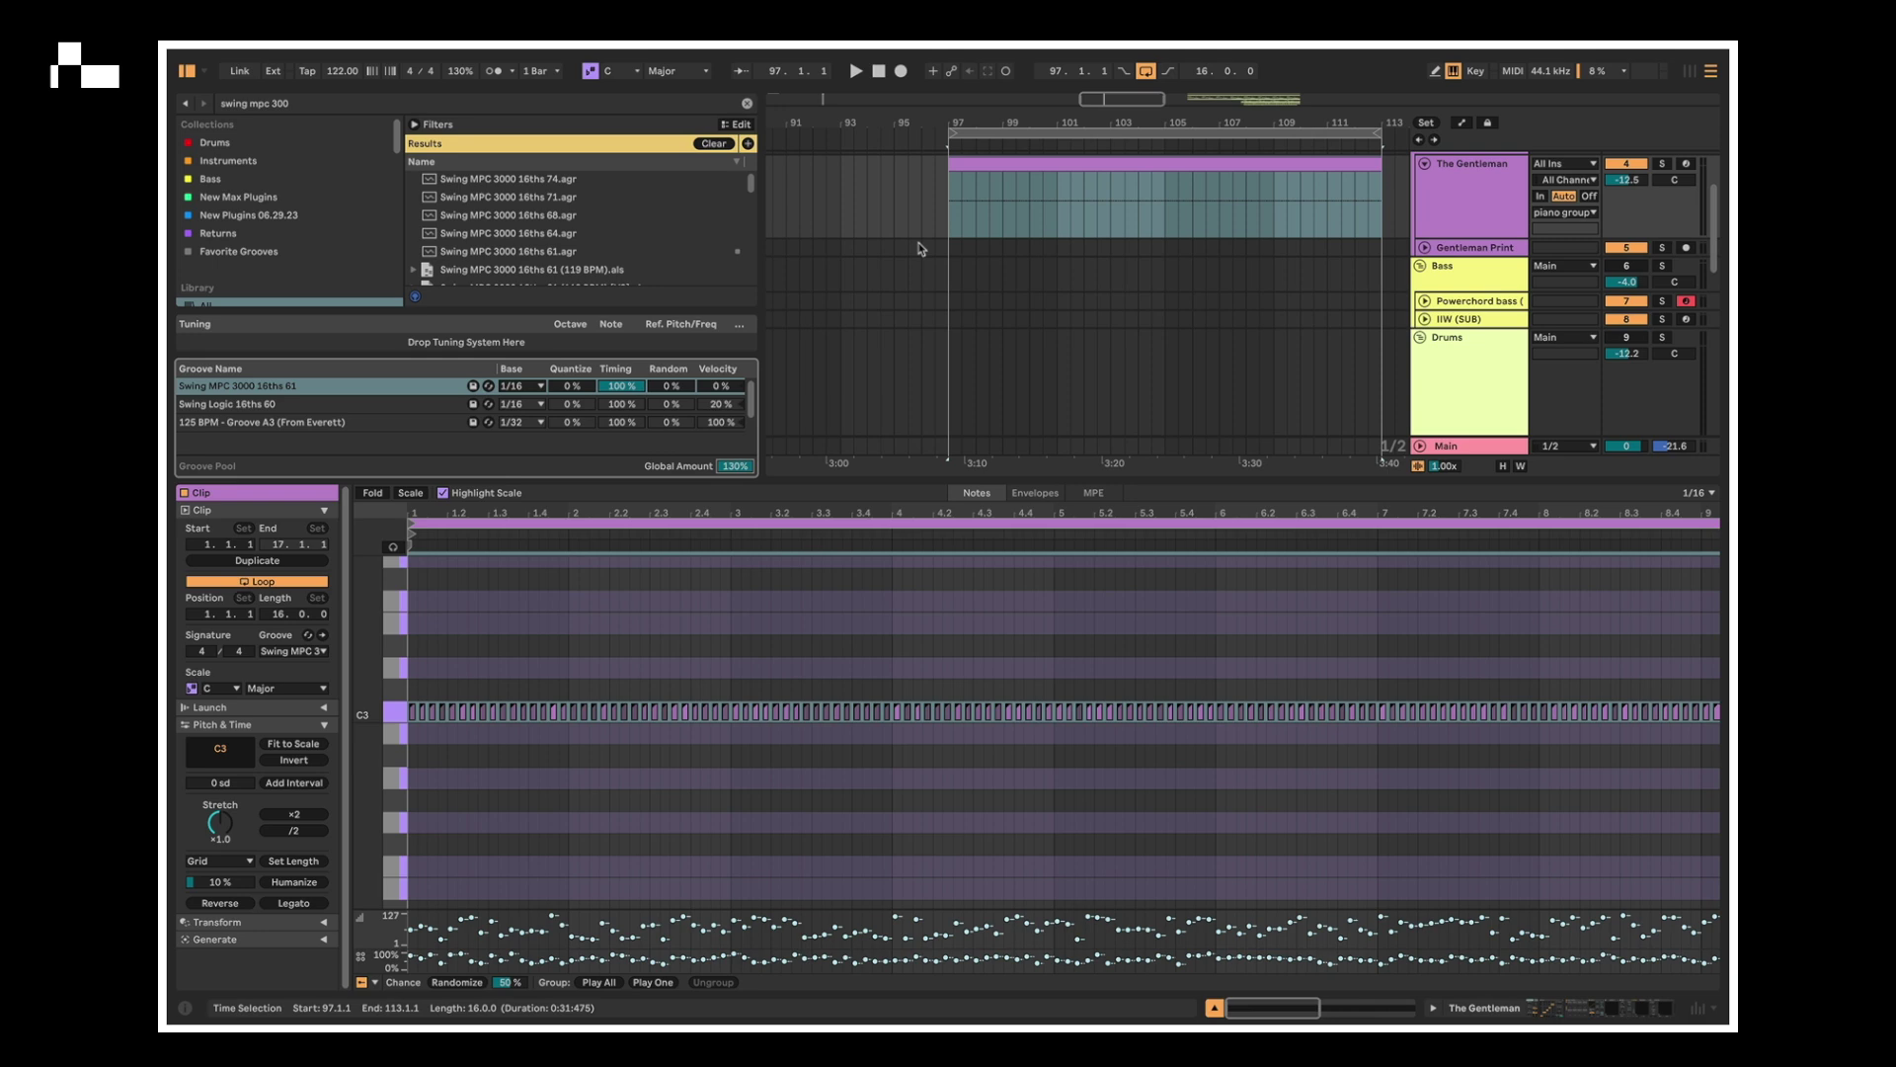
- Commit the assigned groove to the piano clip's notes and play the clip back
scroll(921, 248, right, 3)
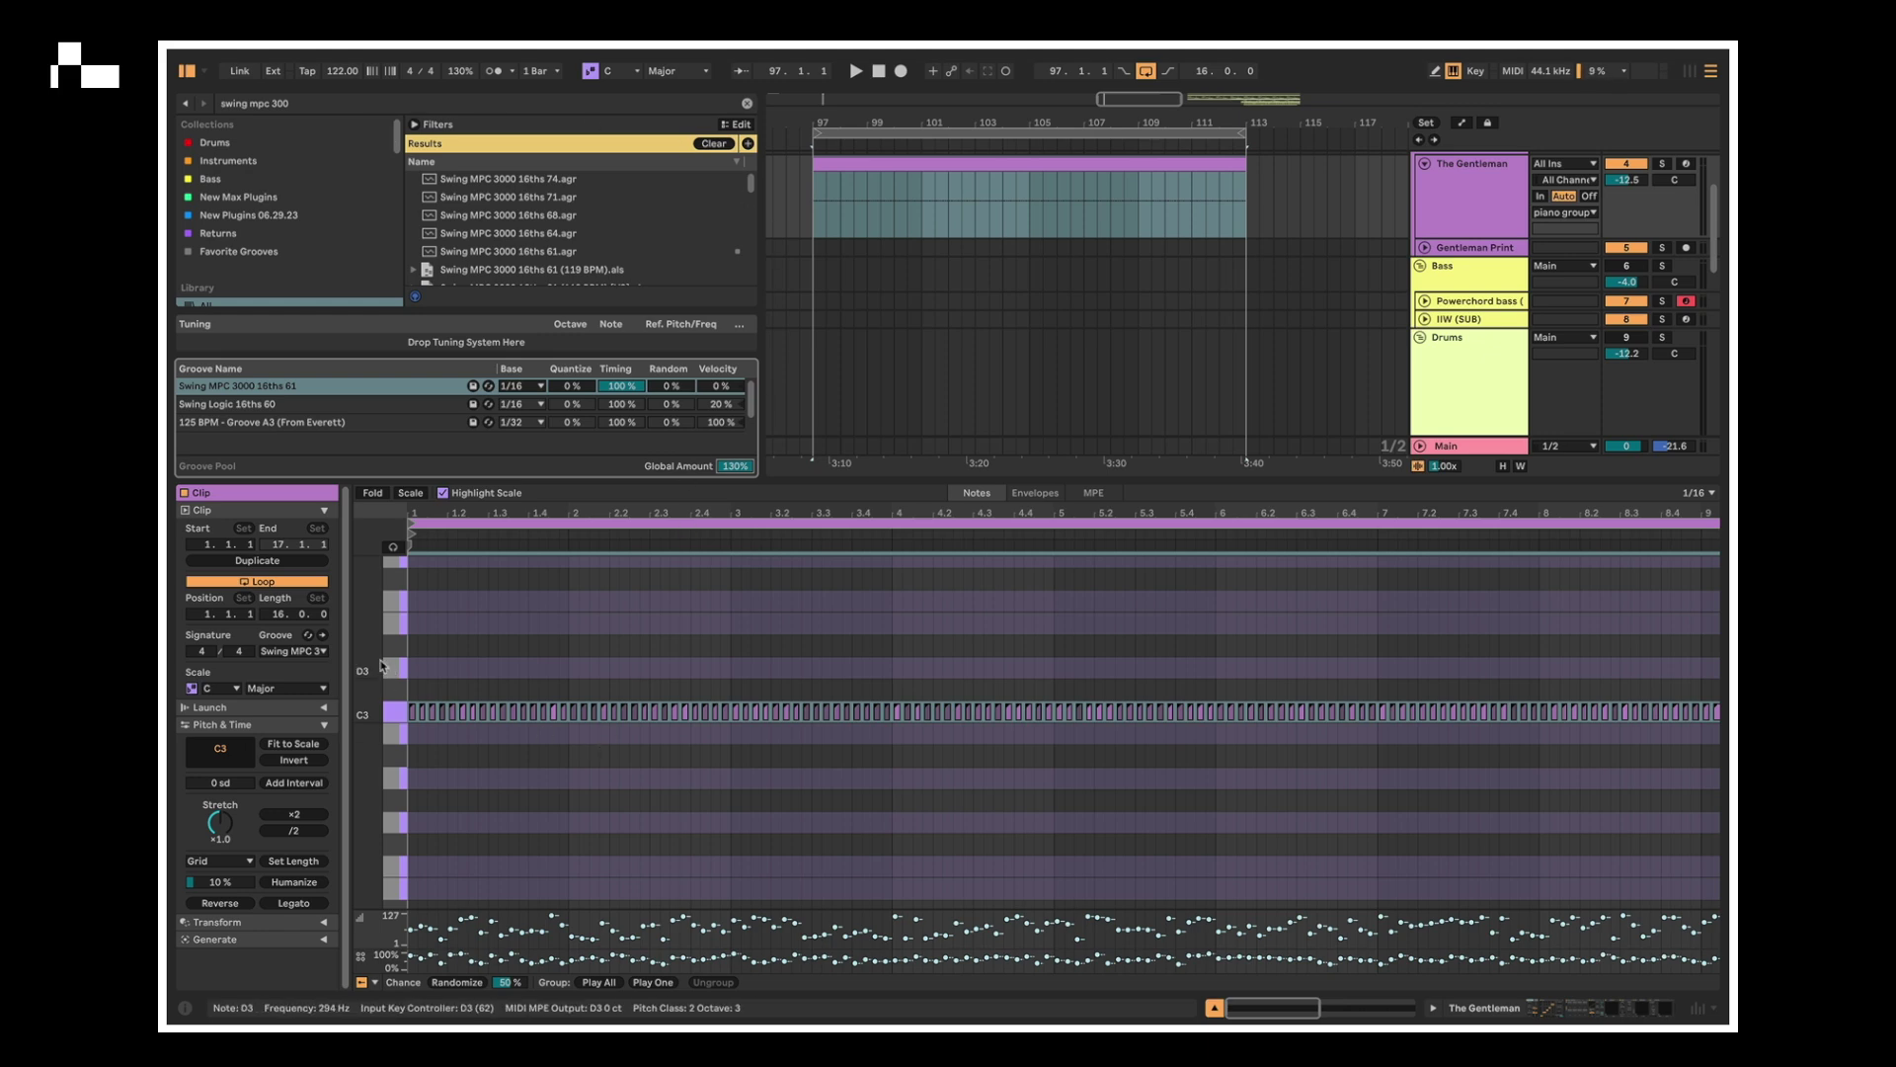
click(321, 640)
key(ctrl+a)
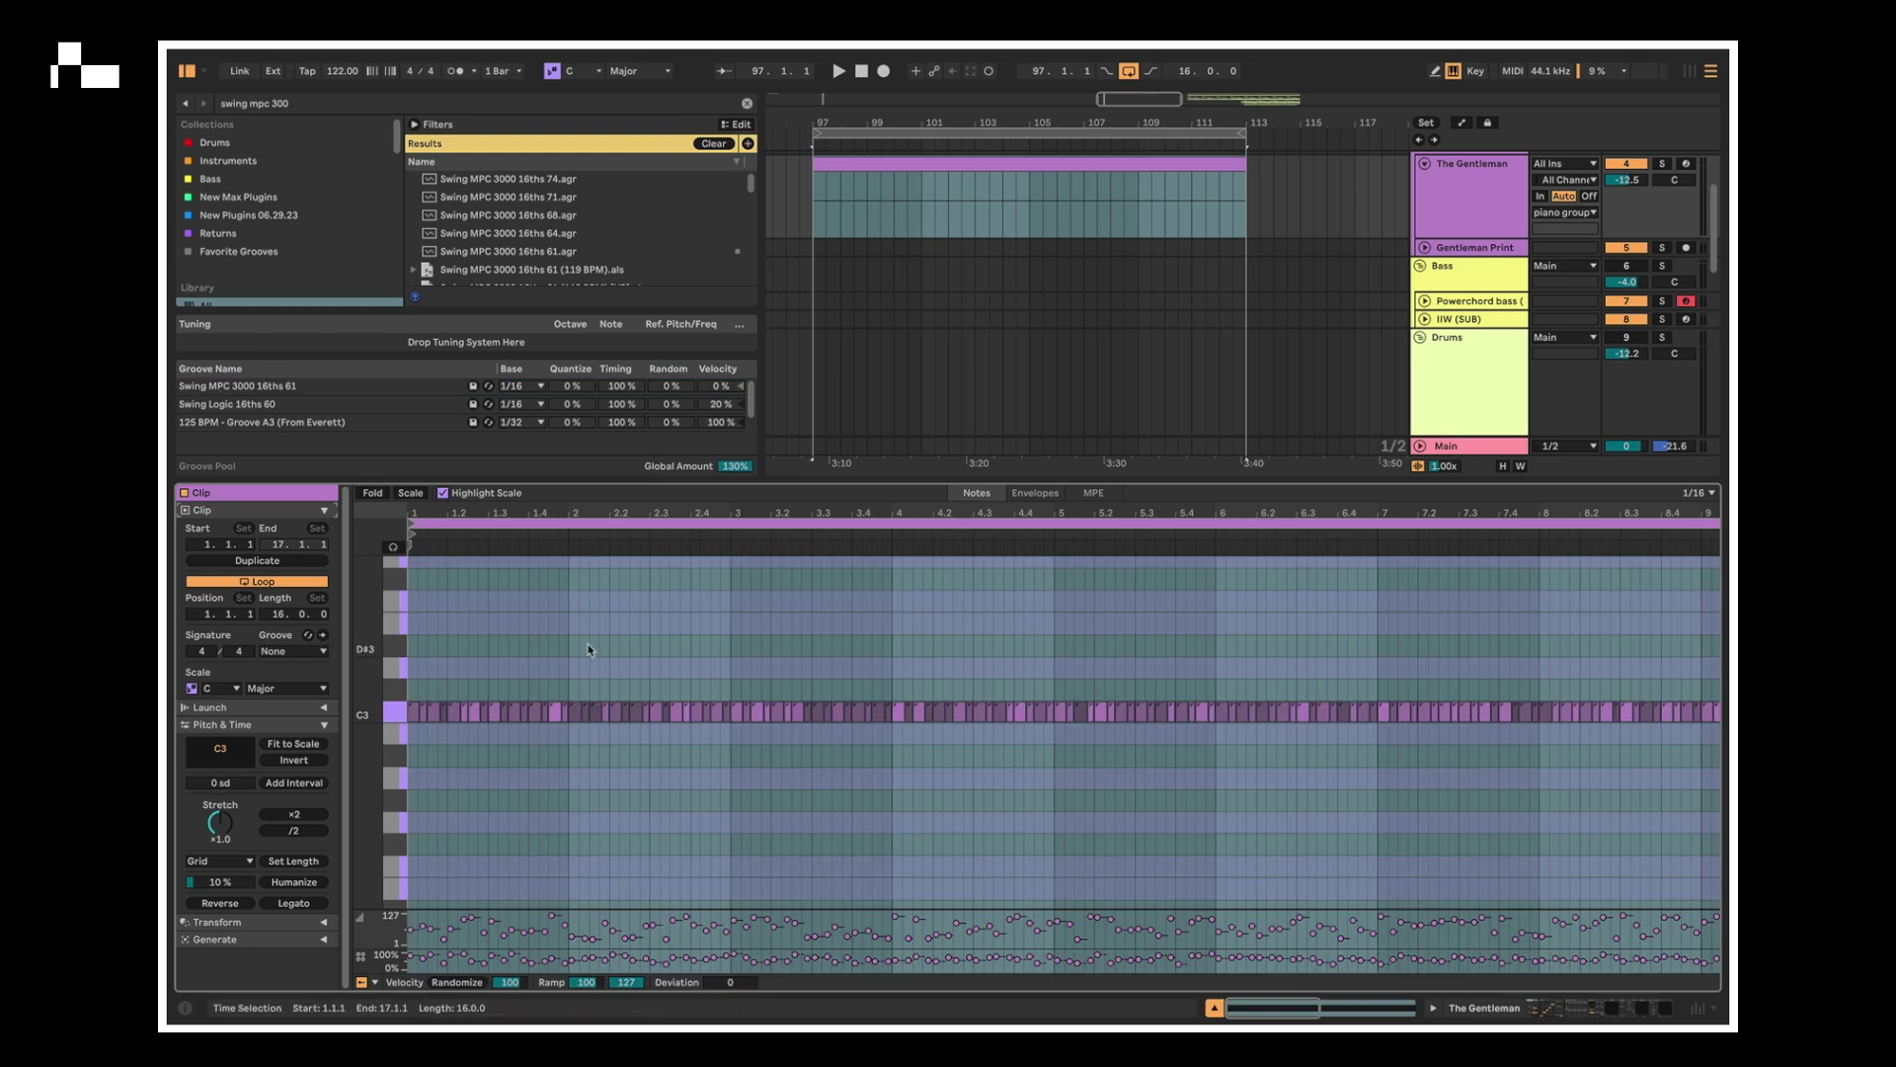
key(space)
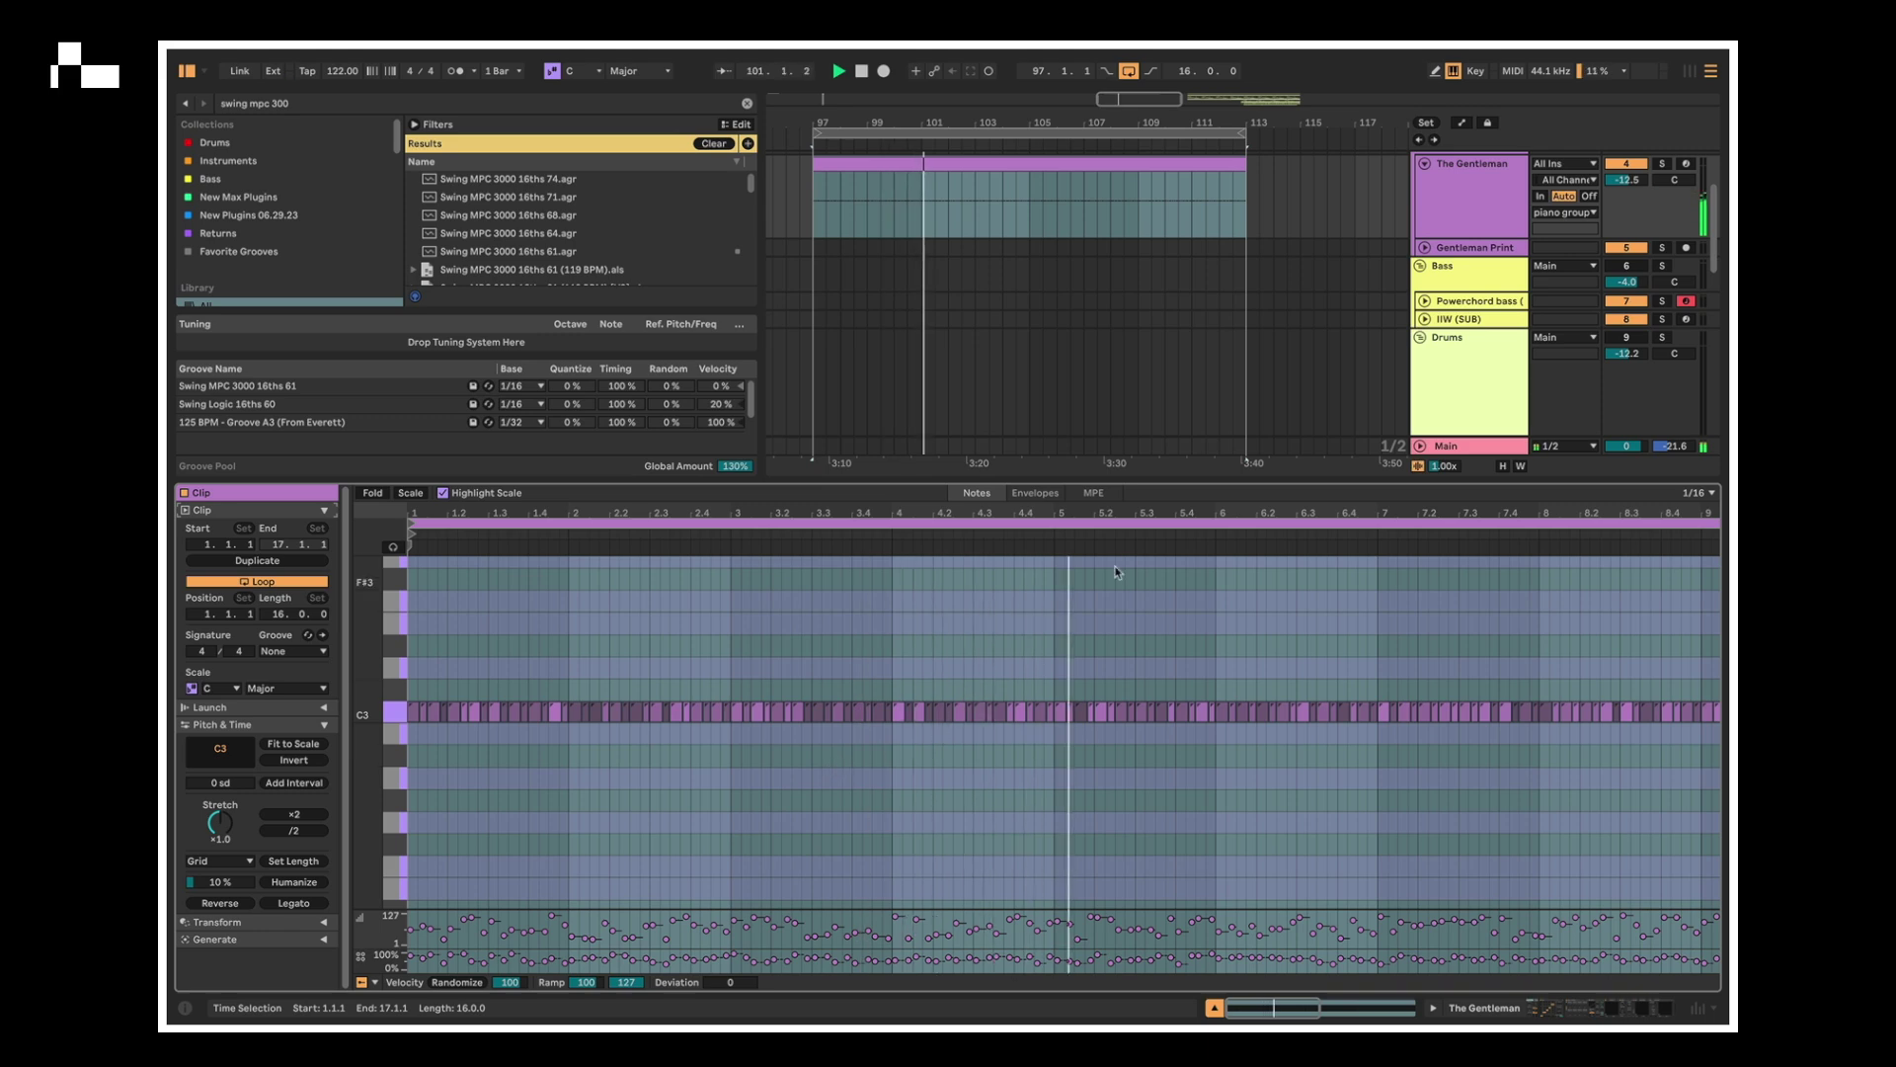
- Stop playback, hide the piano clip's note editor and unfold the Gentleman Print track
key(space)
key(ctrl+alt+l)
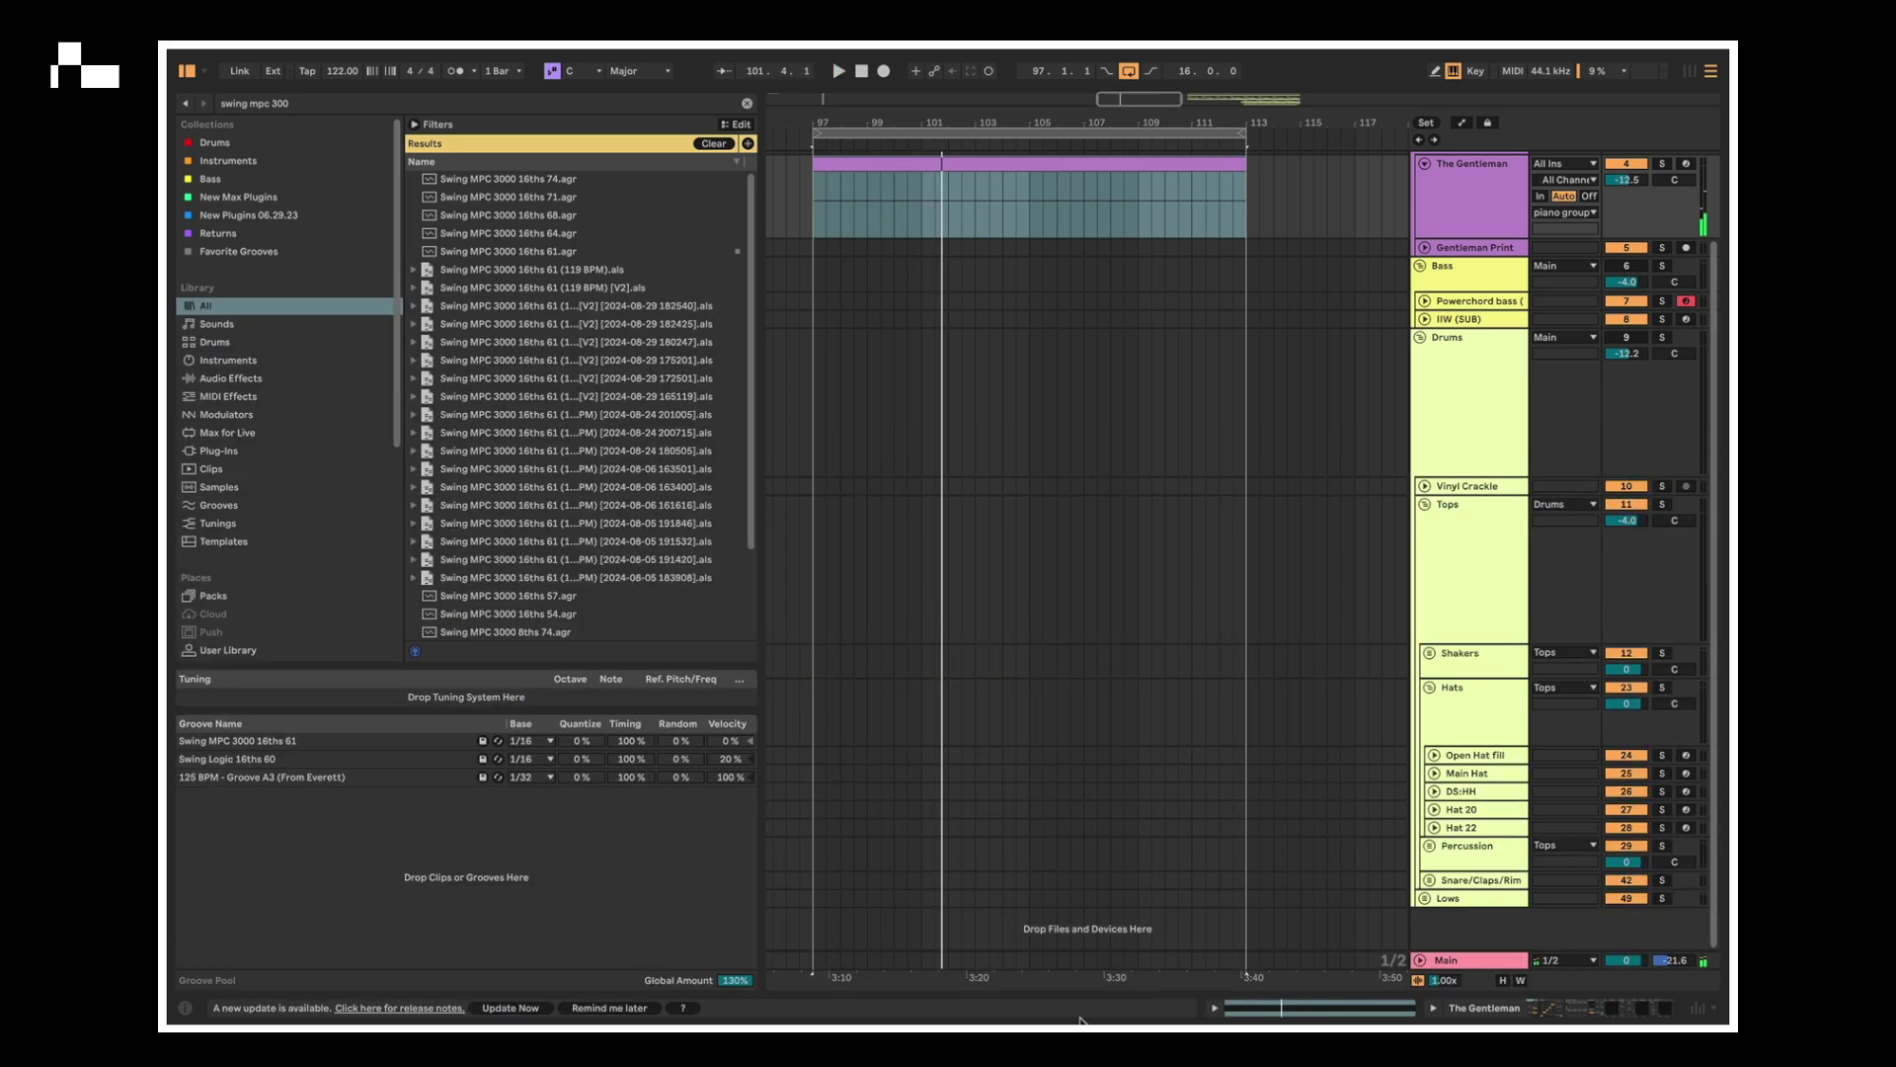
scroll(1422, 356, up, 3)
click(1425, 348)
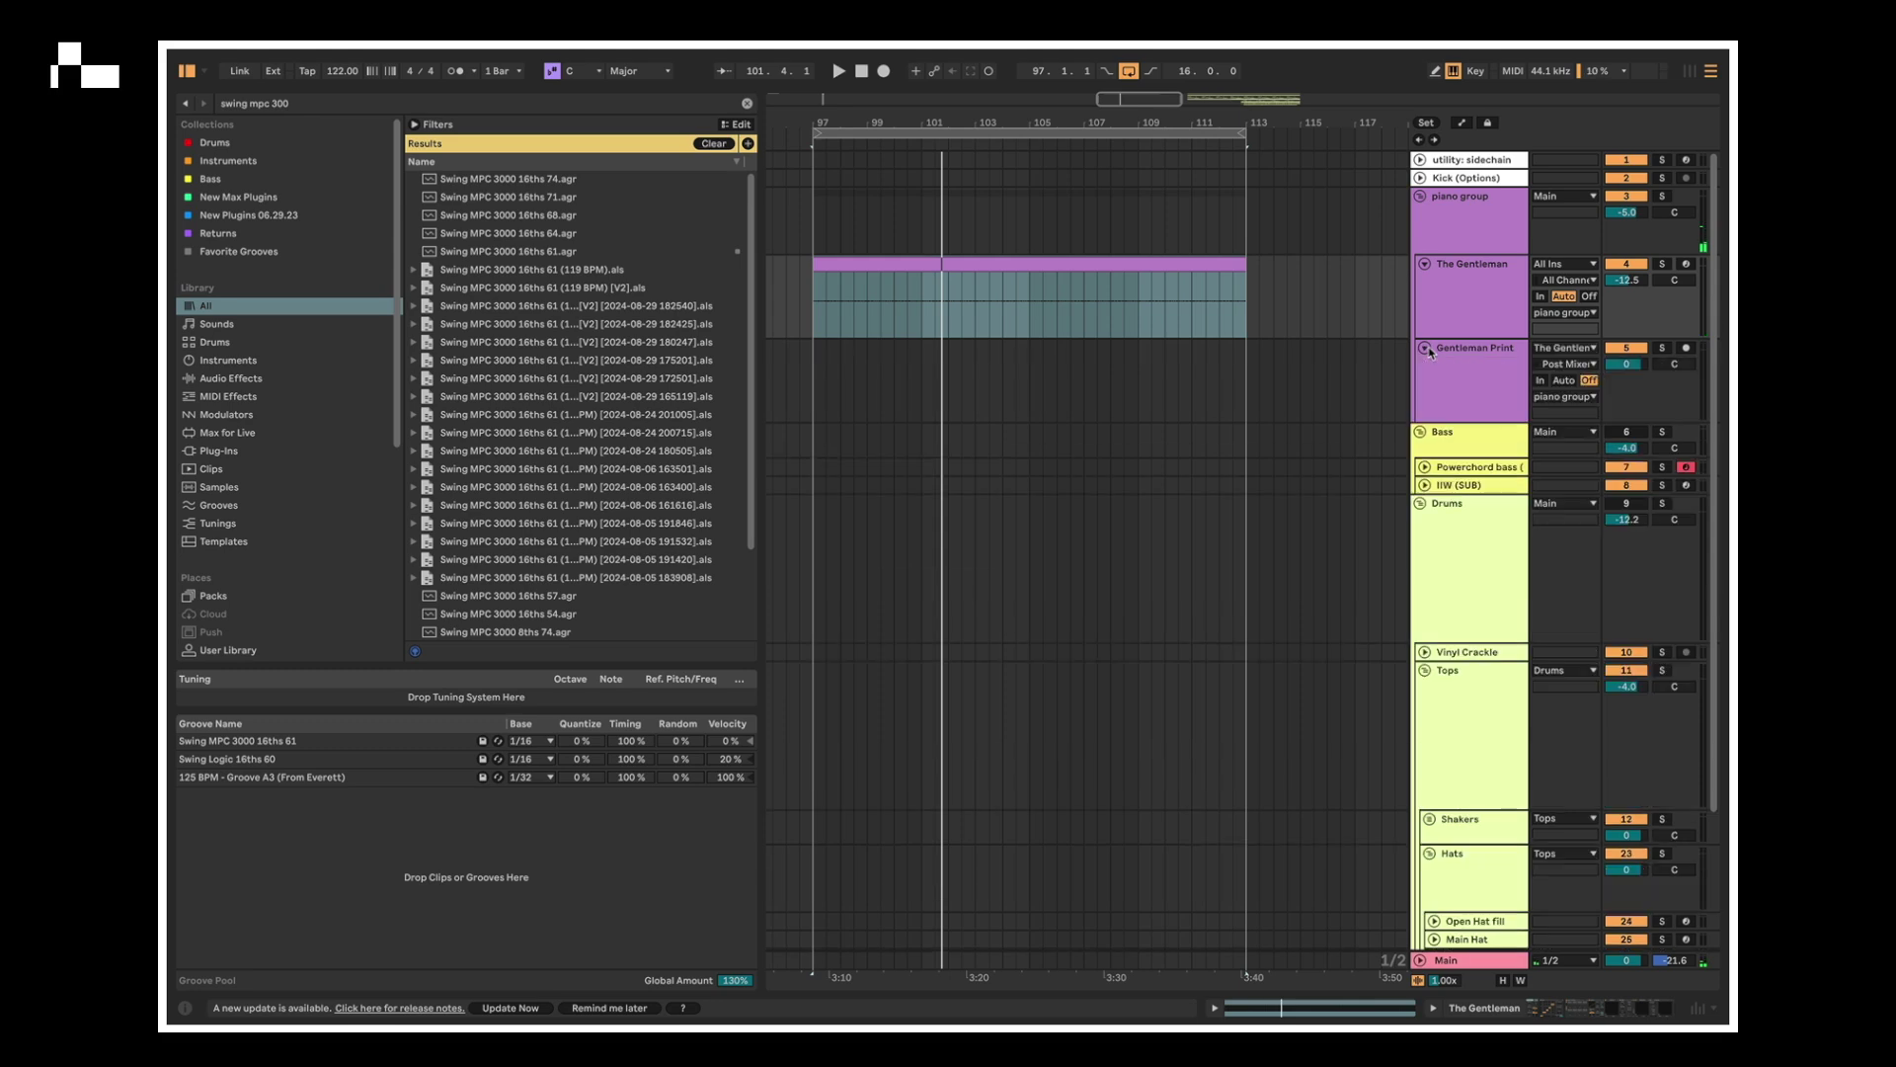
- Insert an audio track named print below The Gentleman in the piano group and delete the Gentleman Print track
click(1503, 394)
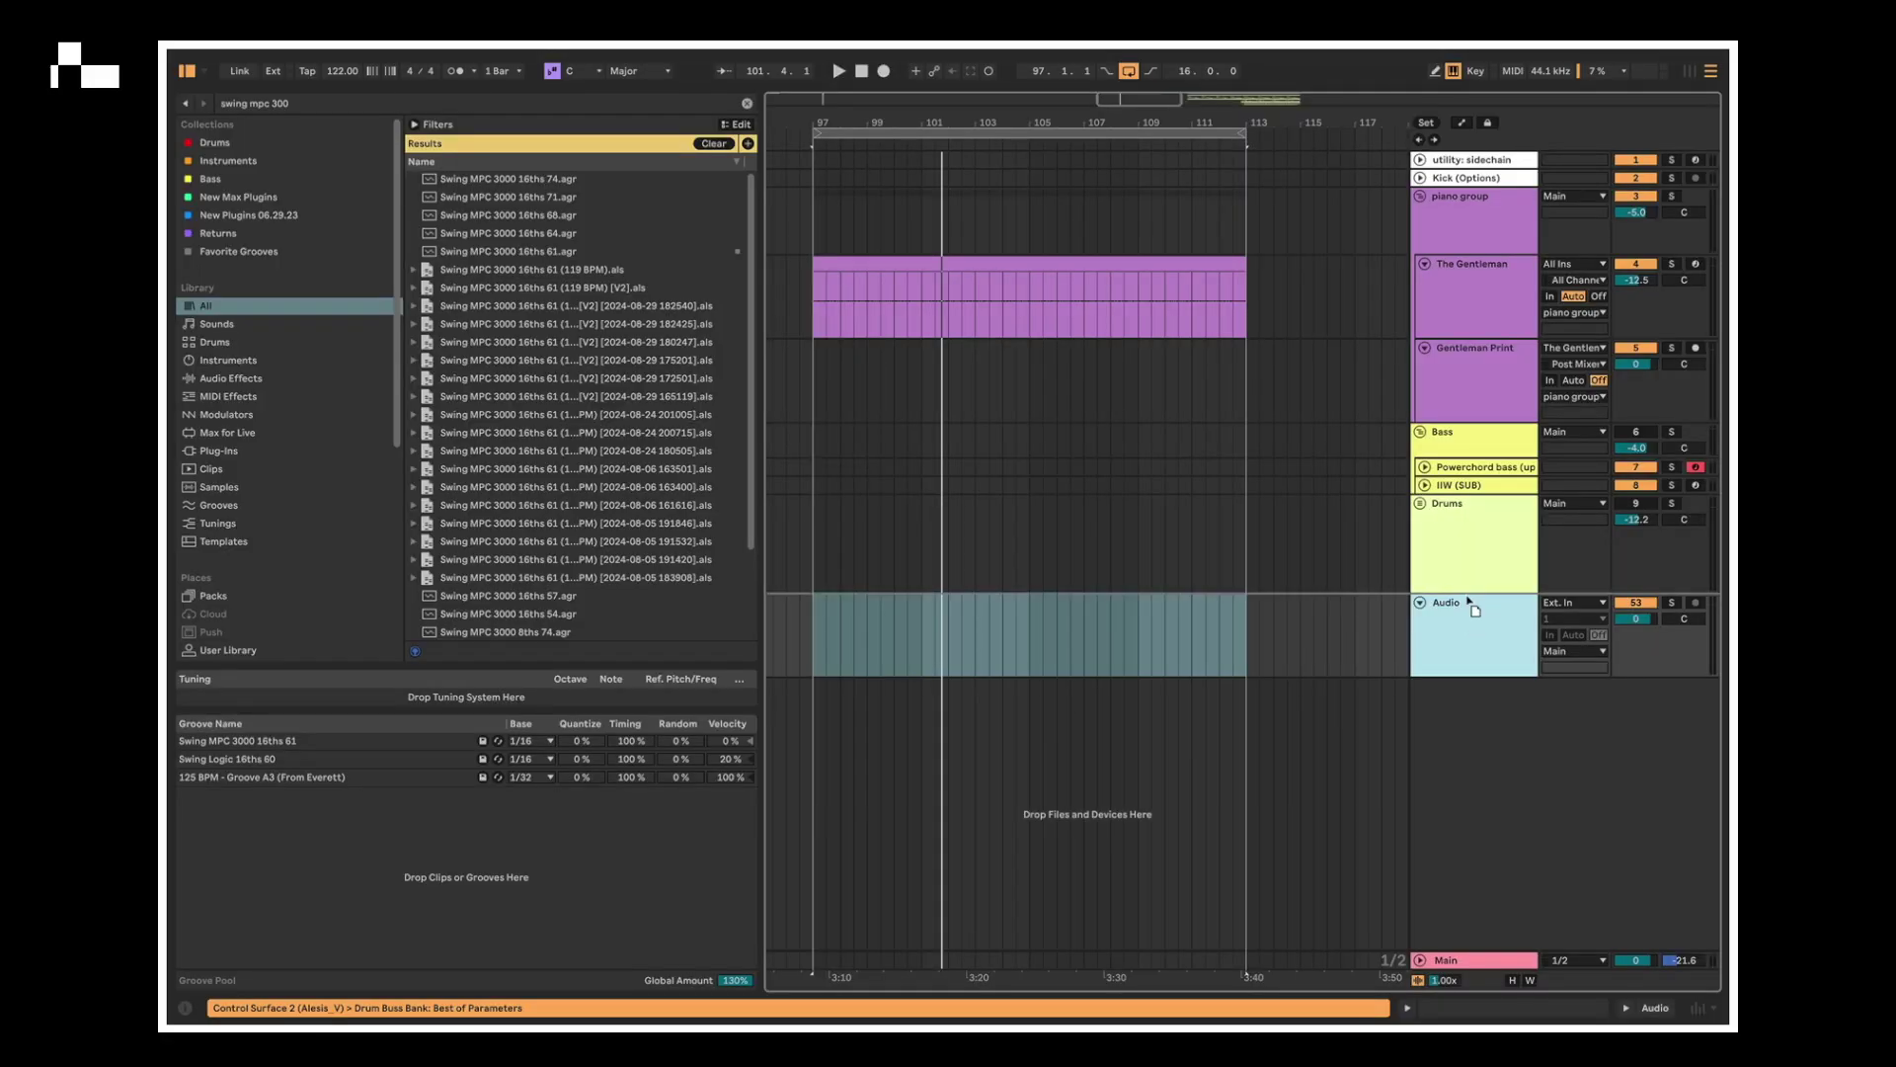
drag(1472, 325, 1473, 323)
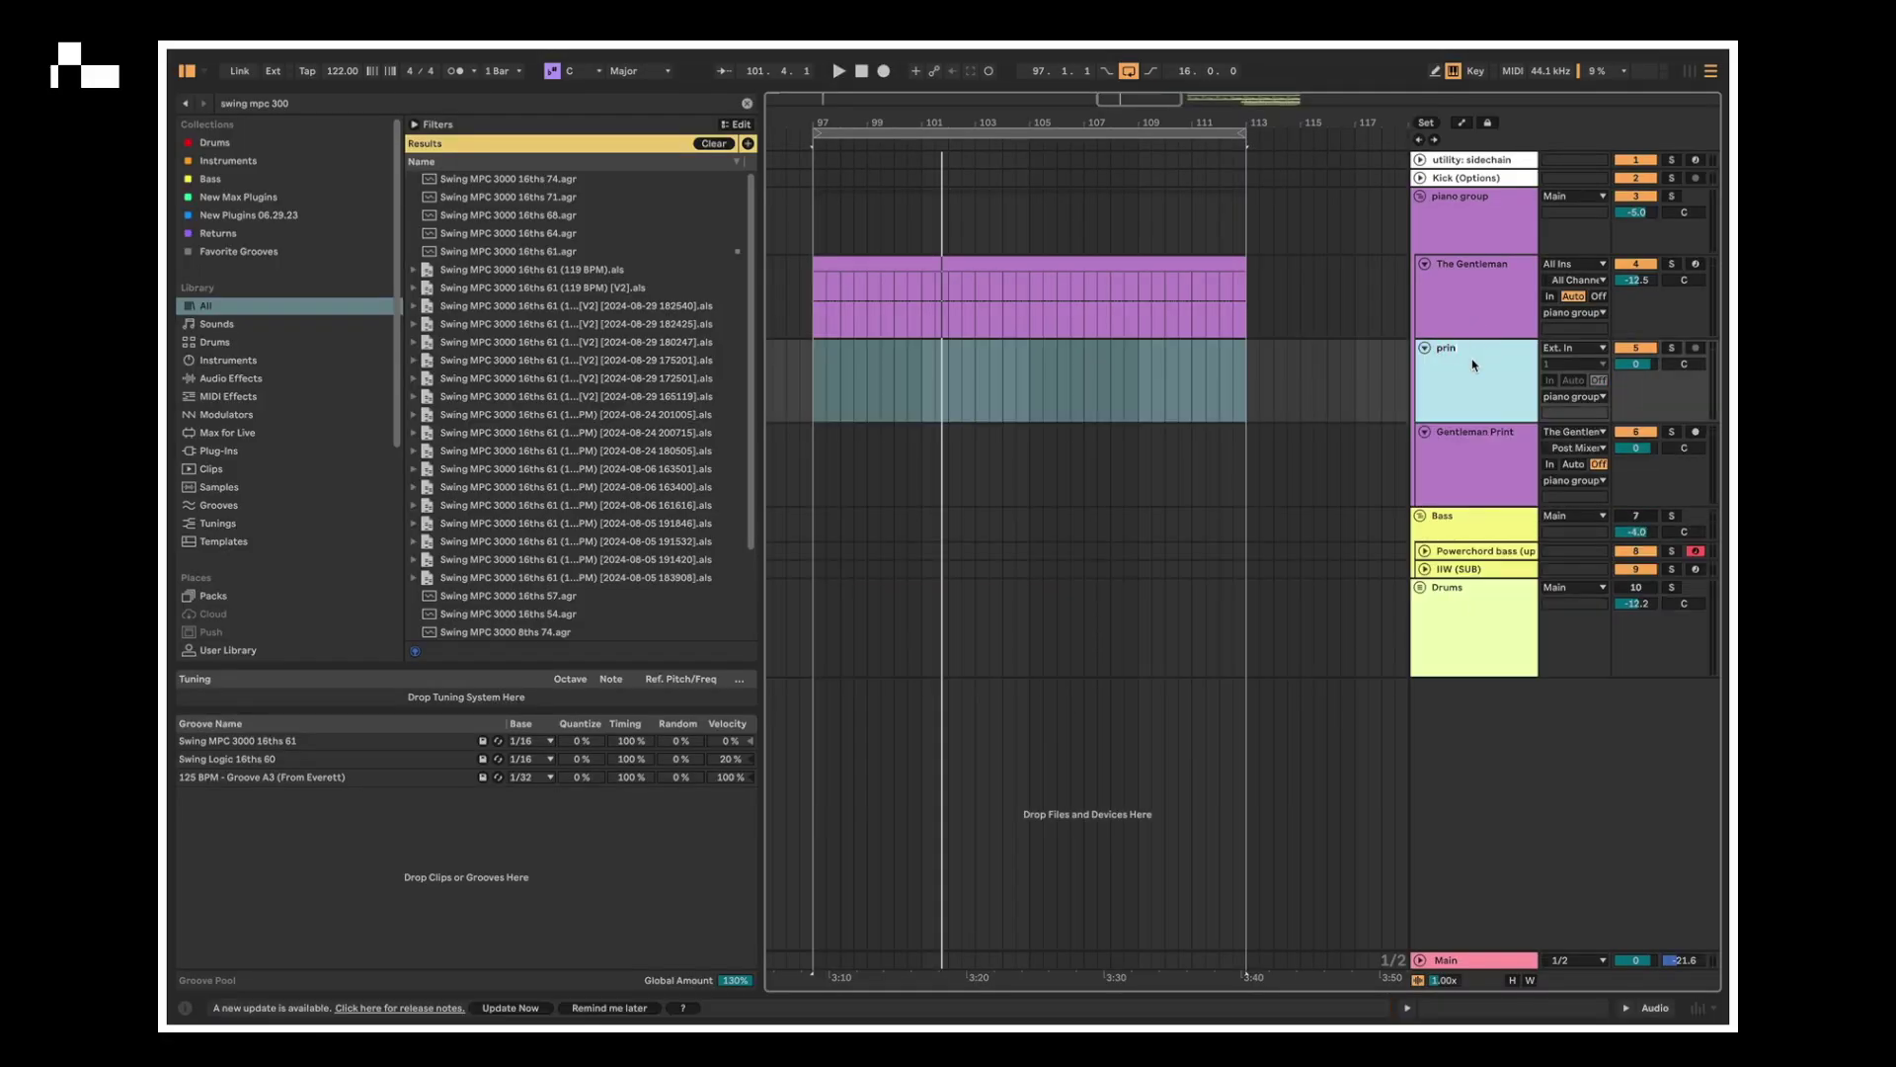
drag(1519, 415, 1478, 461)
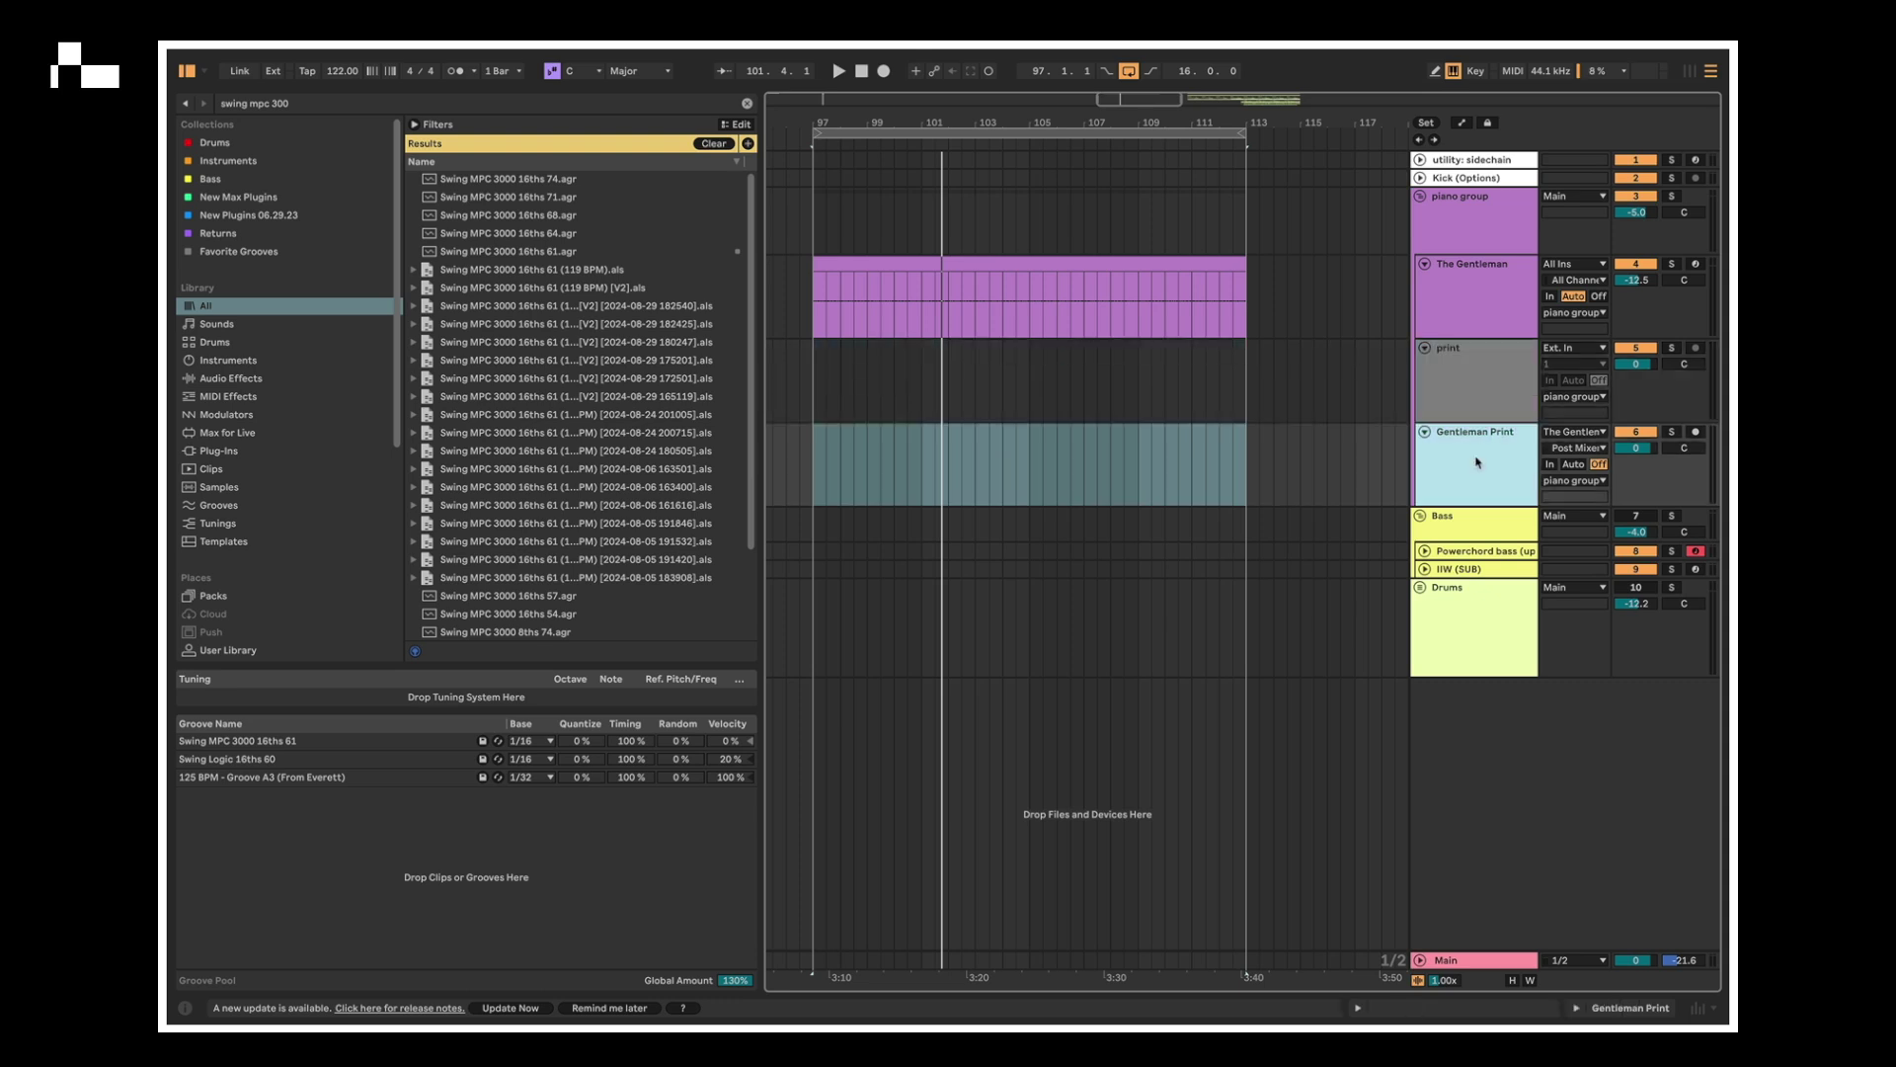
key(Delete)
- Set the print track's audio input to The Gentleman
click(1596, 347)
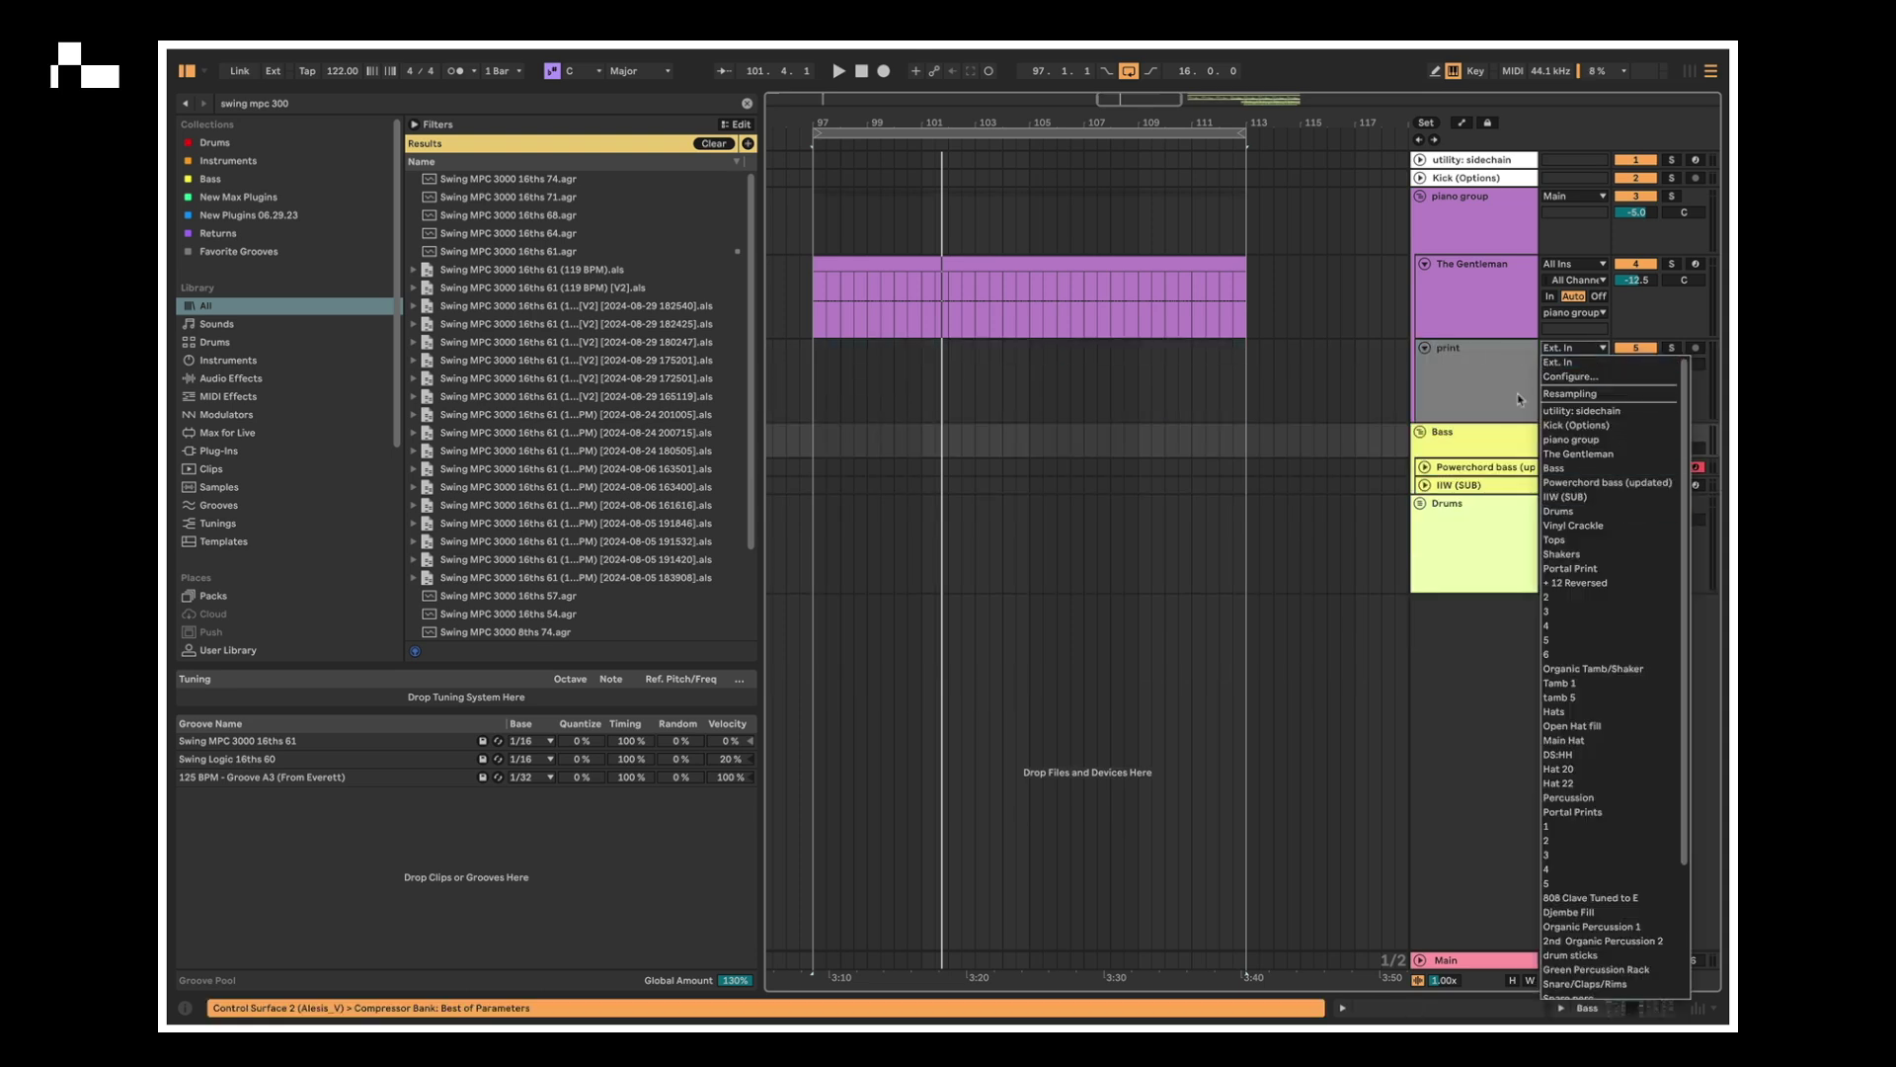
scroll(1620, 858, down, 4)
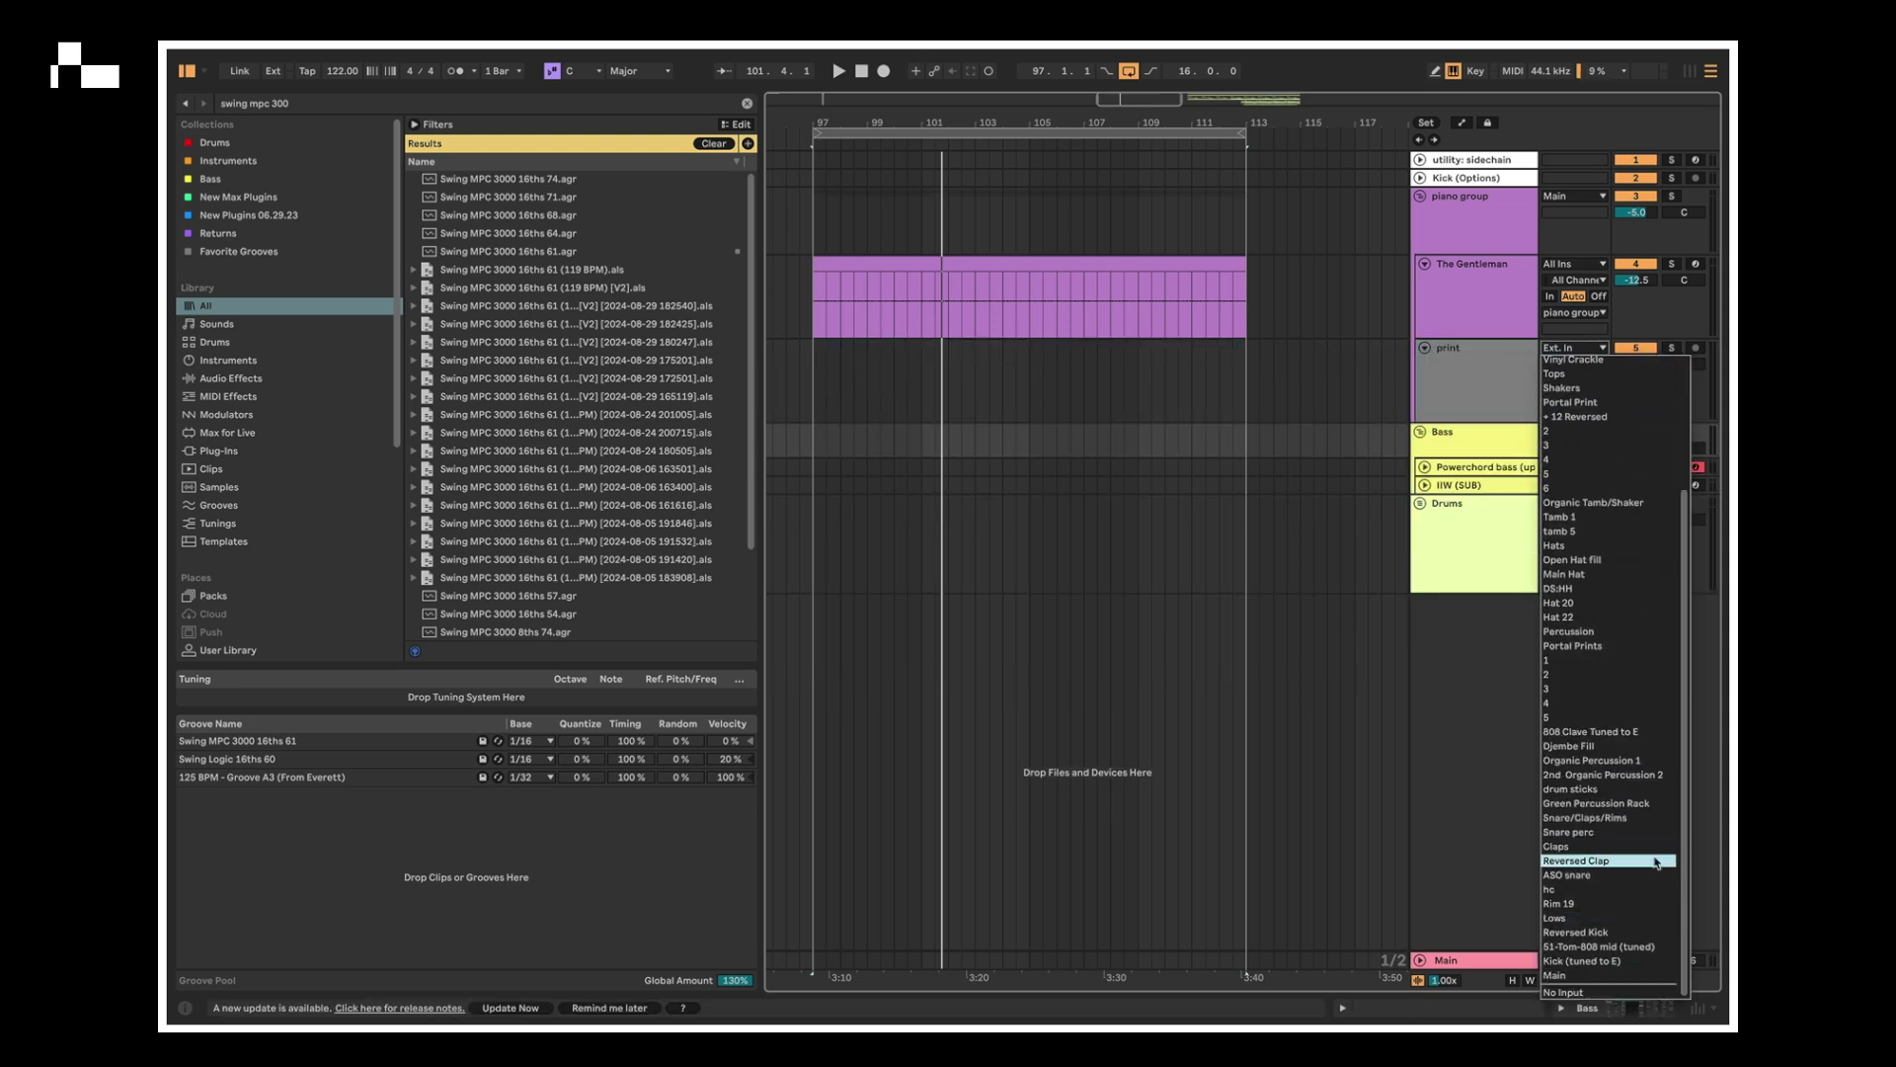
scroll(1685, 786, up, 1)
scroll(1685, 786, up, 3)
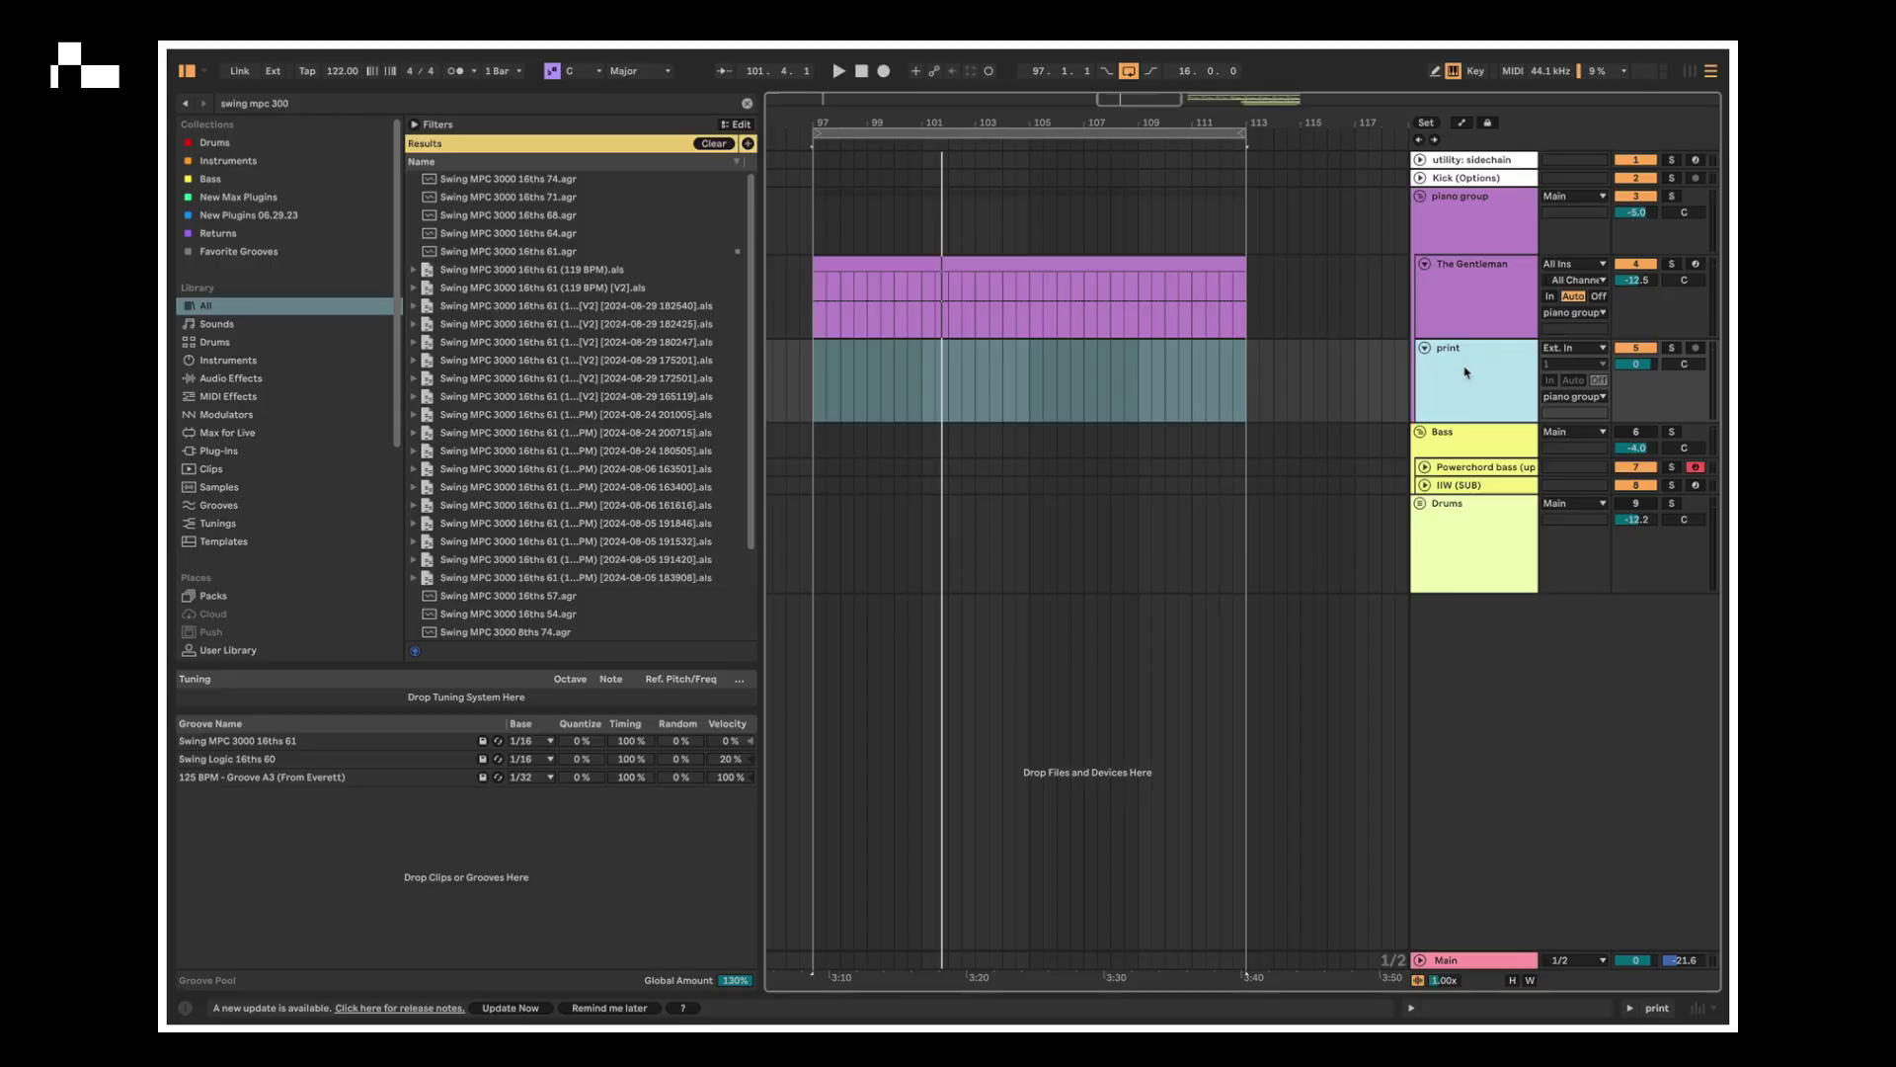
click(1567, 349)
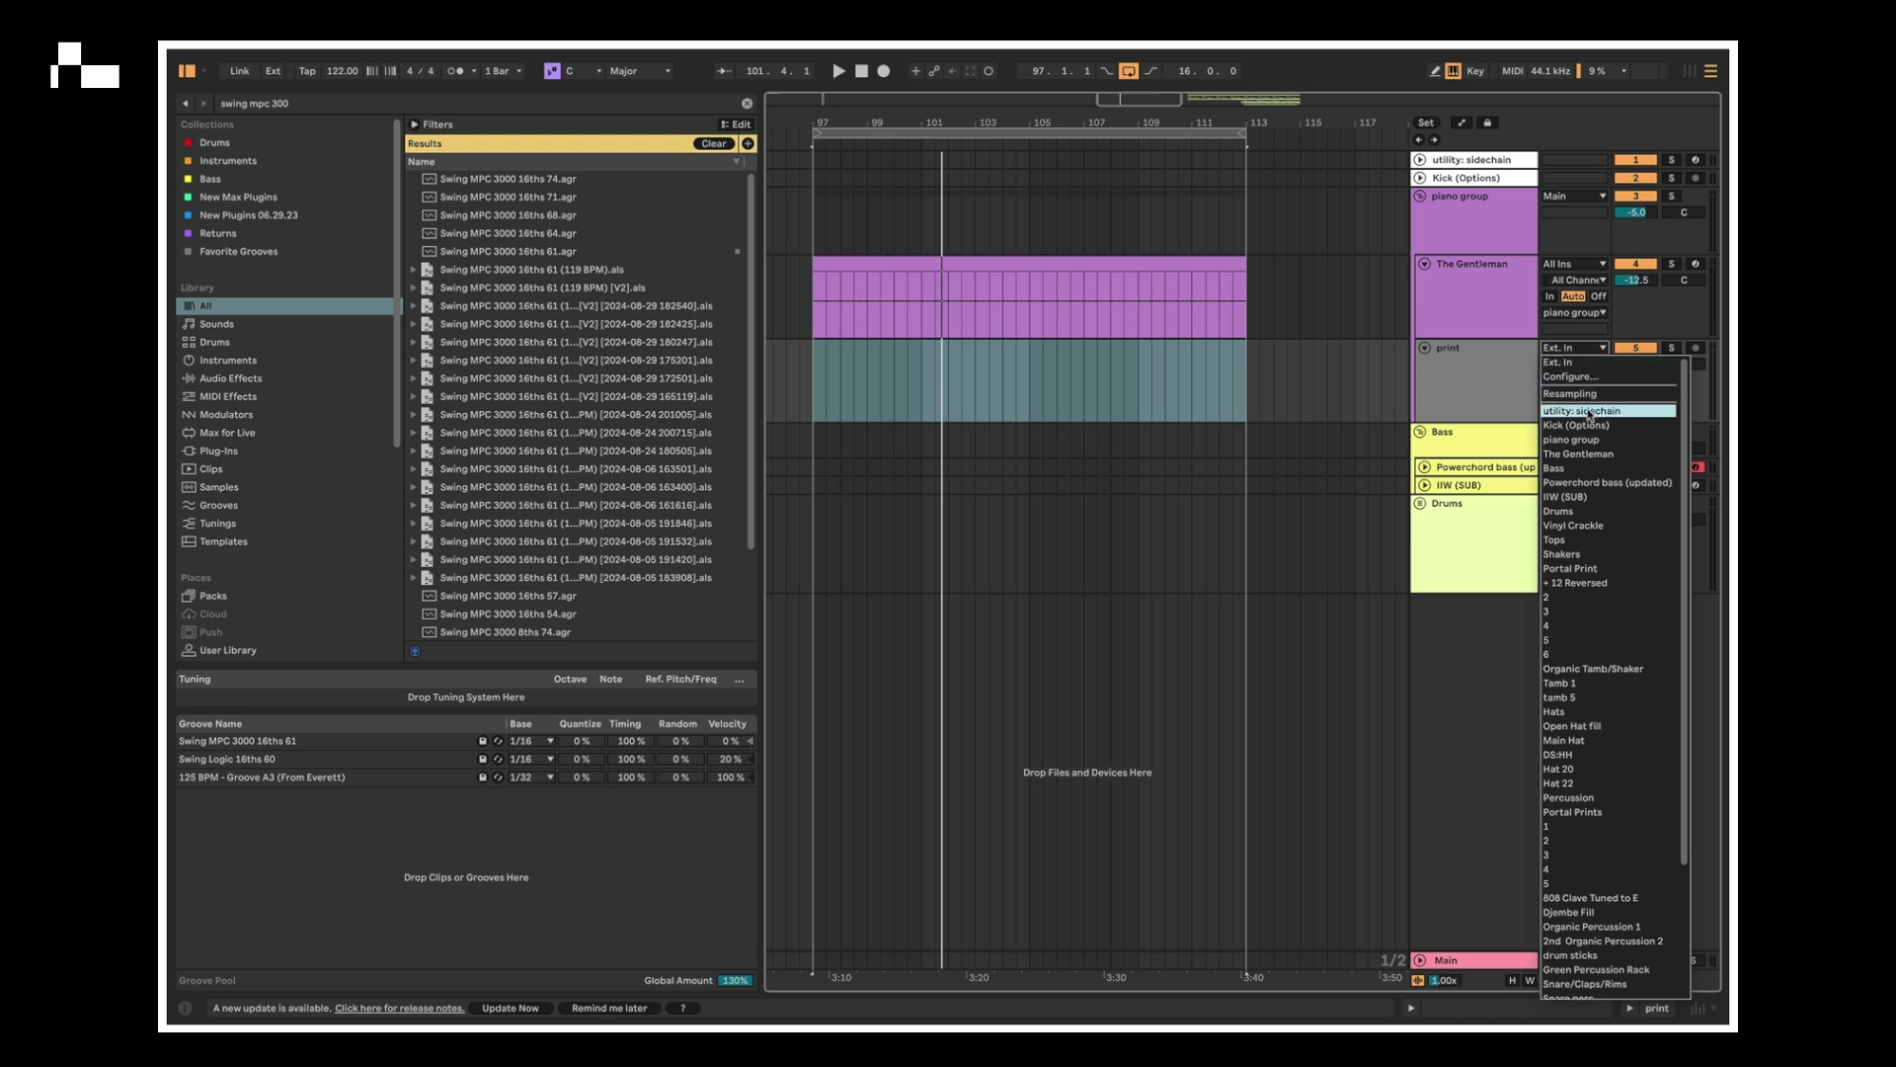
click(1592, 454)
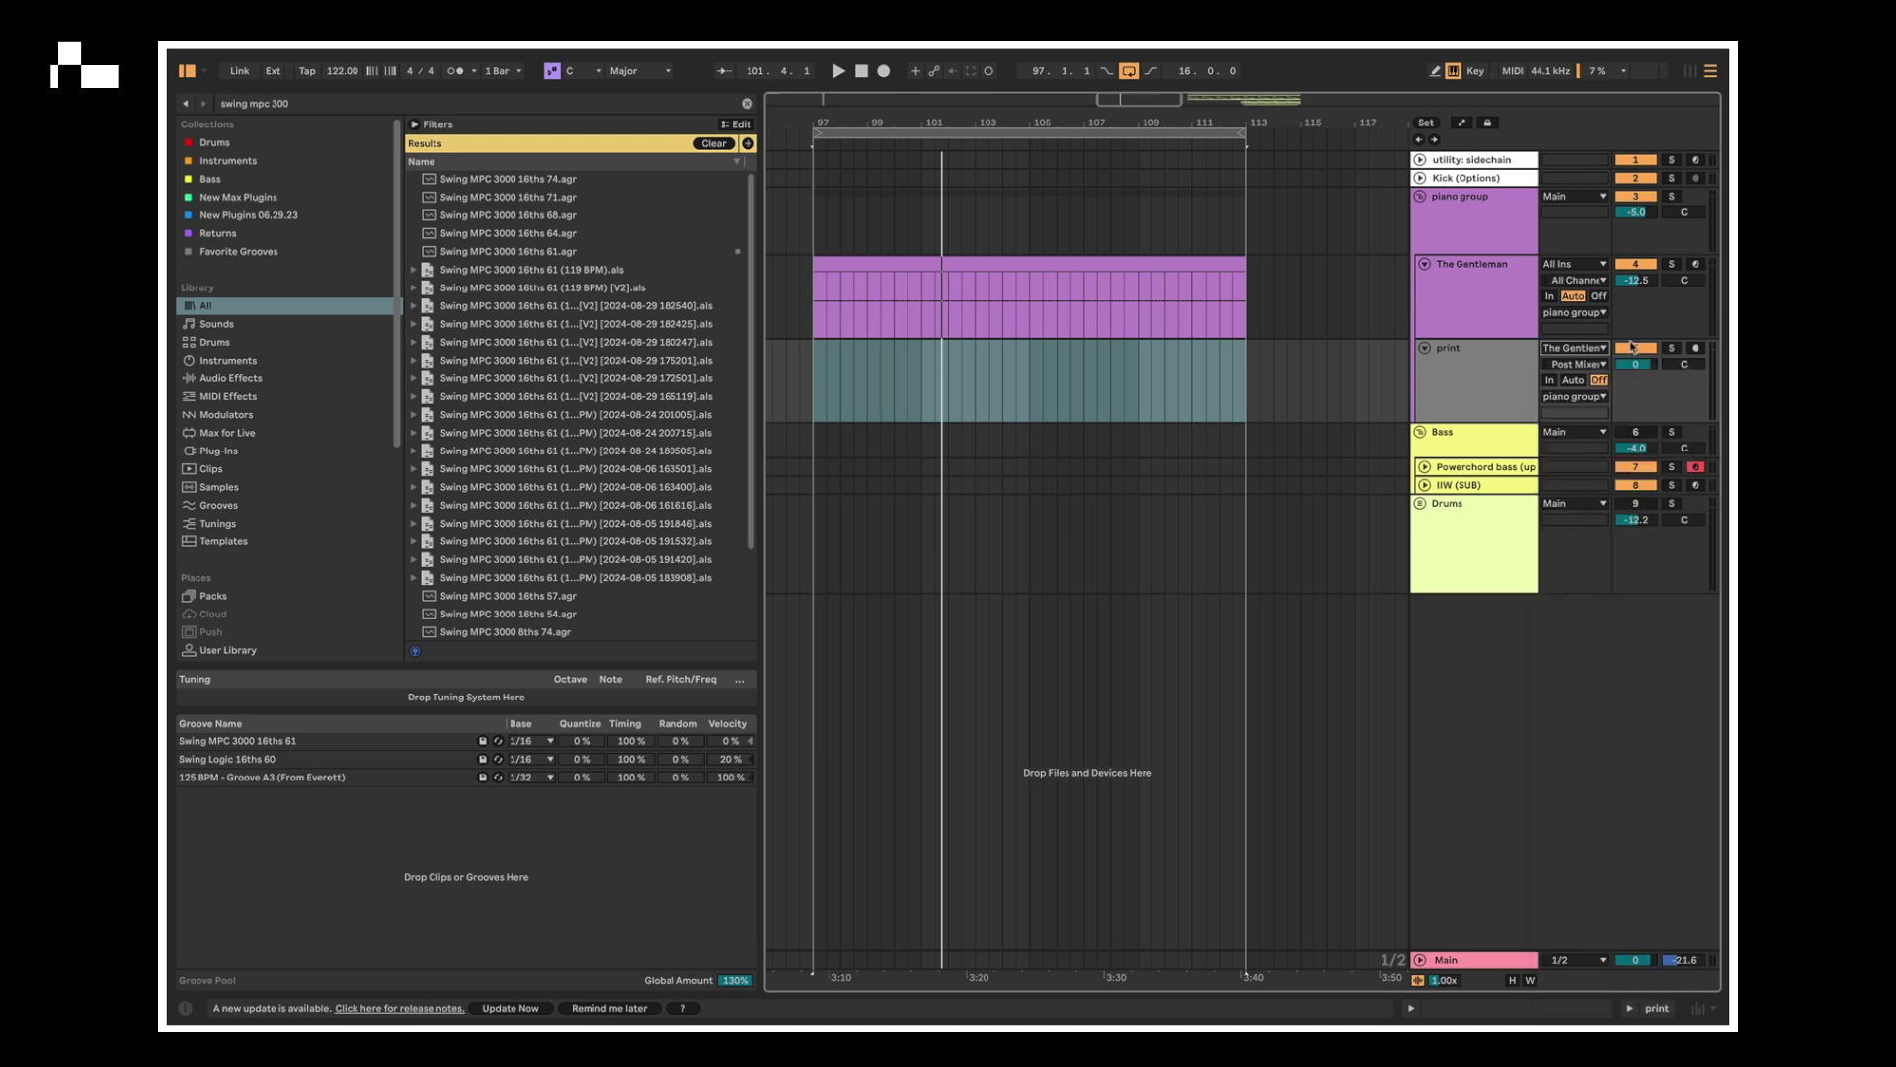
- Arm the print track, start recording and assign the piano group's colour to its grouped tracks and clips
click(1695, 349)
key(F9)
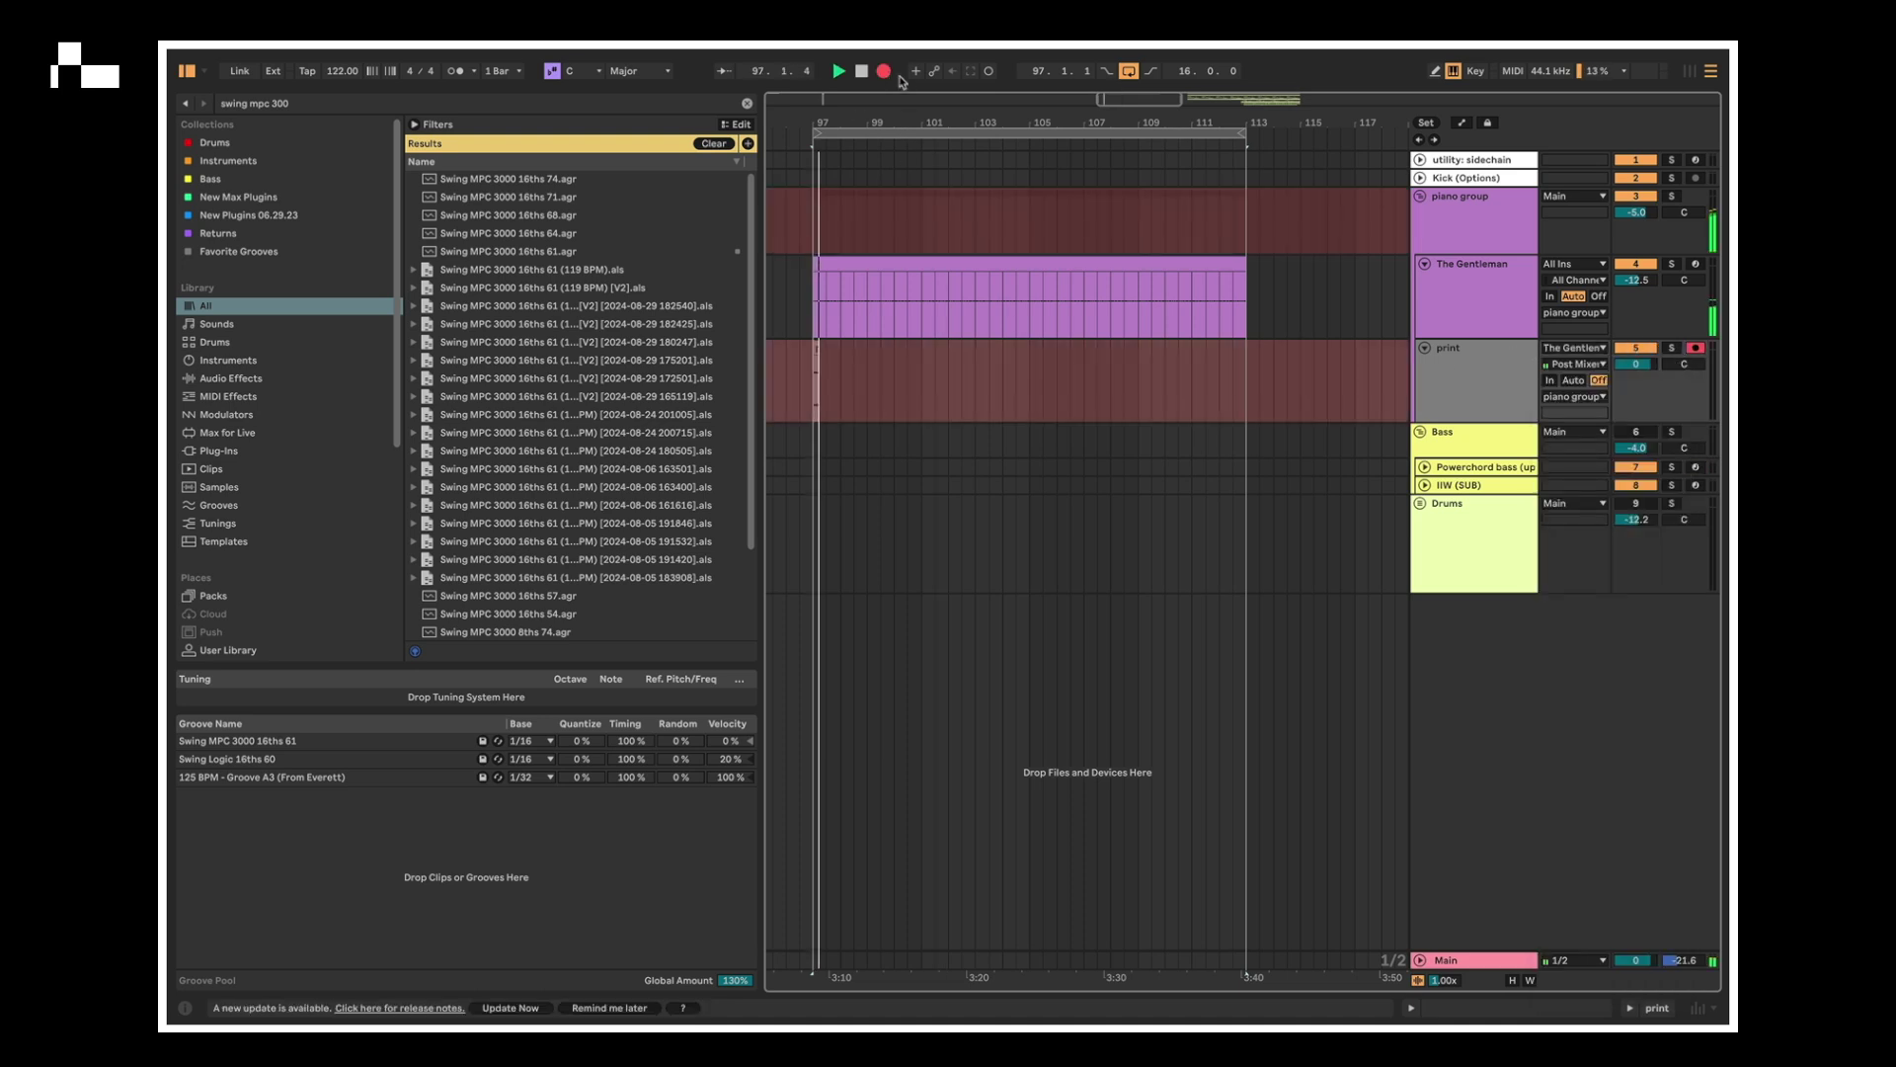
right_click(1425, 234)
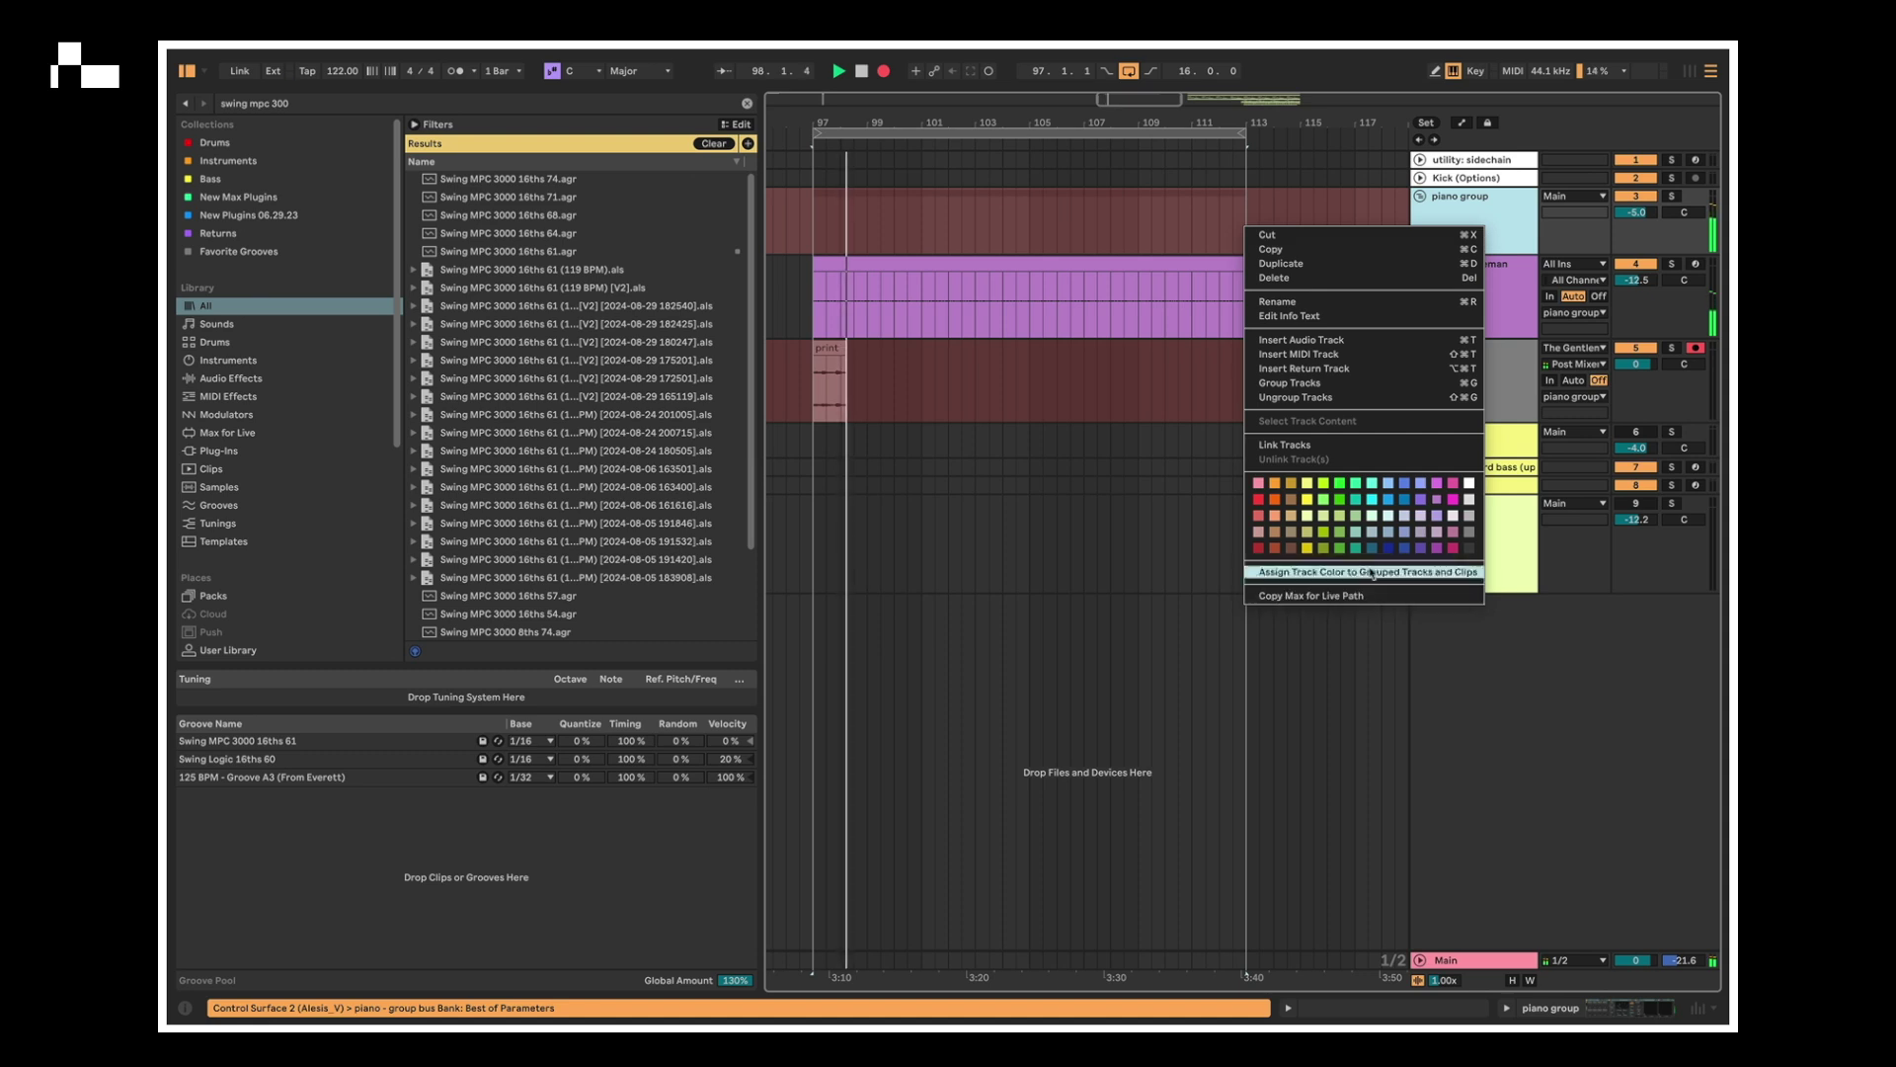
click(1370, 571)
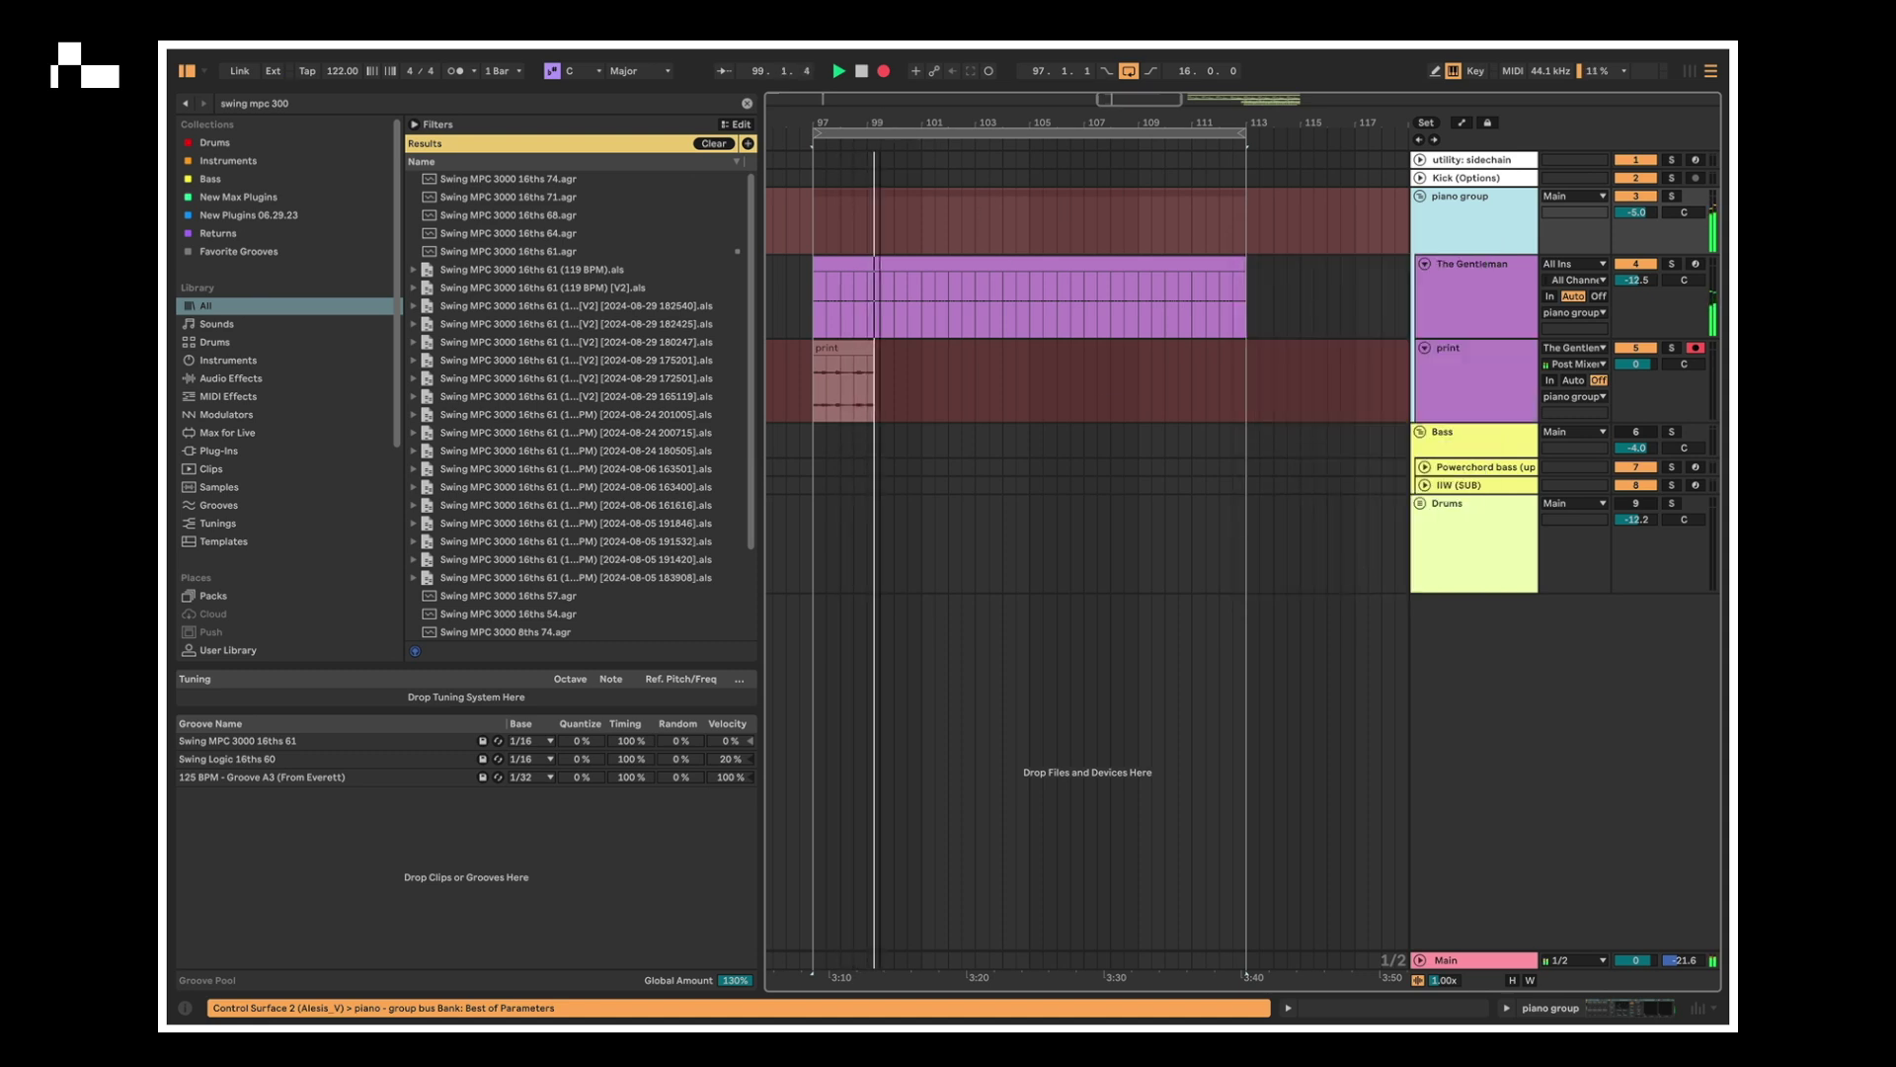
- Stop the recording and trim the end of the recorded print clip back to bar 105
key(plus)
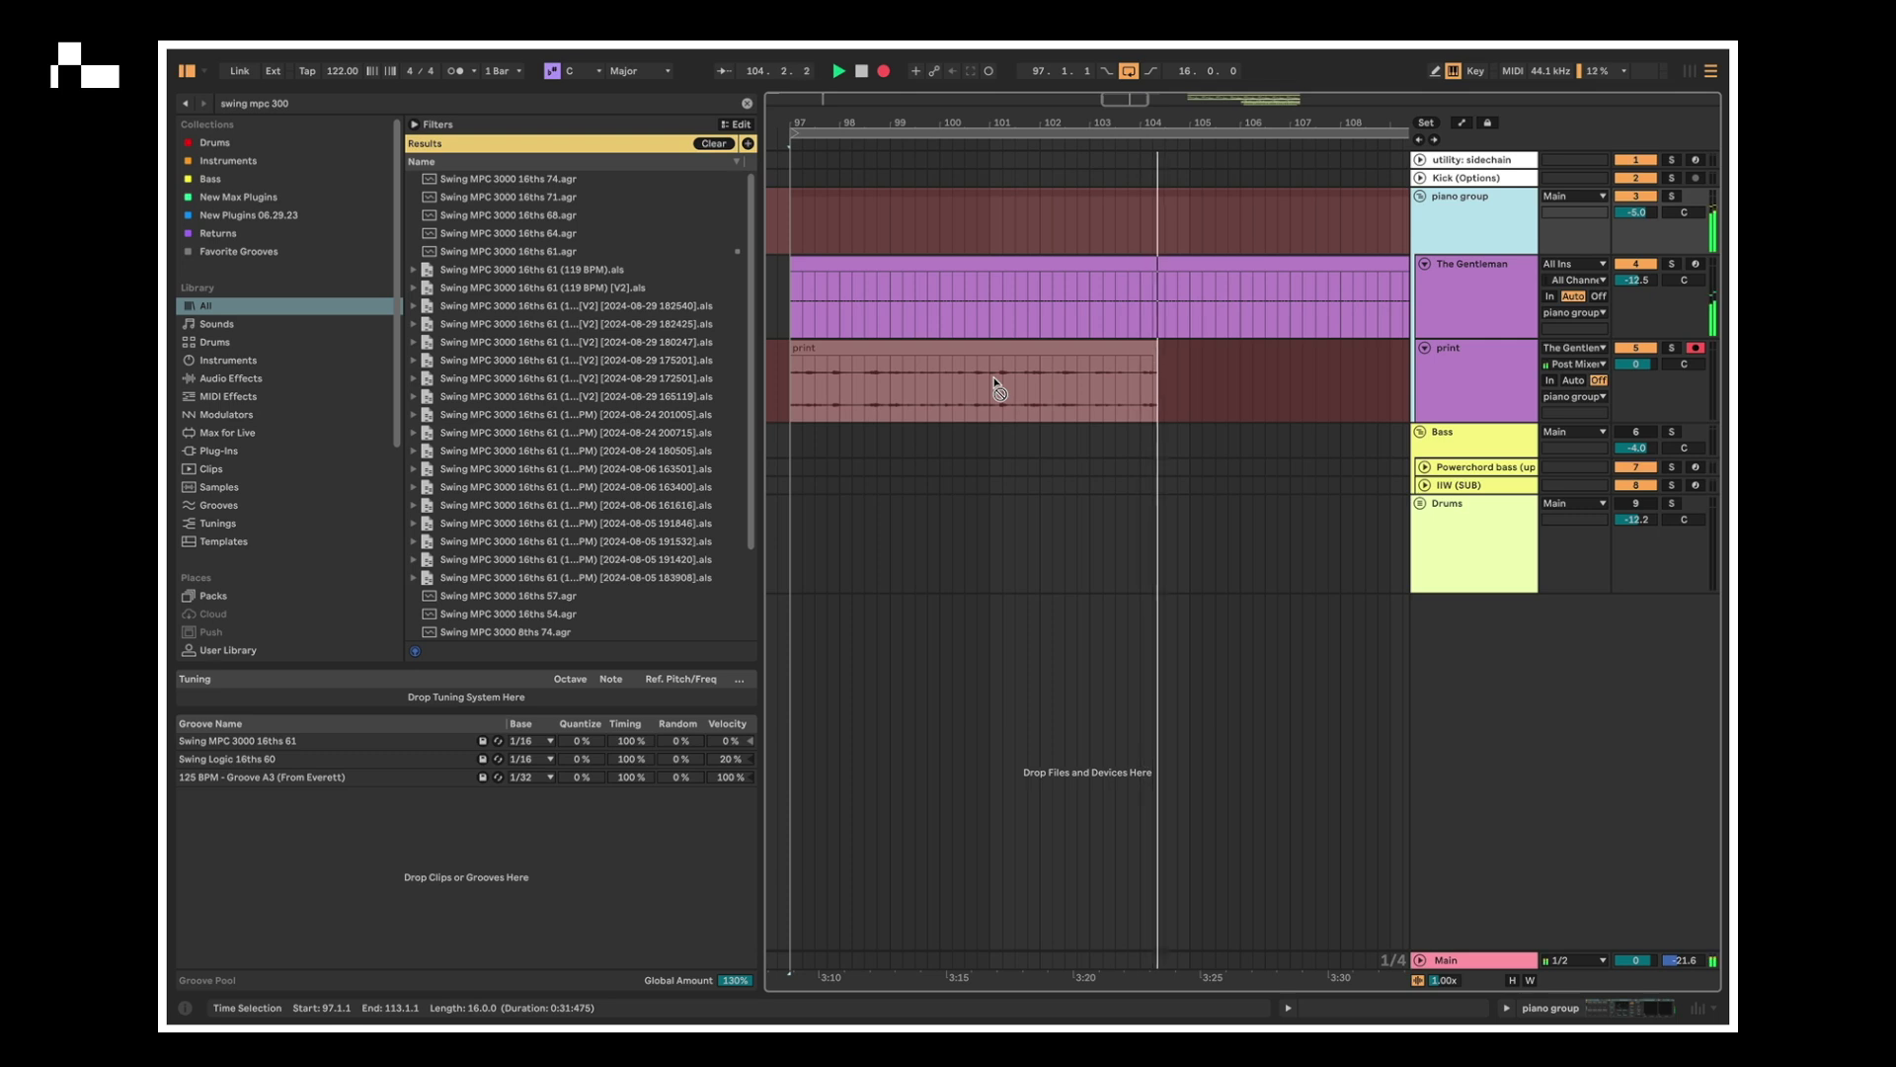
key(space)
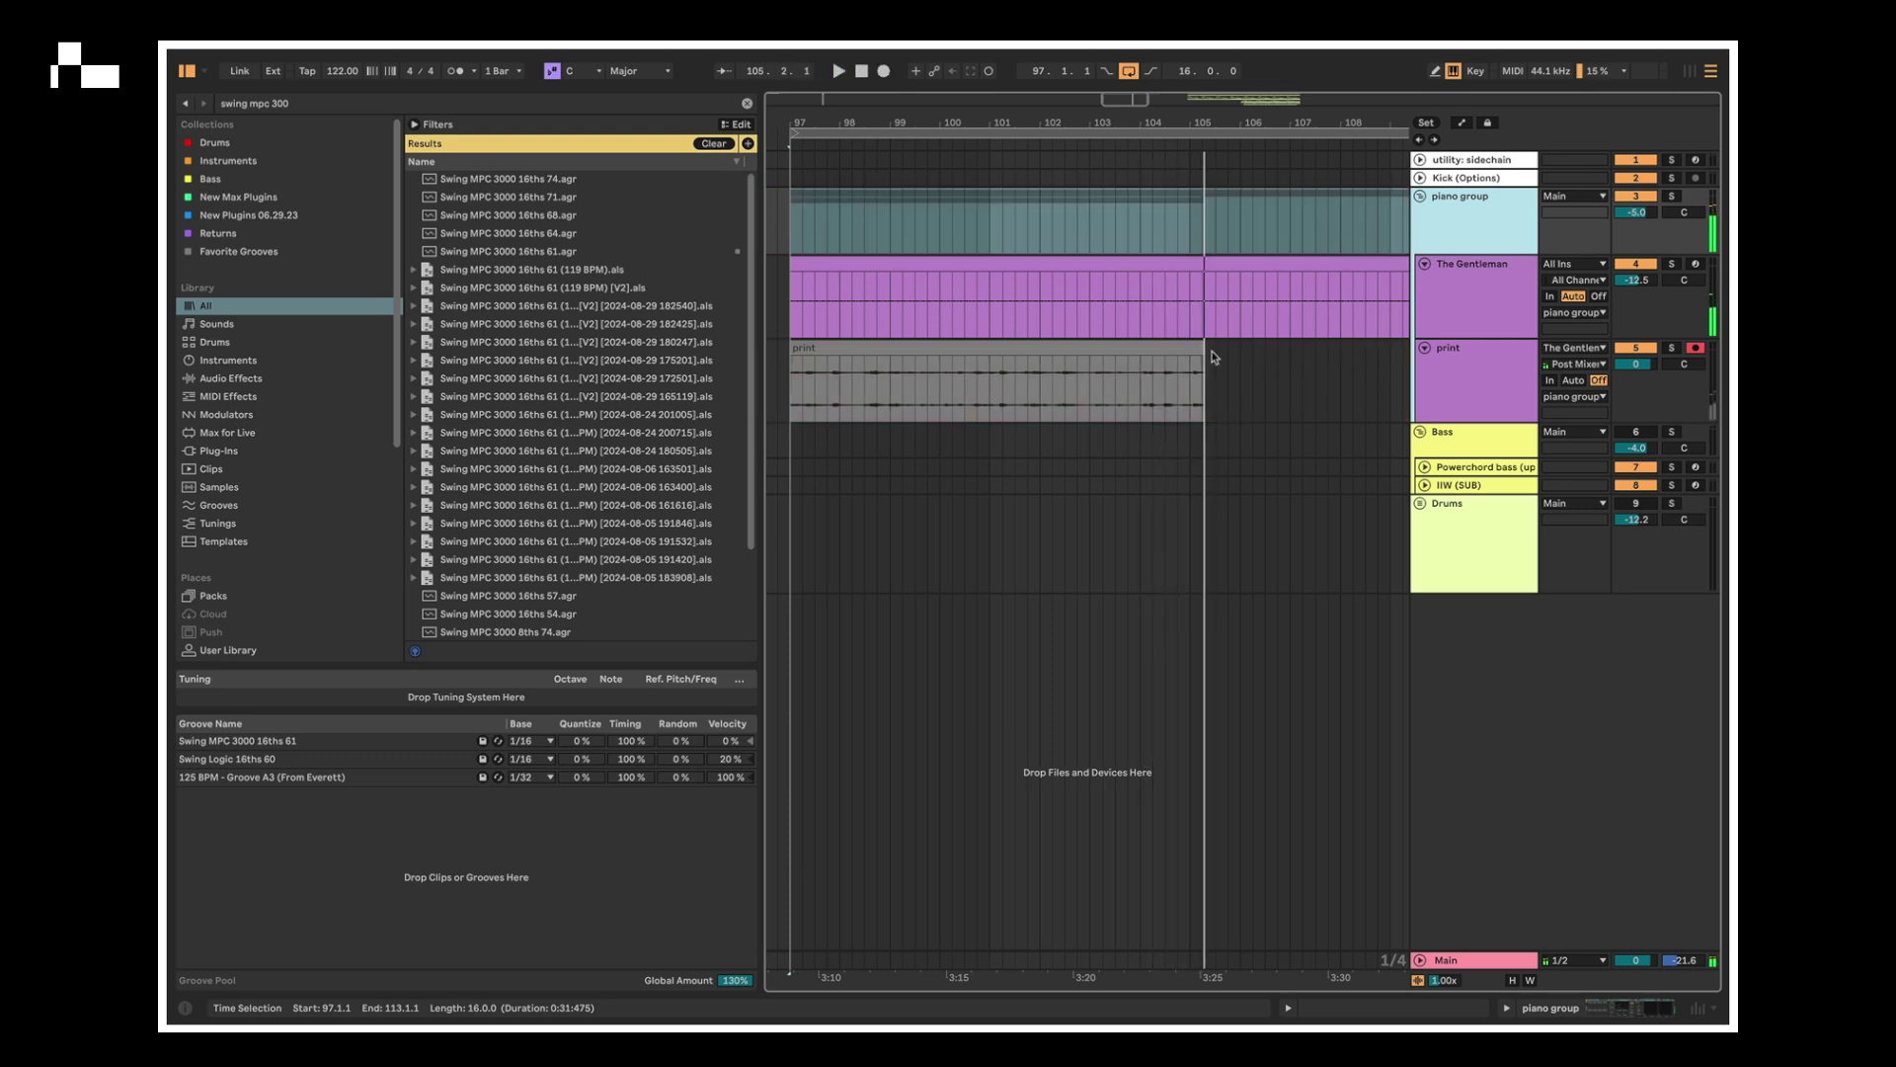
drag(1203, 361, 1182, 362)
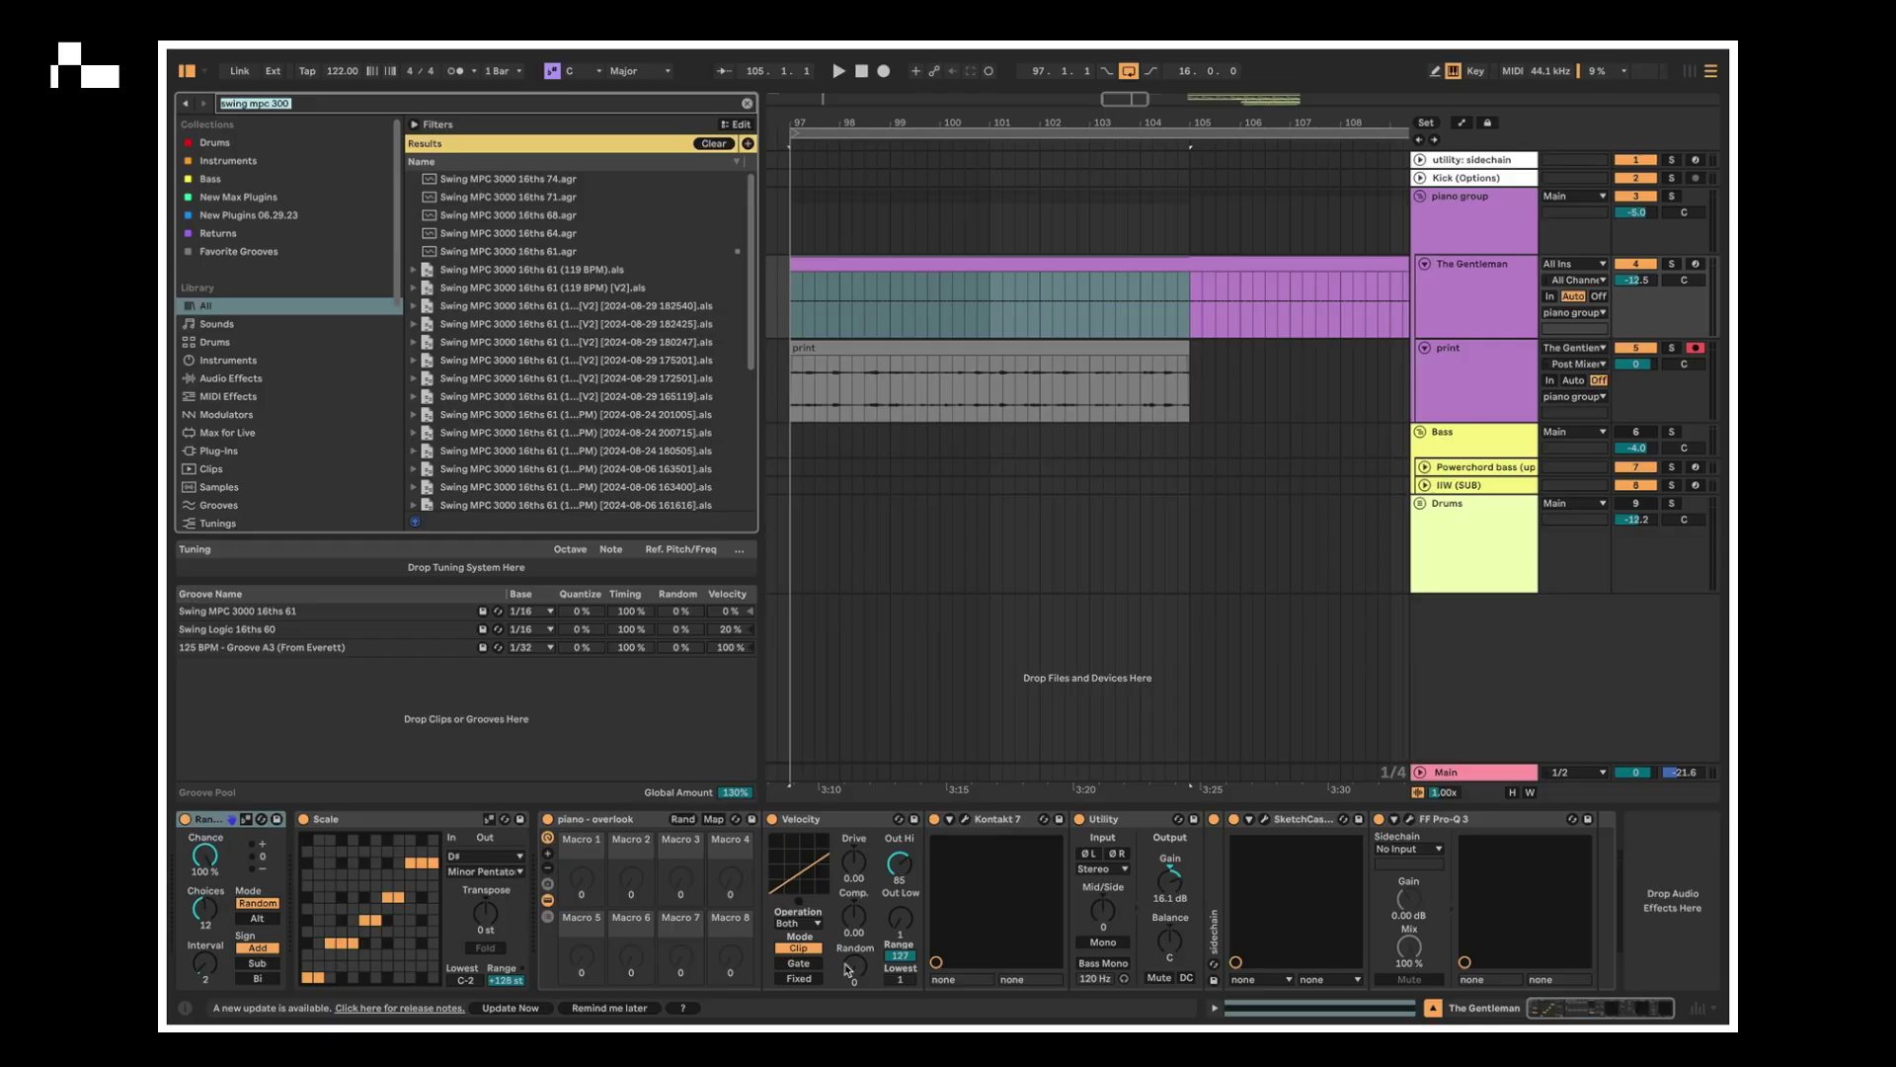
- Search the browser for "note len" and add the Note Length device between Random and Scale on The Gentleman
text(ote len)
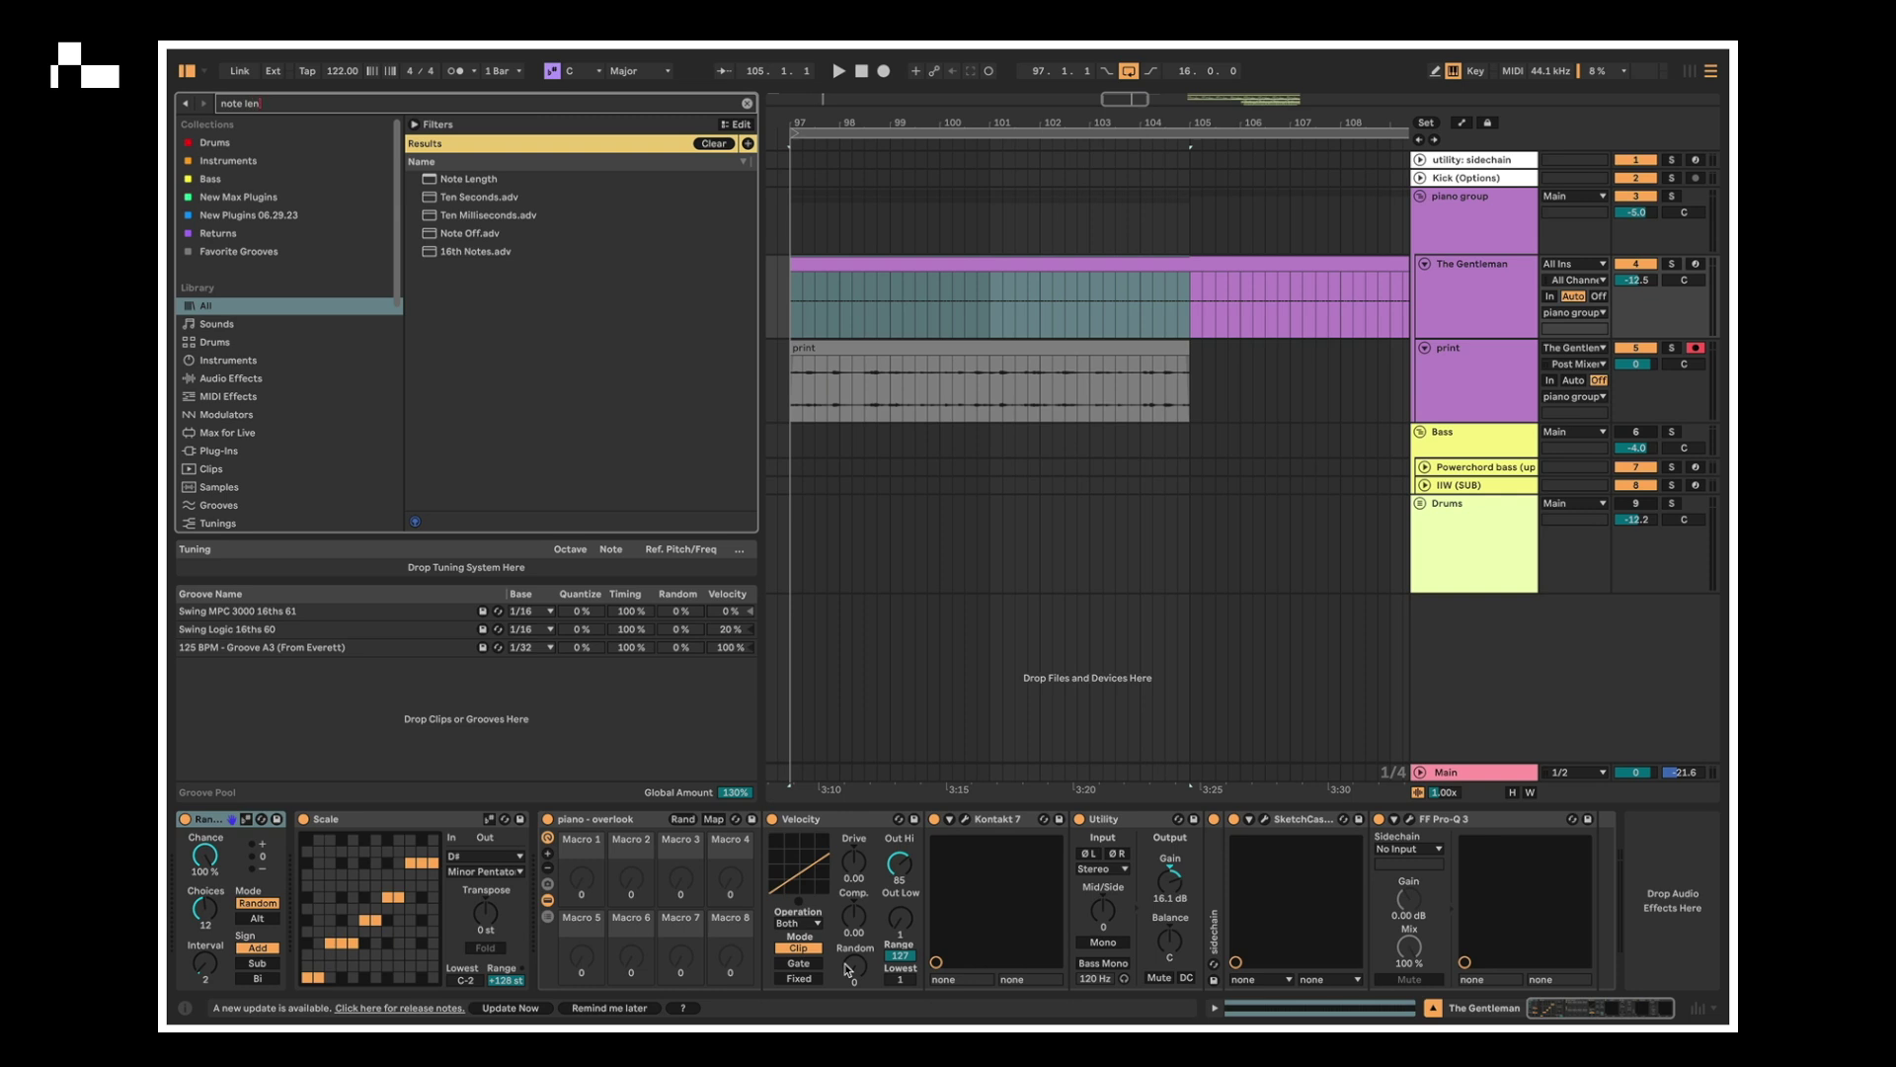
drag(477, 183, 539, 944)
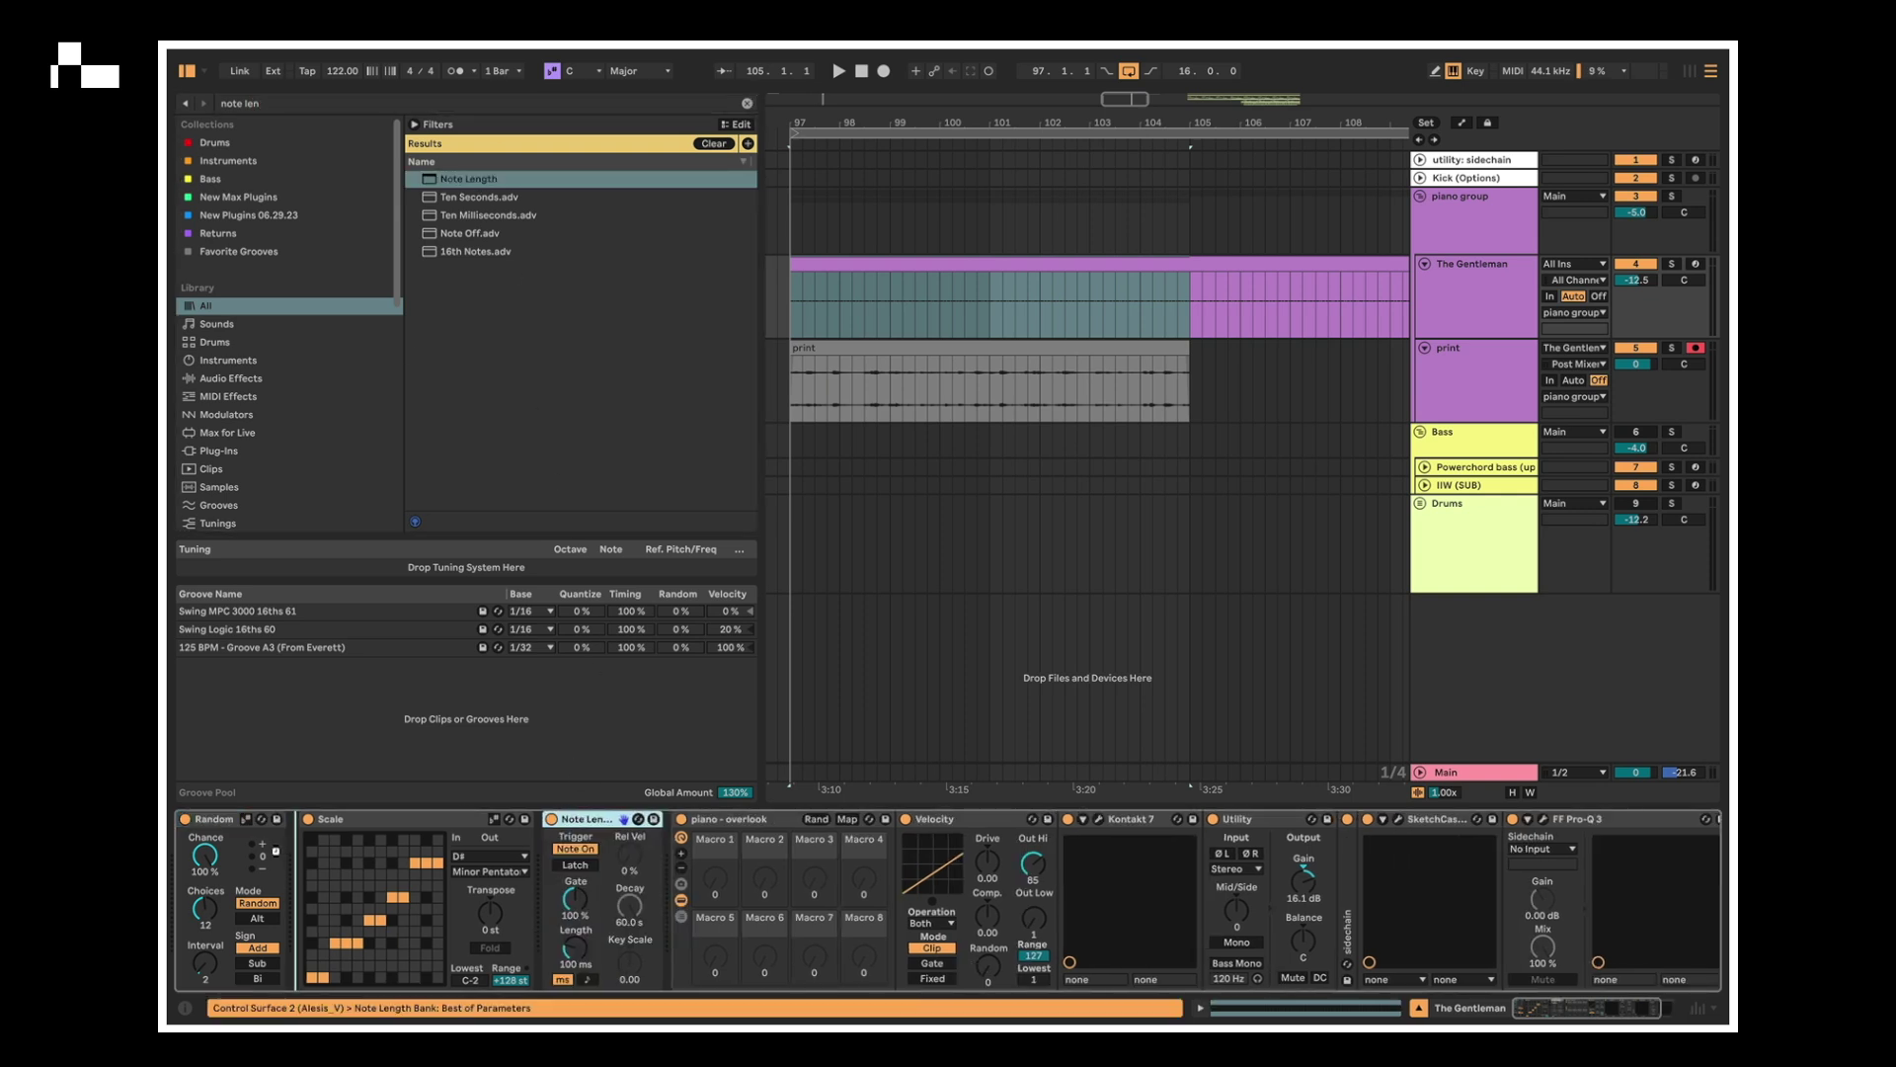
drag(275, 849, 268, 873)
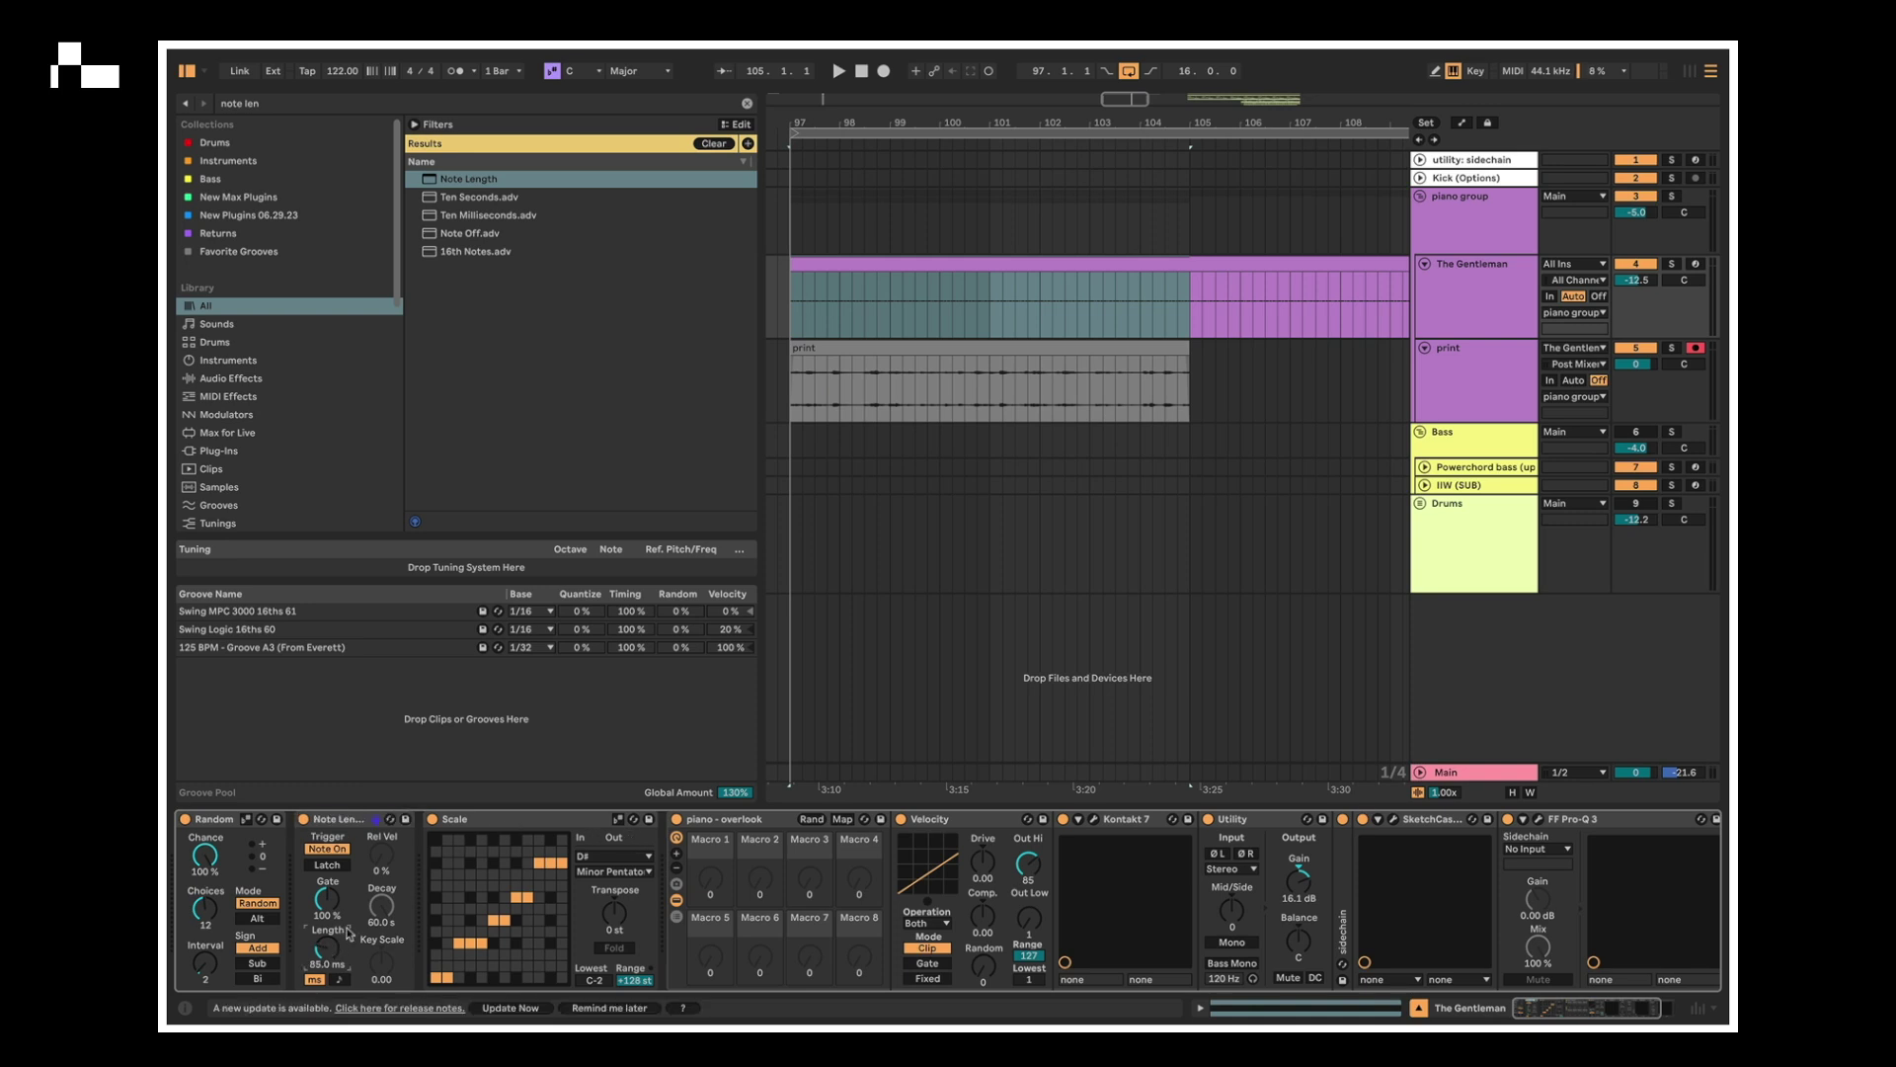
- Deactivate the print track, adjust Note Length's Length to 209 ms during piano playback and postpone the update notice
click(1630, 350)
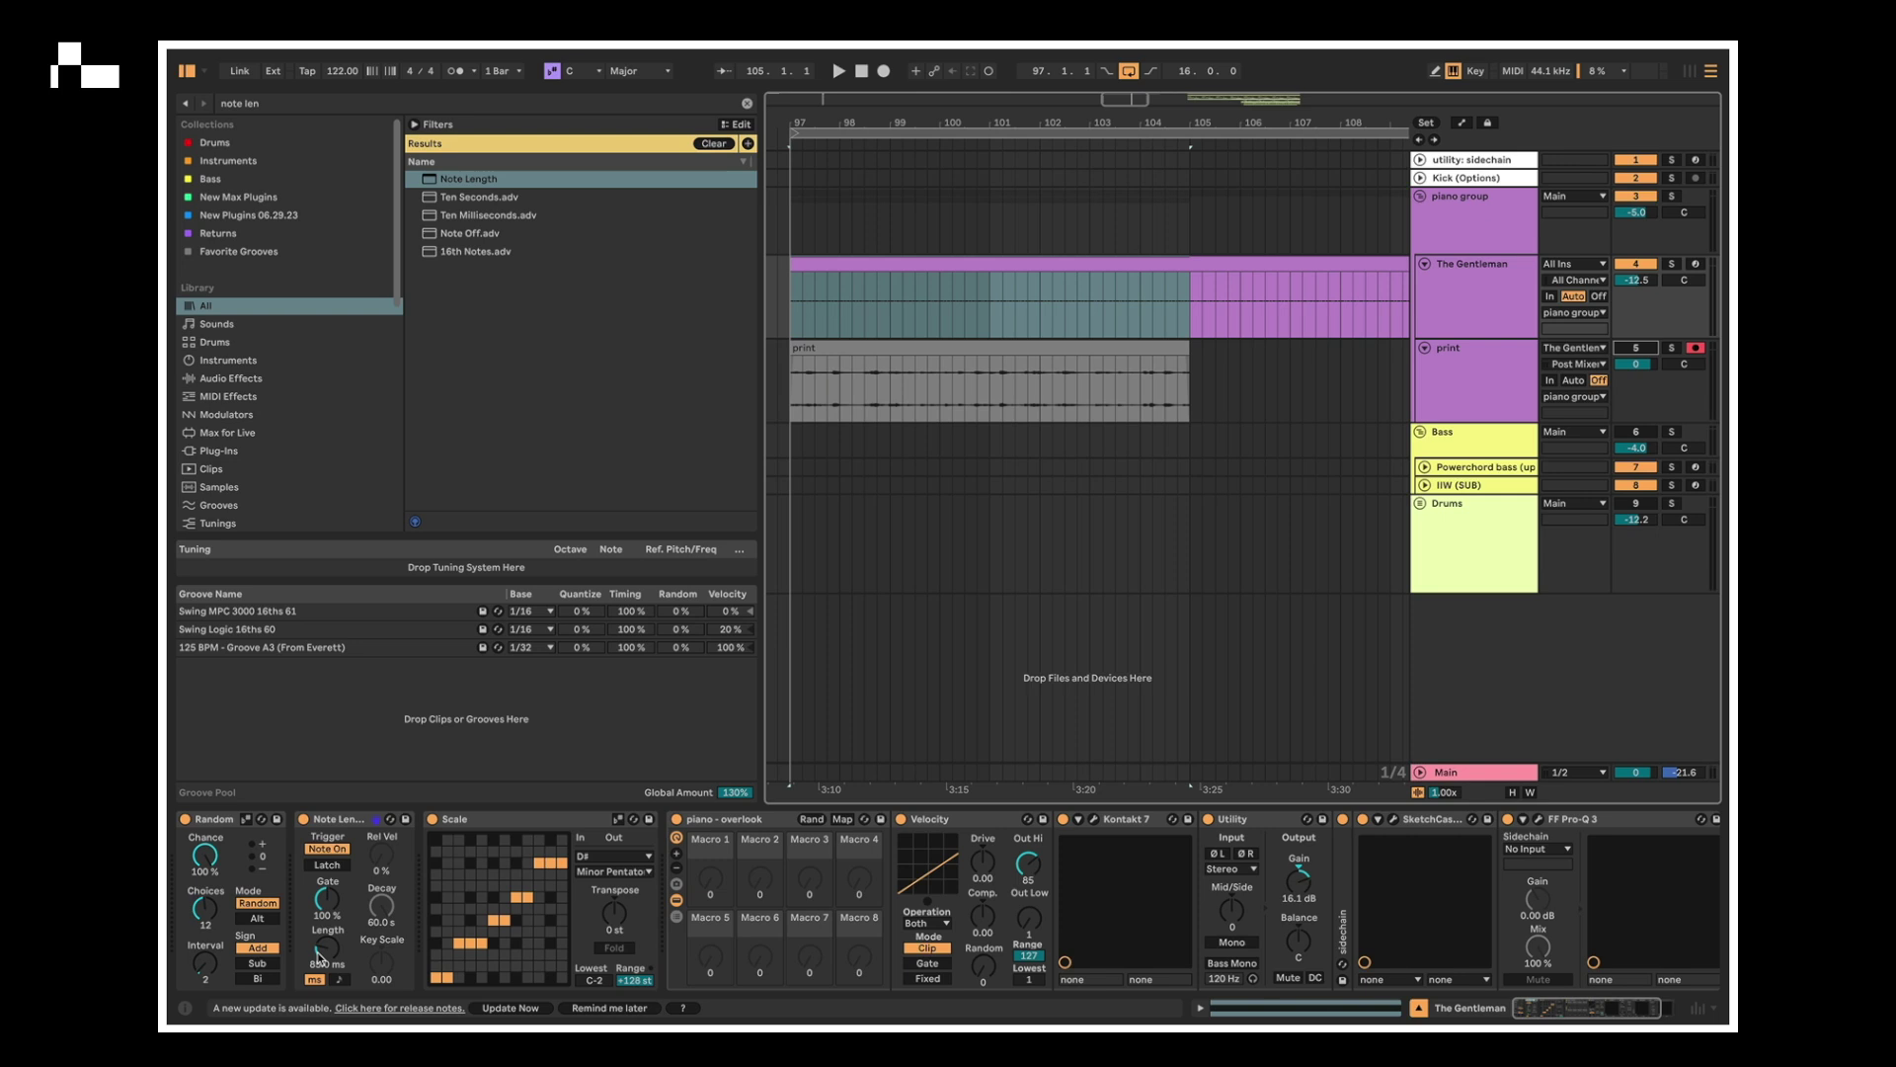
key(space)
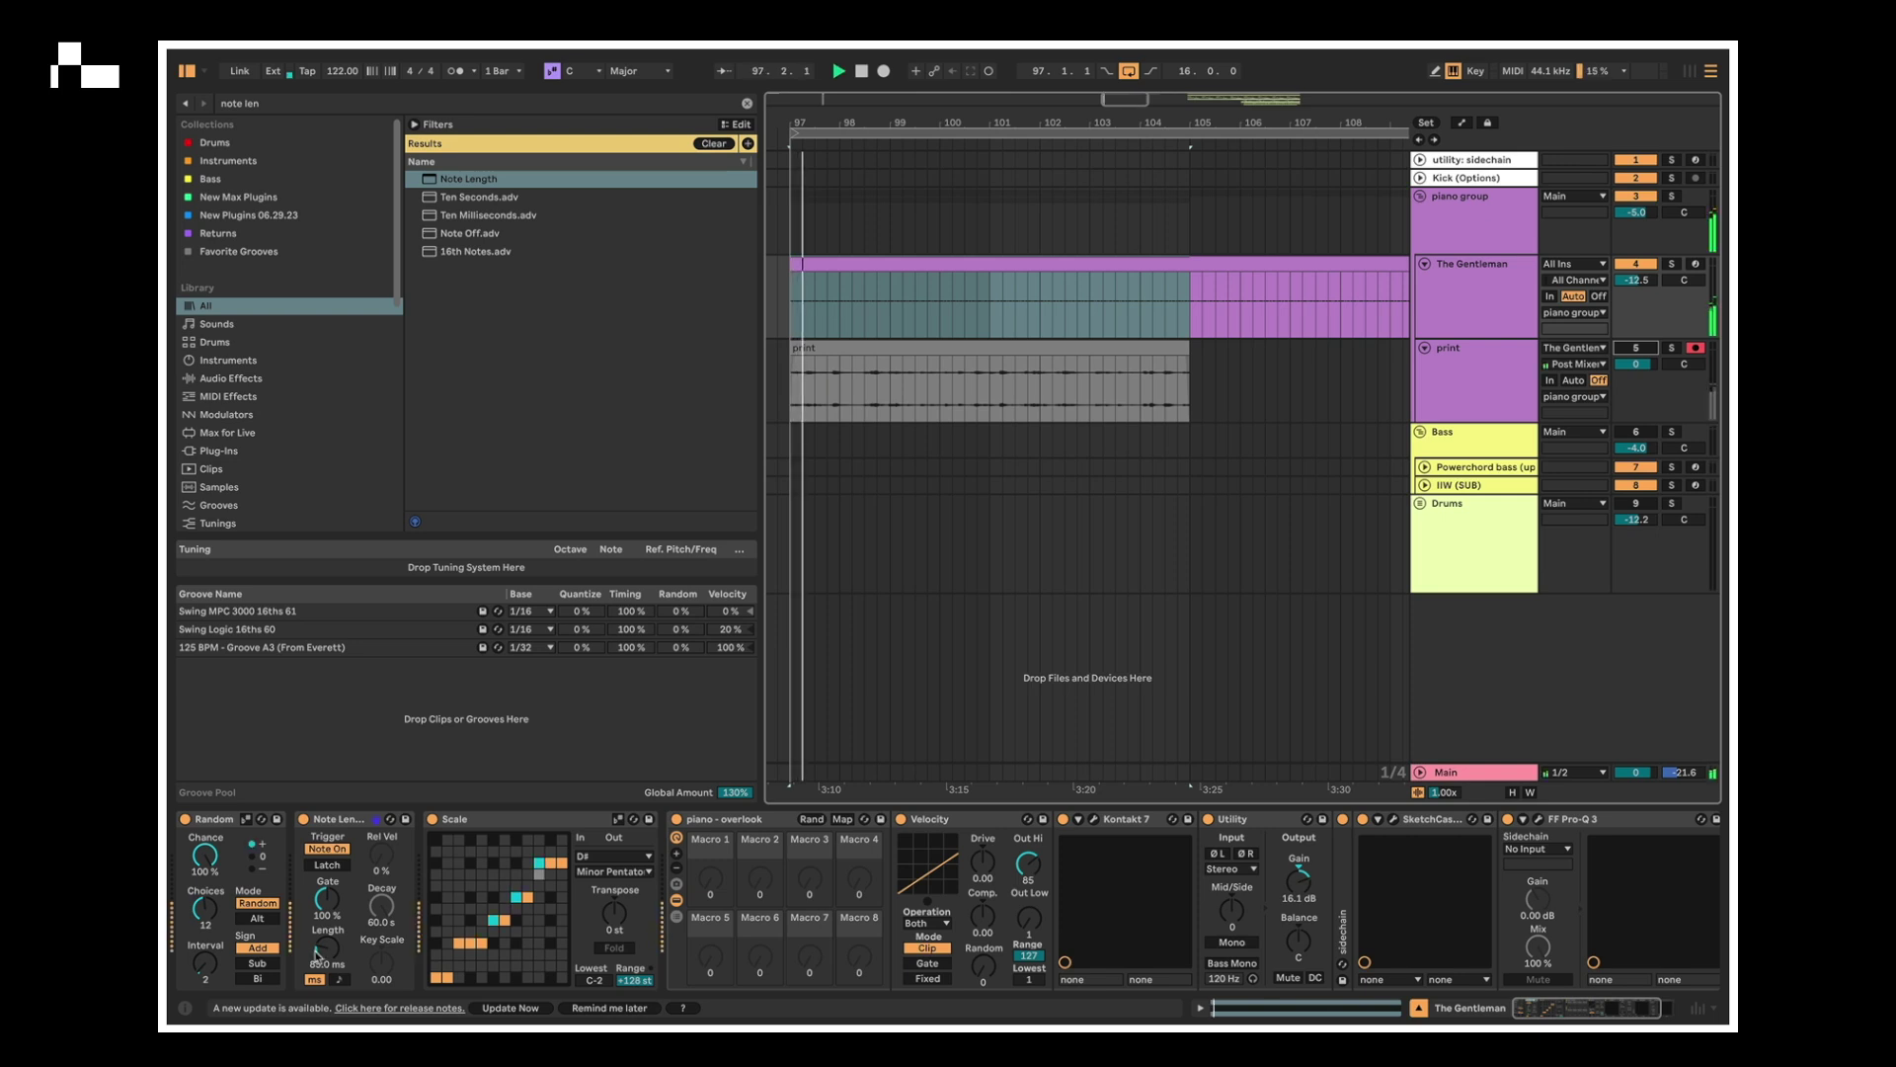
mouse_move(318, 950)
mouse_down()
mouse_move(318, 894)
mouse_move(318, 962)
mouse_up()
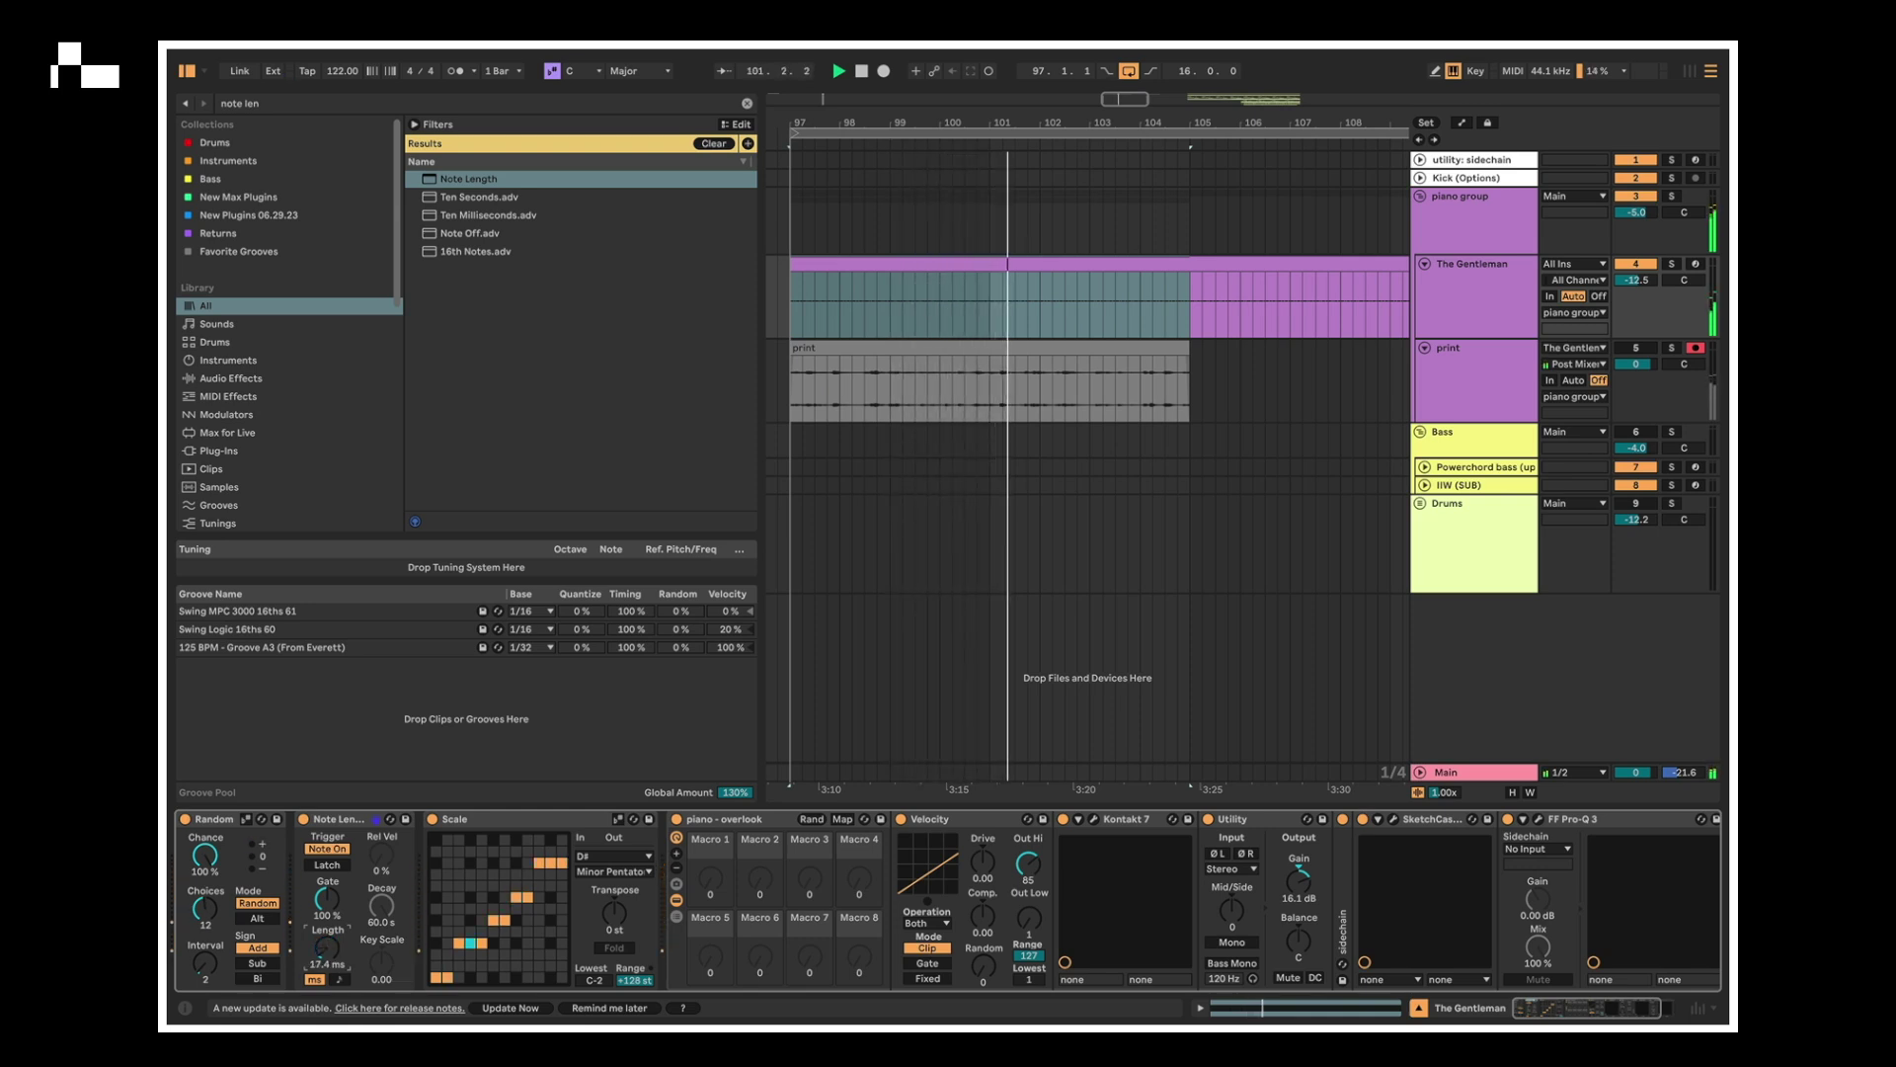
click(618, 1009)
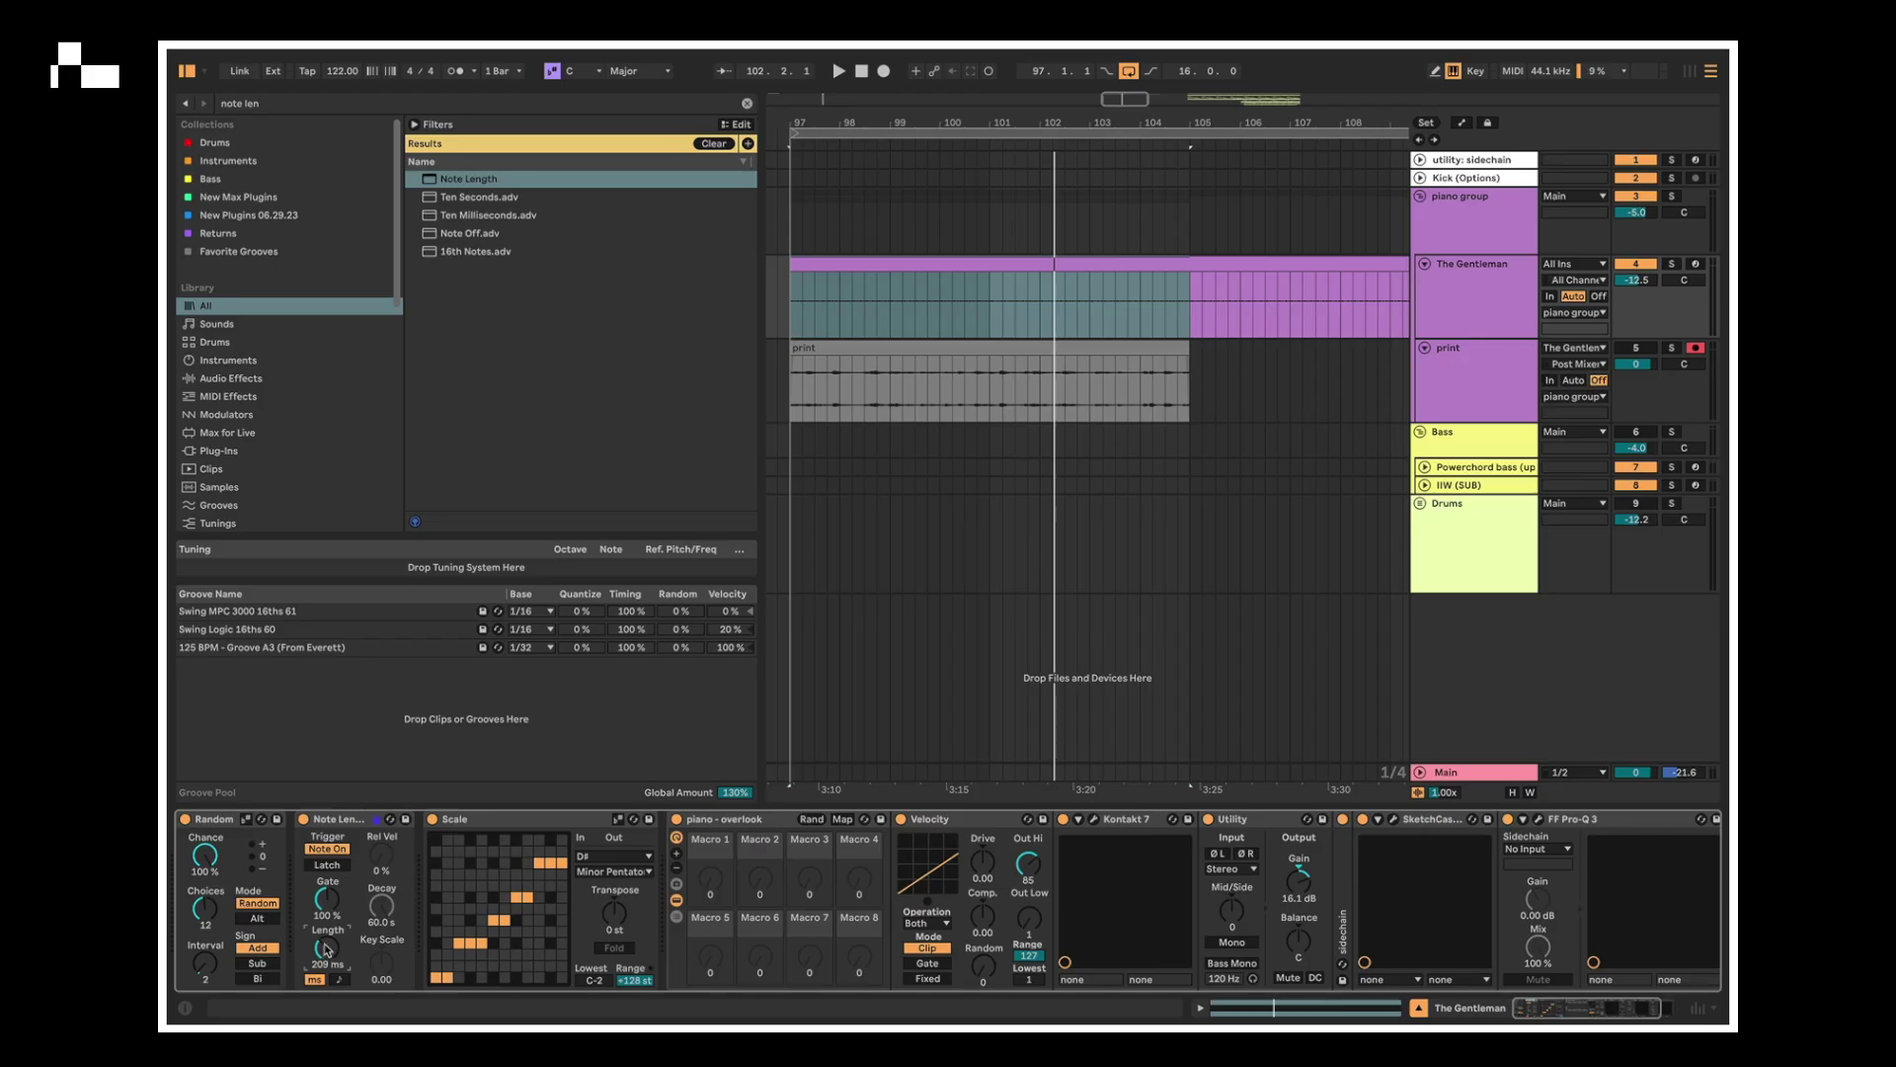
- Show the automation of Note Length's Length on The Gentleman and lower its envelope to 43.9 ms
right_click(326, 950)
click(434, 800)
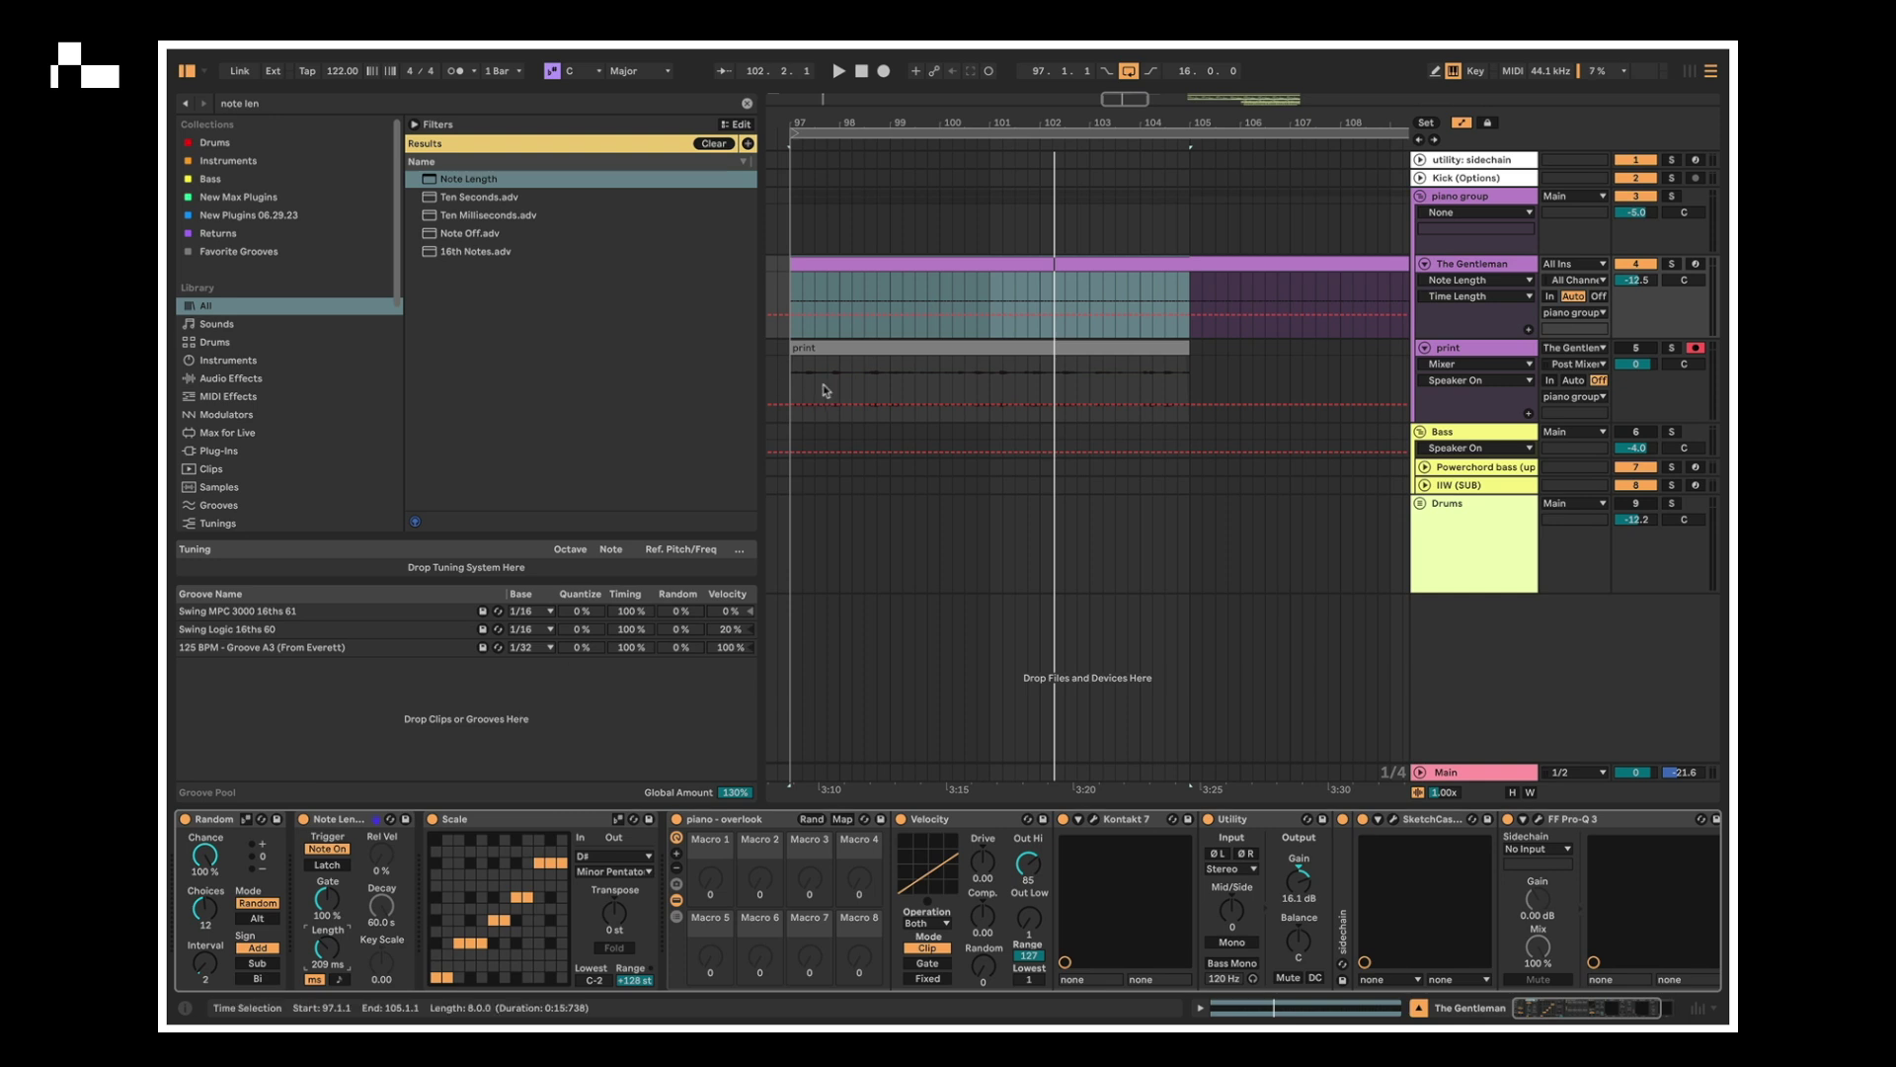
drag(900, 118, 1050, 251)
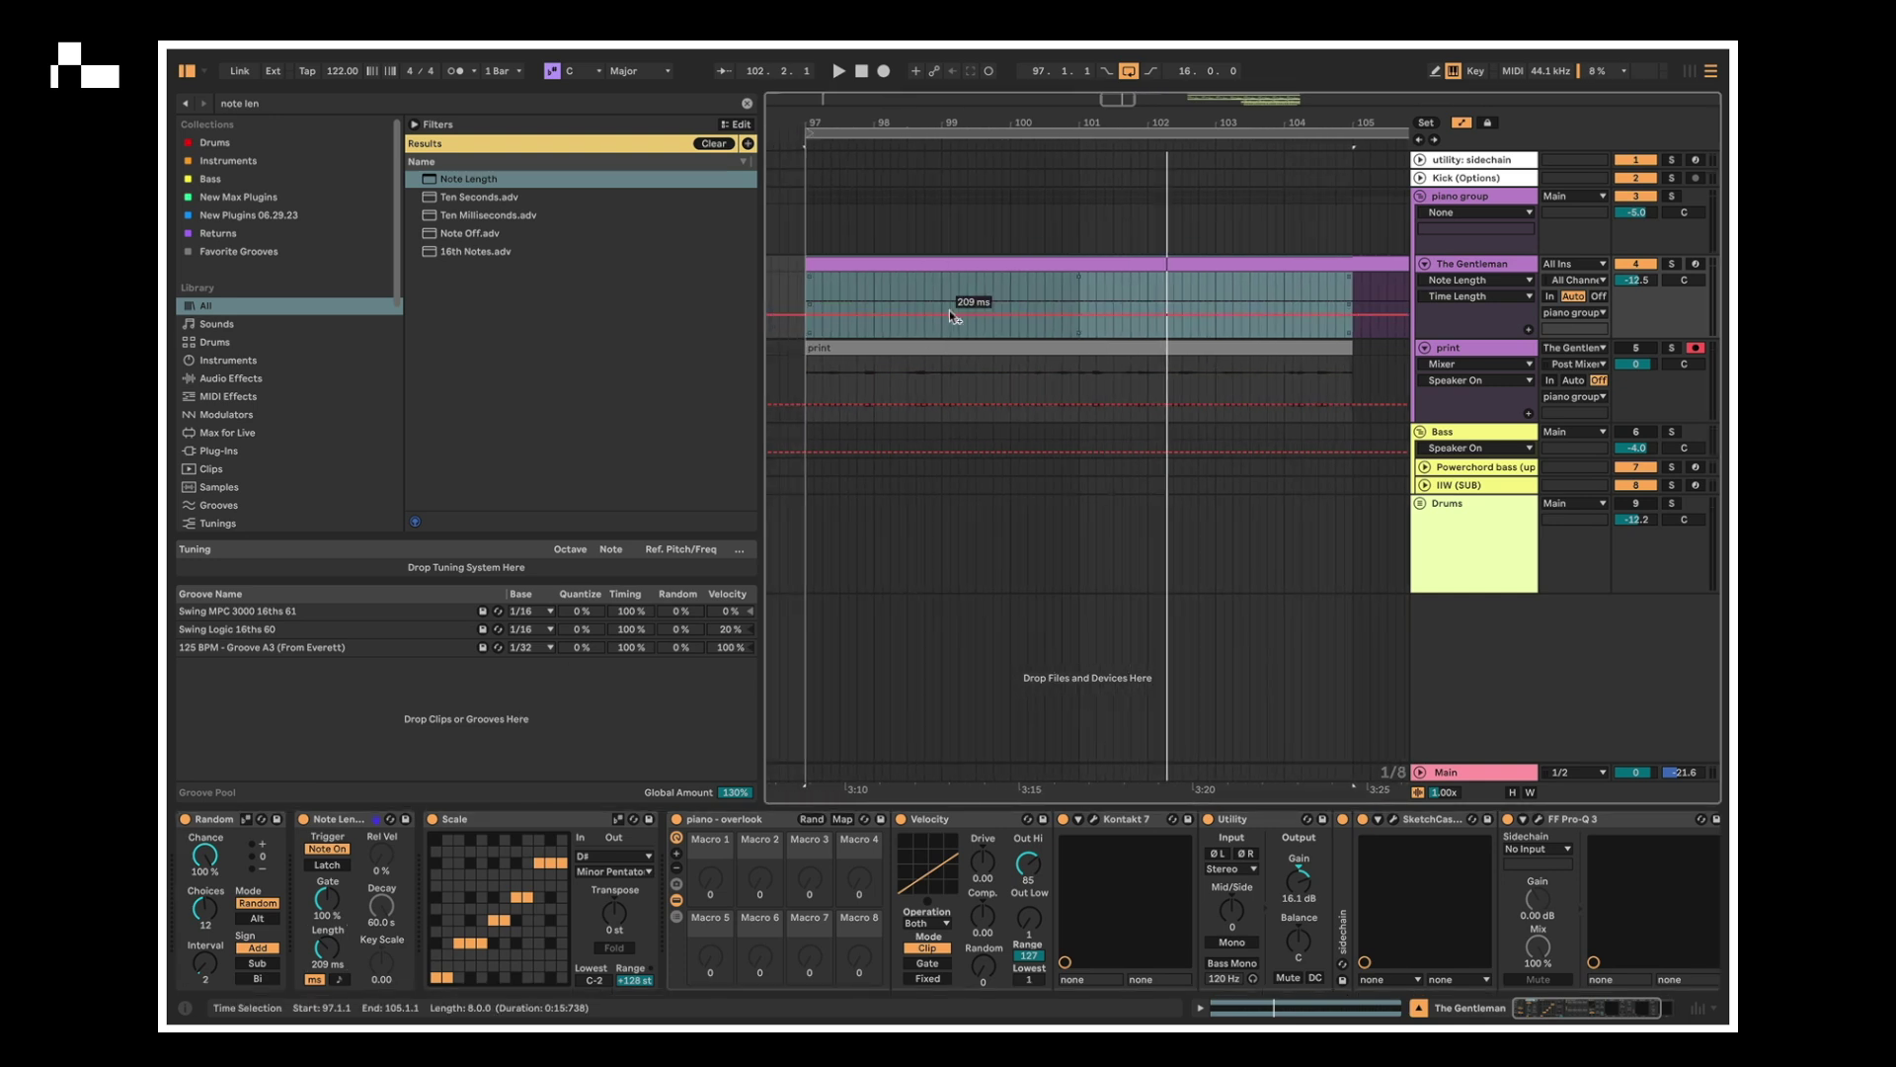
drag(946, 321, 942, 325)
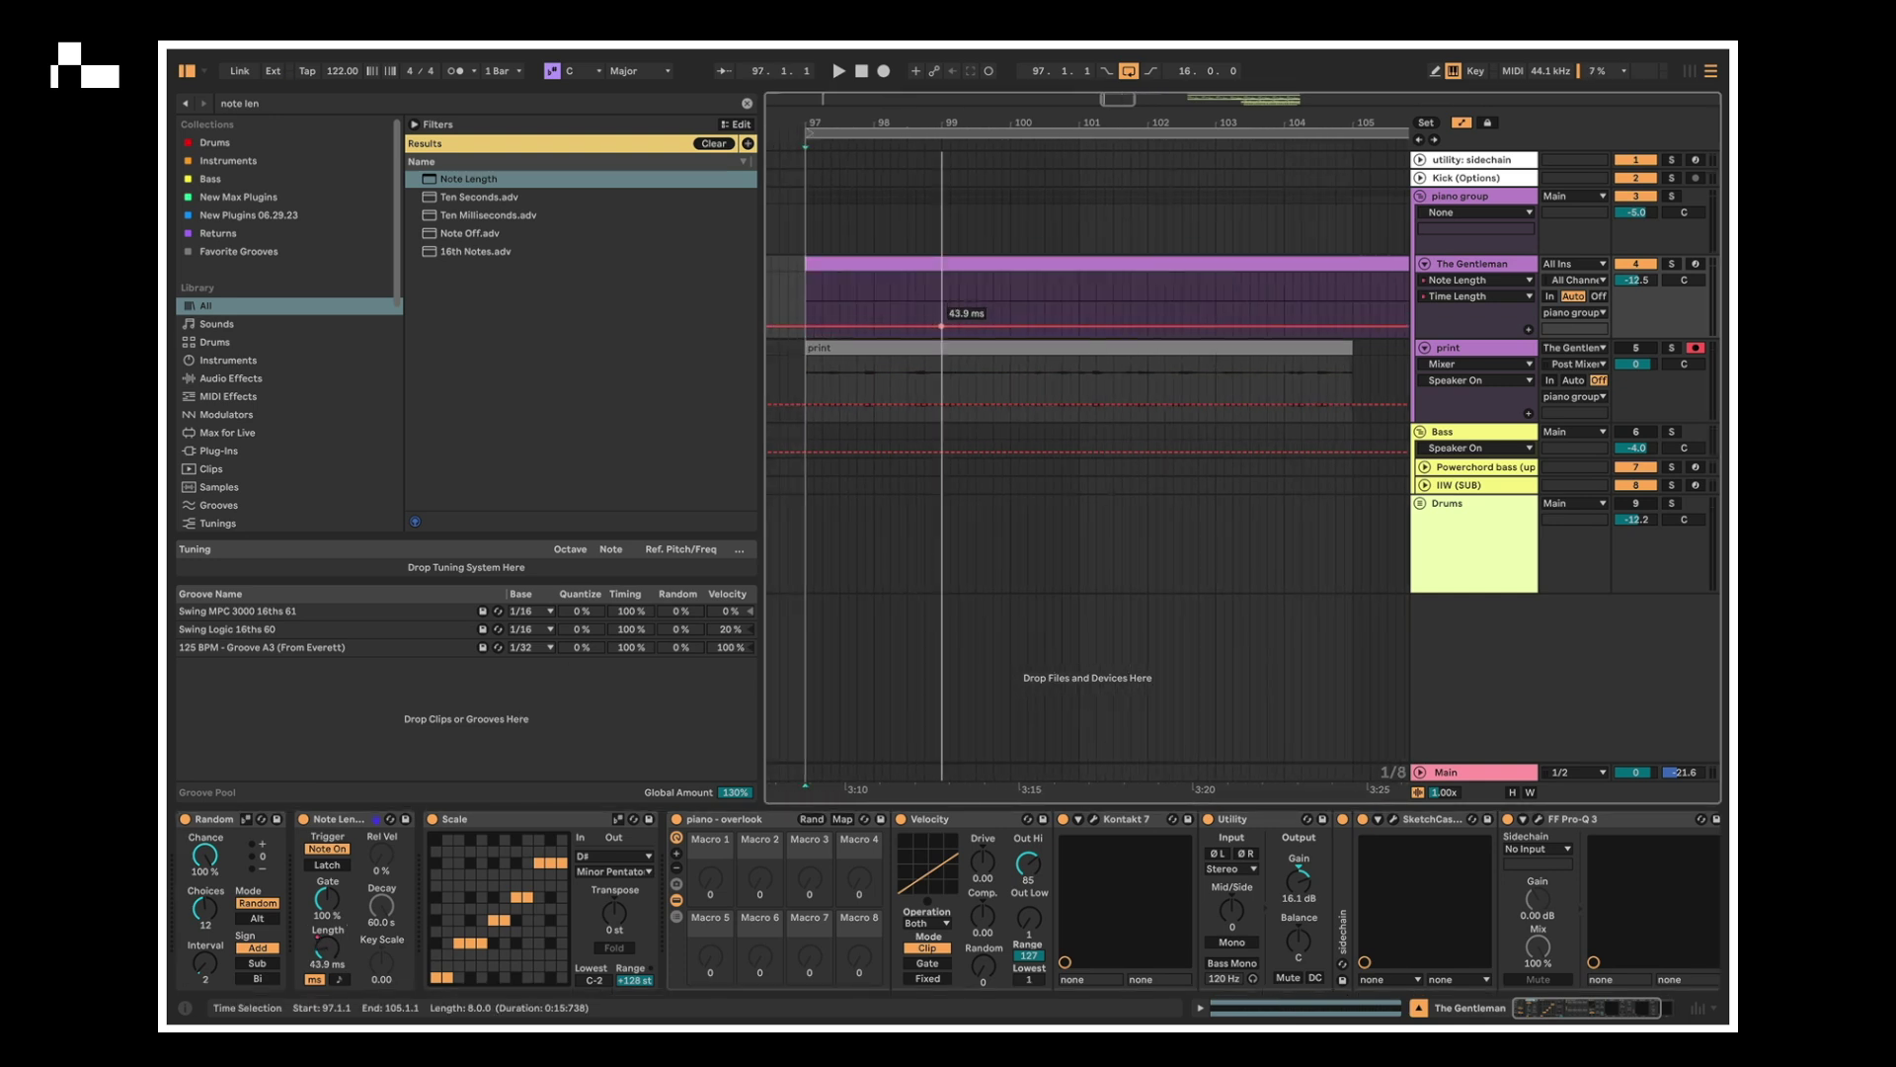
- Edit the Length automation values to shape two rising ramps from 15 ms, peaking near bar 99 and higher near bar 101
right_click(931, 334)
click(953, 341)
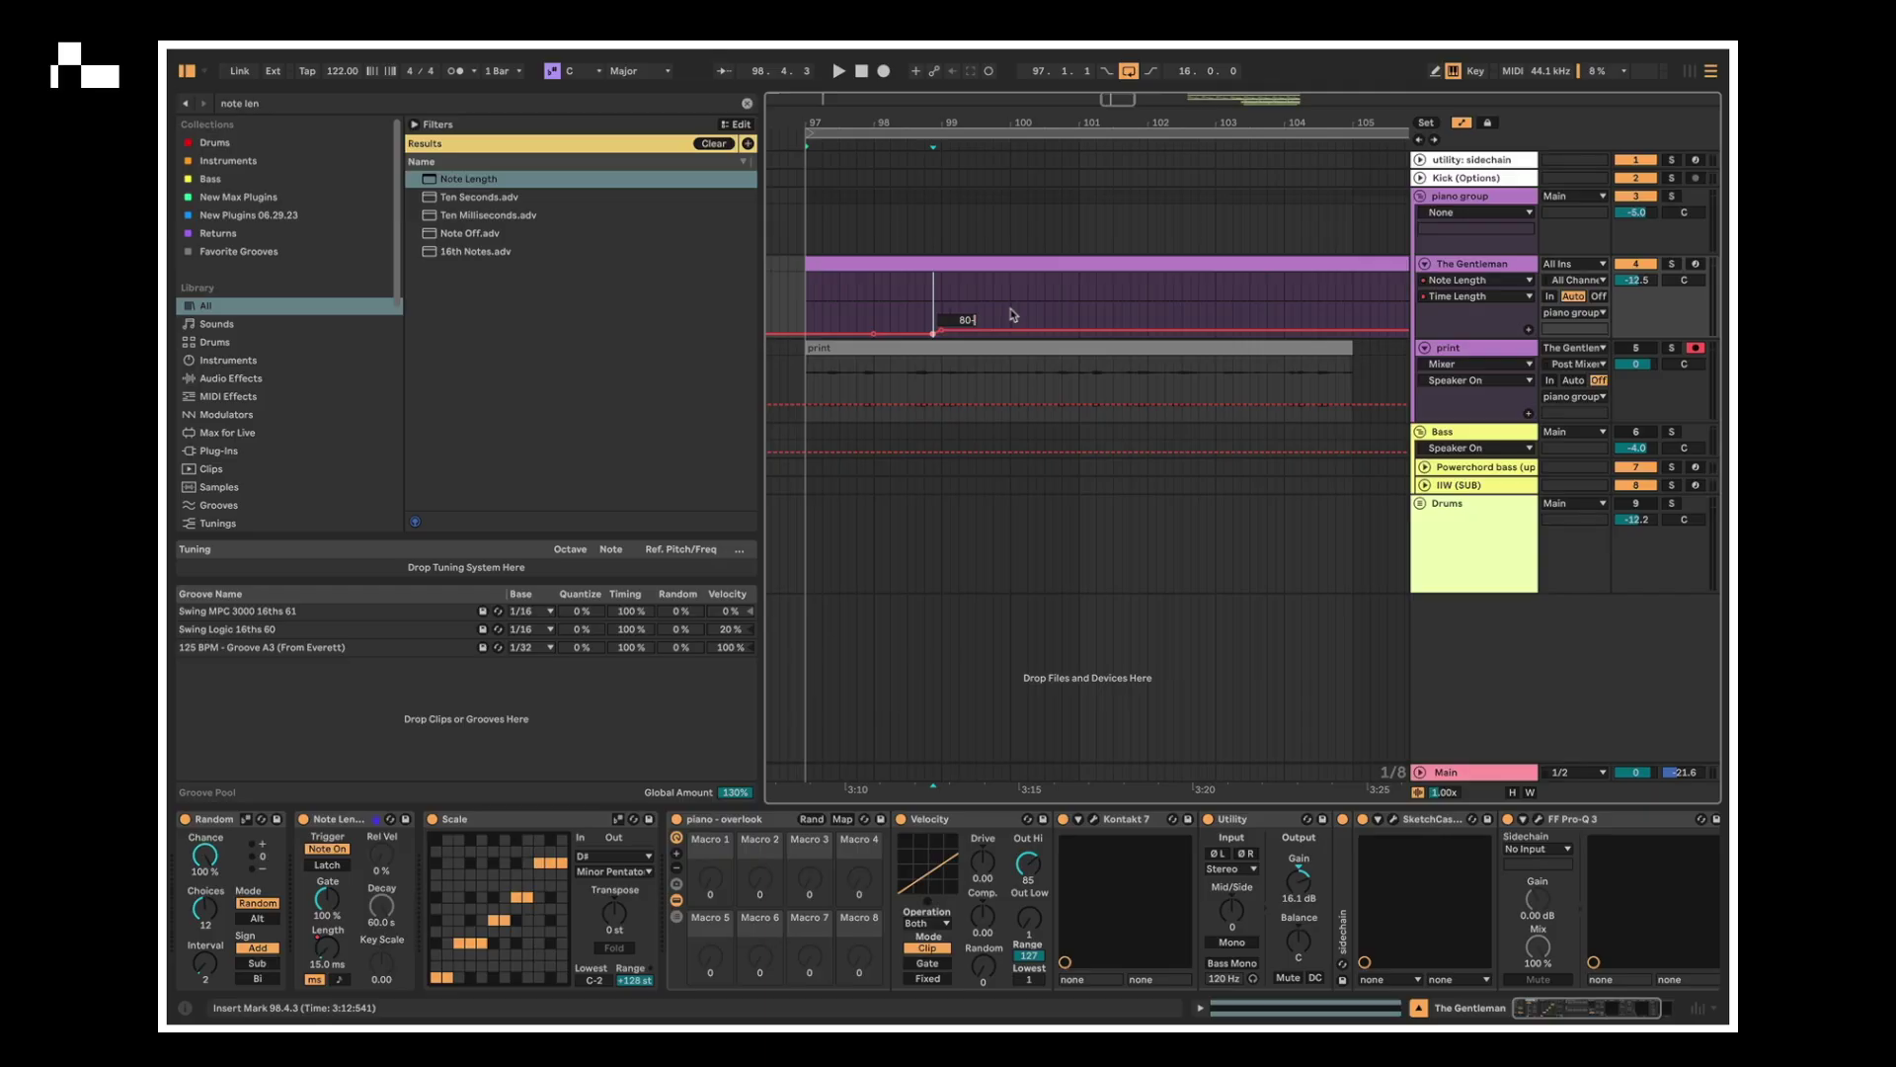
right_click(933, 335)
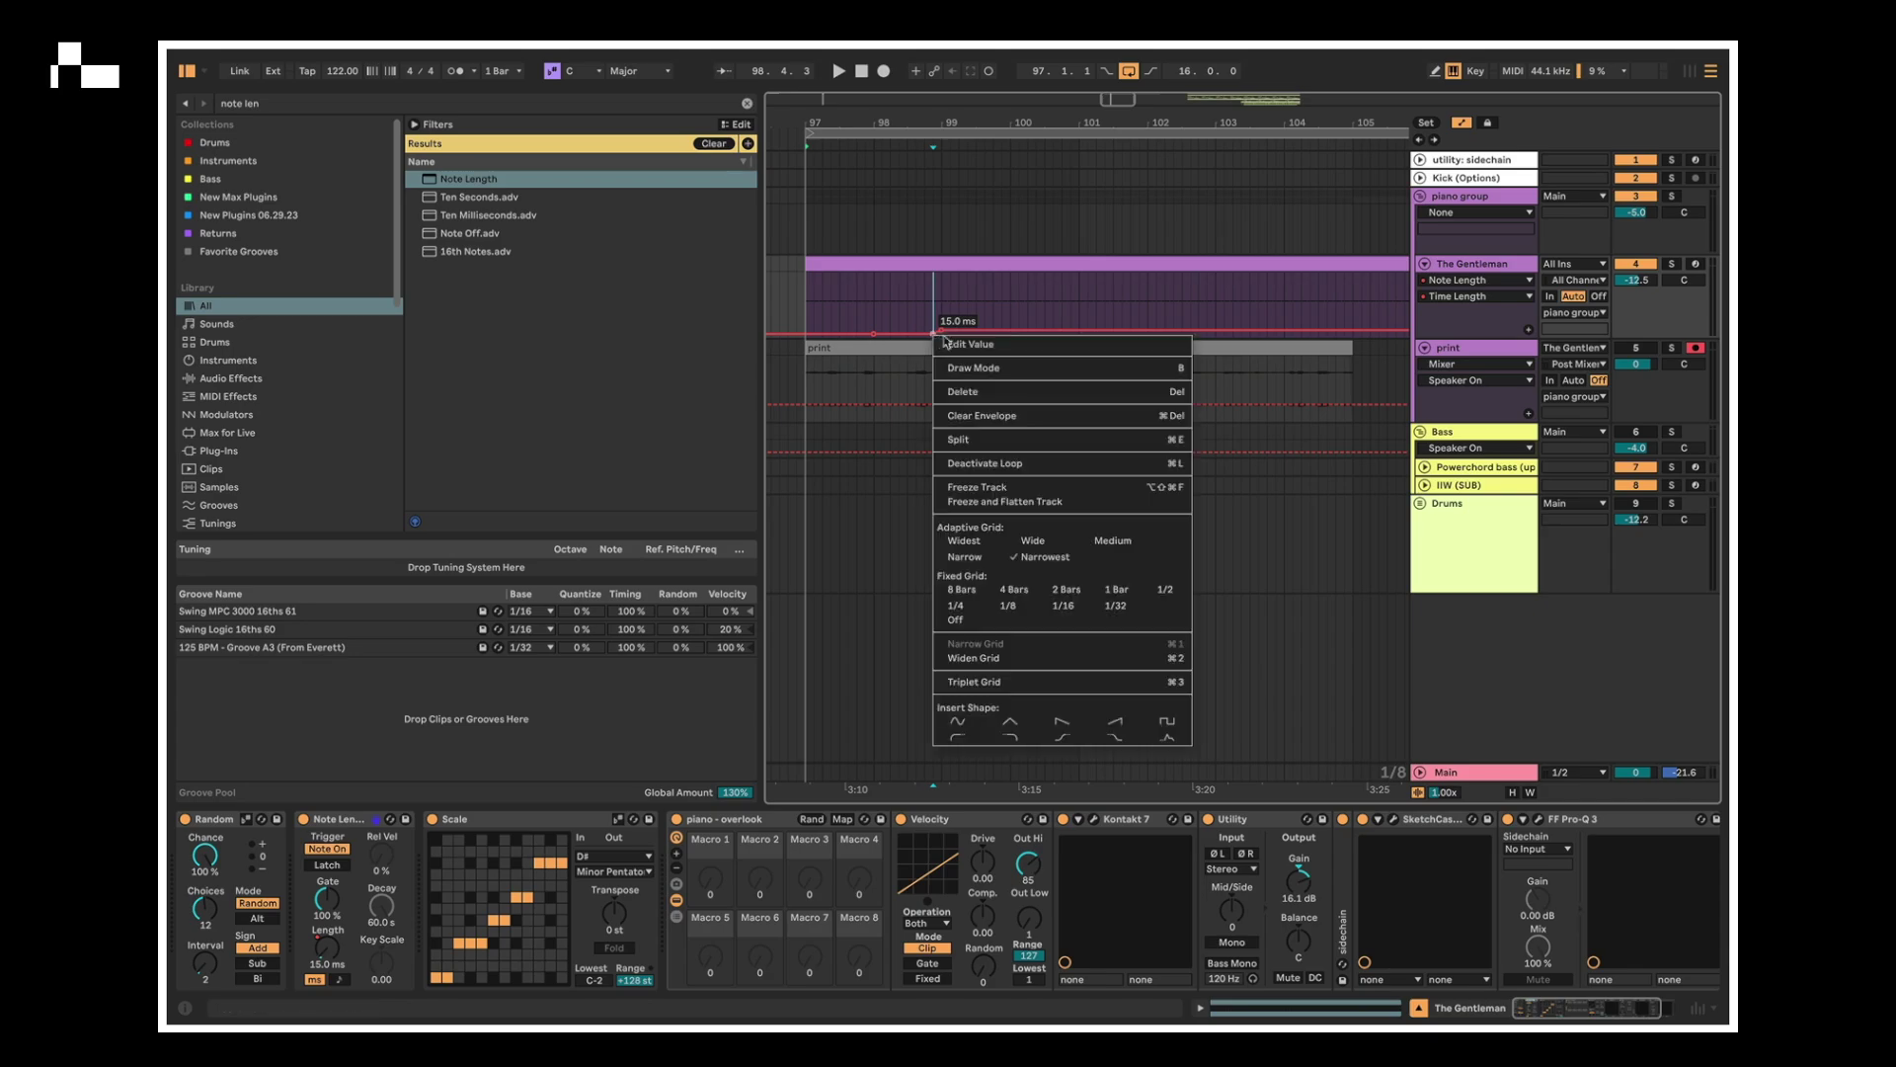
click(956, 346)
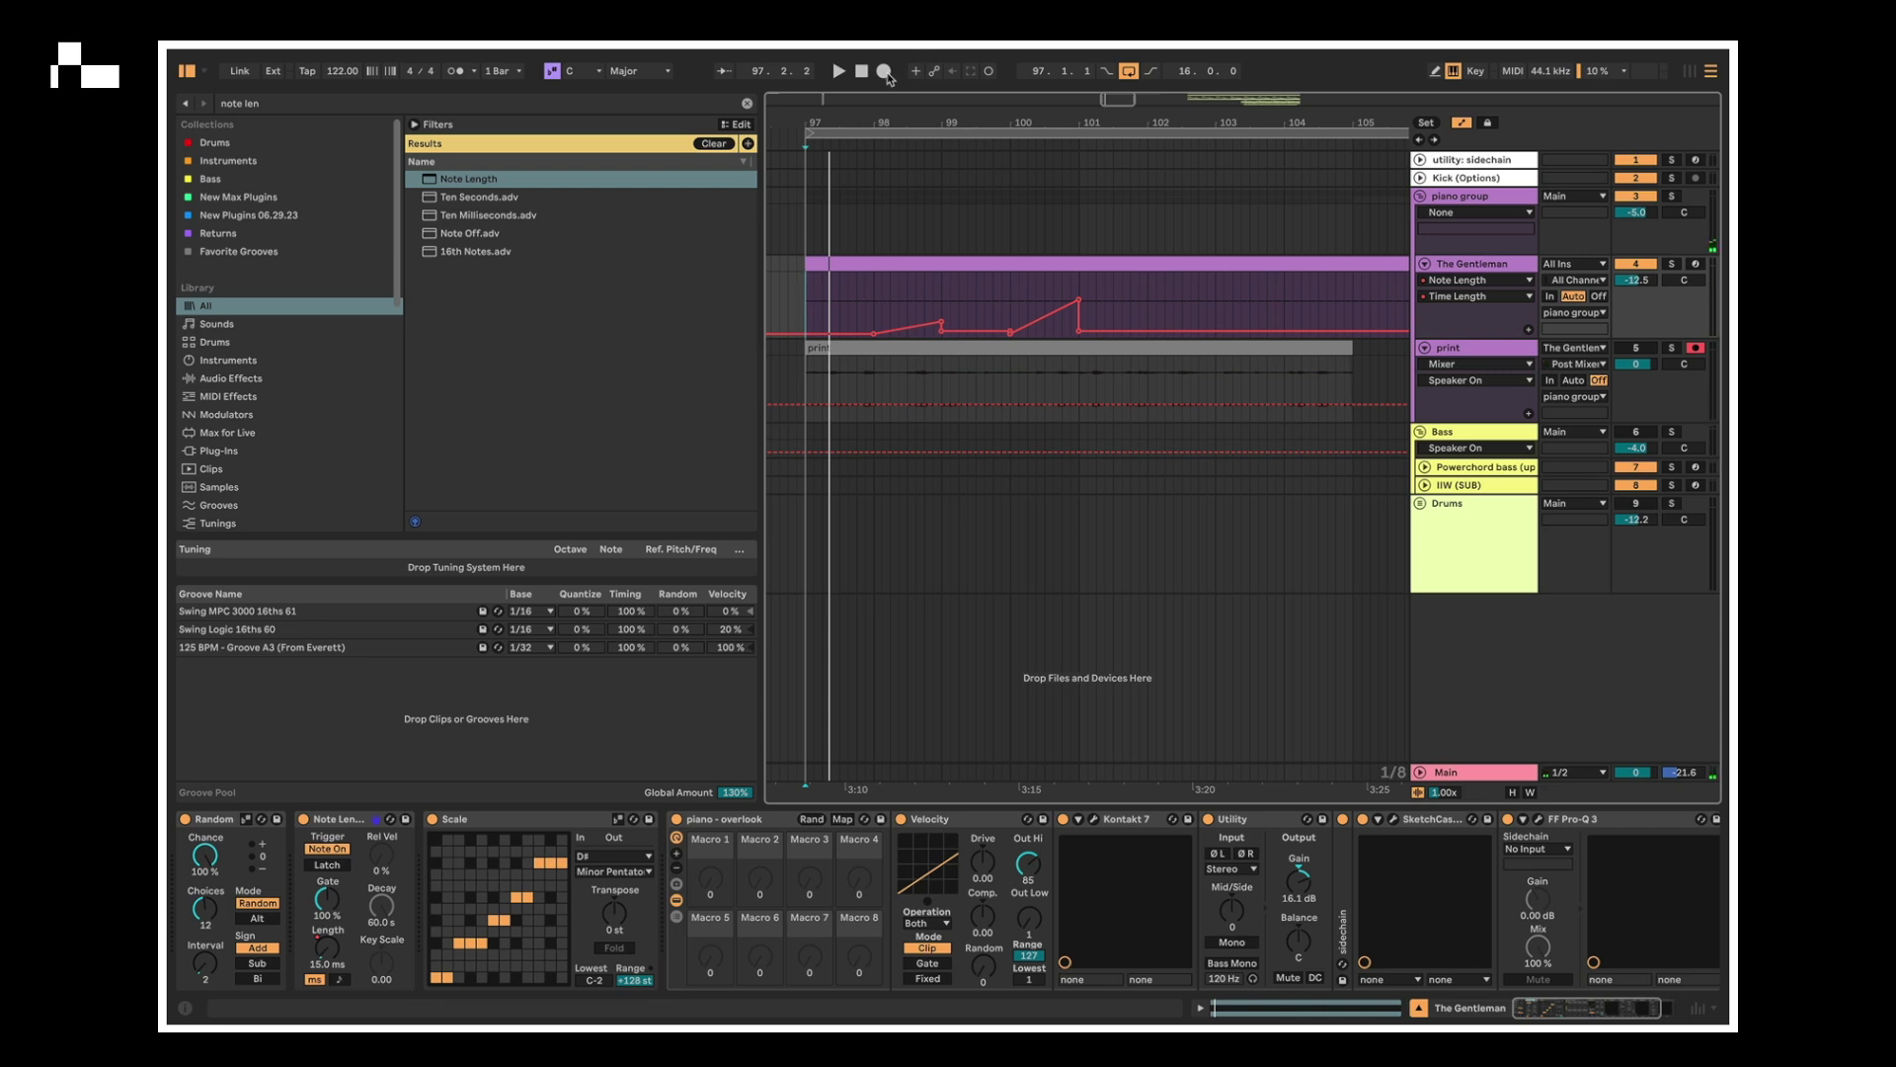
- Reactivate the print track, record a new take and slightly raise the Length automation peak near bar 101
click(1636, 348)
click(884, 71)
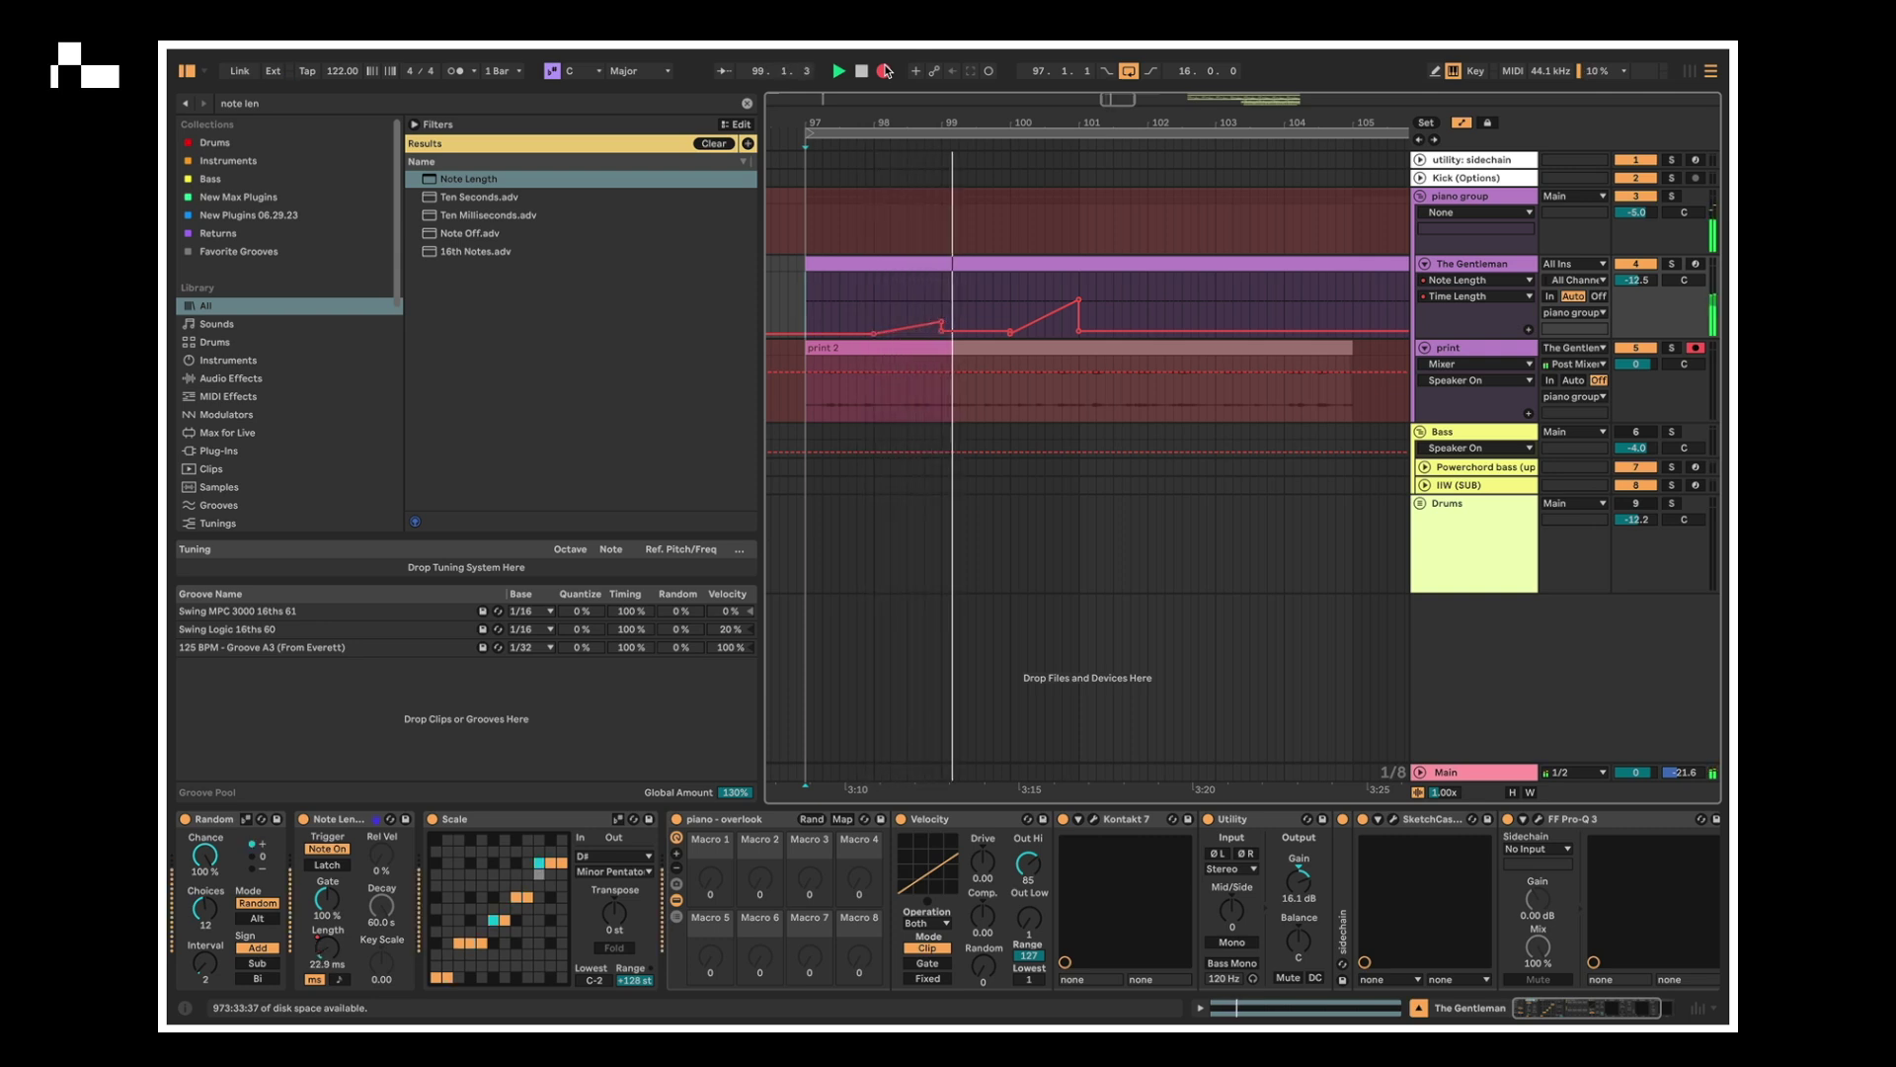
drag(1079, 300, 1079, 294)
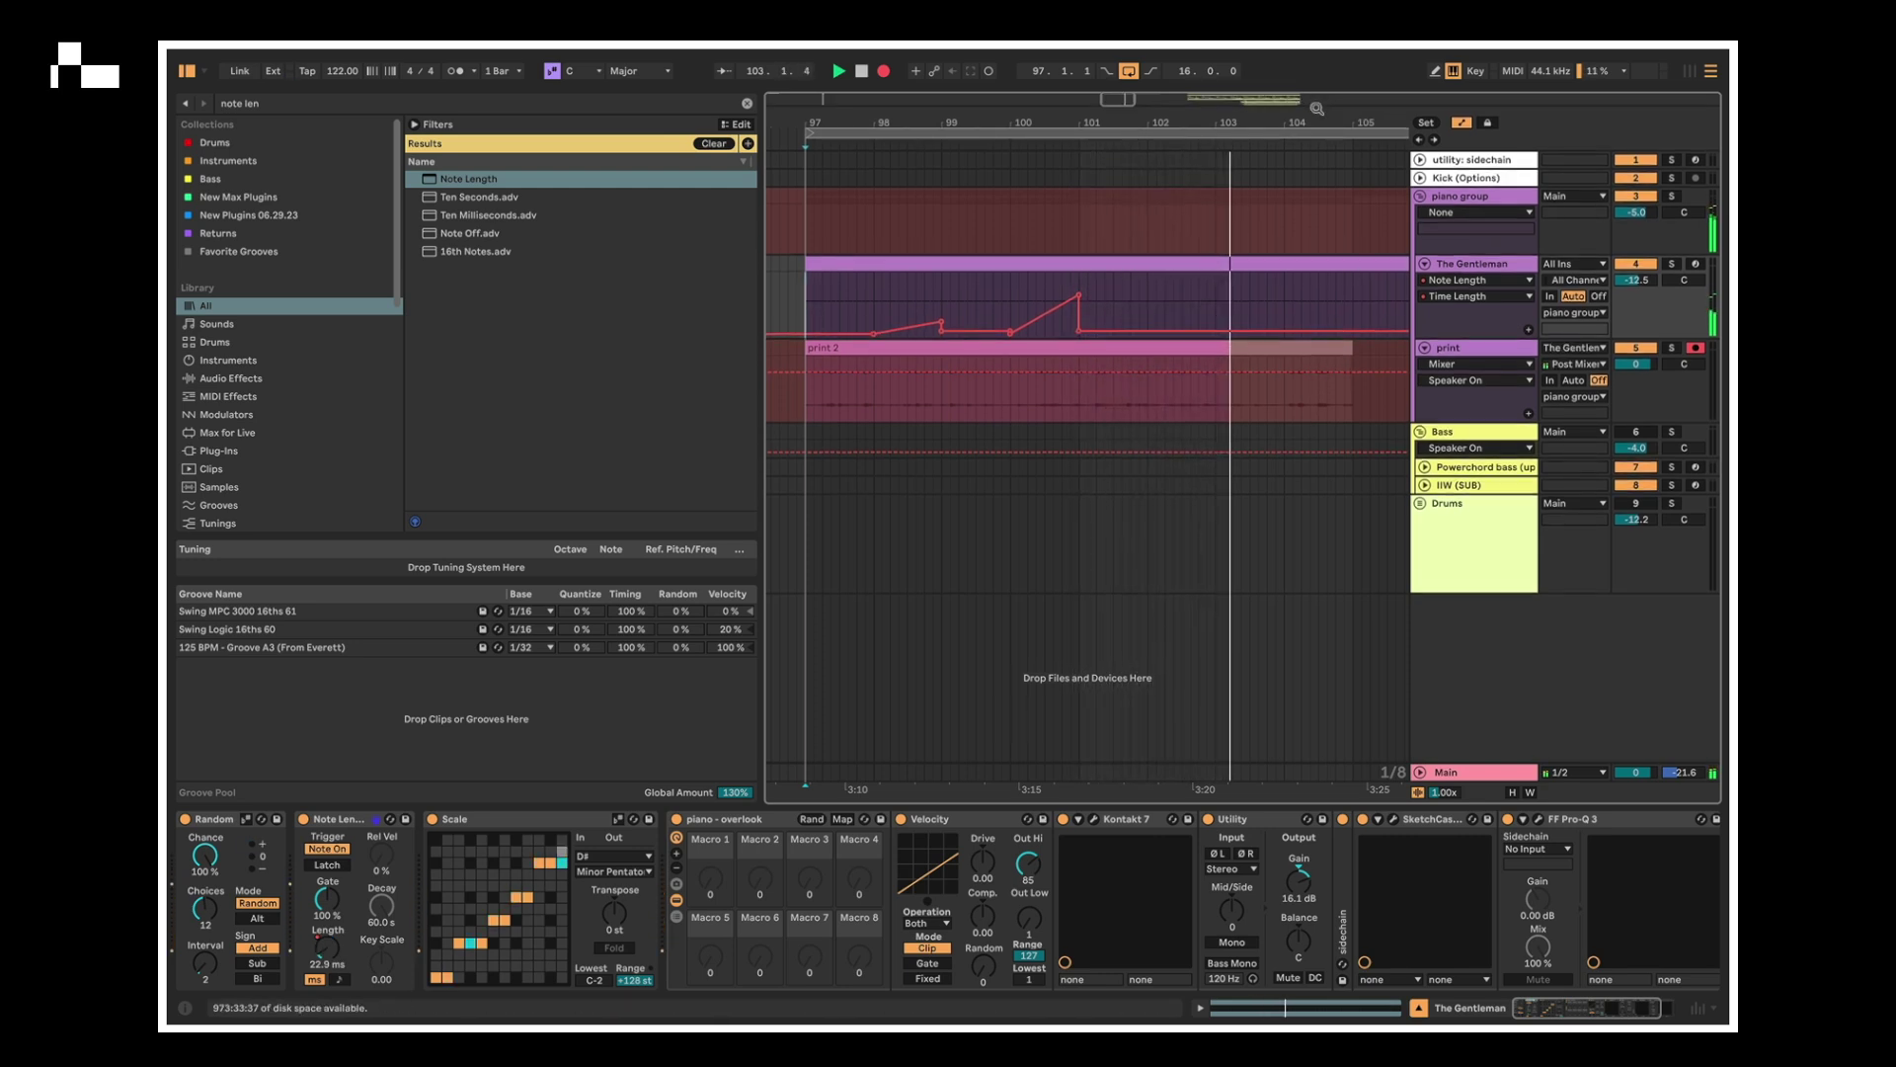
- Shorten the arrangement loop to 8 bars ending at bar 105 and stop the recording
drag(1316, 114, 1117, 60)
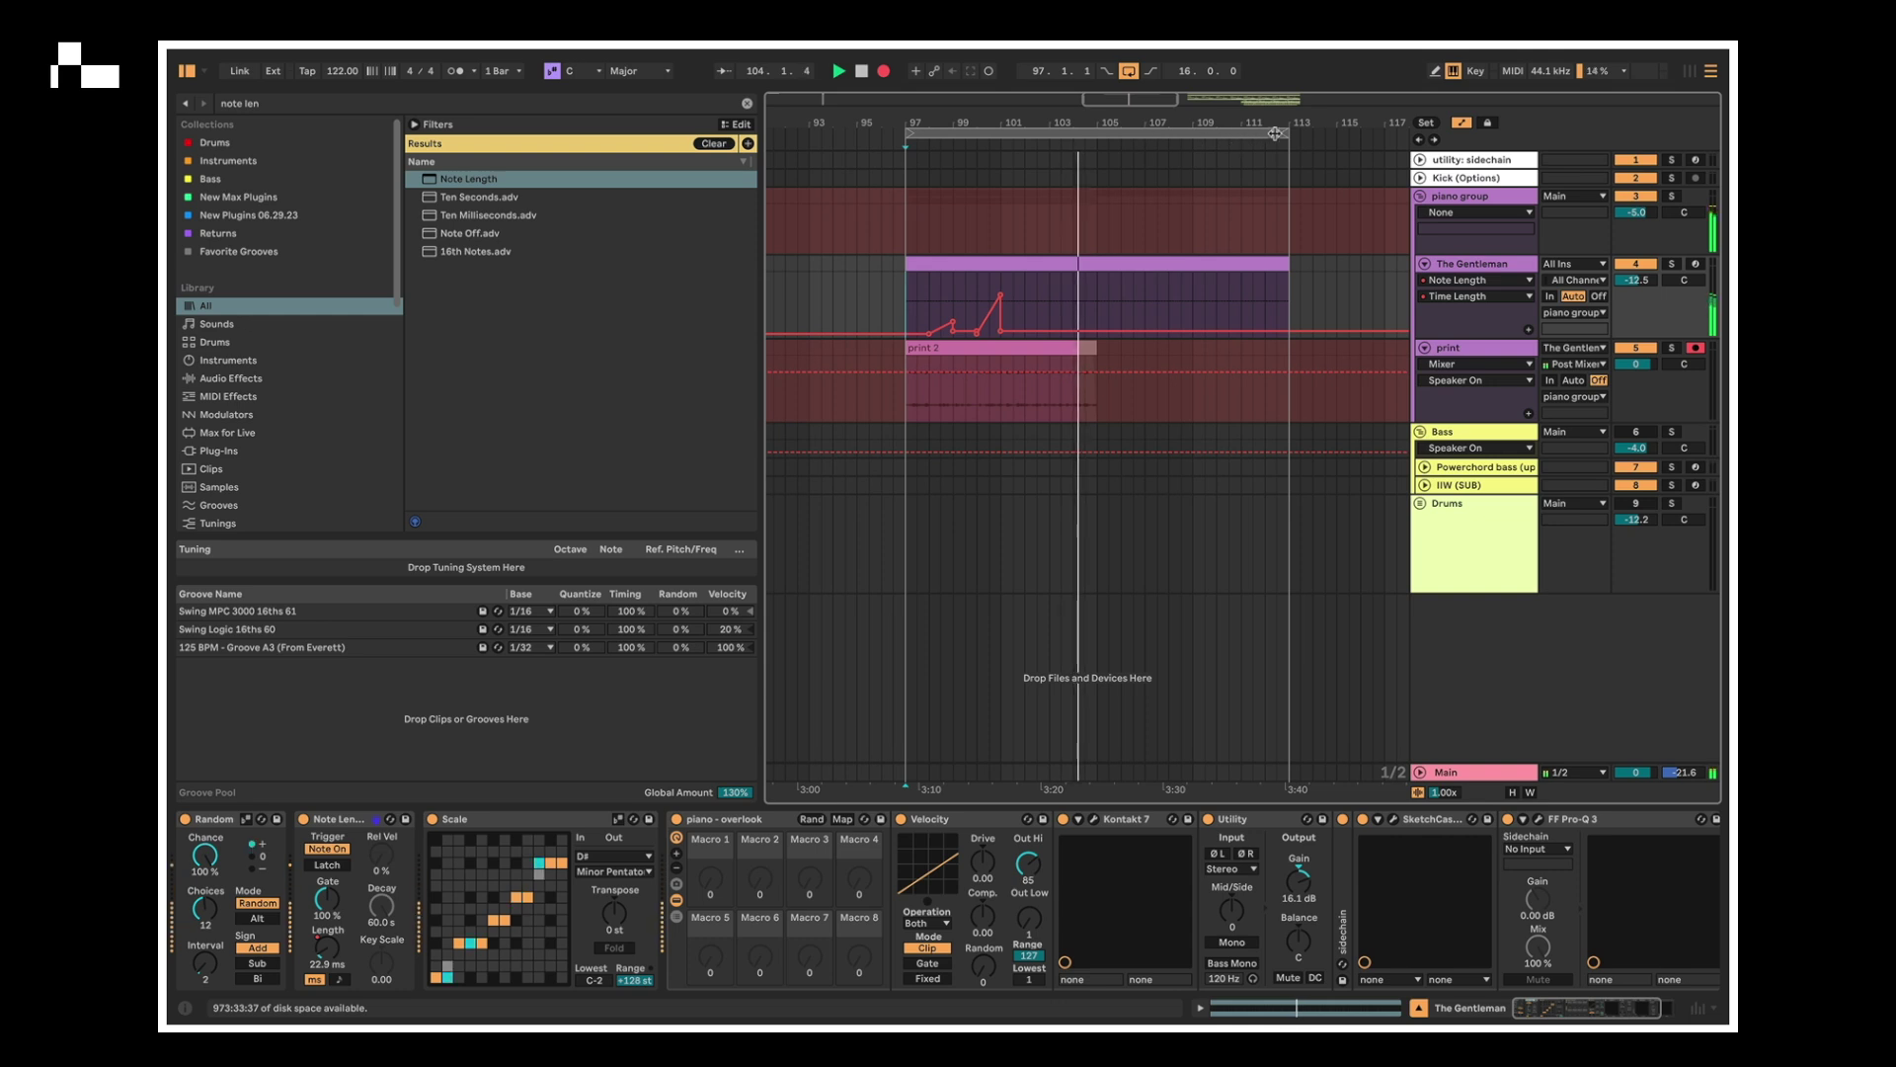
drag(1287, 131, 1104, 168)
drag(1247, 415, 1210, 408)
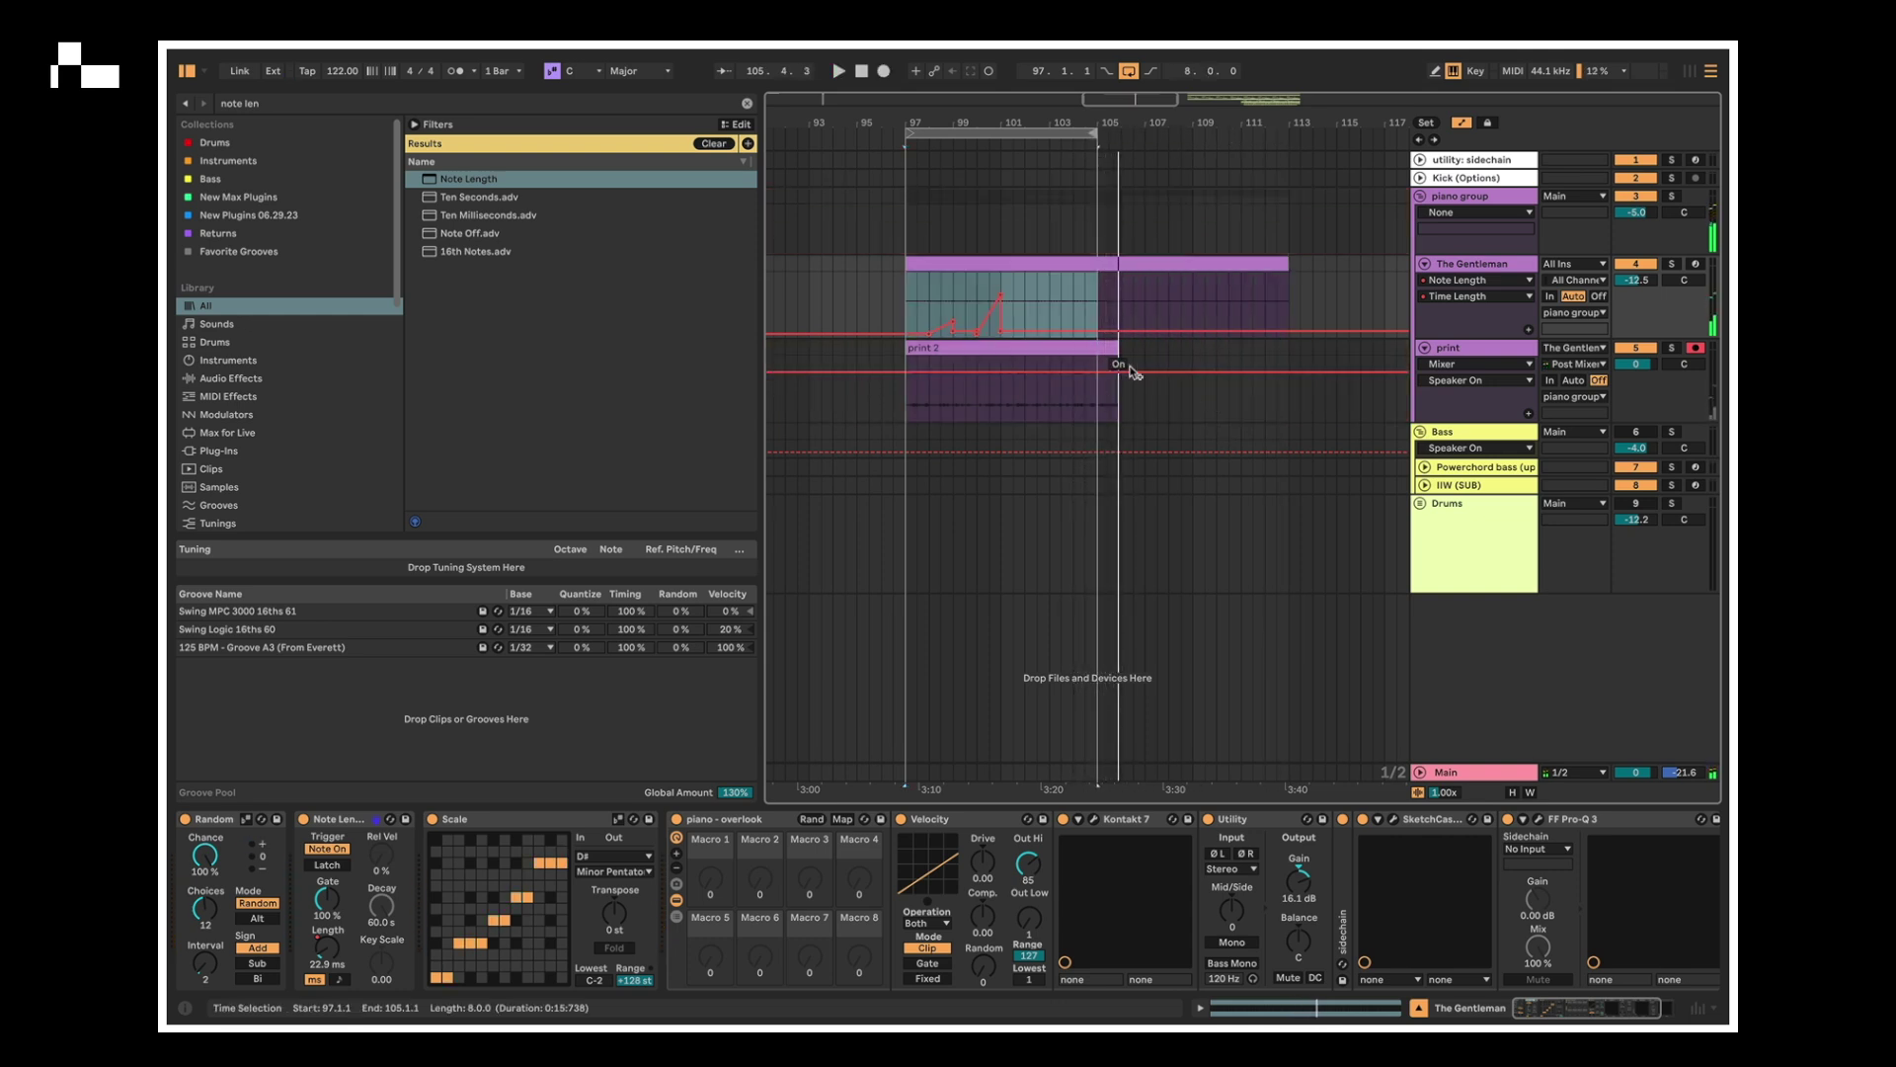
- Trim the new take's end to bar 105 and duplicate the print track
drag(1115, 344, 1094, 343)
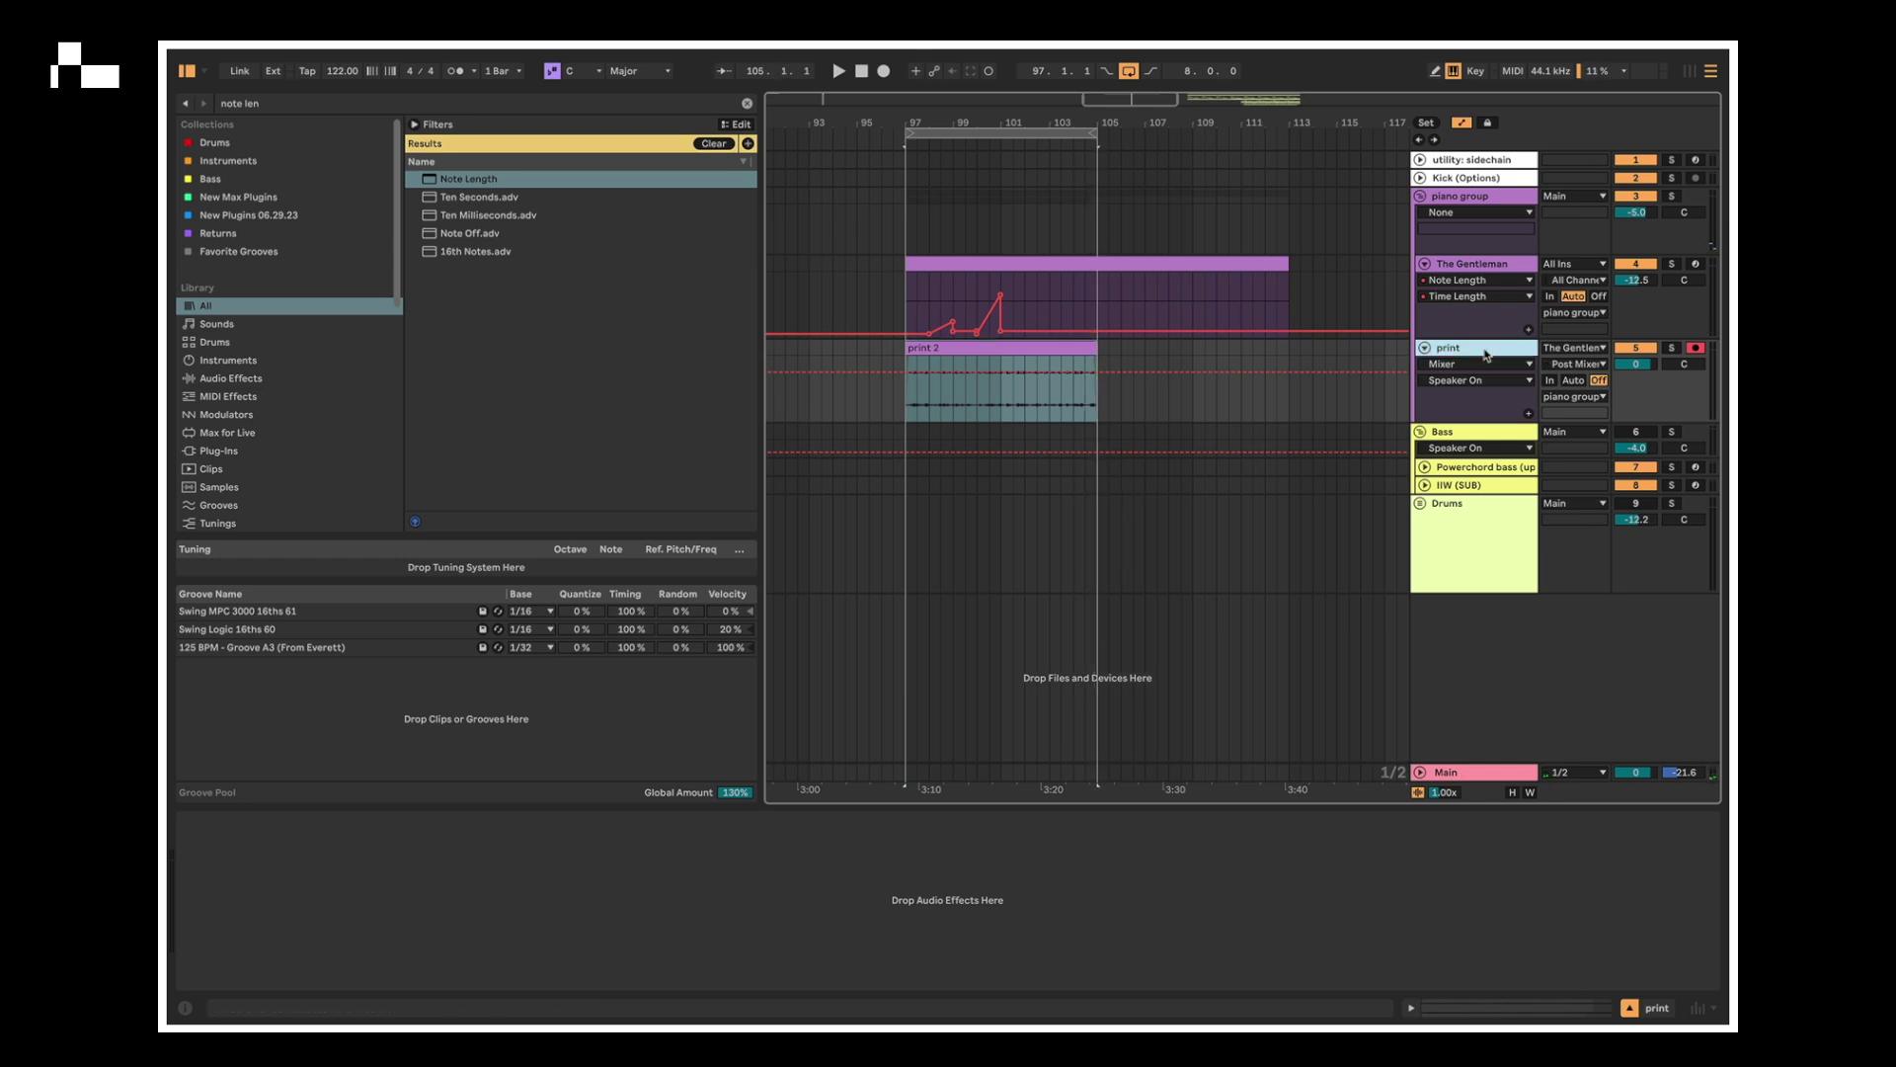
key(ctrl+d)
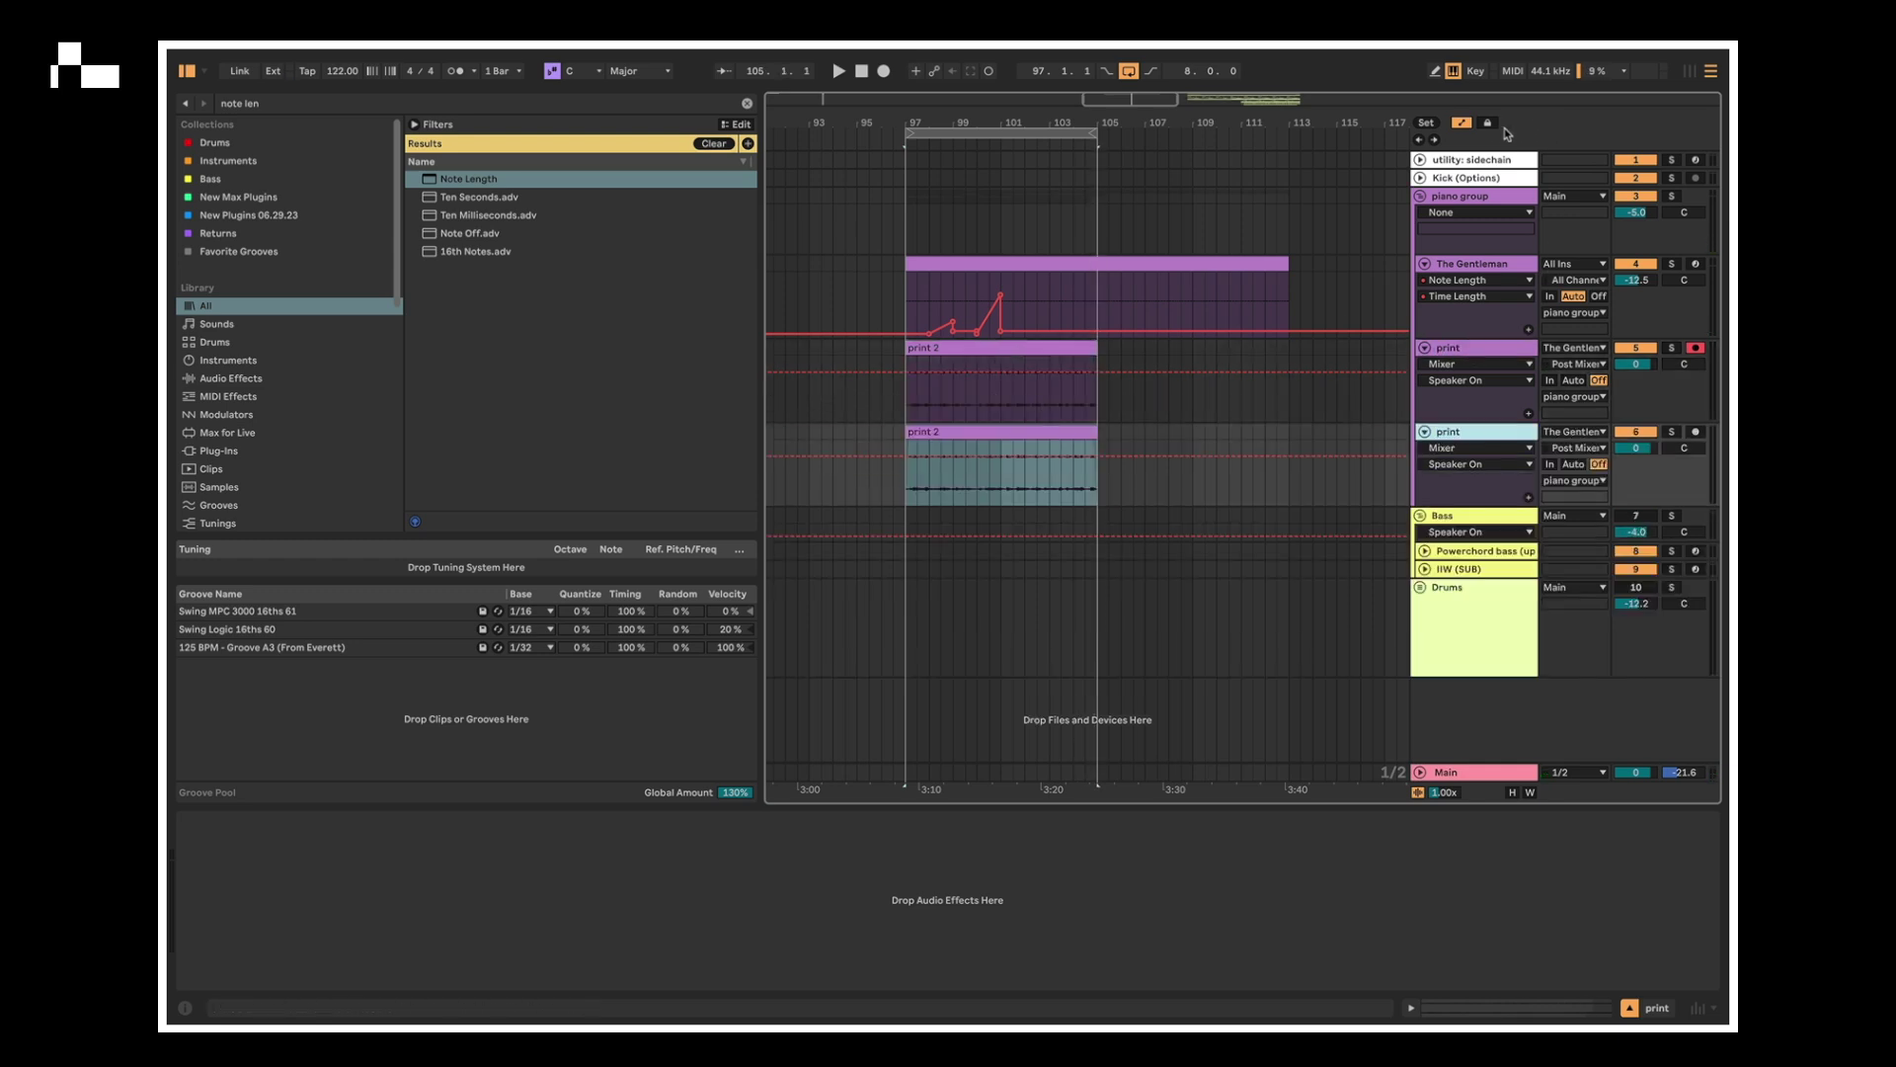
- Hide the automation lanes and split the duplicate print track's clip at bars 99 and 101
click(1463, 124)
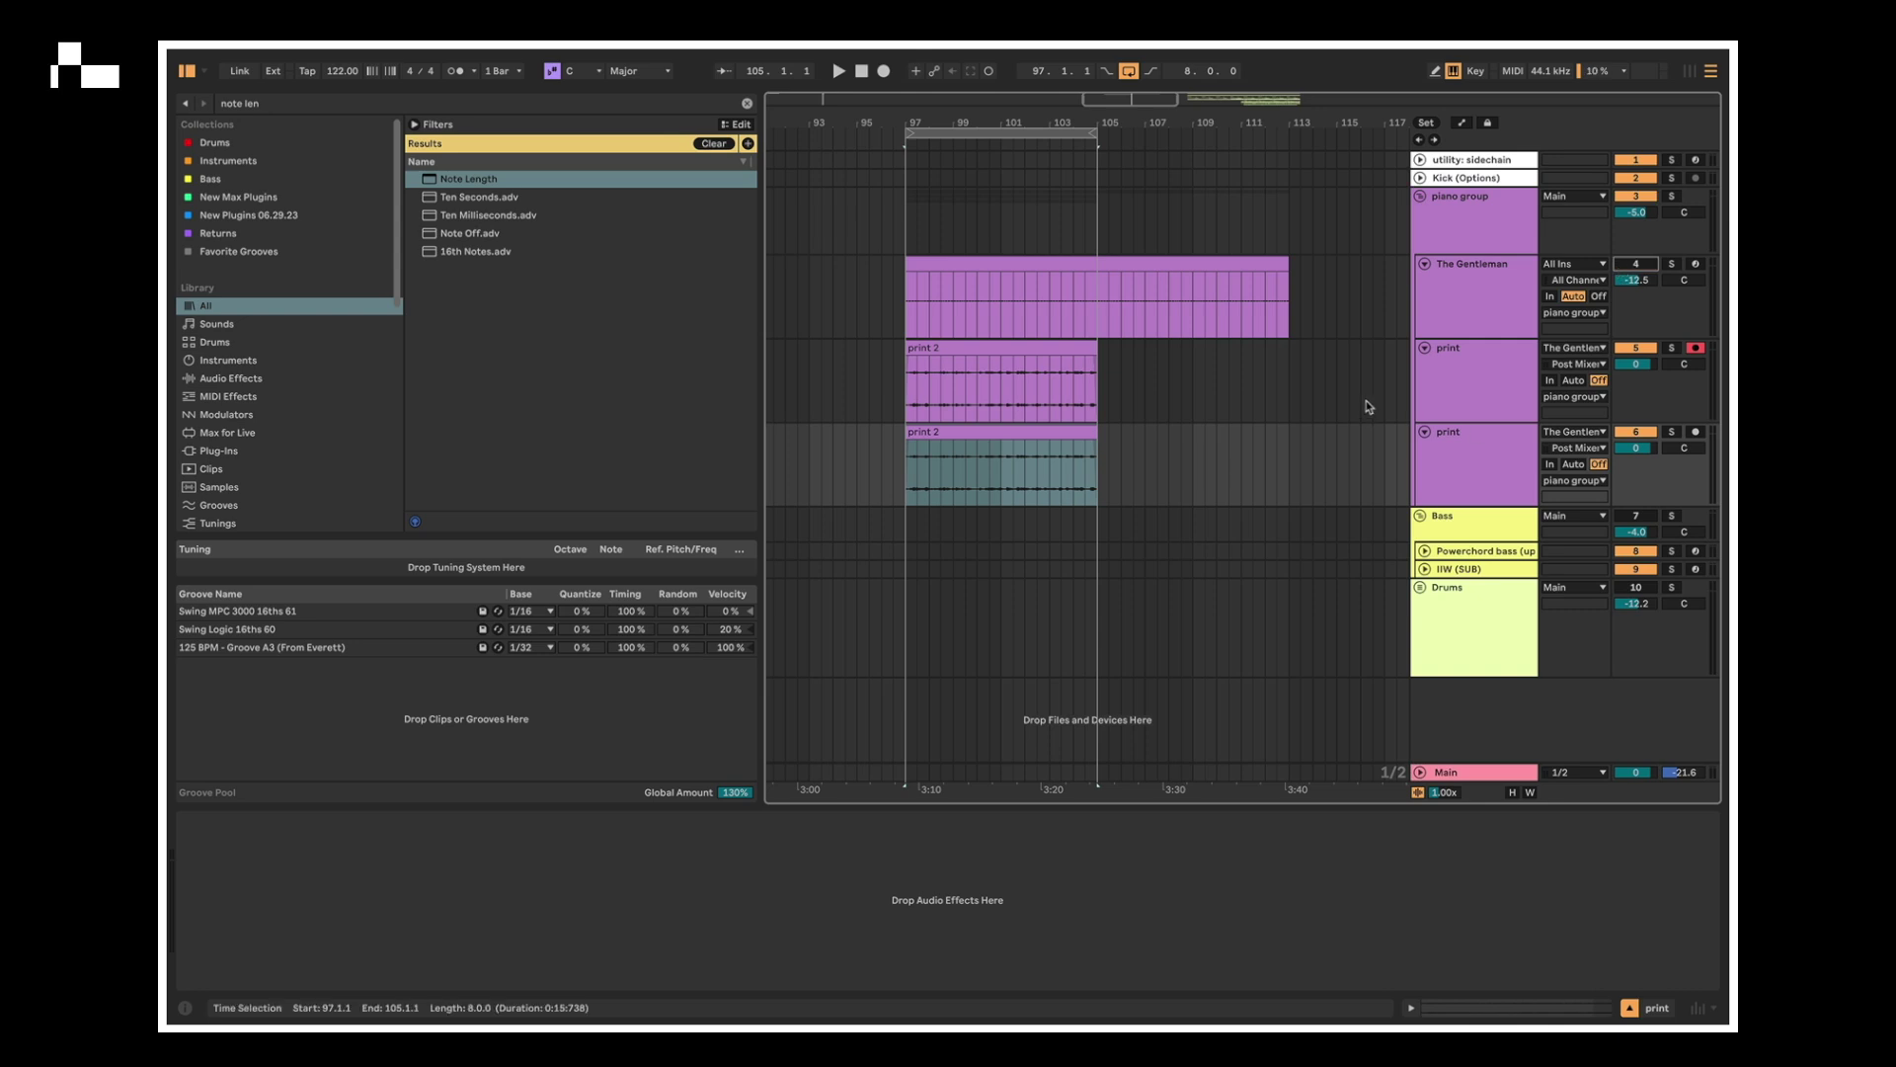
key(Up)
drag(965, 118, 965, 136)
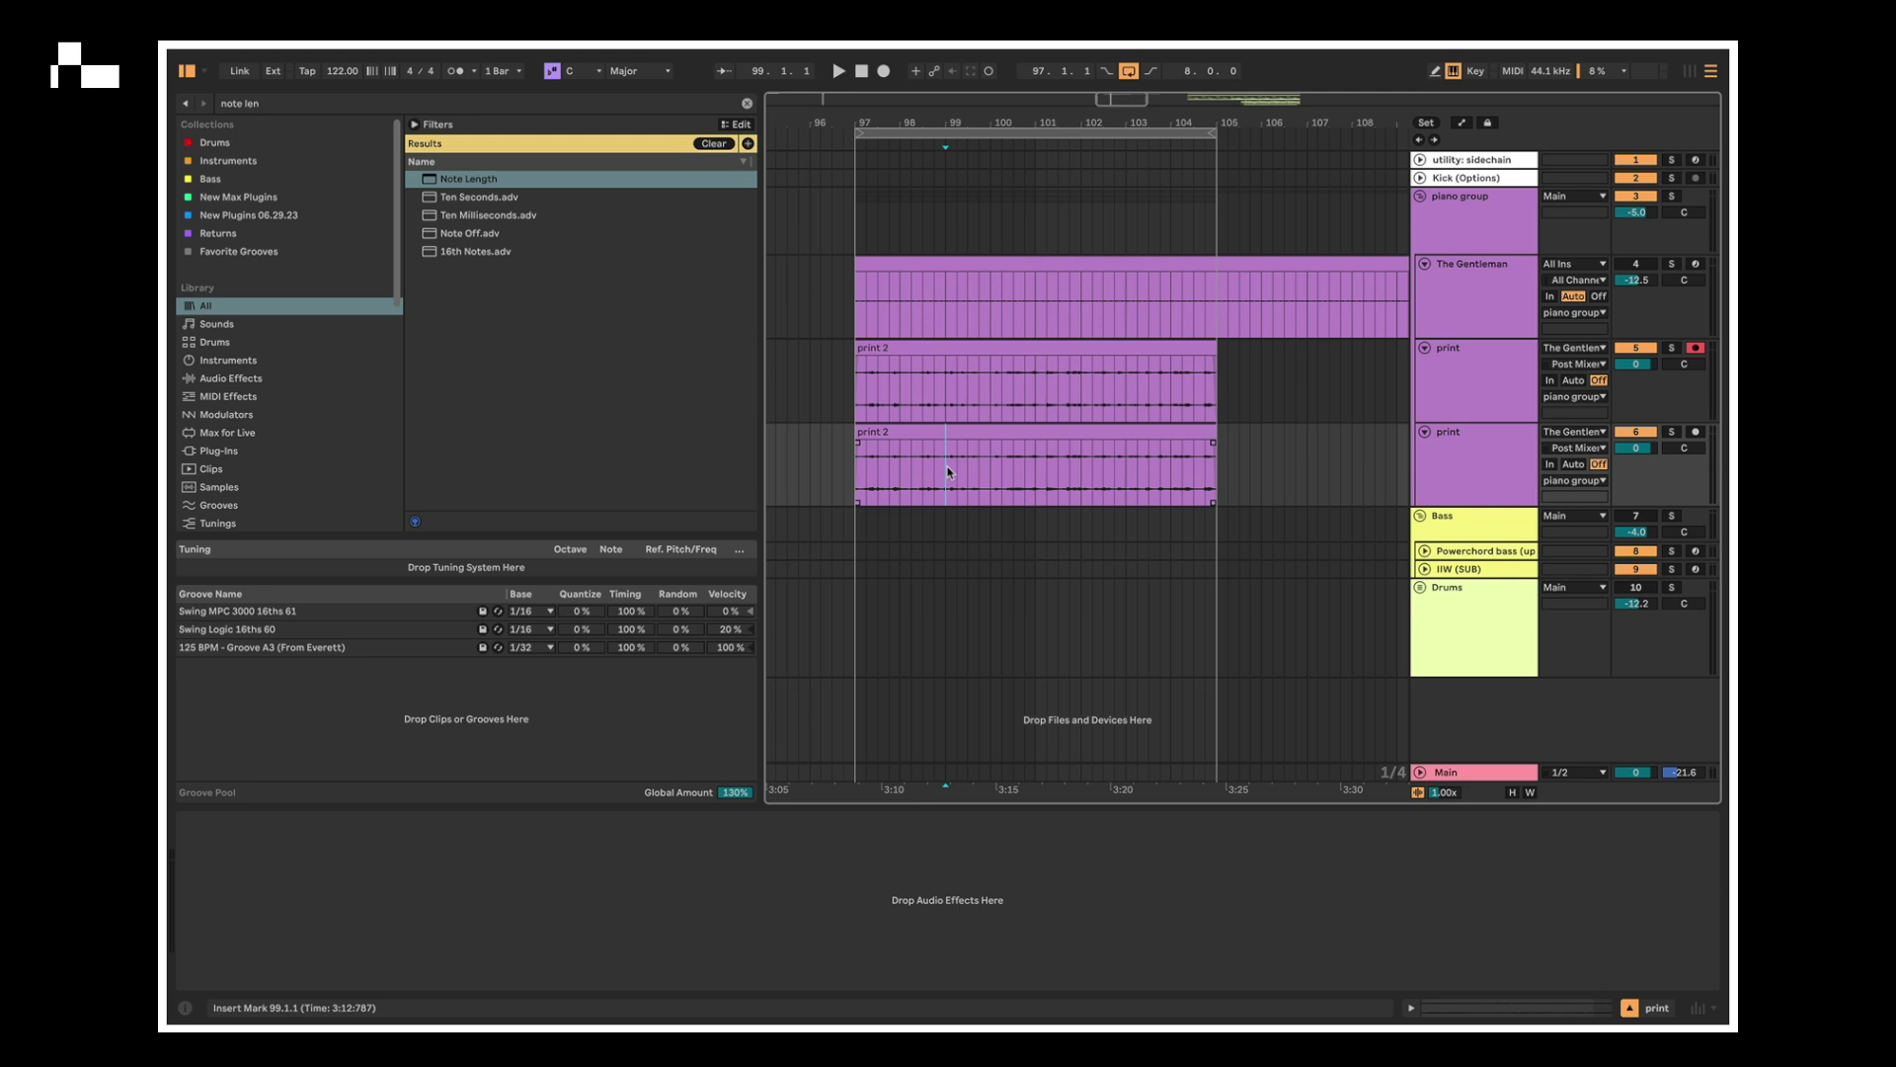
drag(947, 472, 1039, 478)
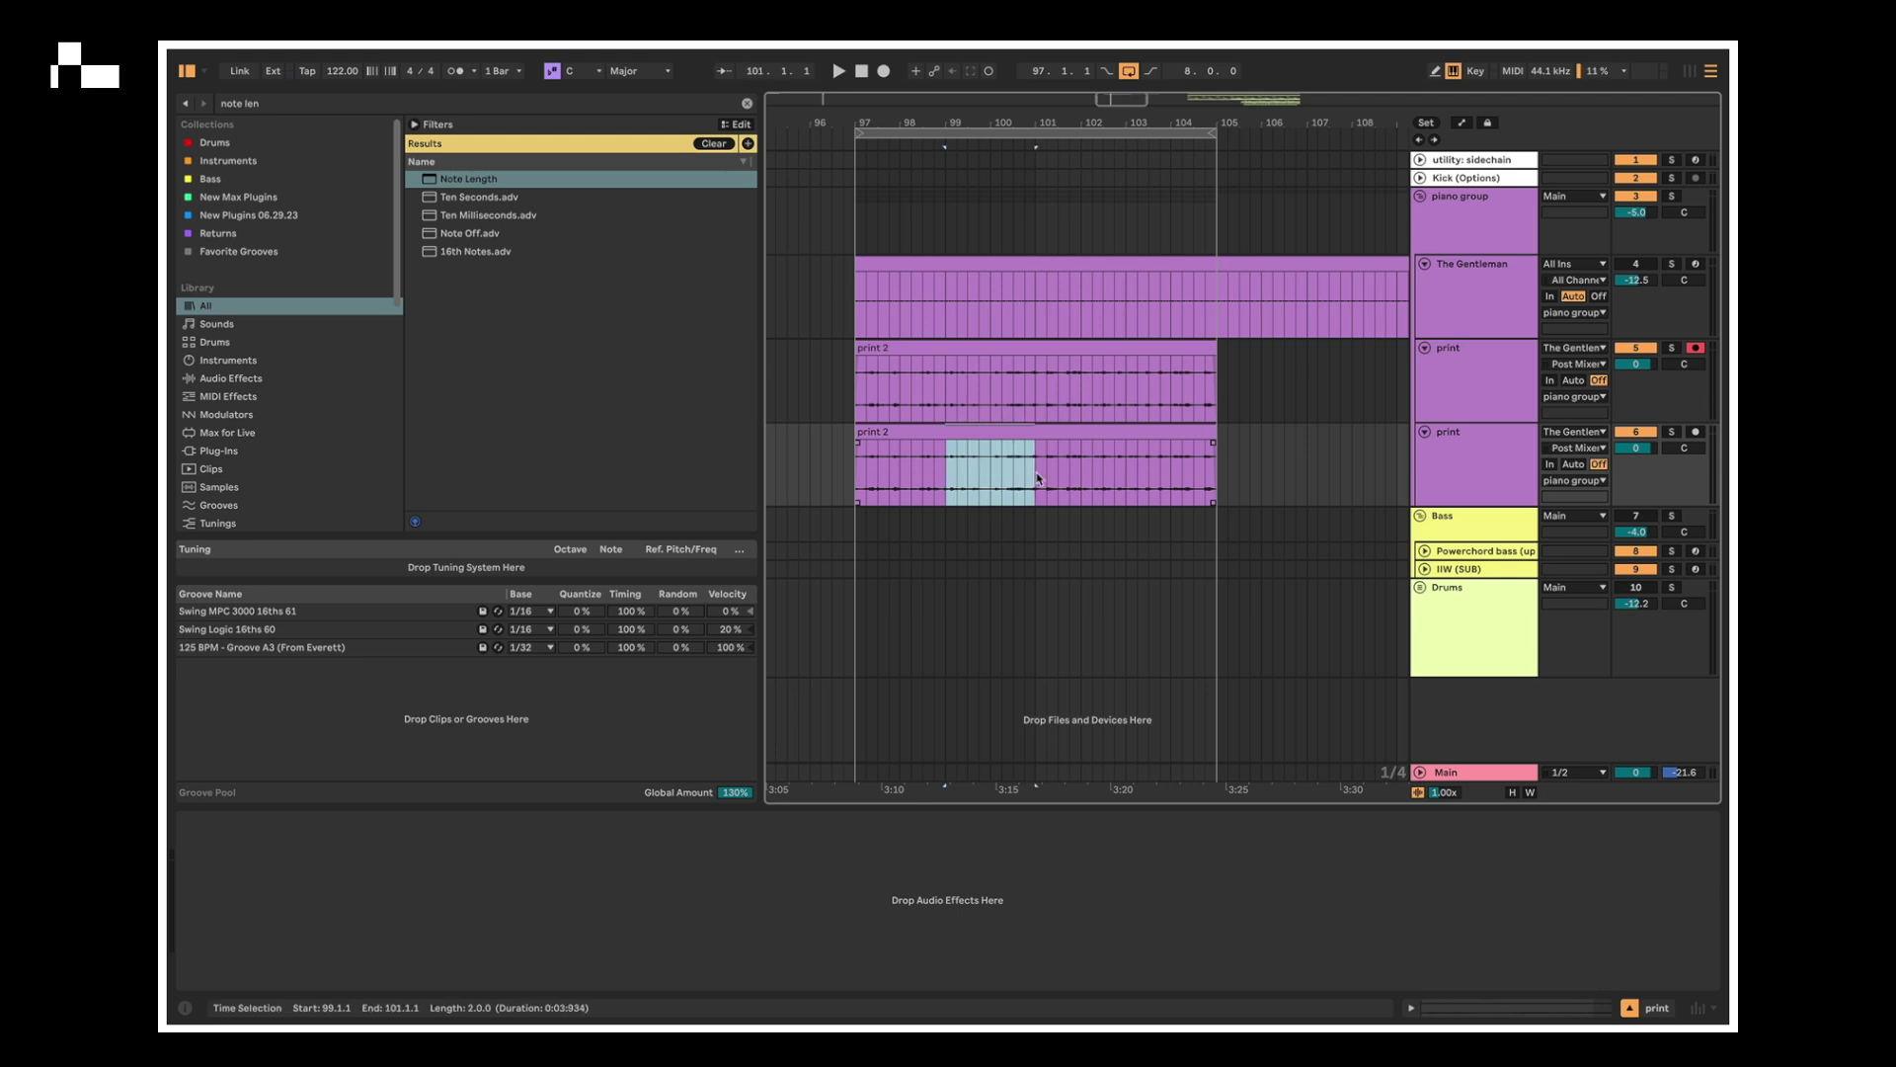
click(875, 453)
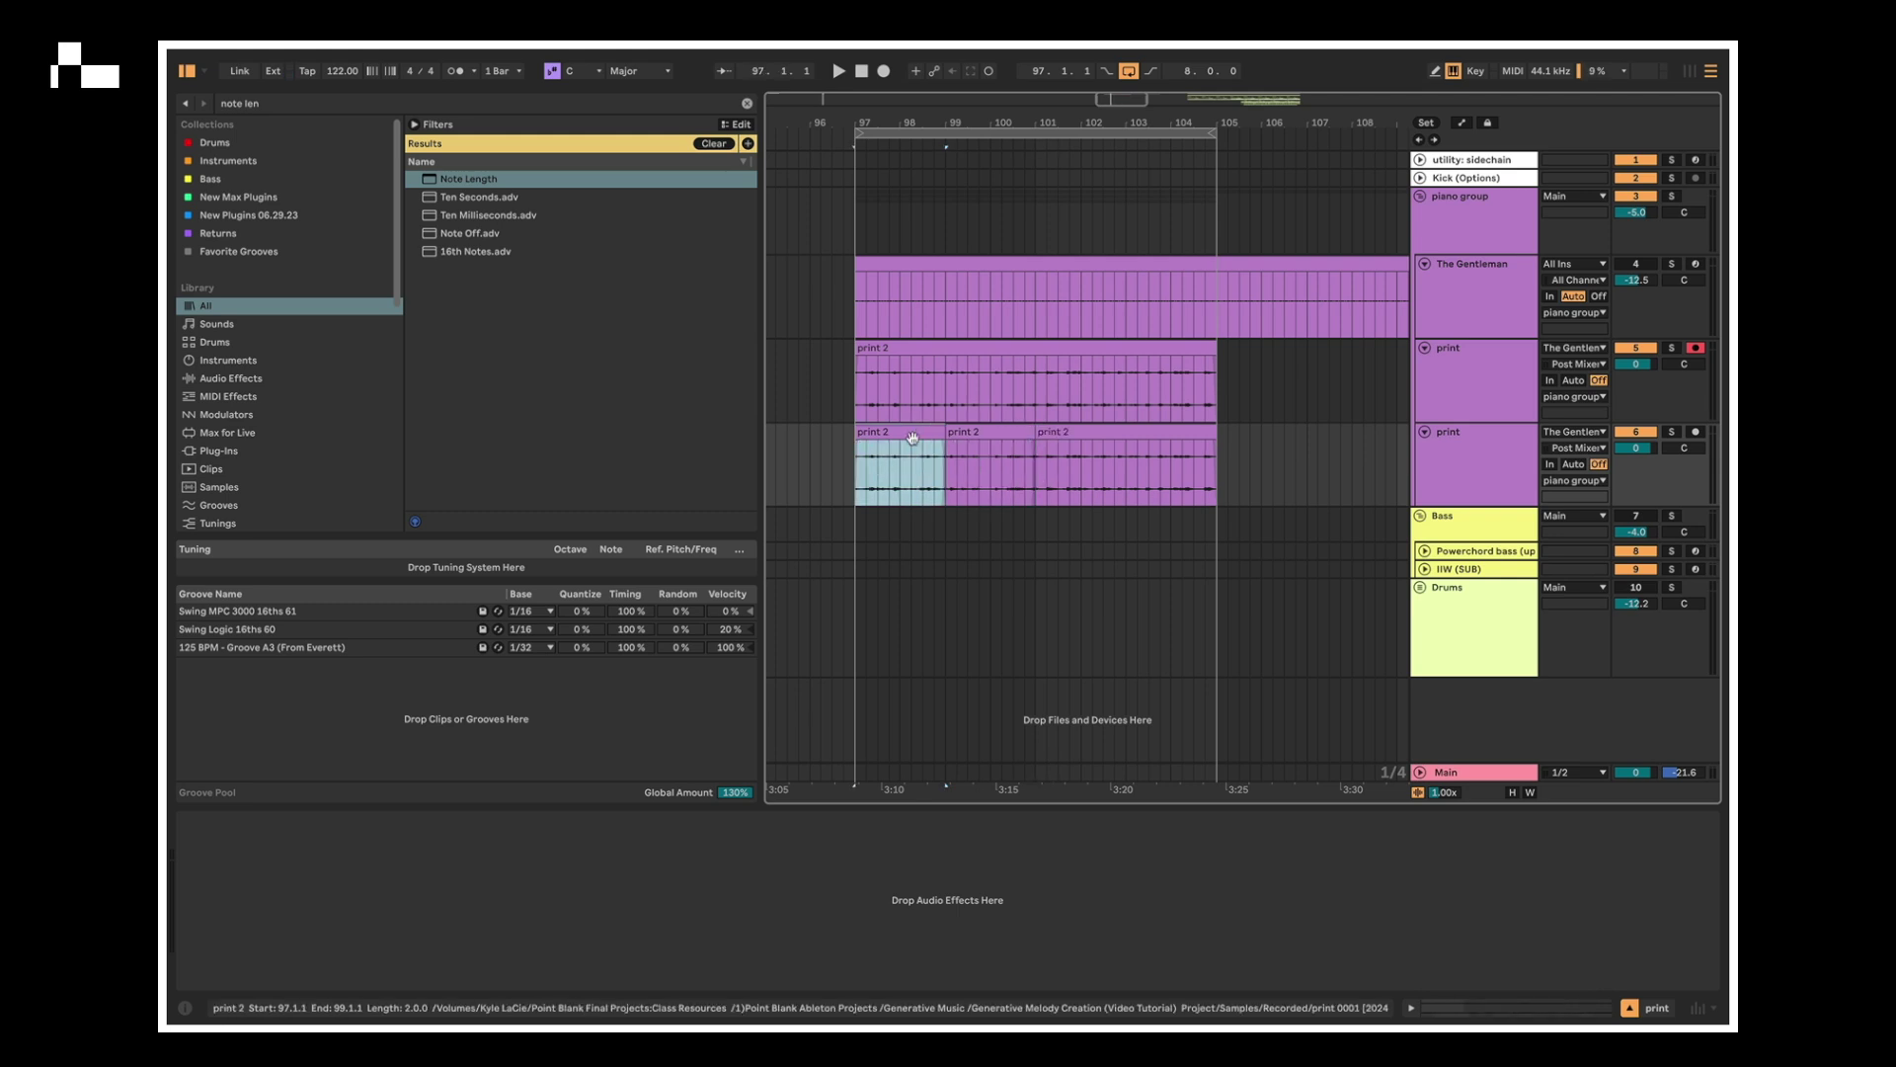
- Solo the original print track for playback, then cut the duplicate's first clip at 98.2.1 and delete the remainder up to bar 99
click(1669, 350)
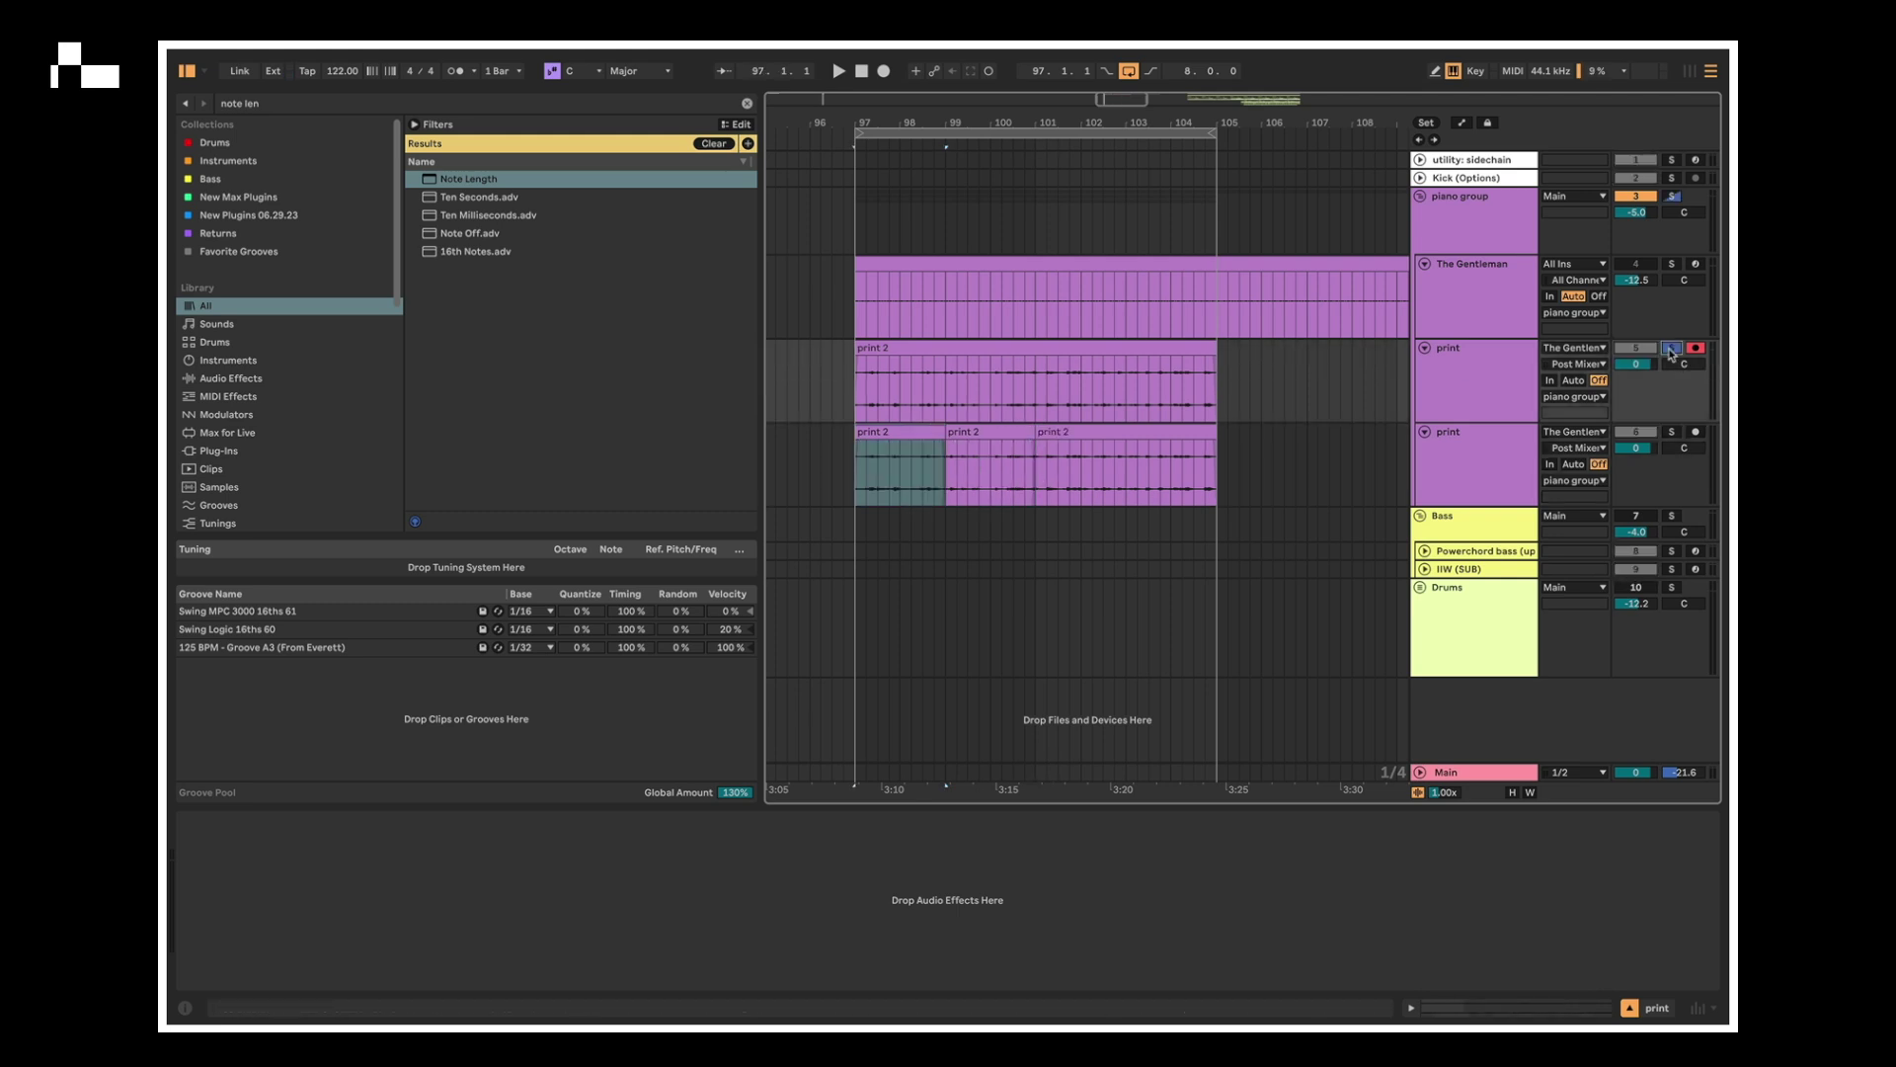
key(space)
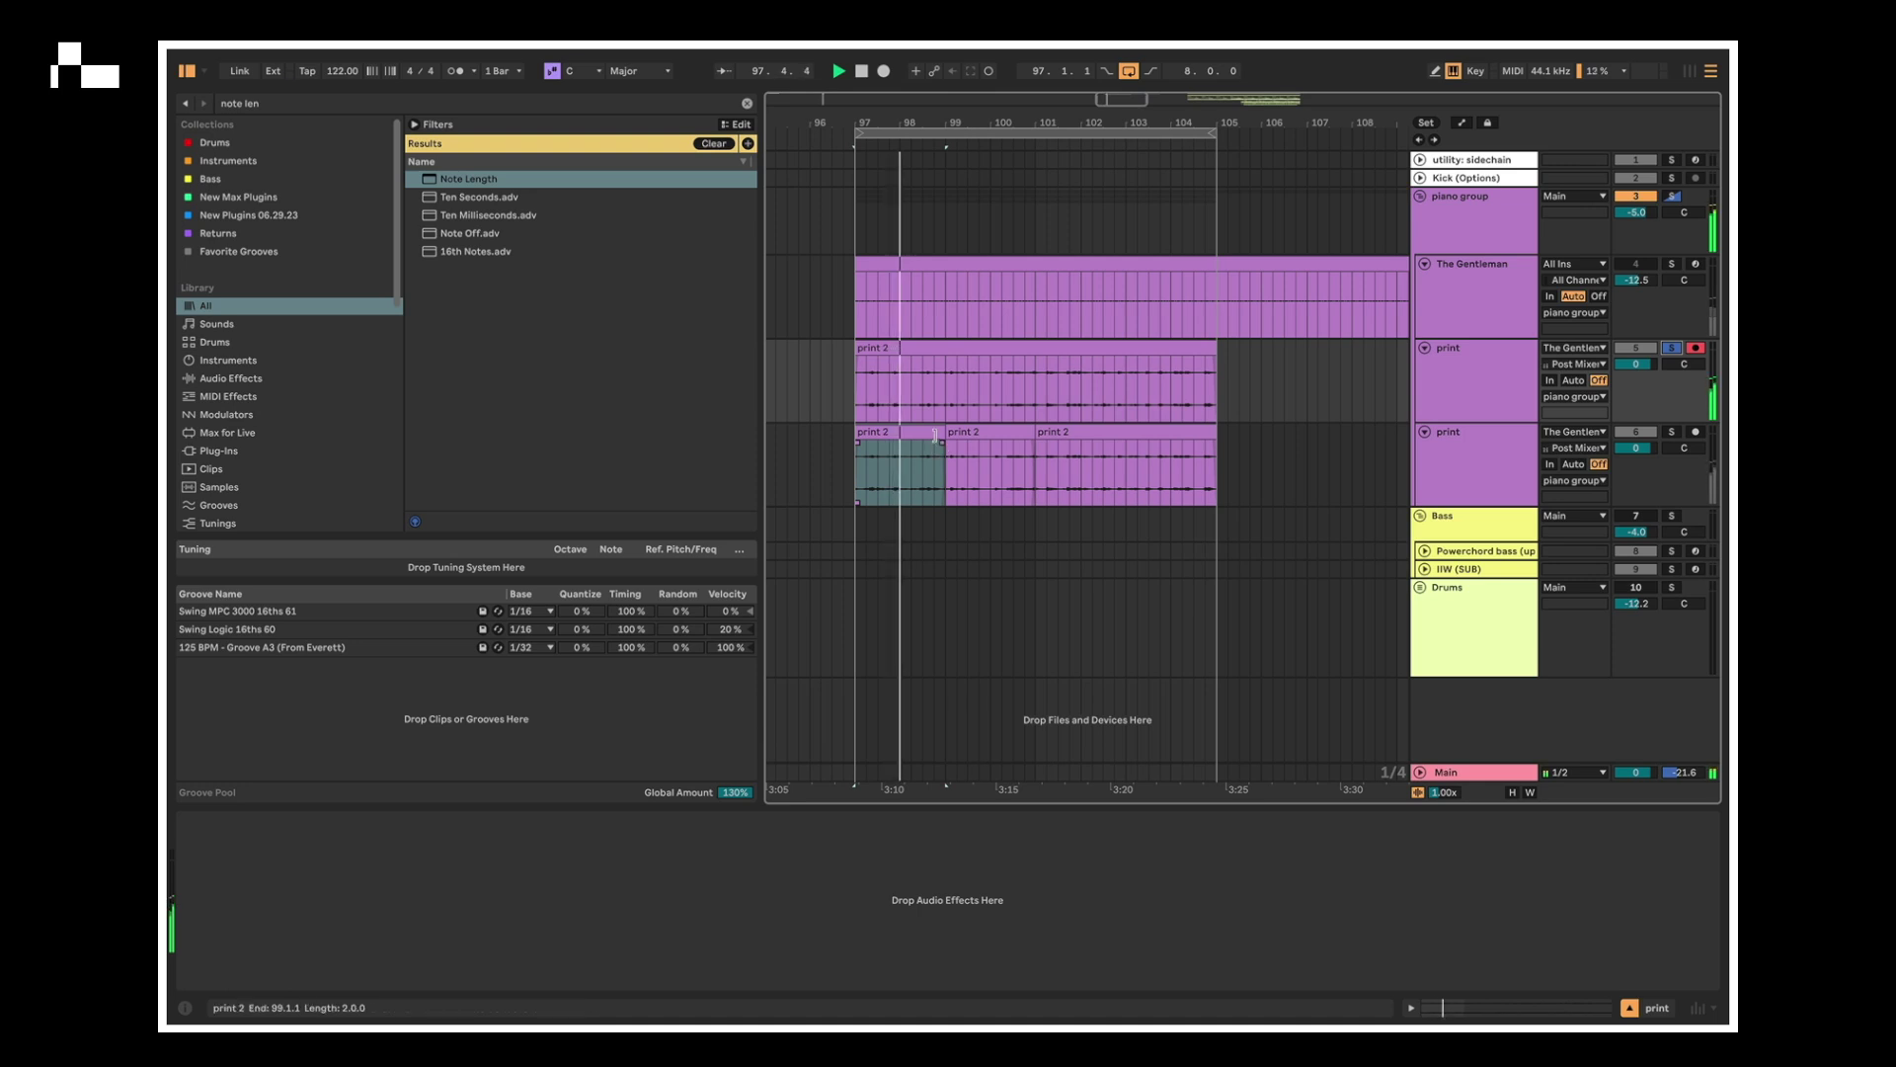
click(912, 468)
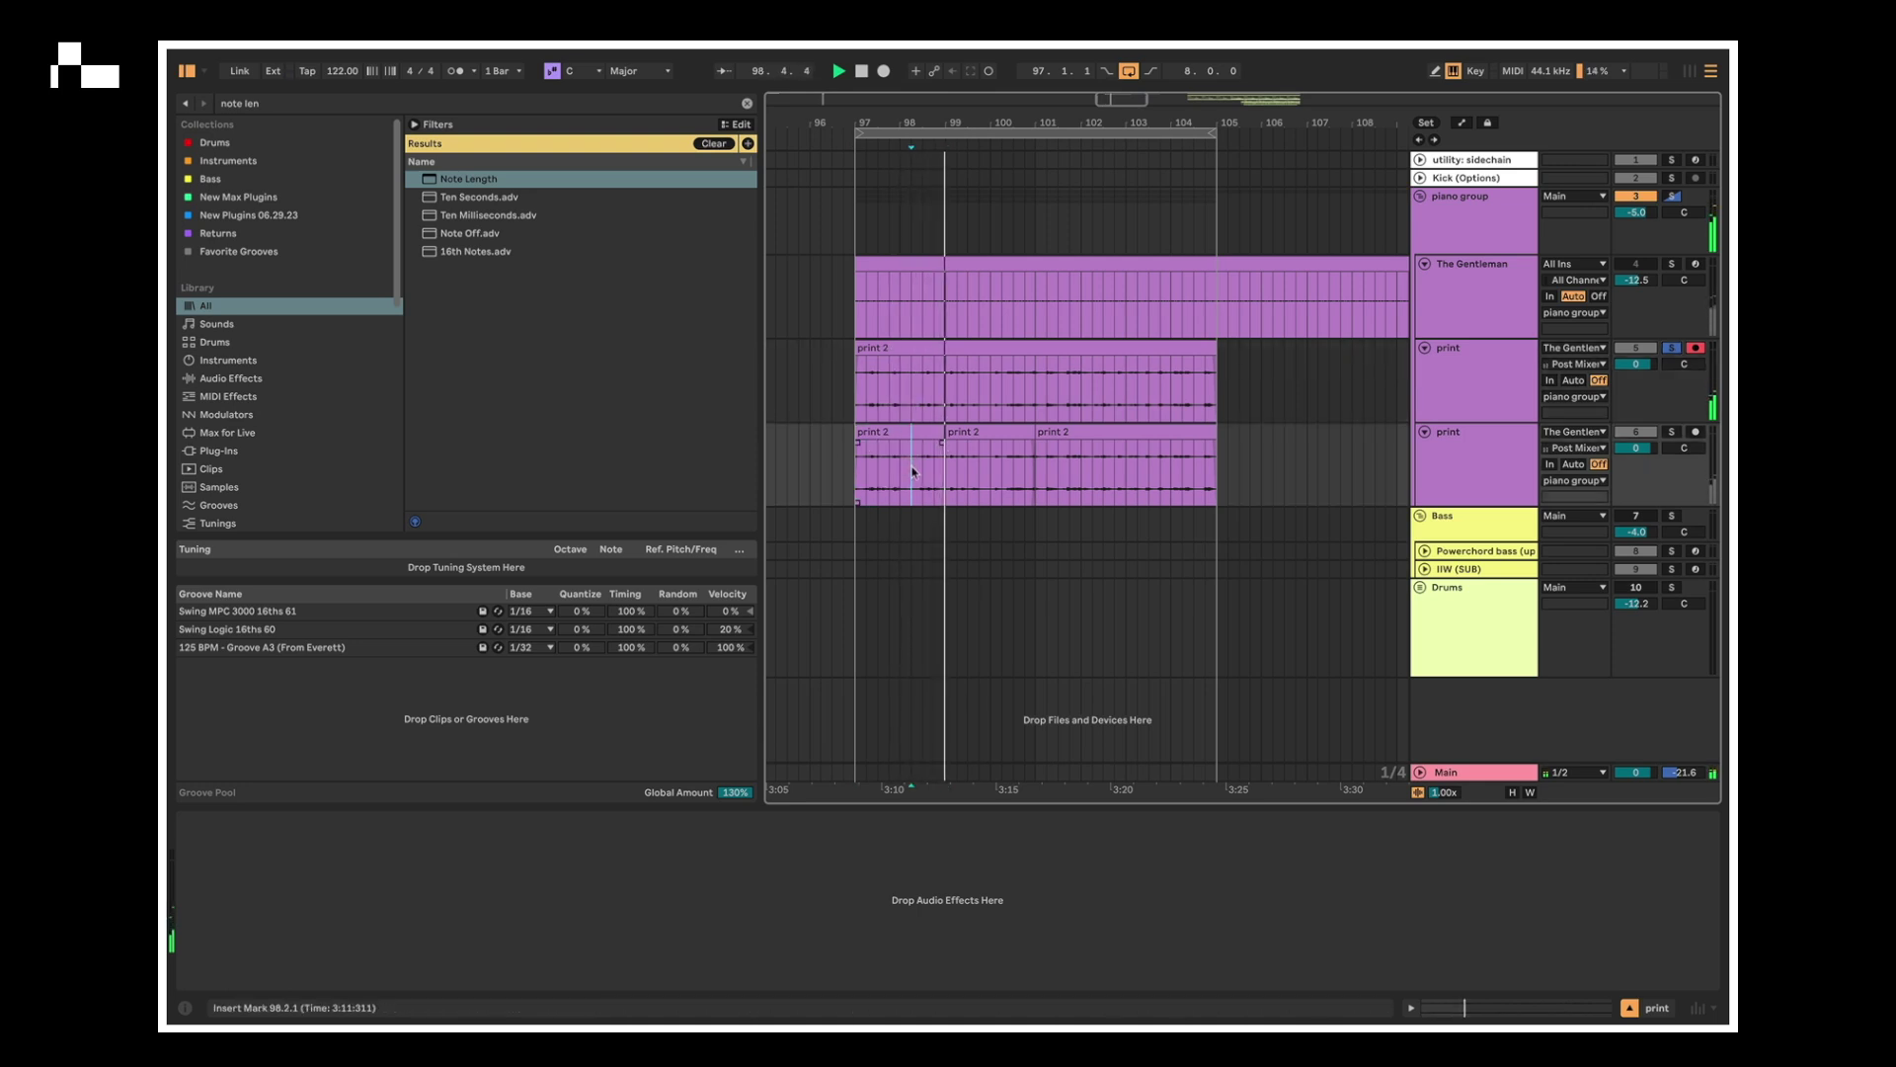
click(926, 435)
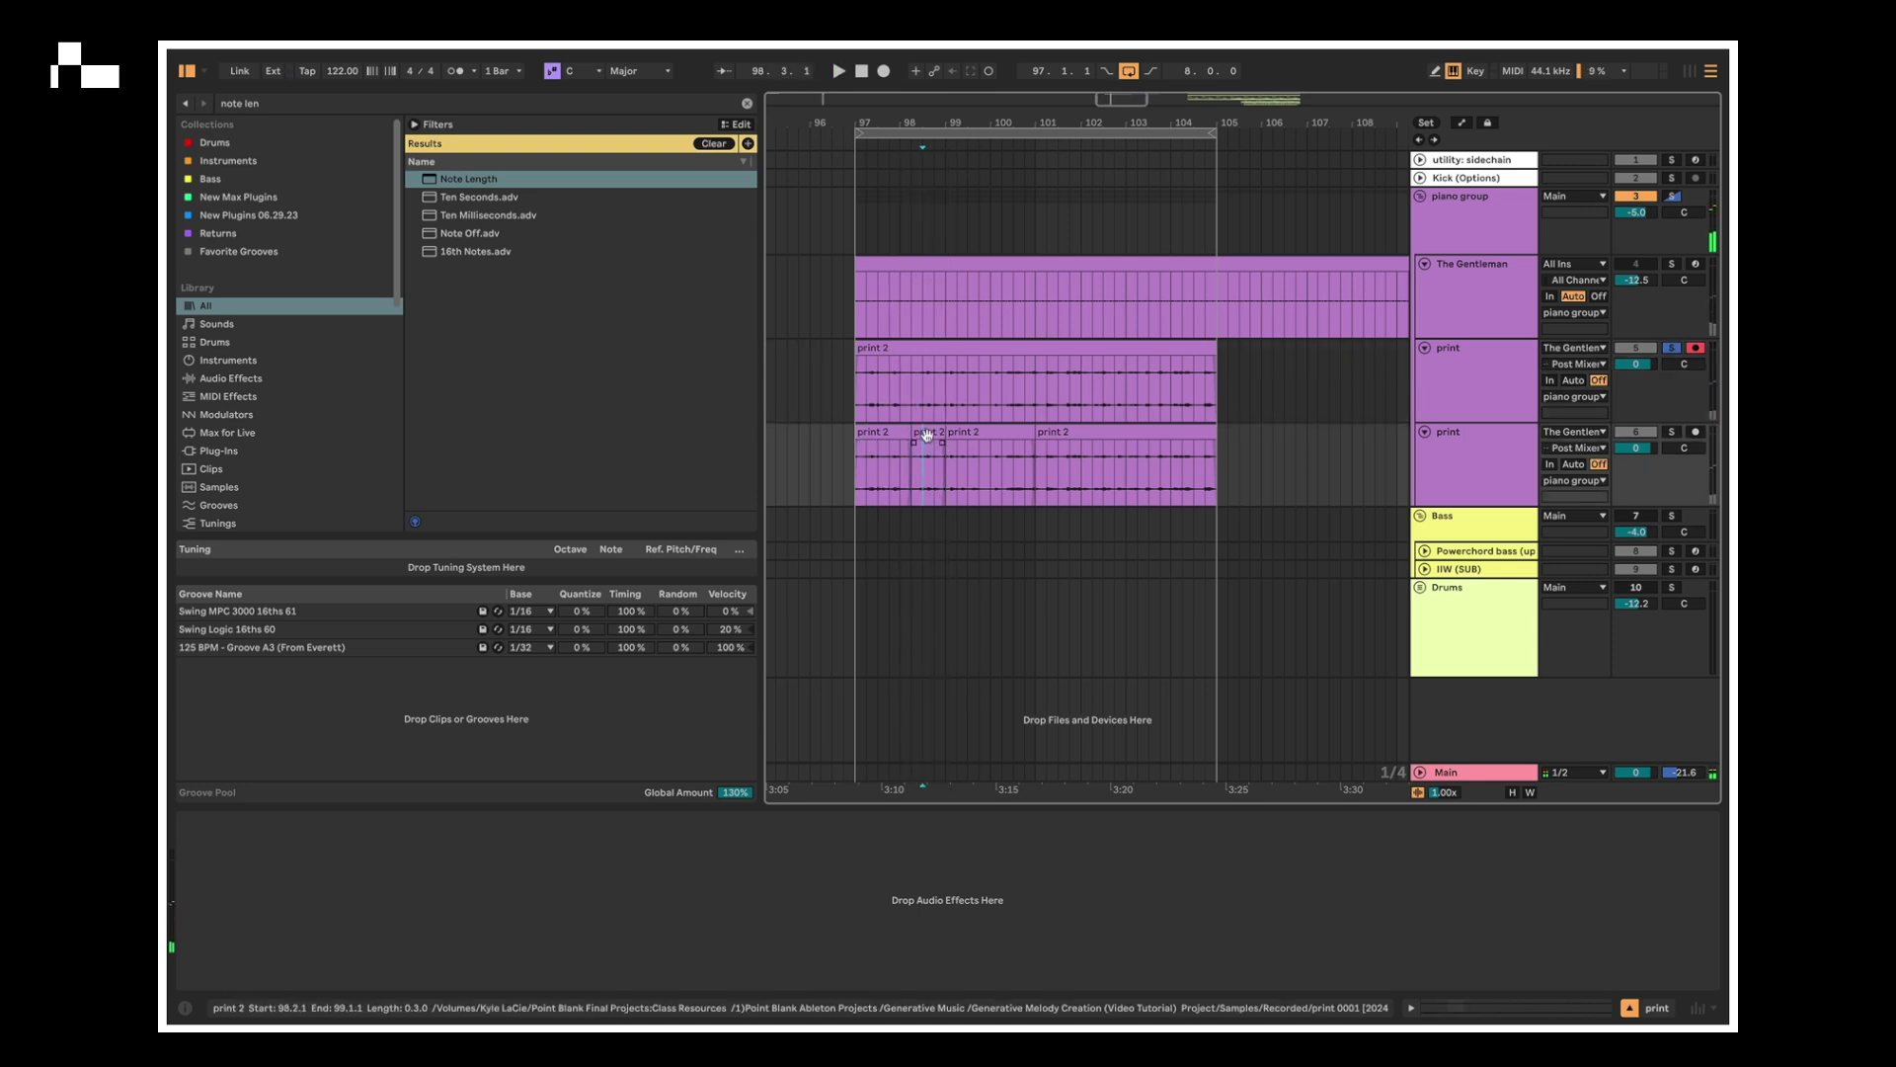
key(Delete)
- Audition the trimmed first clip, then unsolo and mute the original print track so the duplicate is heard
click(867, 436)
key(space)
scroll(866, 439, up, 2)
scroll(867, 438, up, 1)
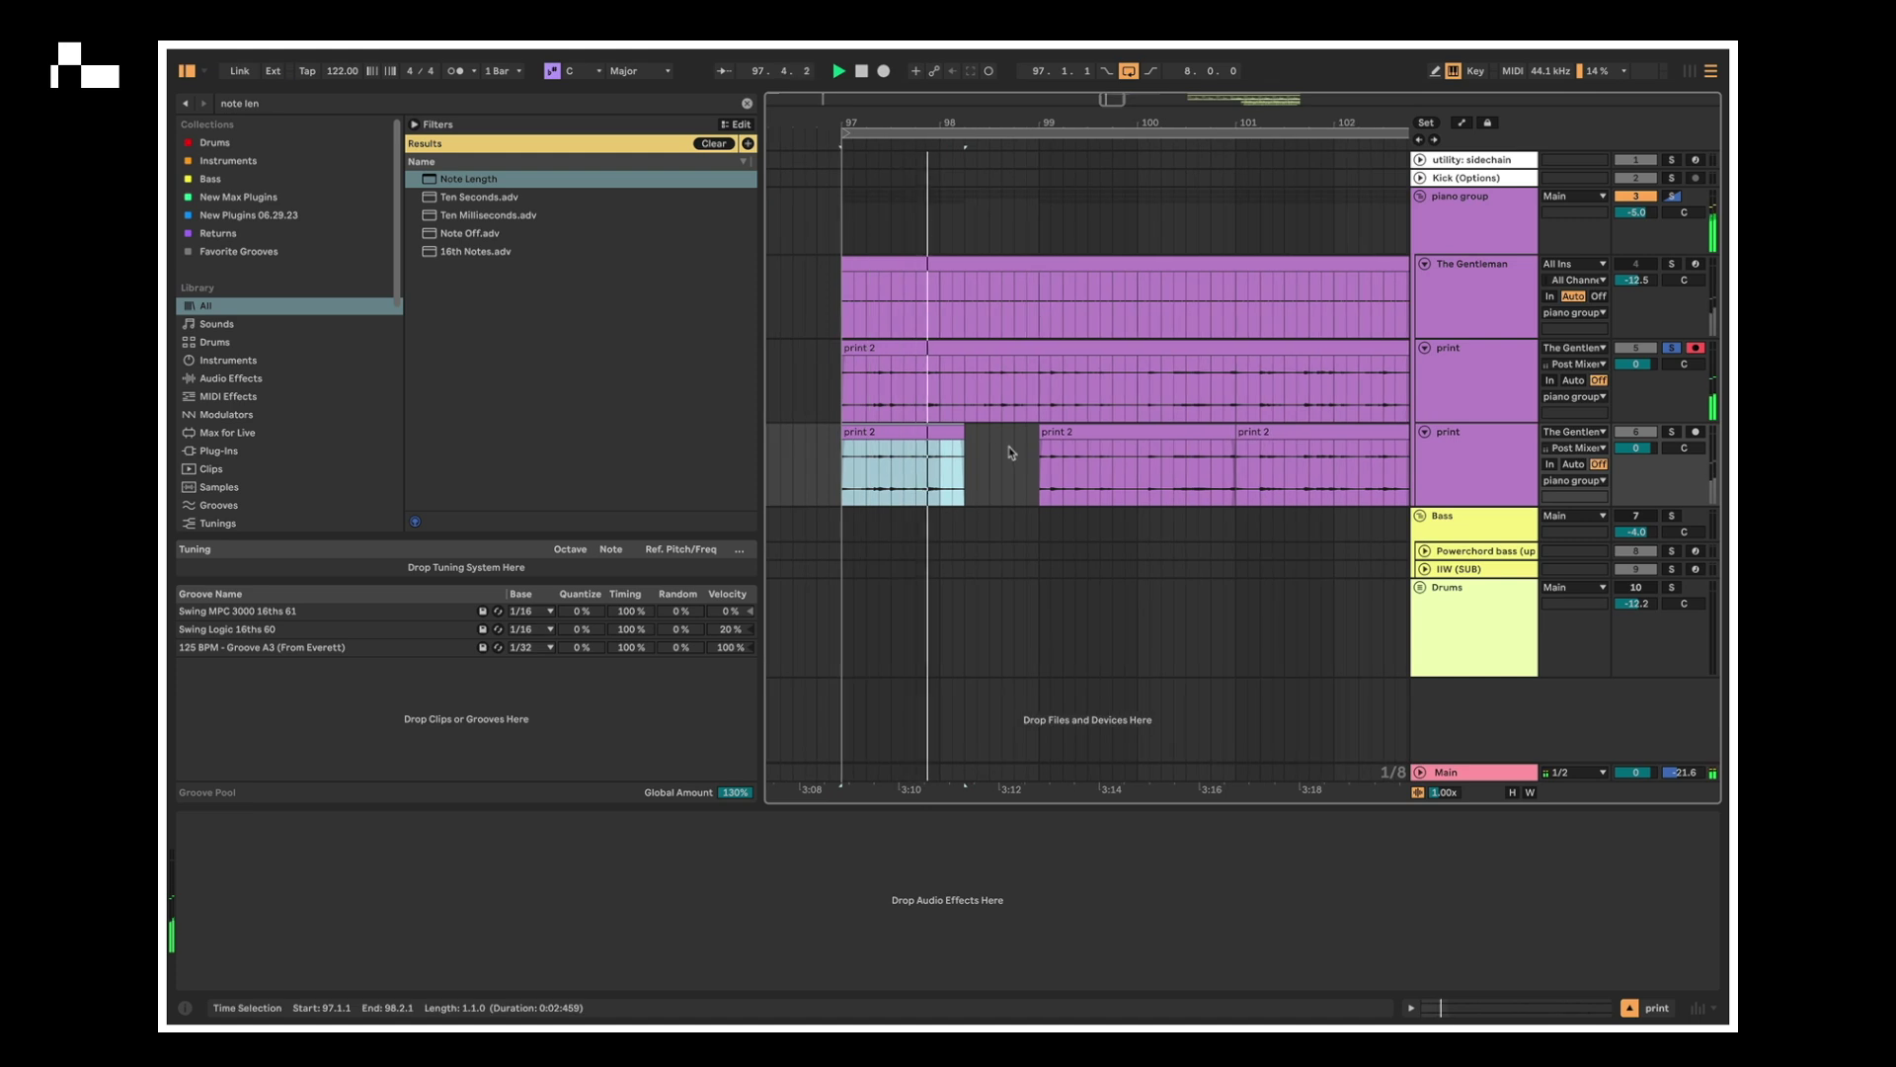
click(1667, 348)
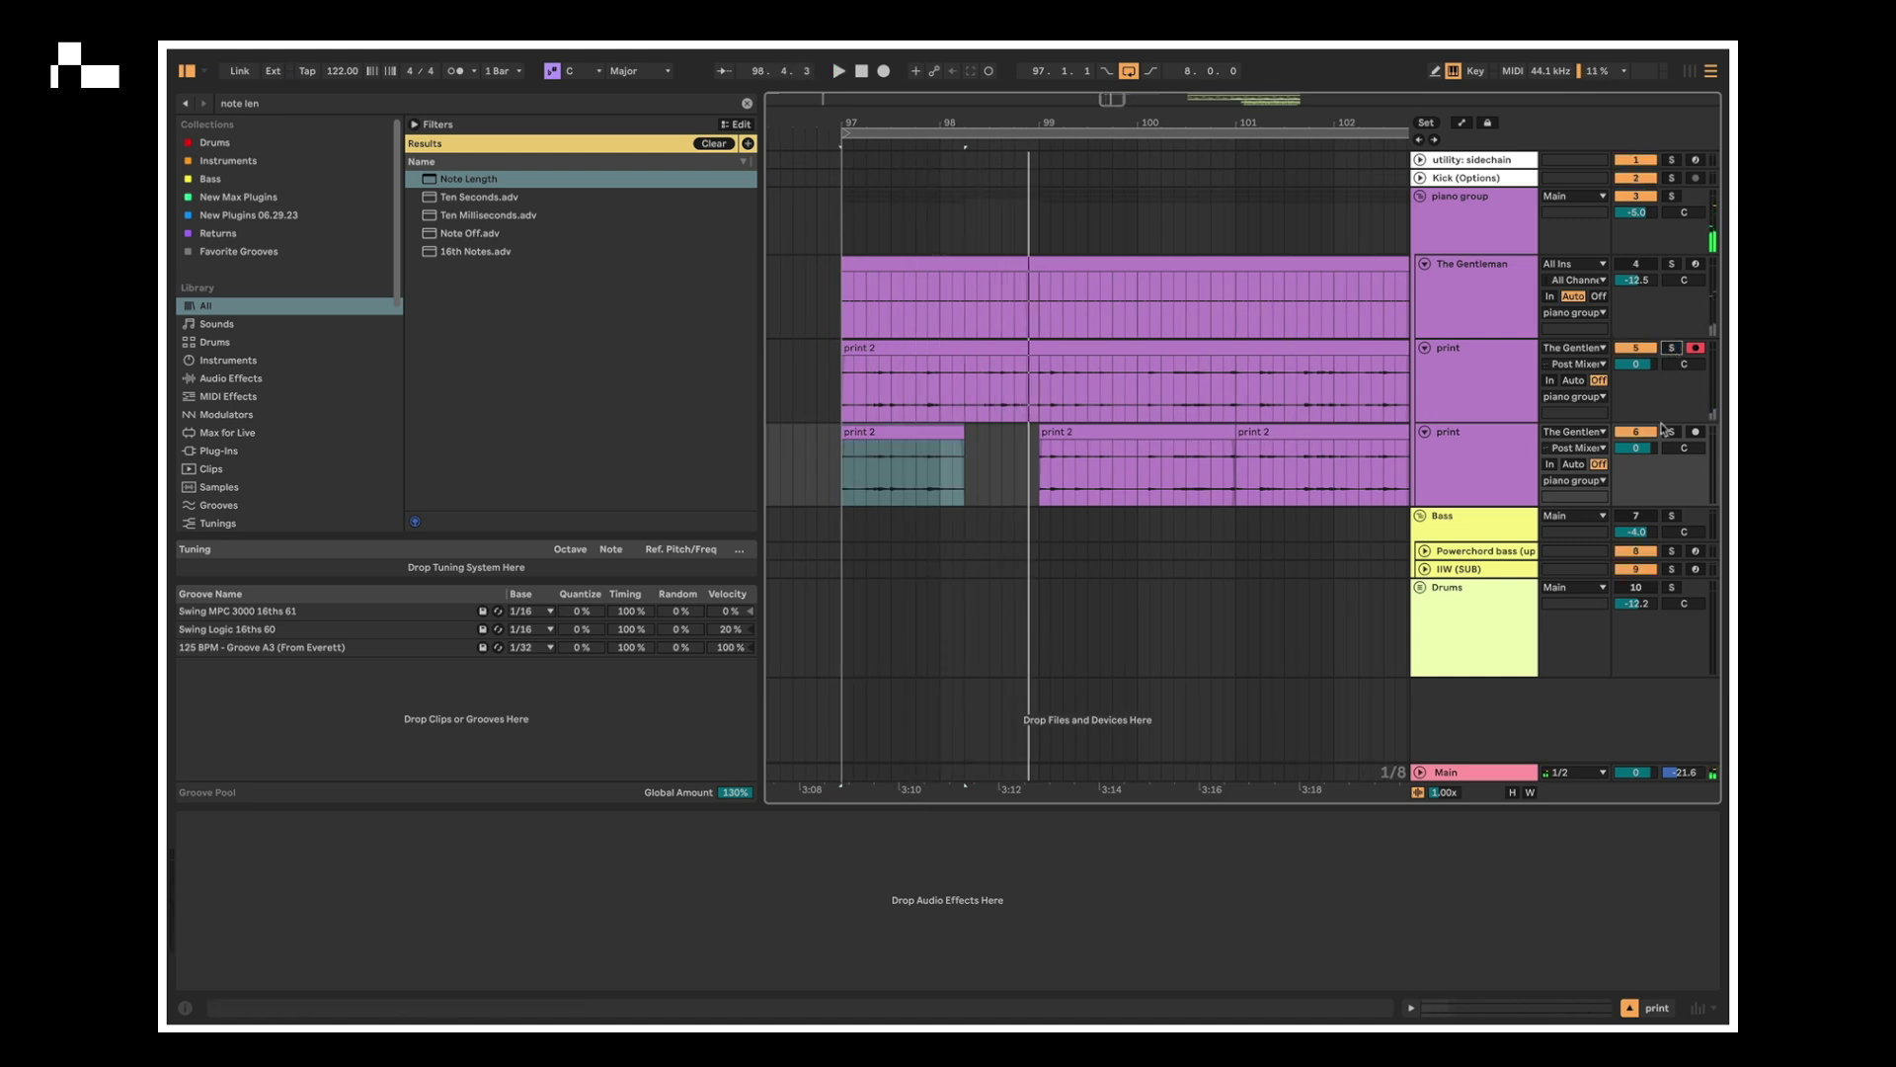
click(1640, 350)
key(space)
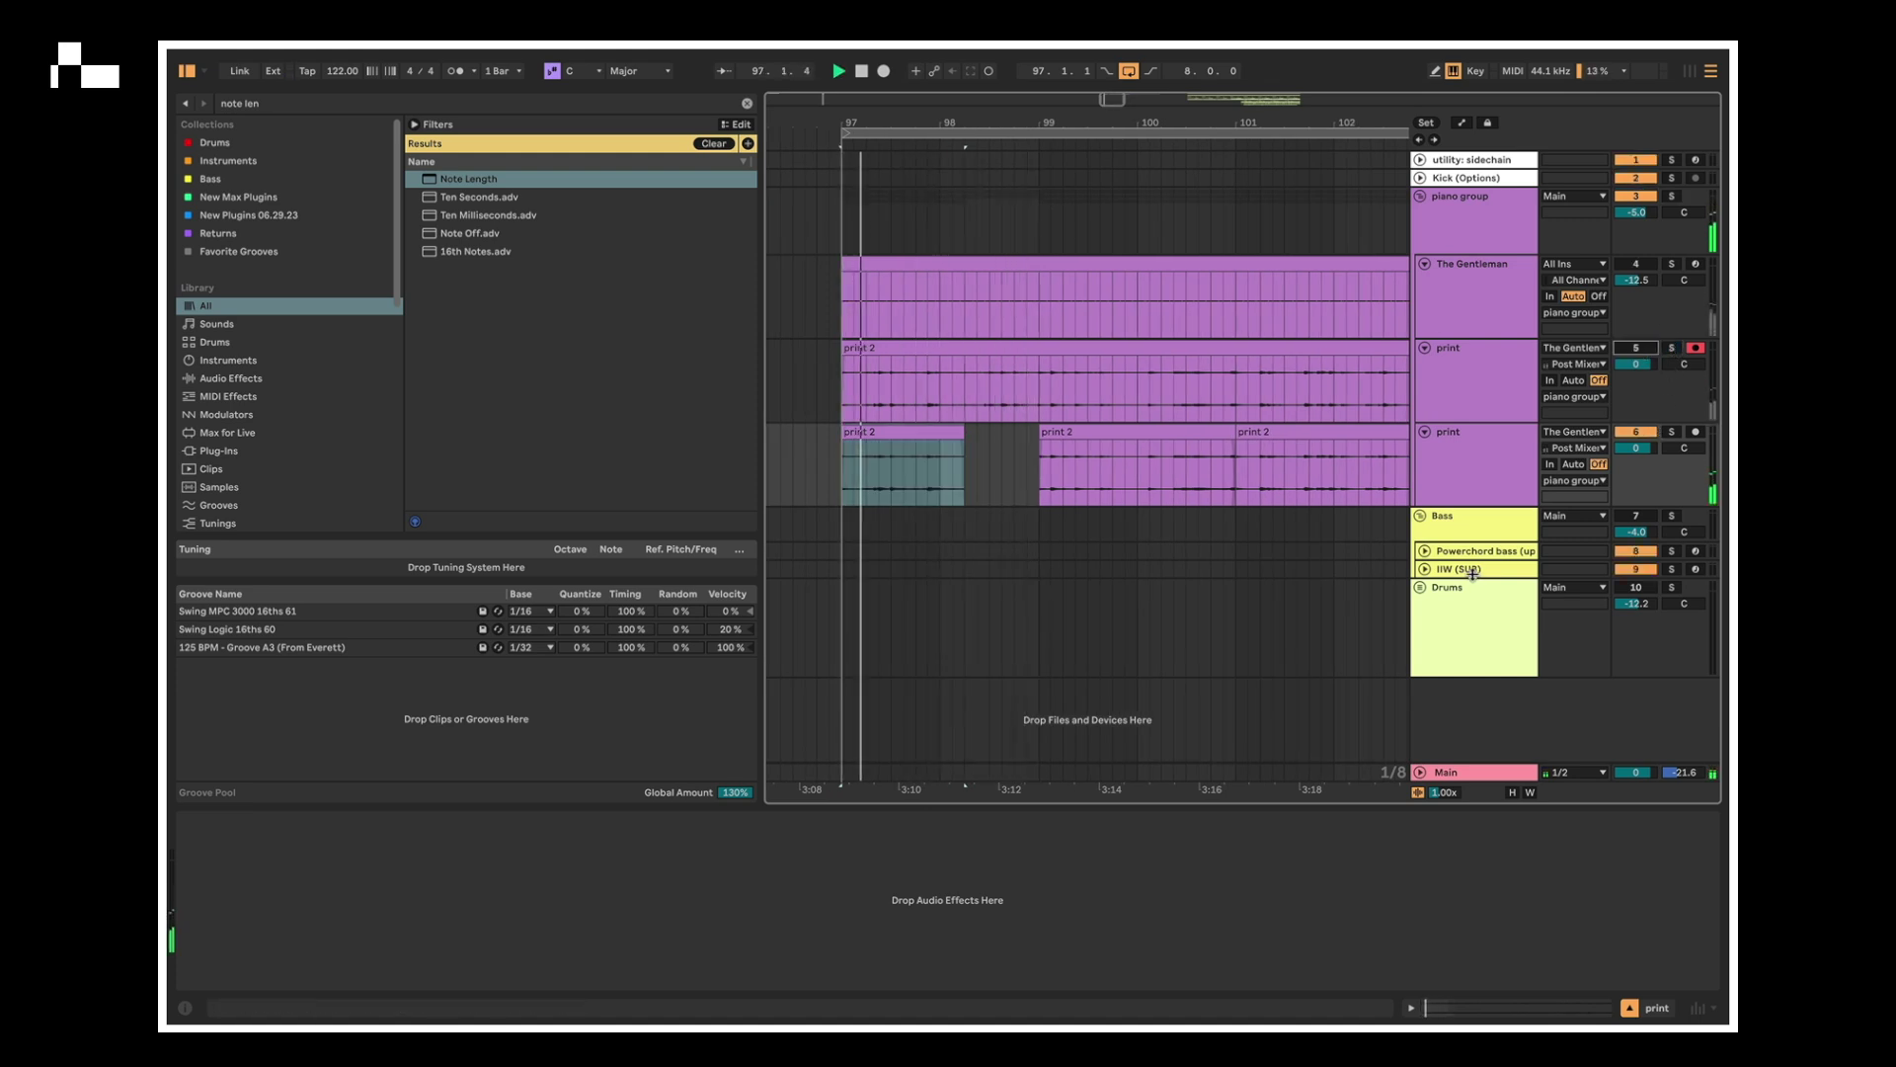
- Trim the duplicate track's second clip to end at bar 100 and fade out the ends of its first two clips
click(956, 454)
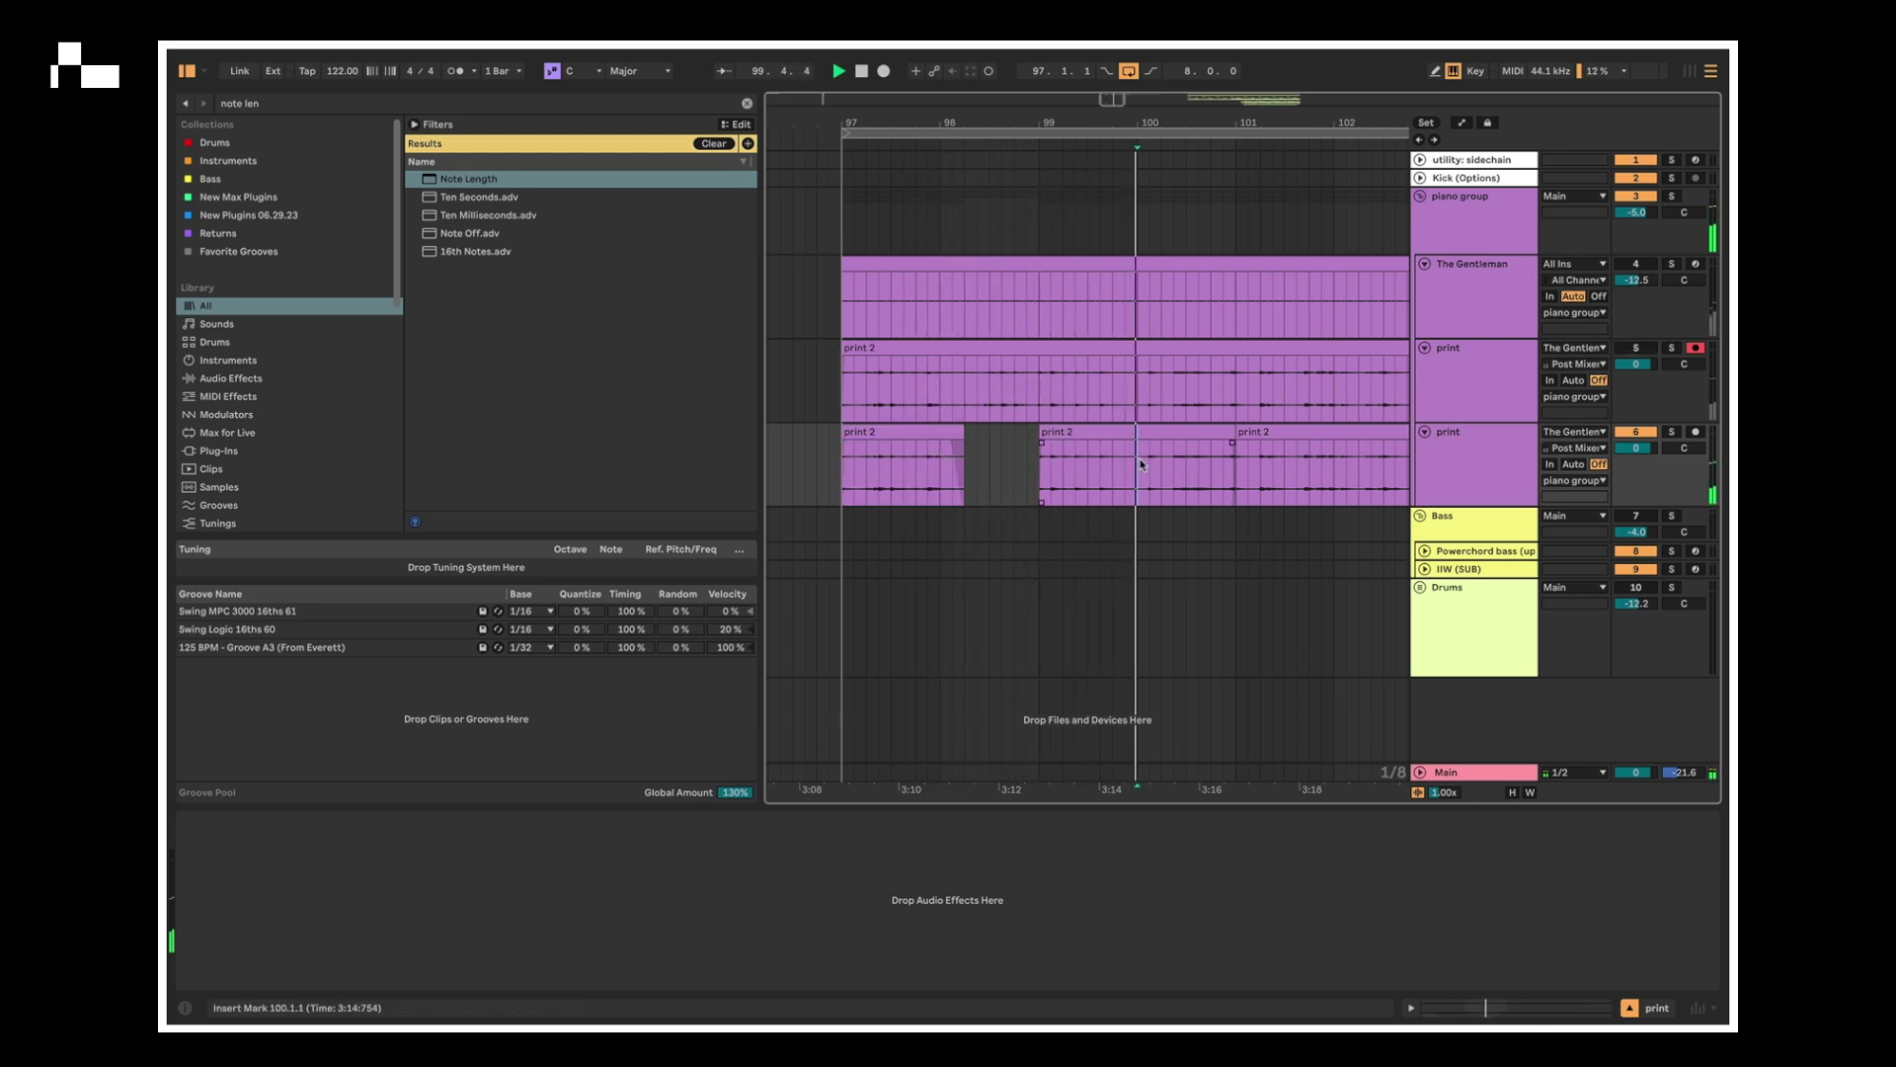
click(1172, 446)
click(1126, 447)
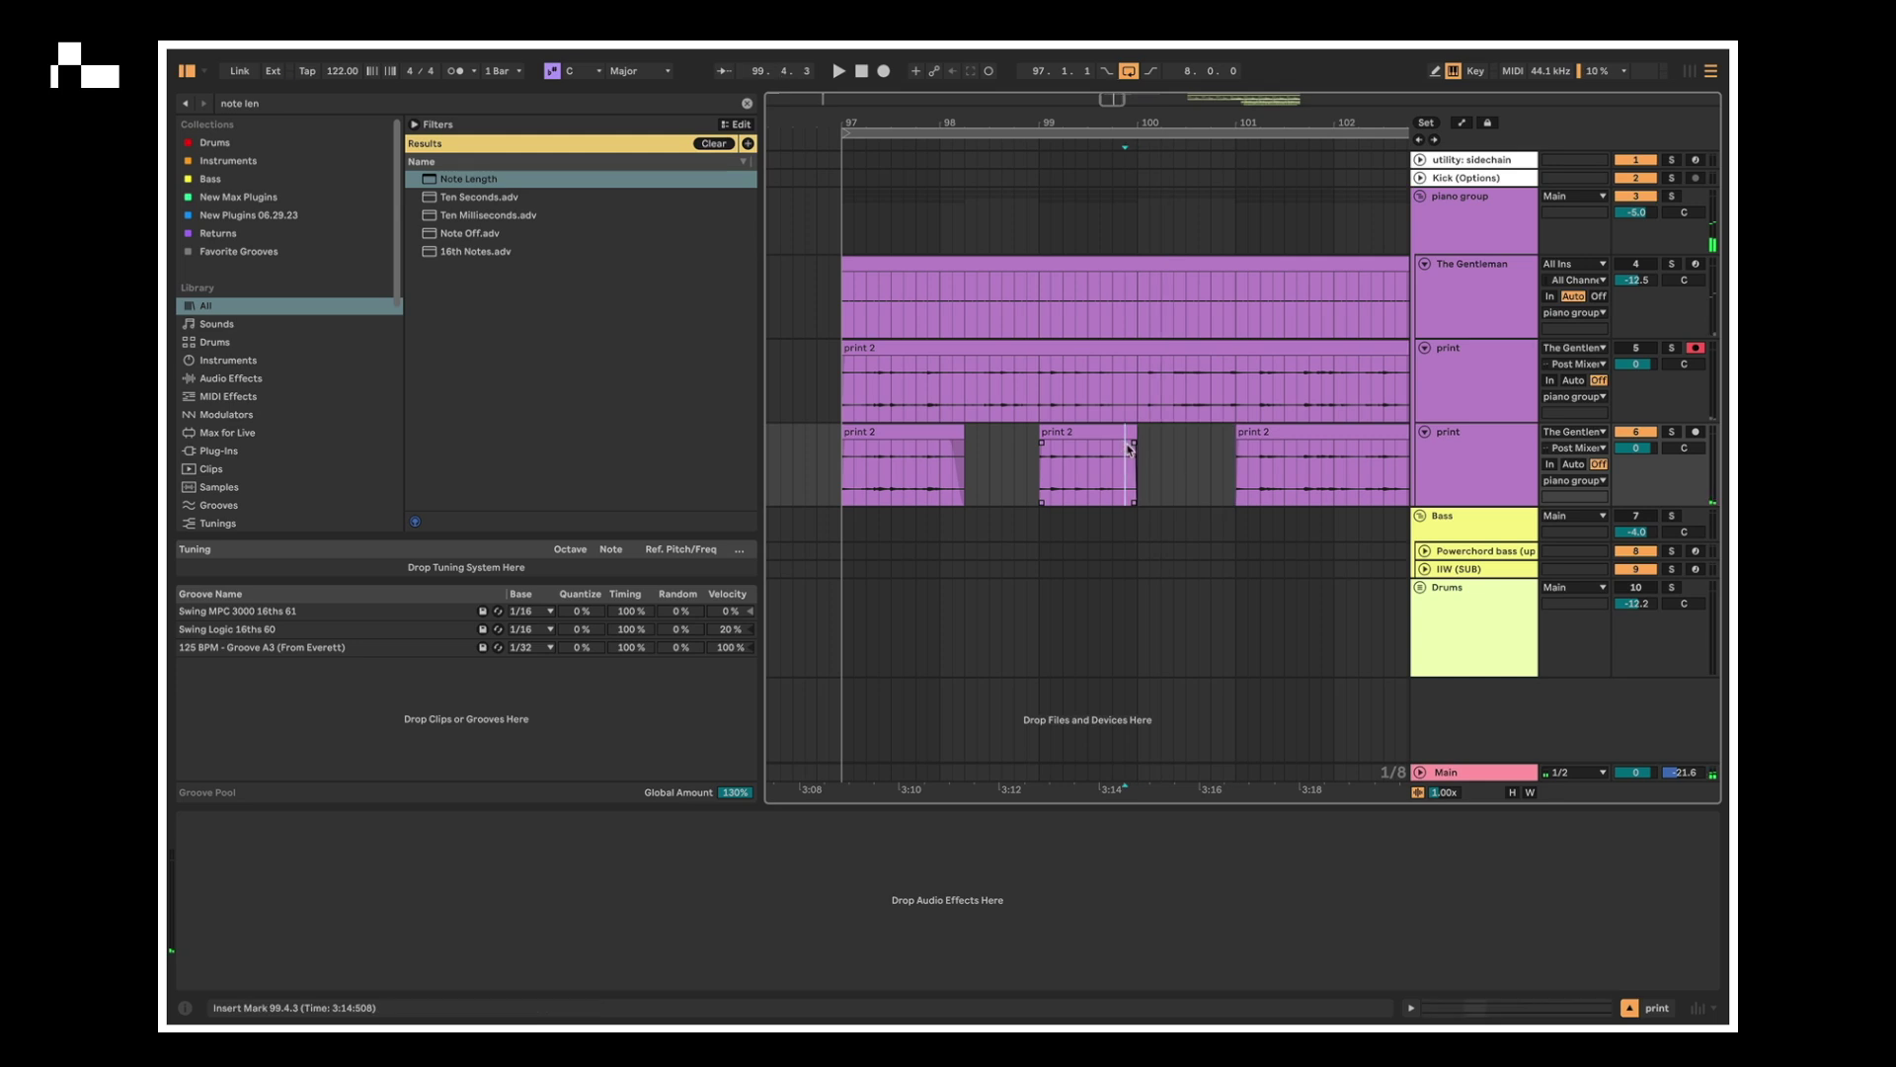
key(space)
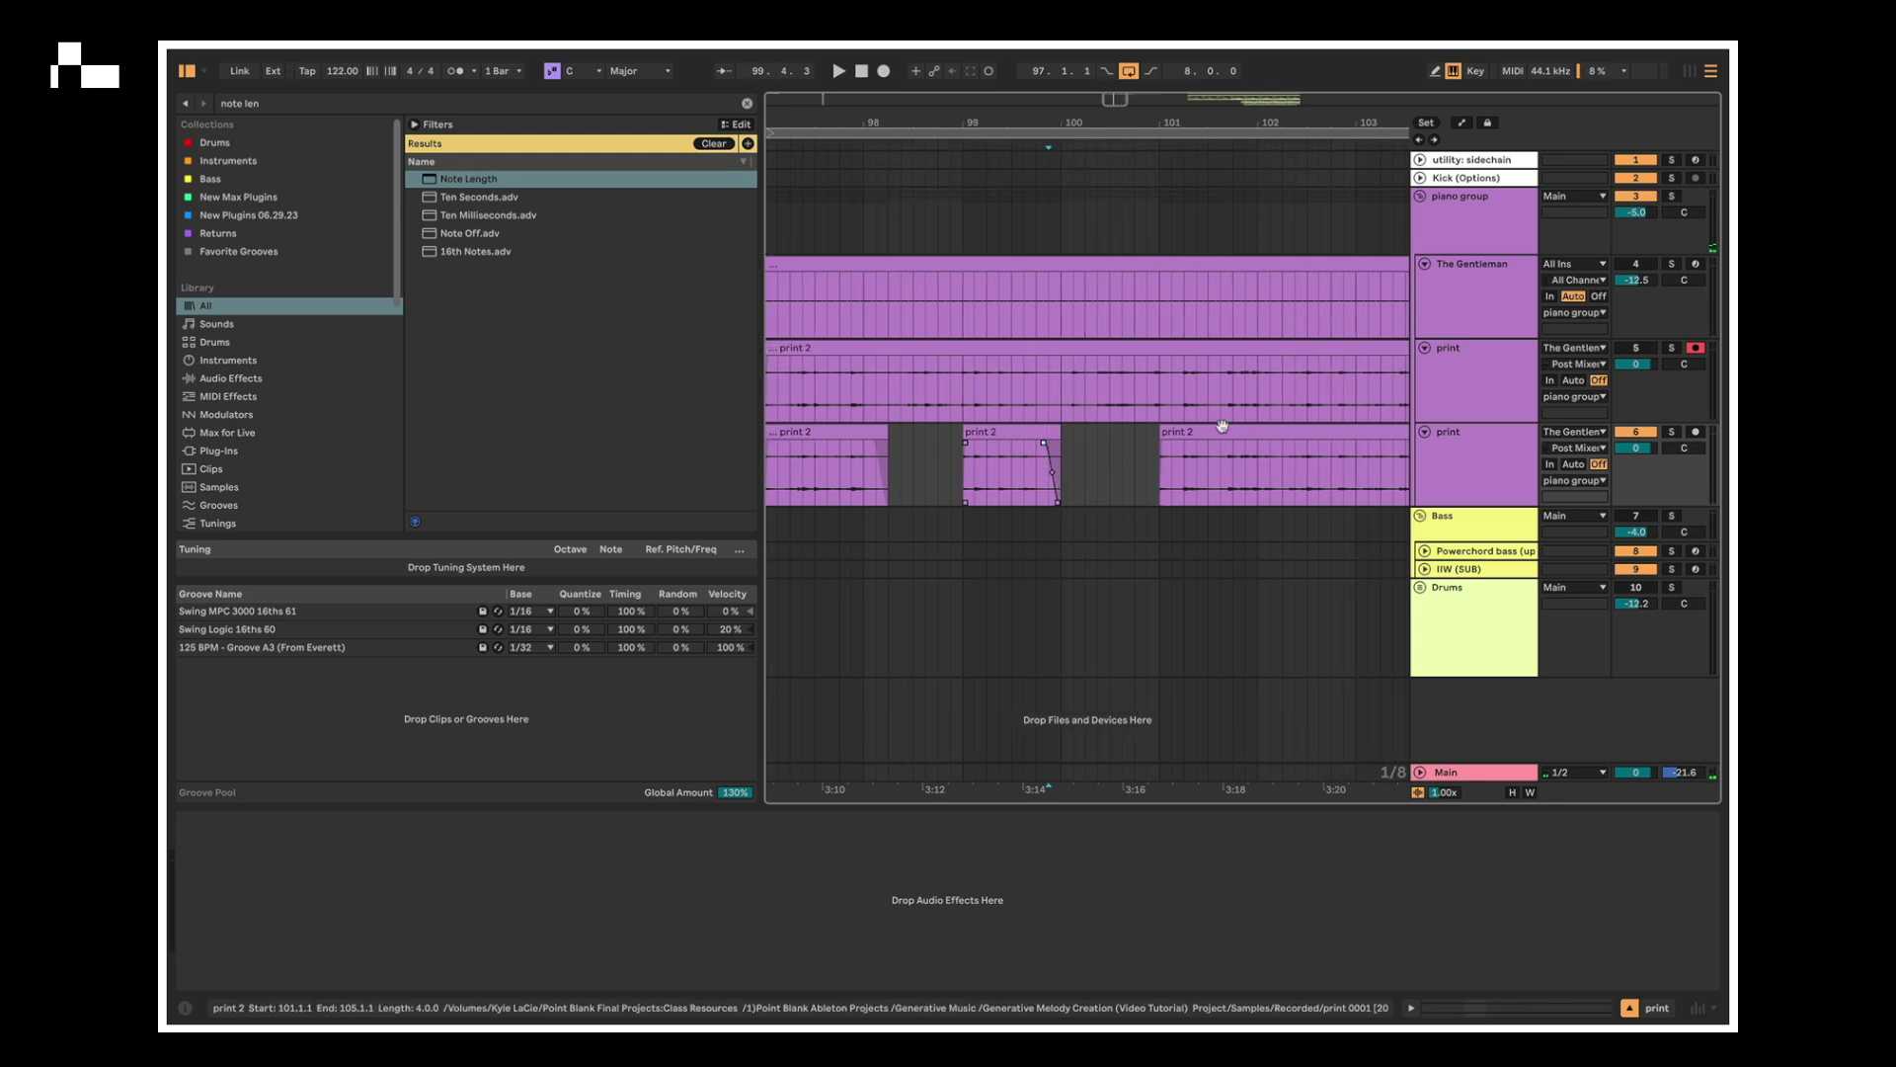
- Audition the duplicate track's third clip, split it at bar 103 and delete the material up to bar 105
click(1264, 432)
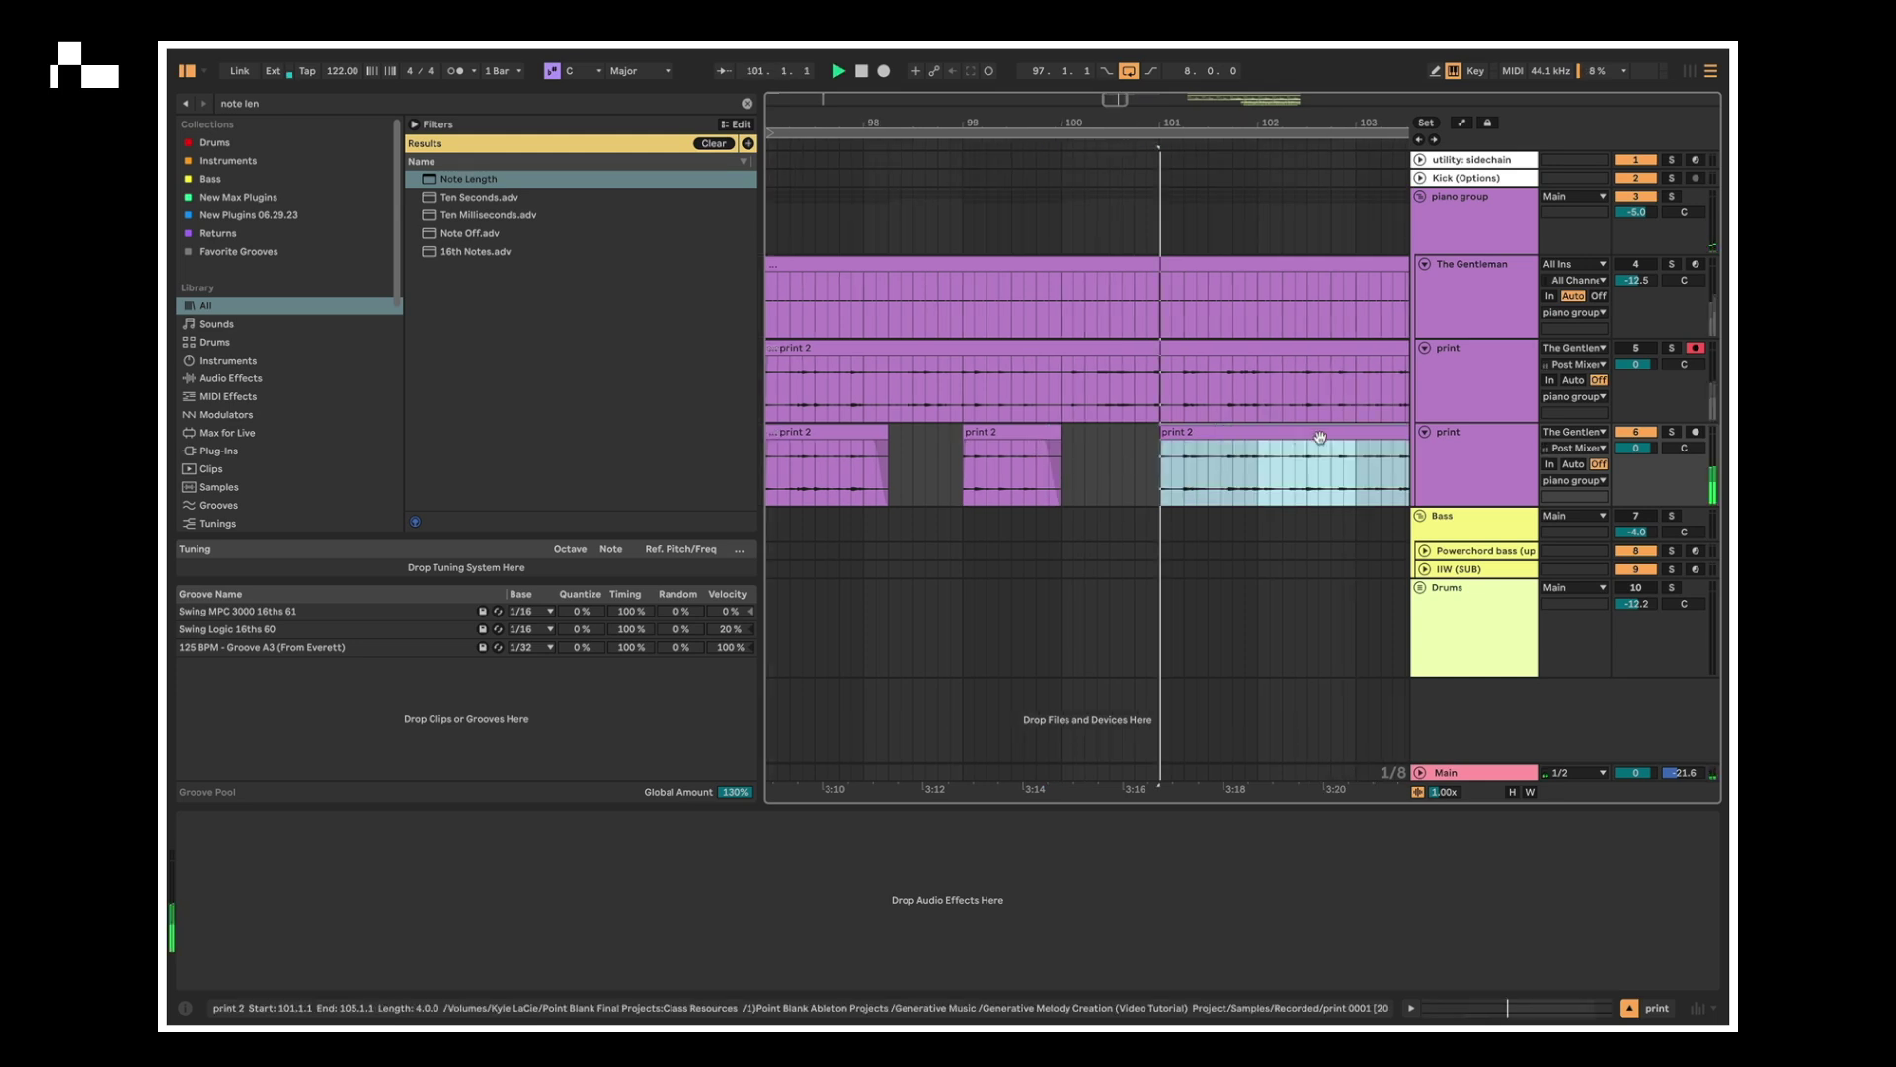
click(1163, 446)
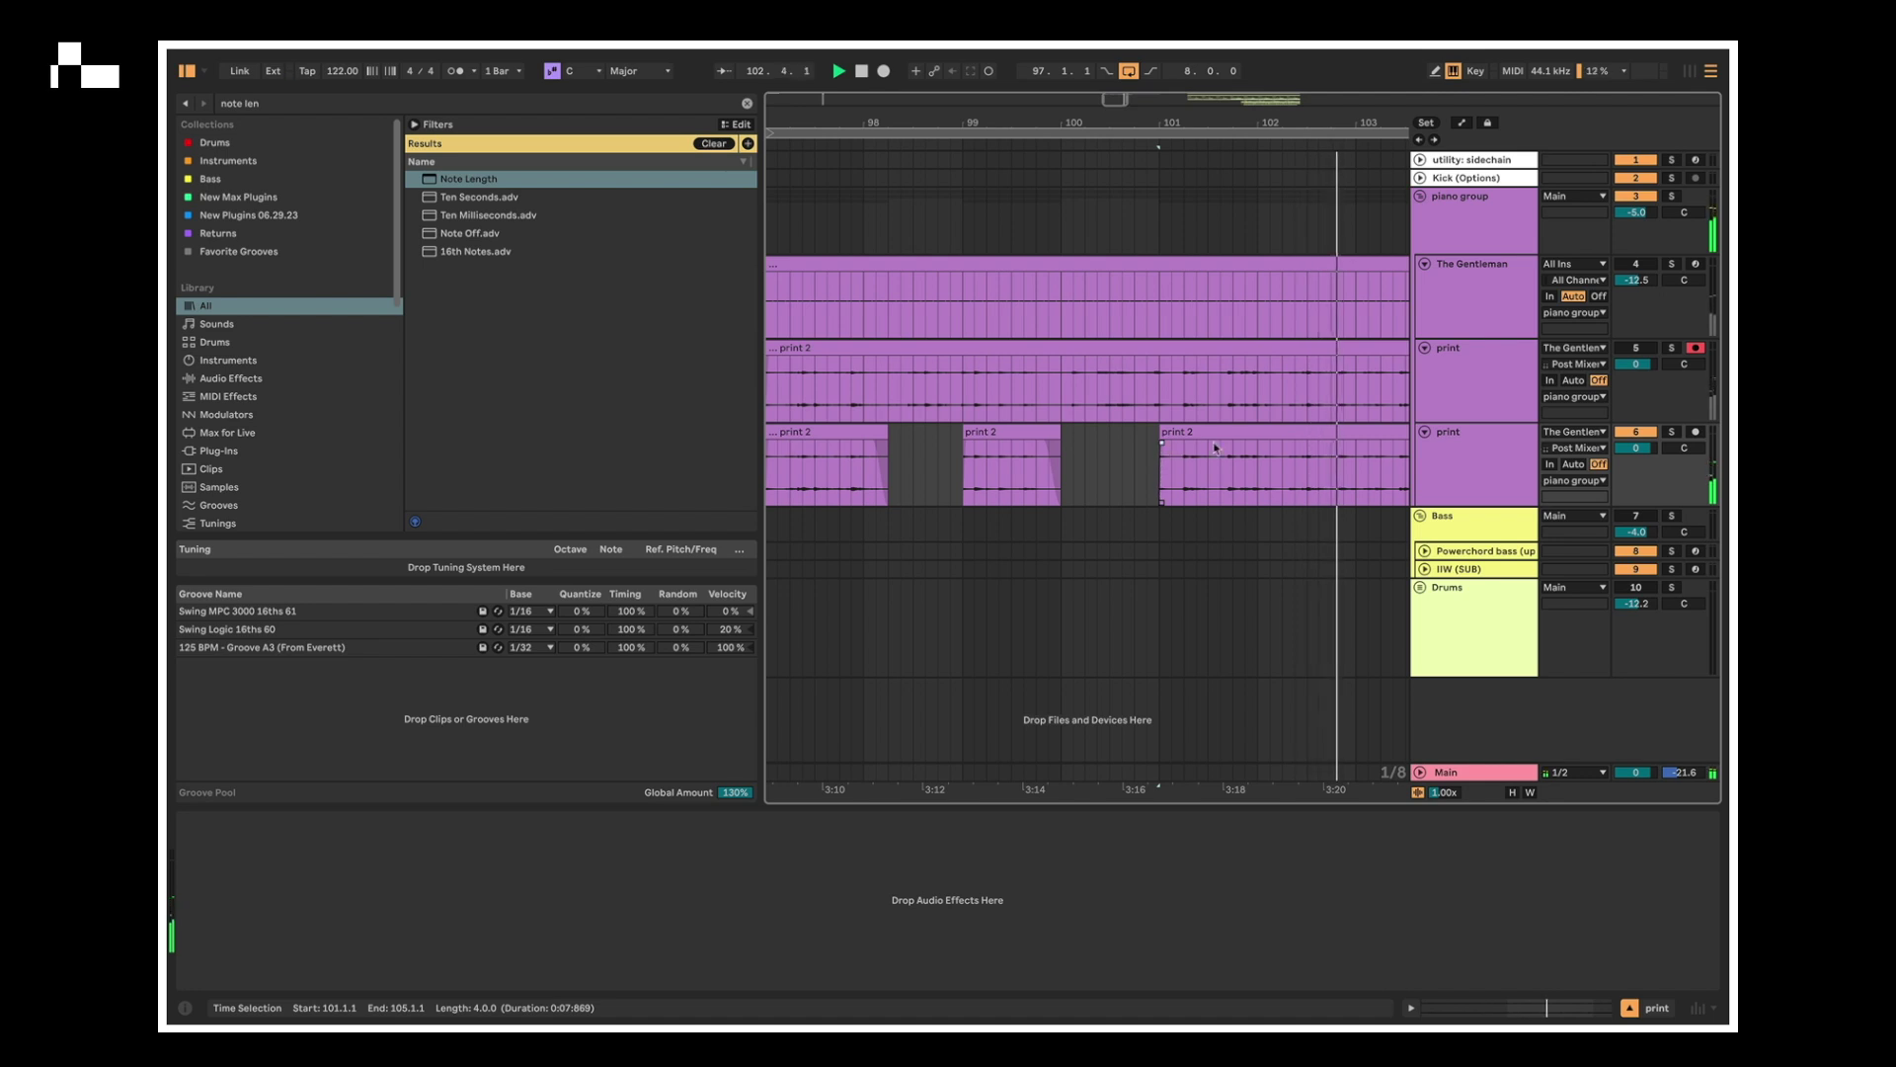
click(1287, 464)
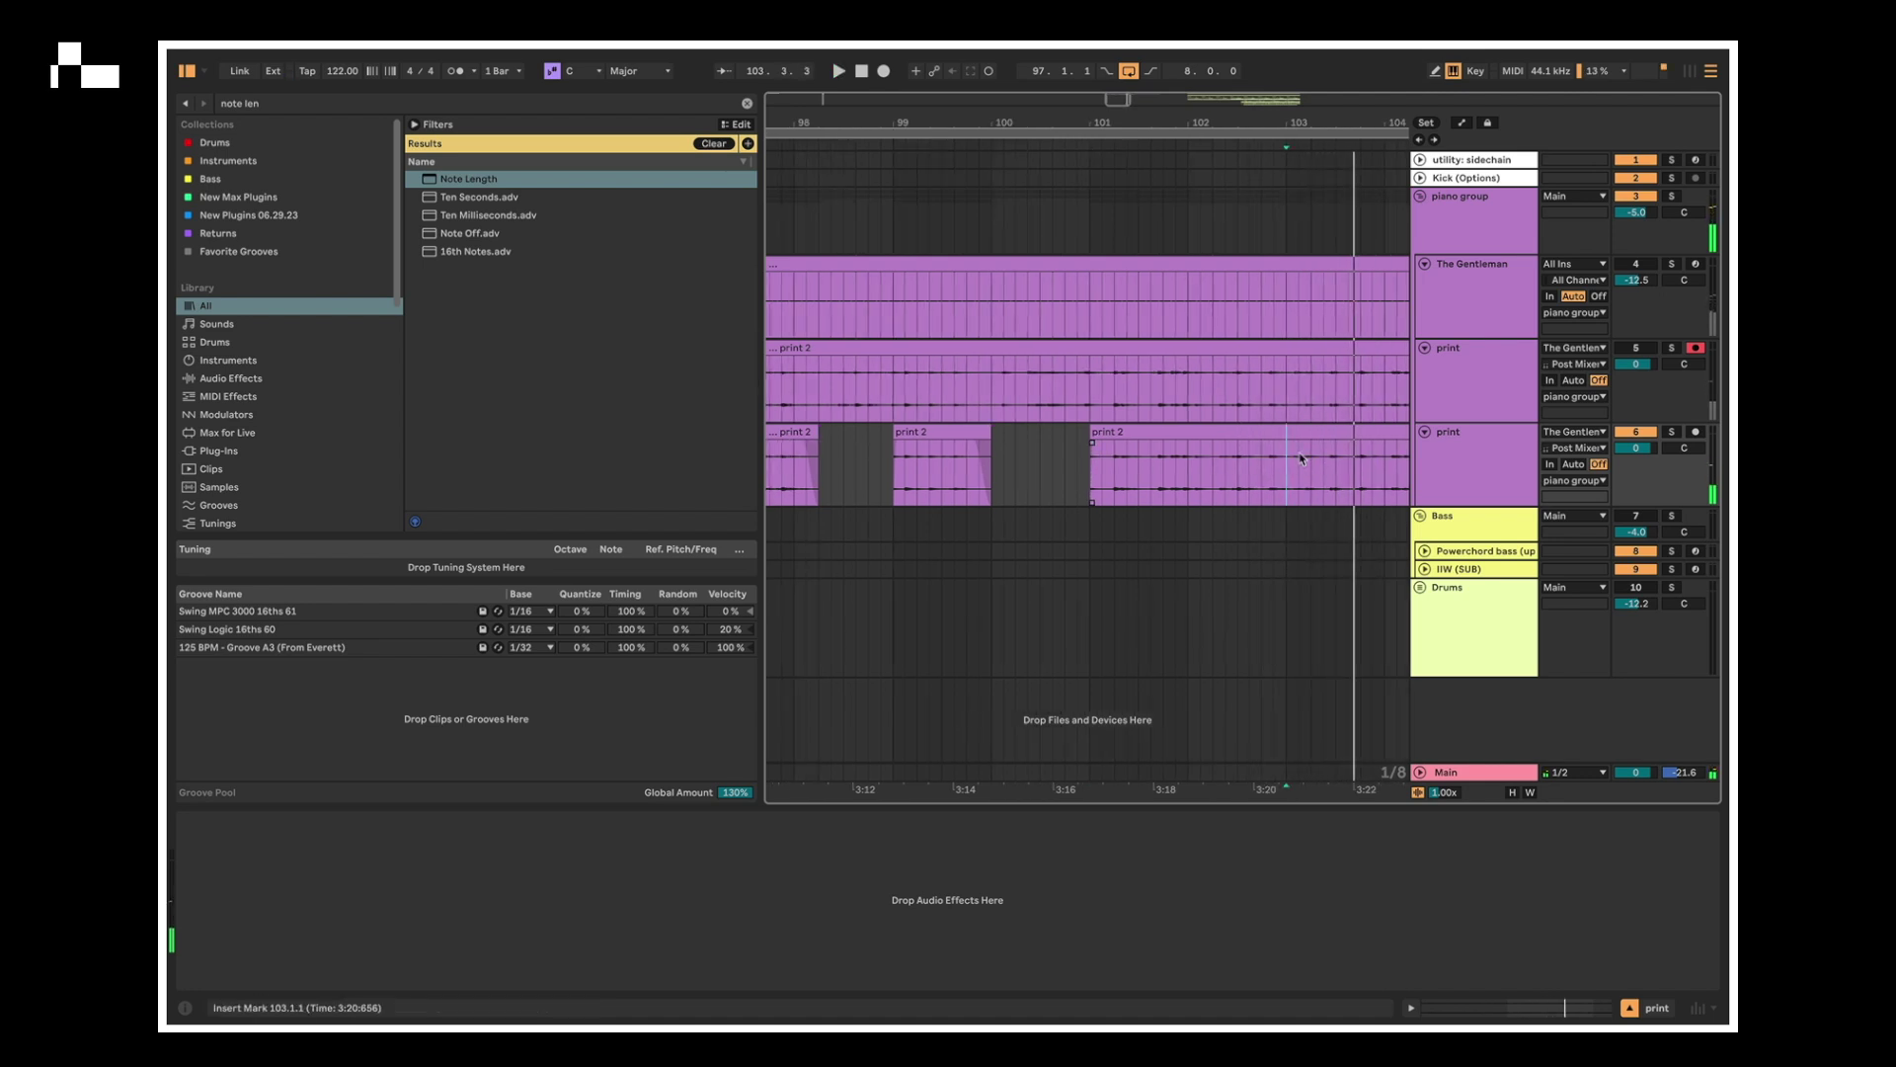
click(1319, 430)
key(Delete)
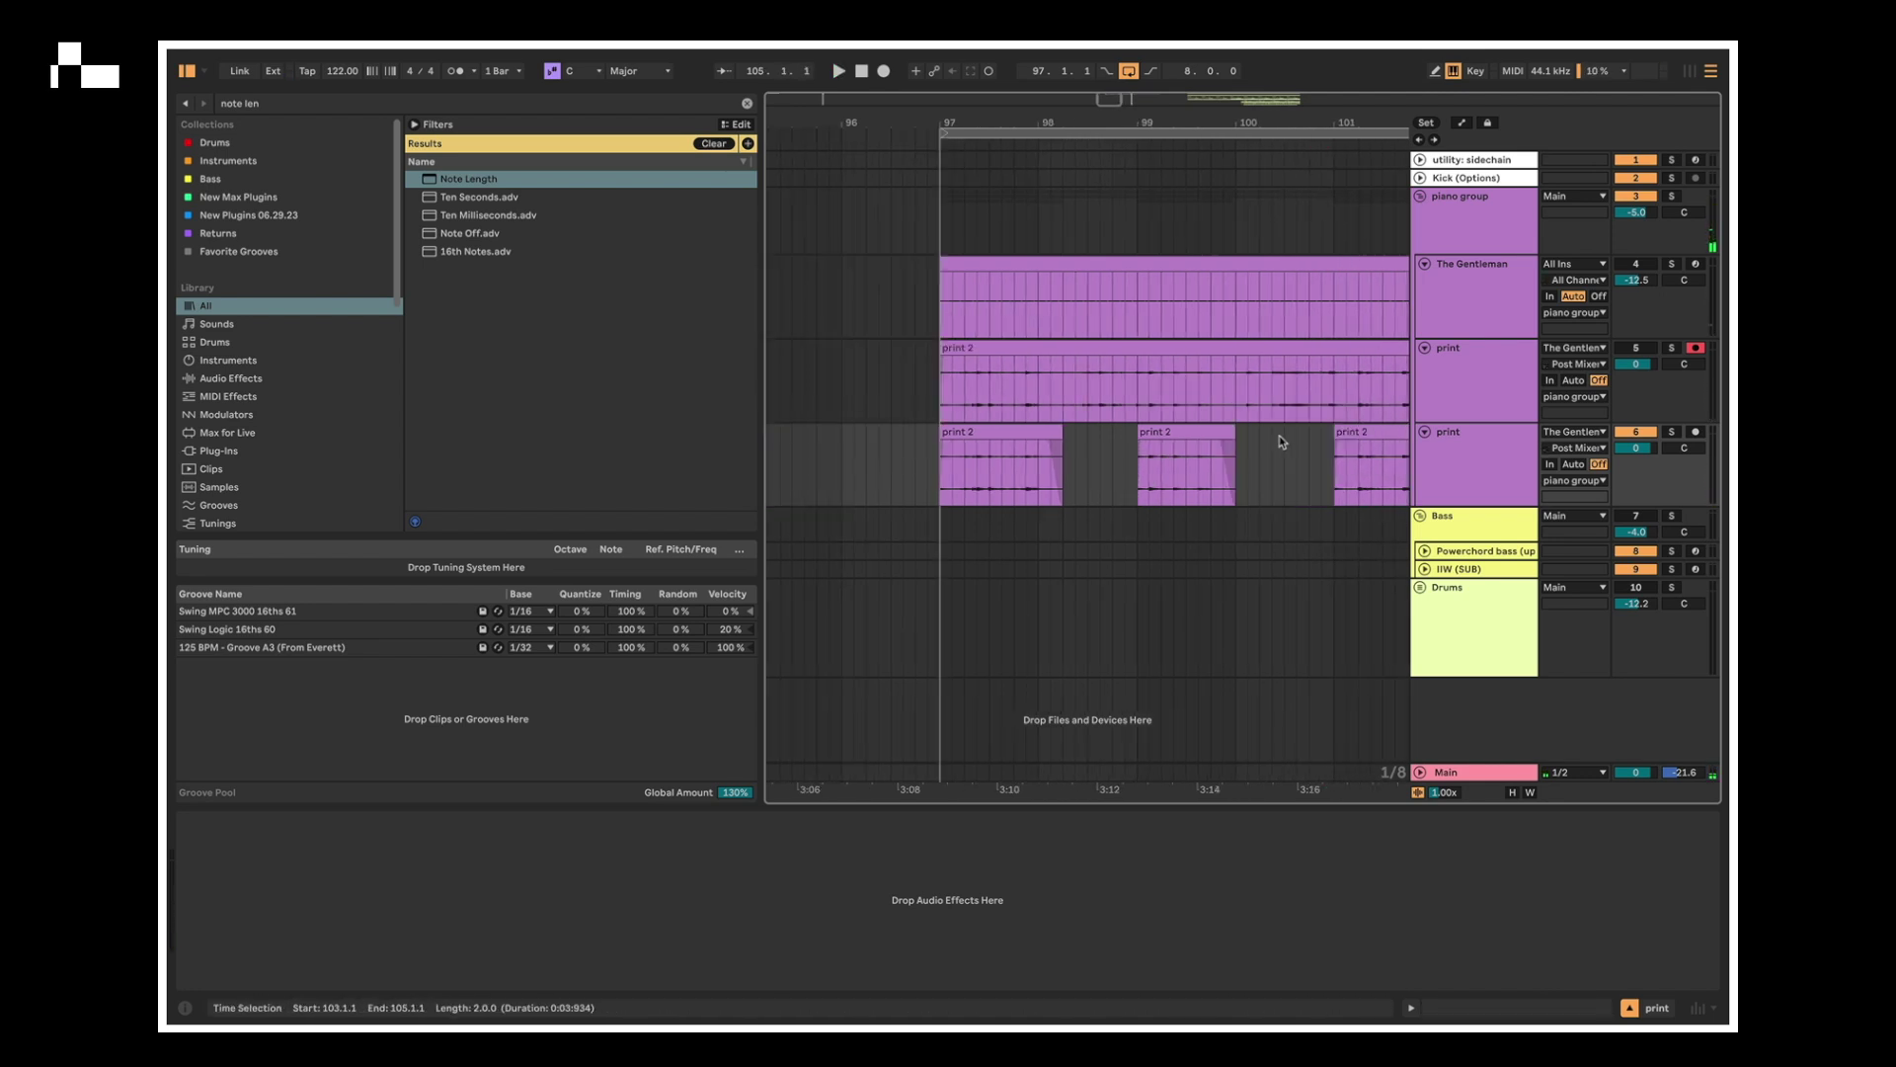
key(minus)
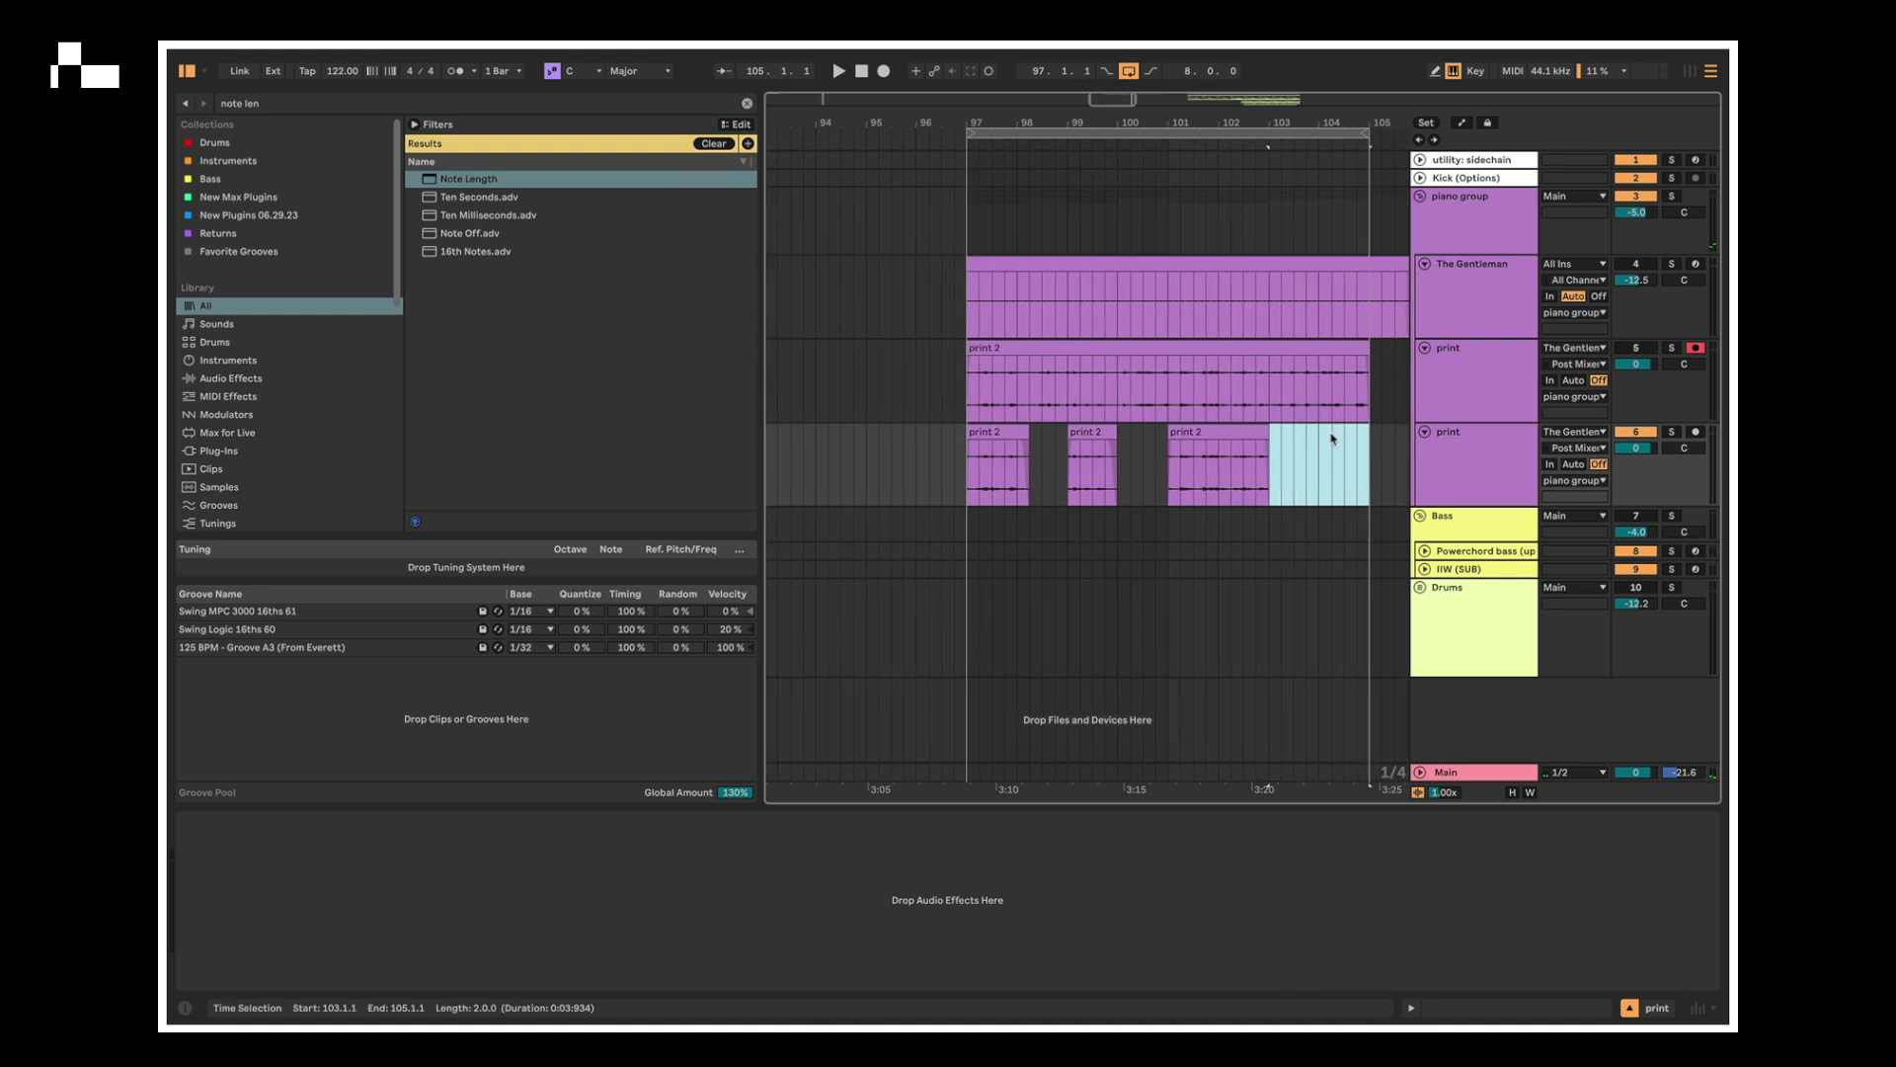
- Duplicate the print track that holds the three trimmed clips
click(1497, 452)
key(ctrl+d)
click(1369, 535)
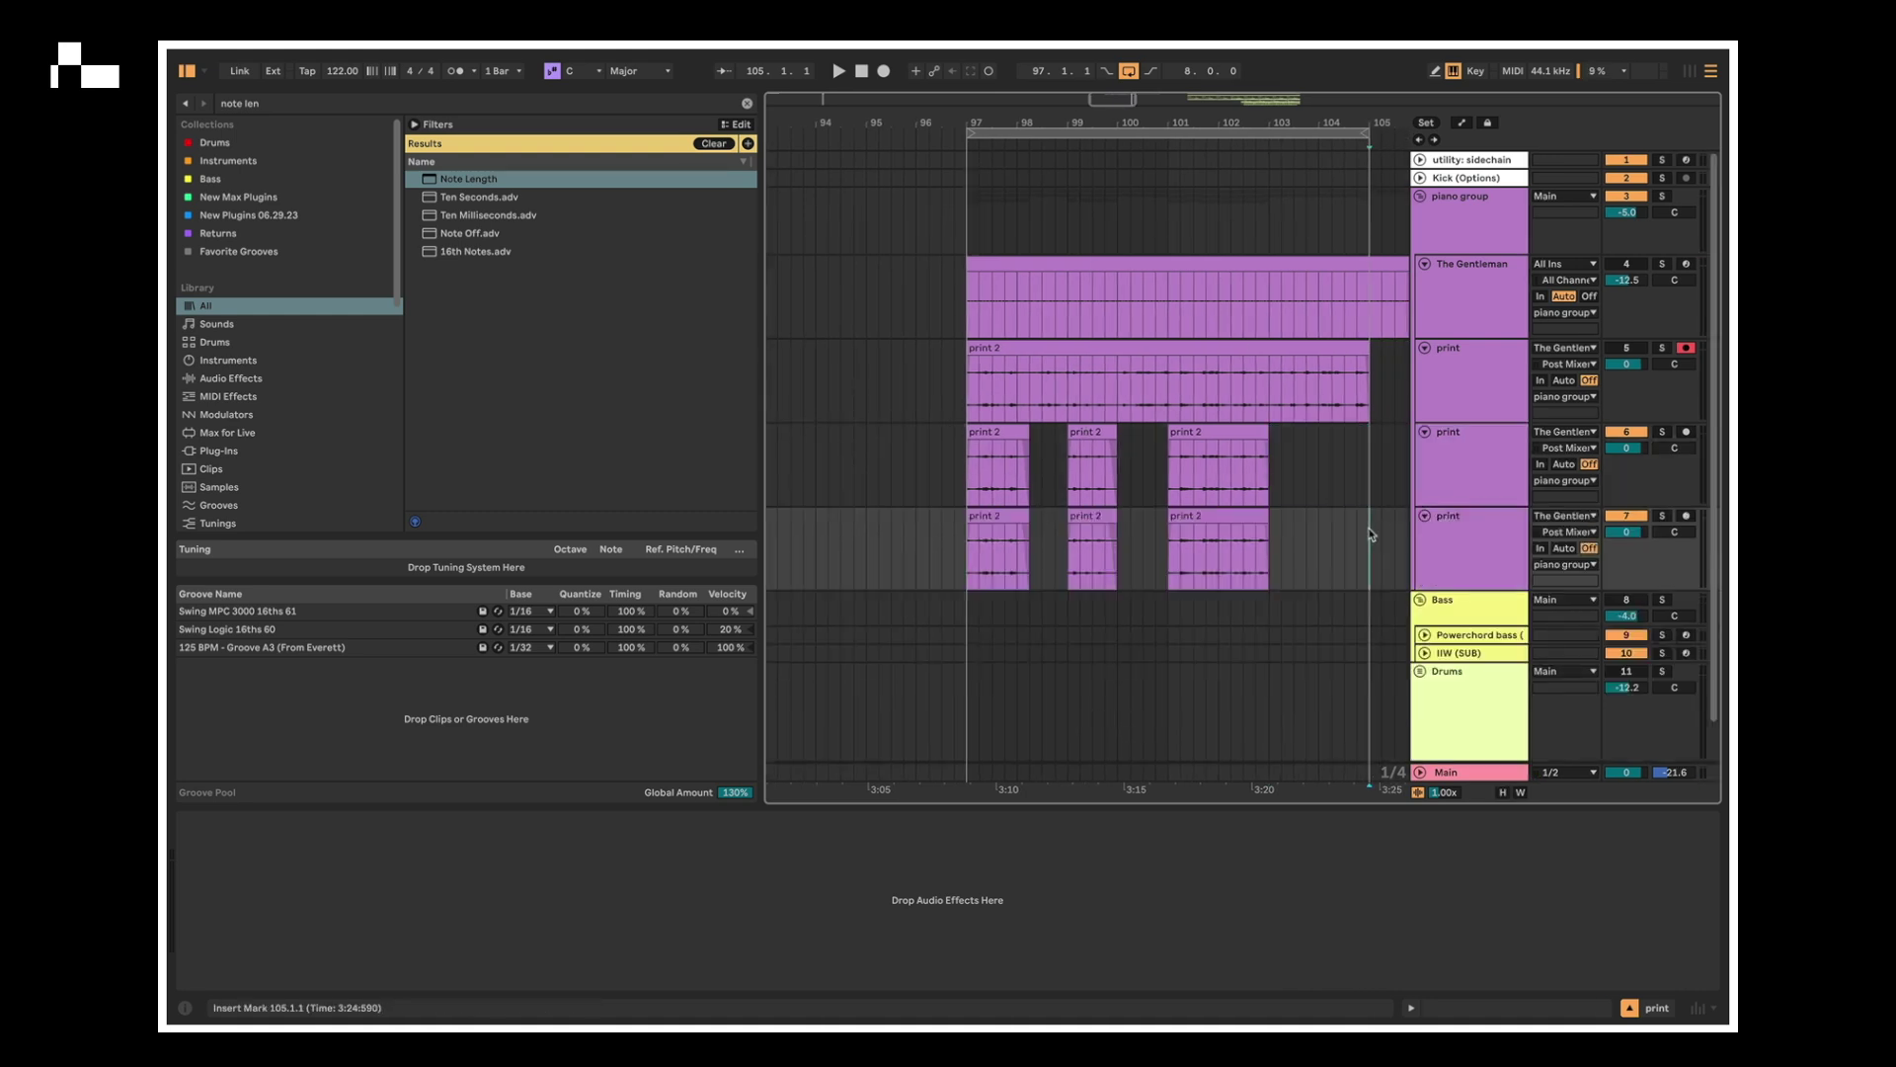
- Reverse the first clip at bar 97 on the newly duplicated print track
click(970, 514)
scroll(262, 889, down, 4)
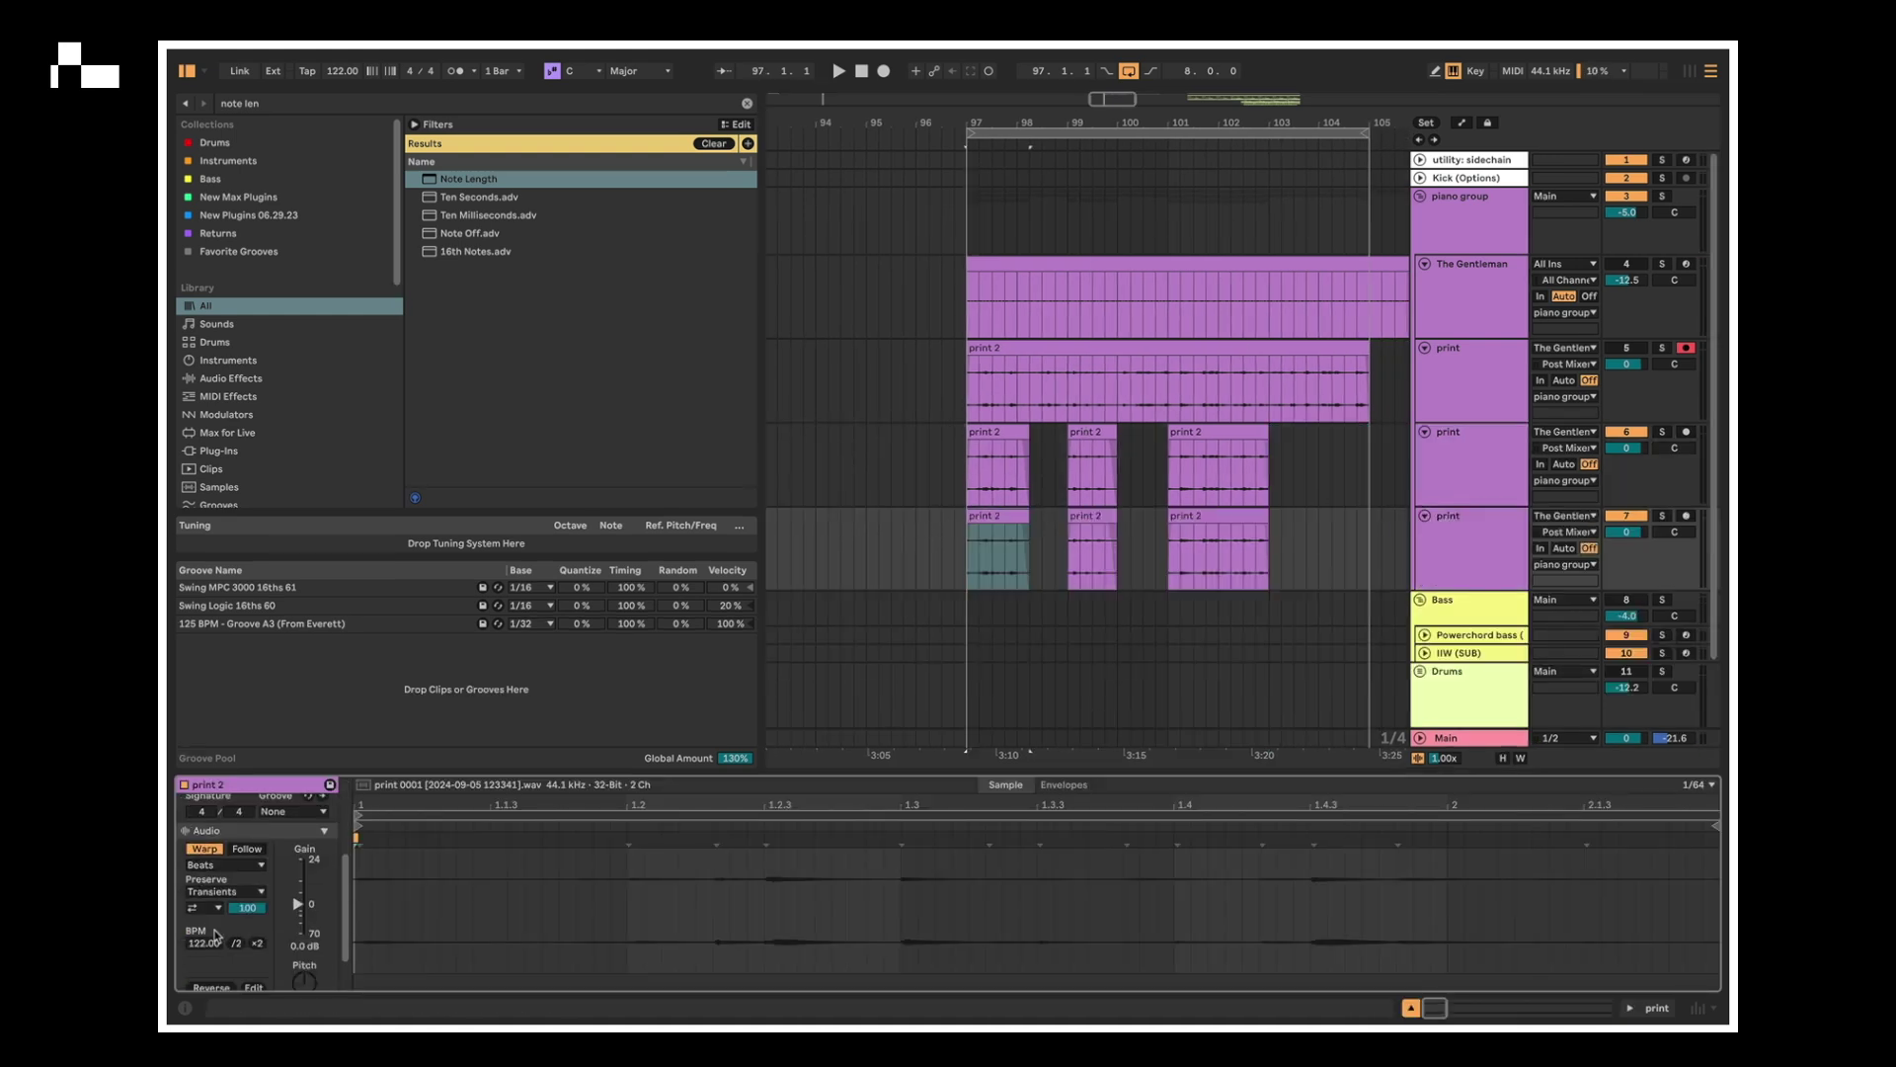
click(210, 941)
click(1020, 546)
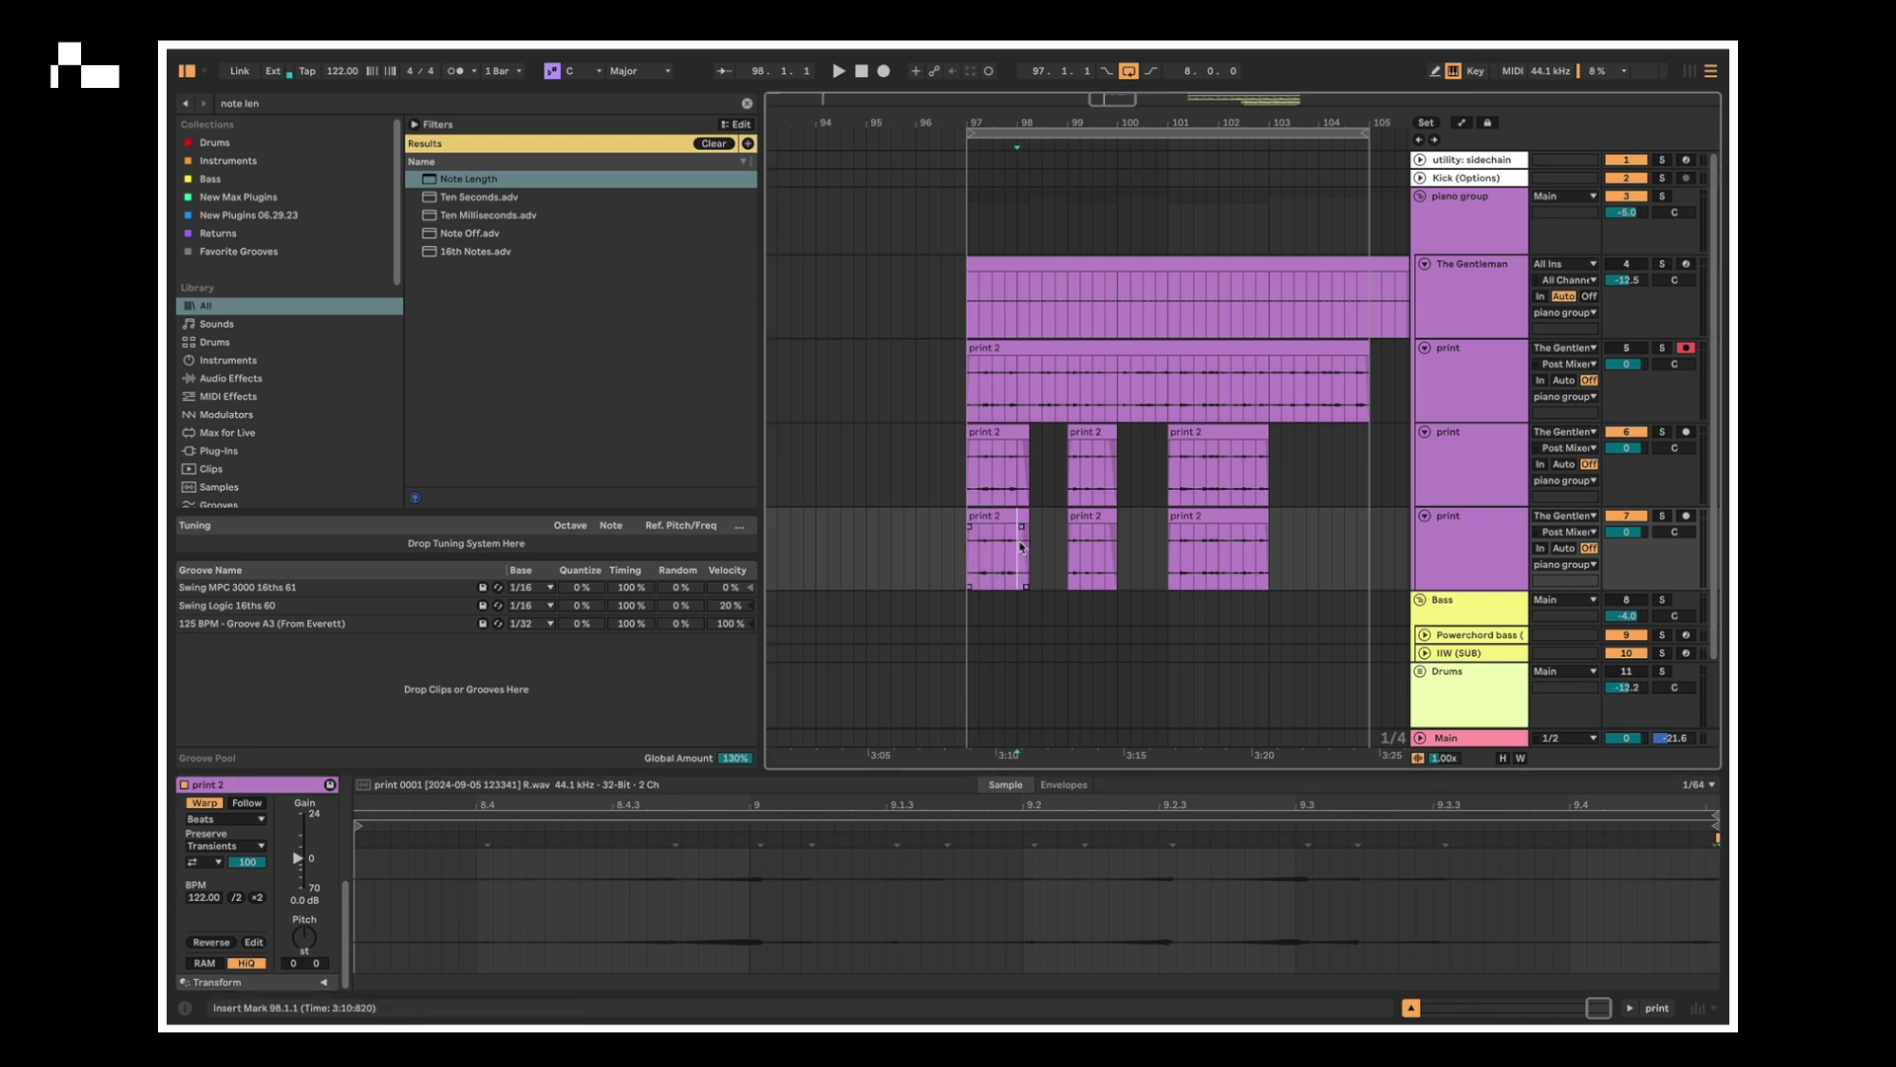
- Try halving the reversed clip's BPM to 61, audition it and double the BPM back to 122
click(237, 898)
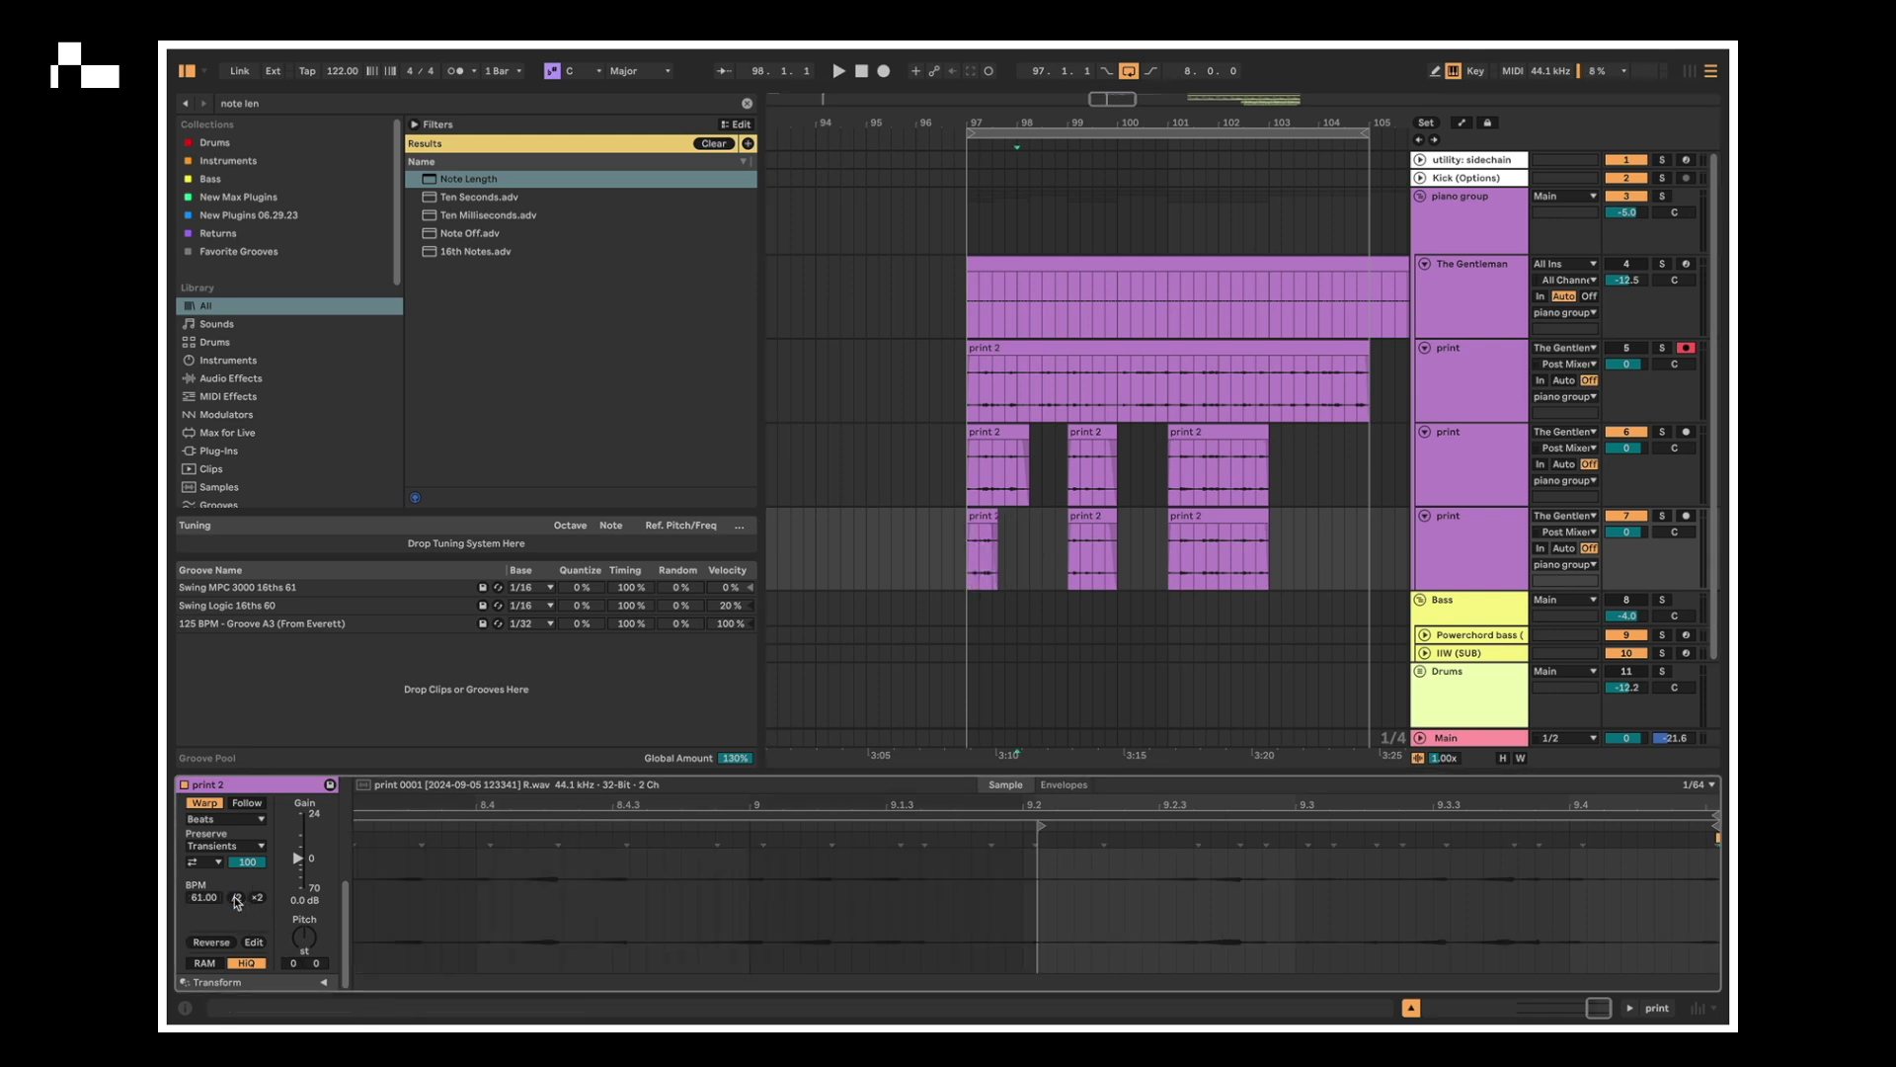
click(989, 518)
key(space)
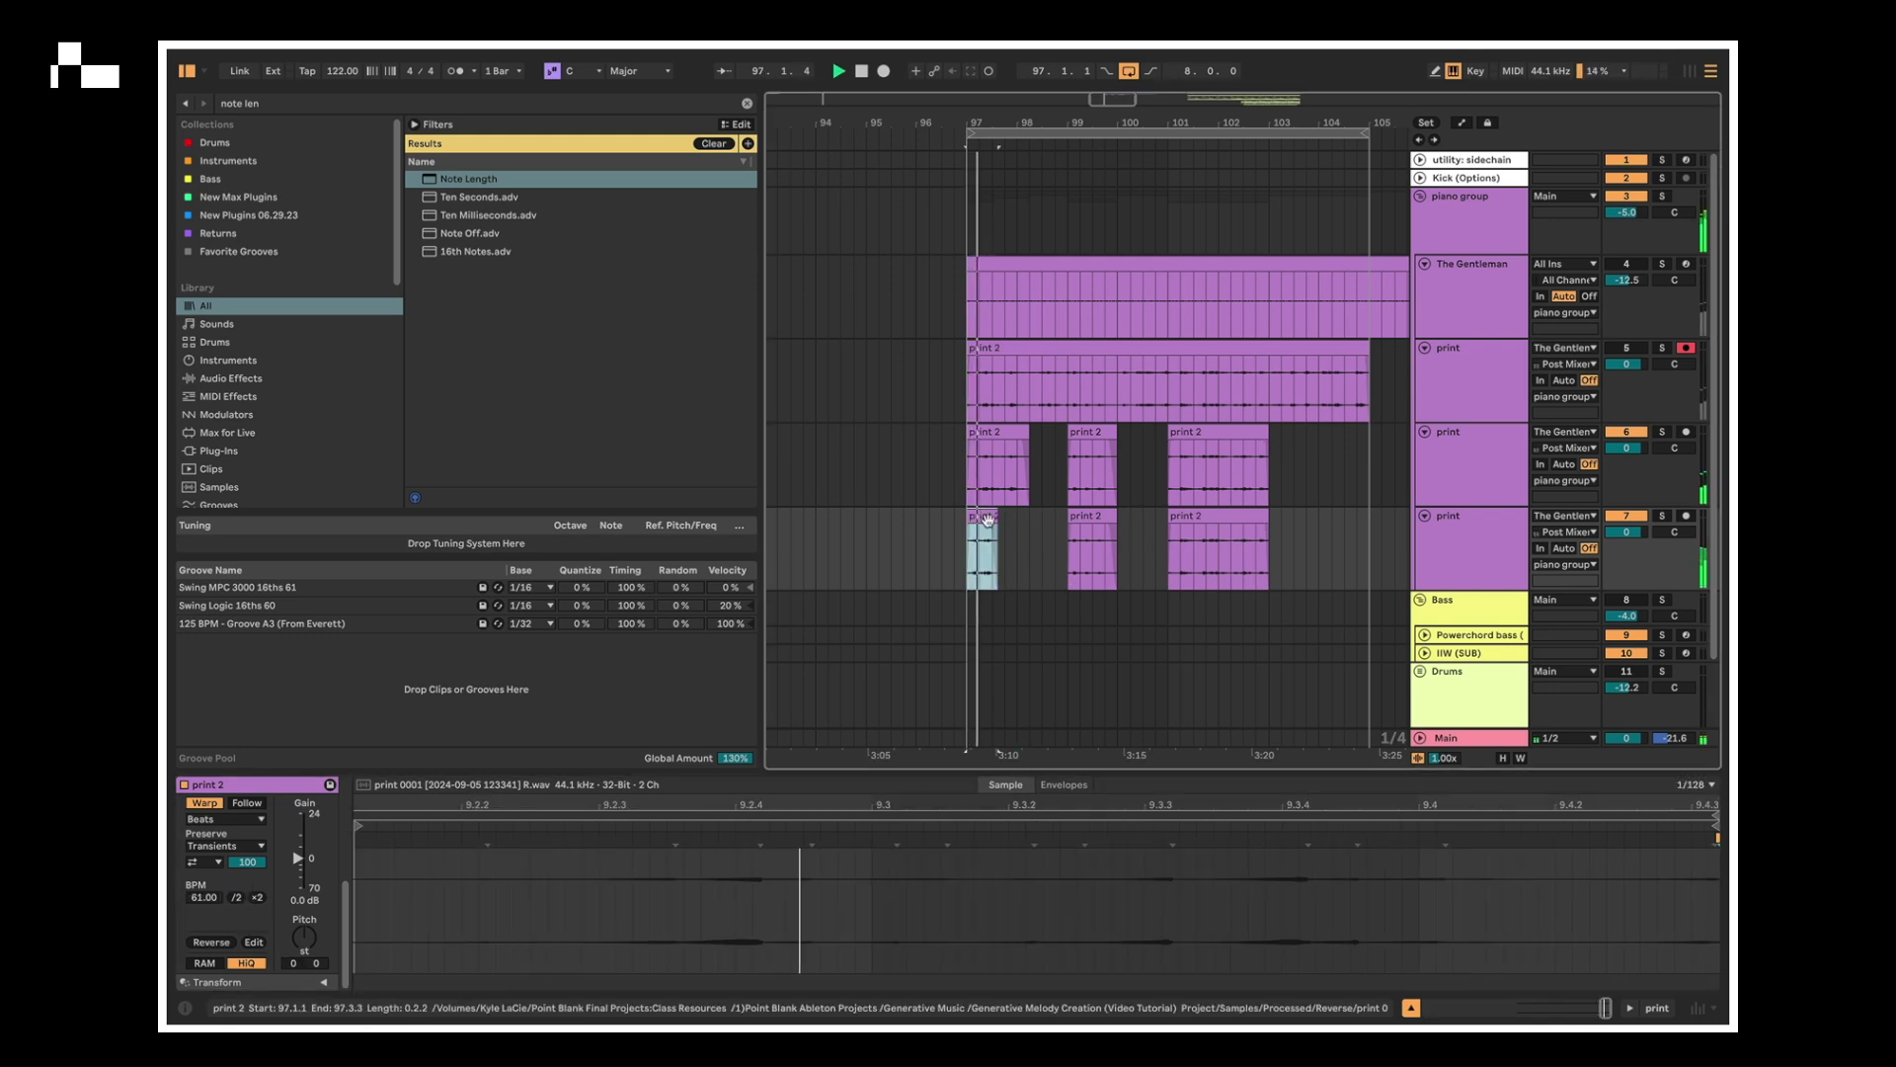
key(space)
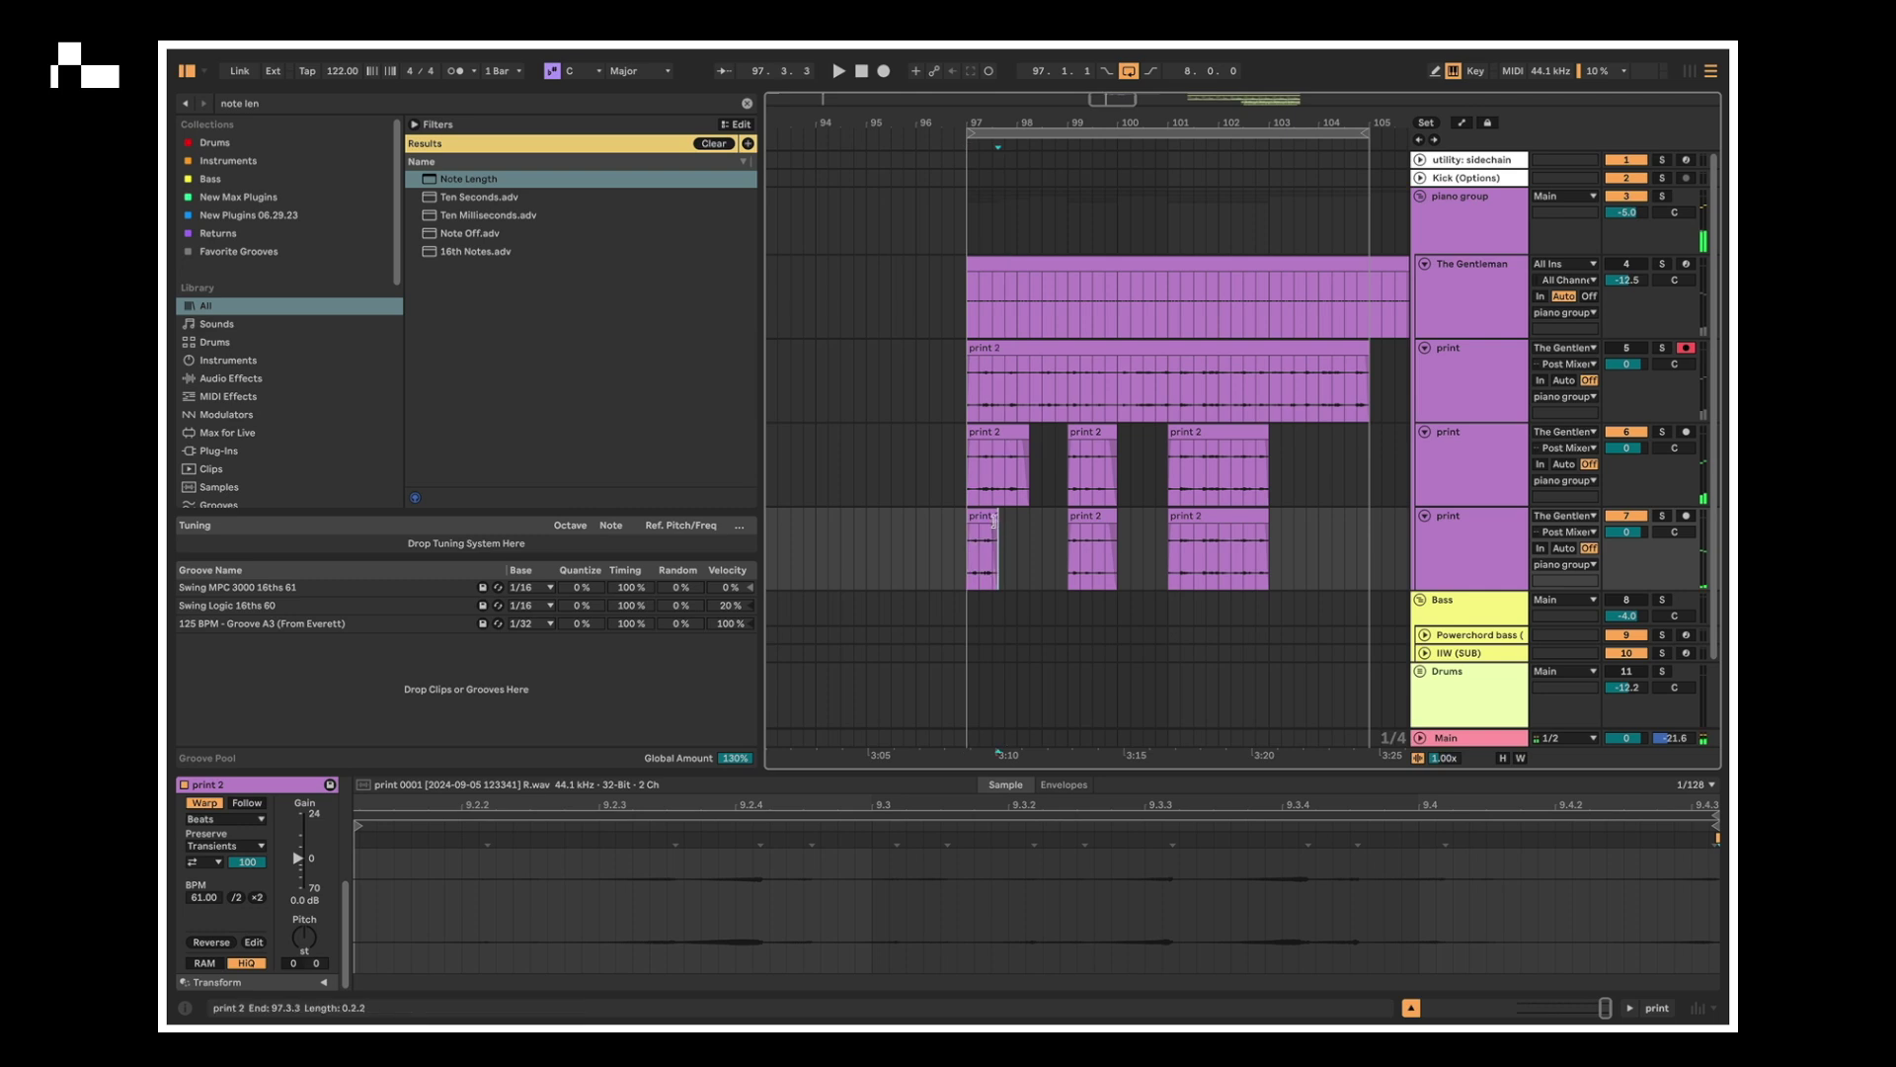
click(258, 897)
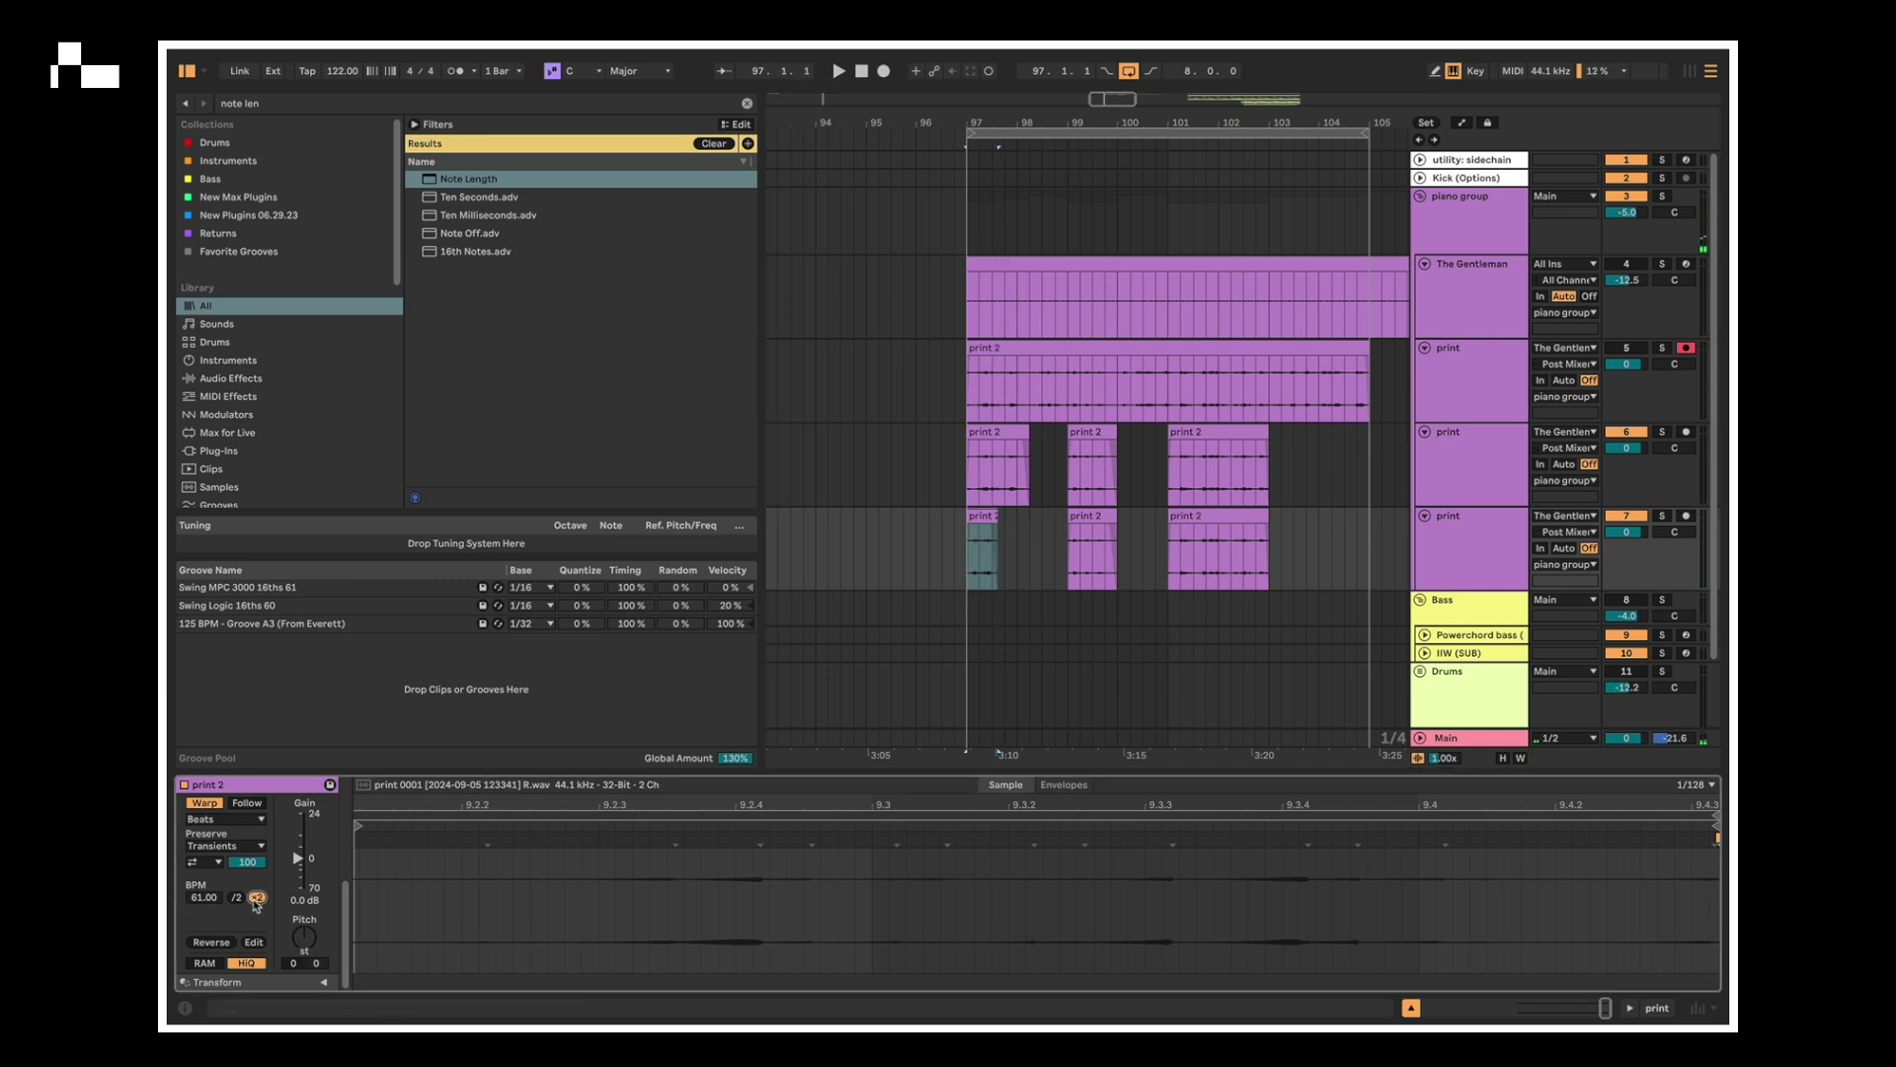
- Play the reversed layer, lower its track volume to -7.7 dB and rename the track Reversed
key(space)
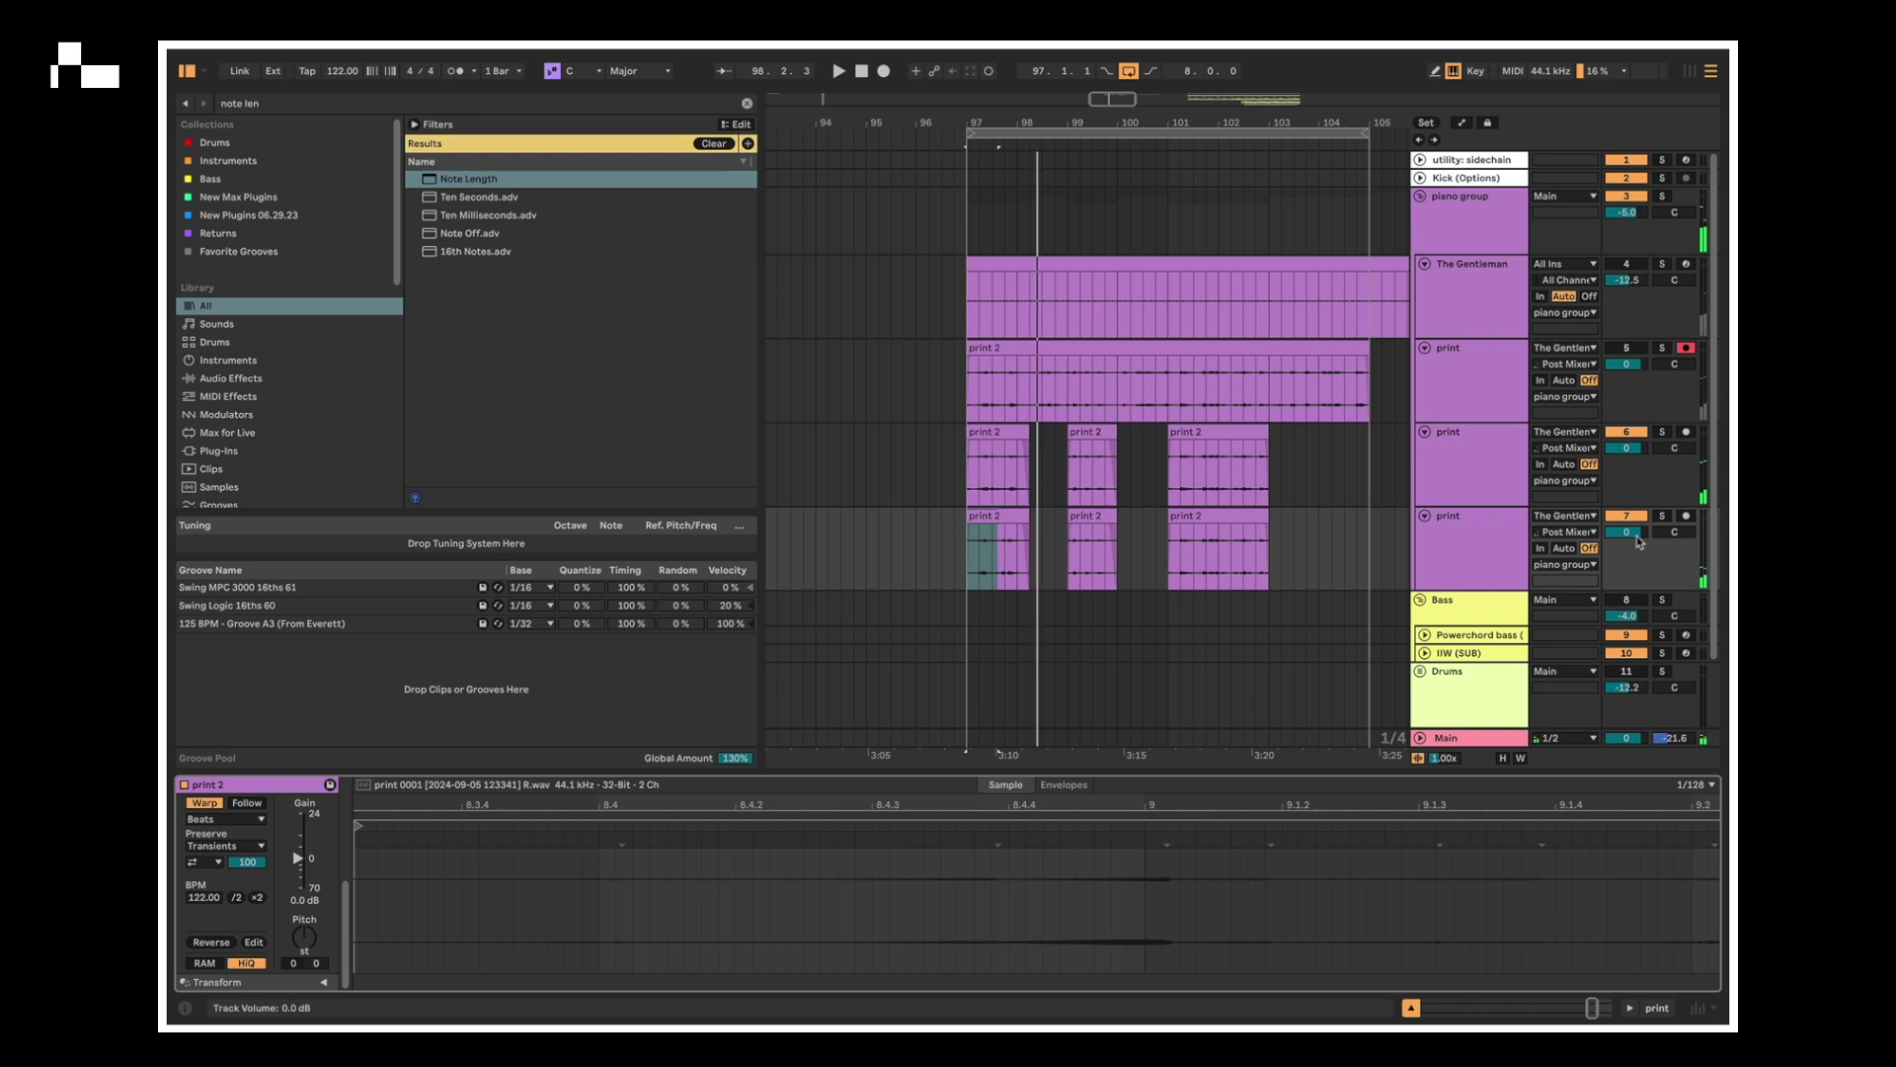
drag(1637, 538, 1636, 568)
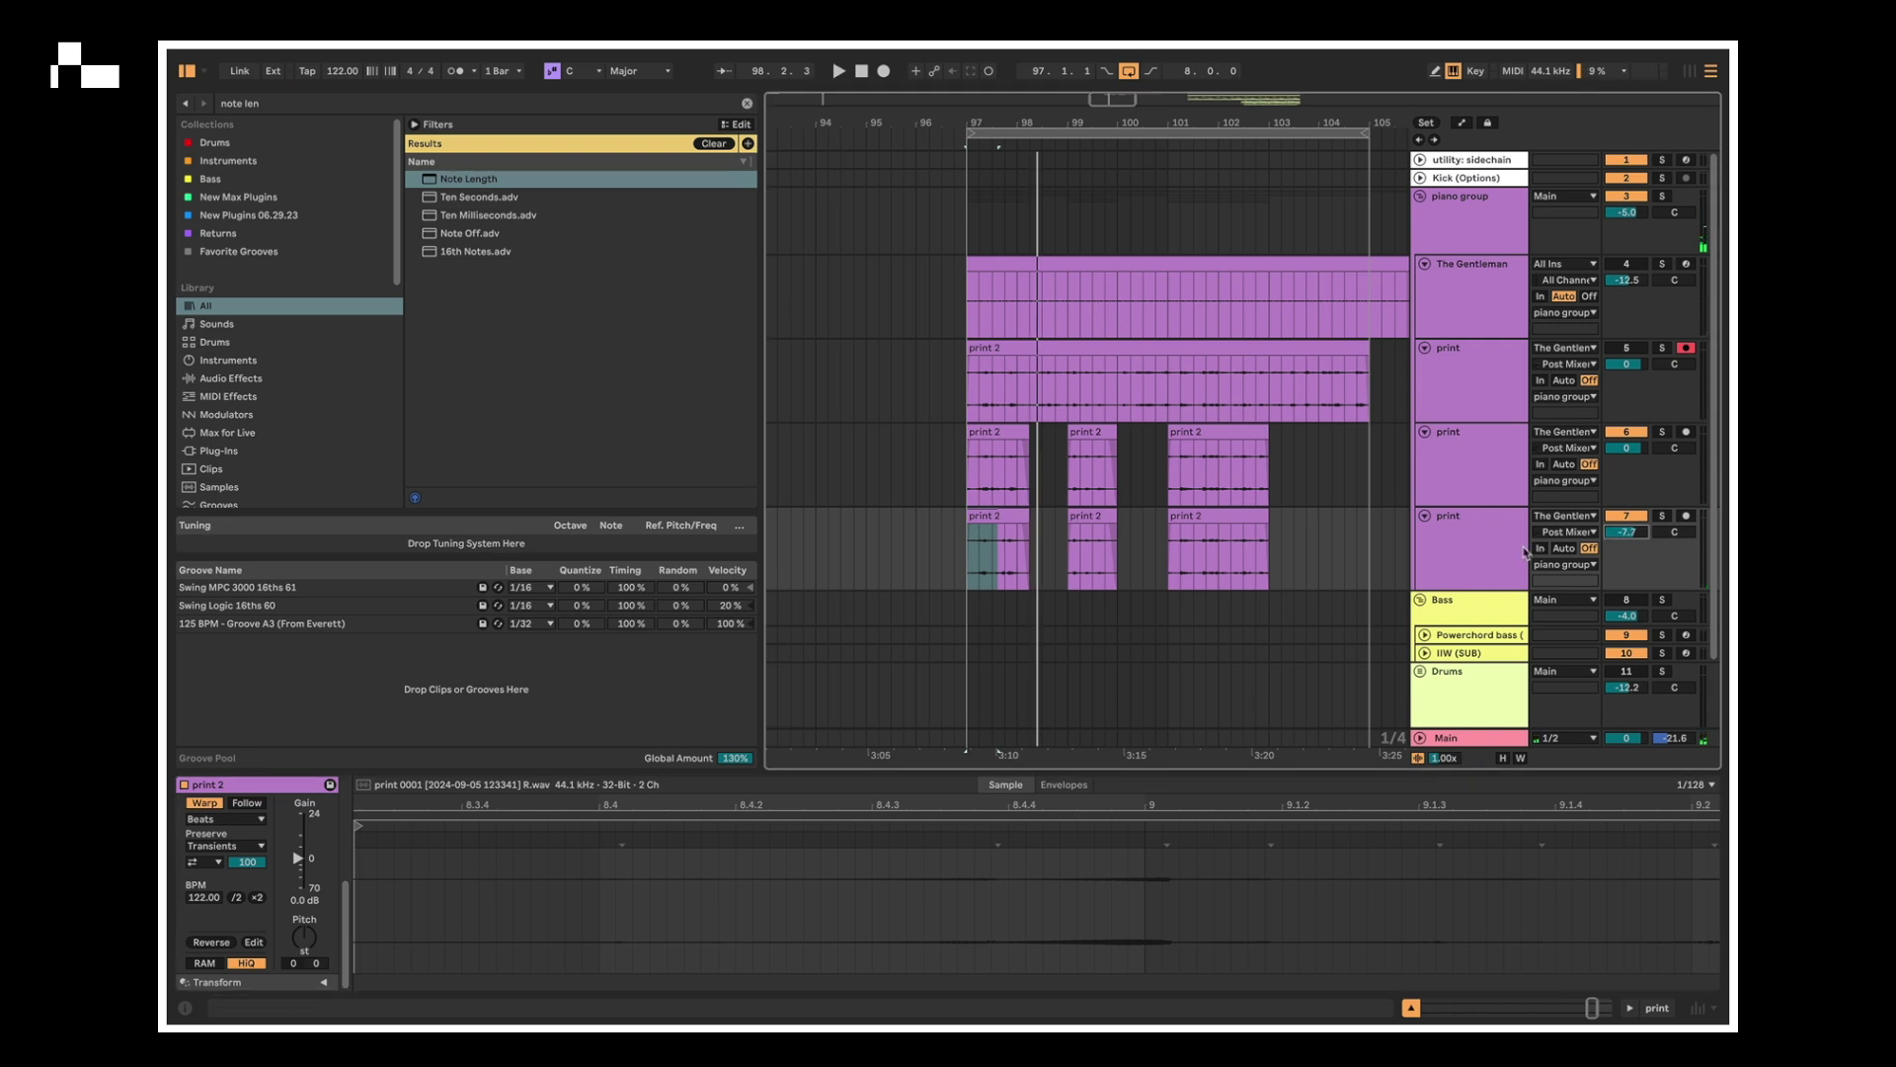
click(1492, 554)
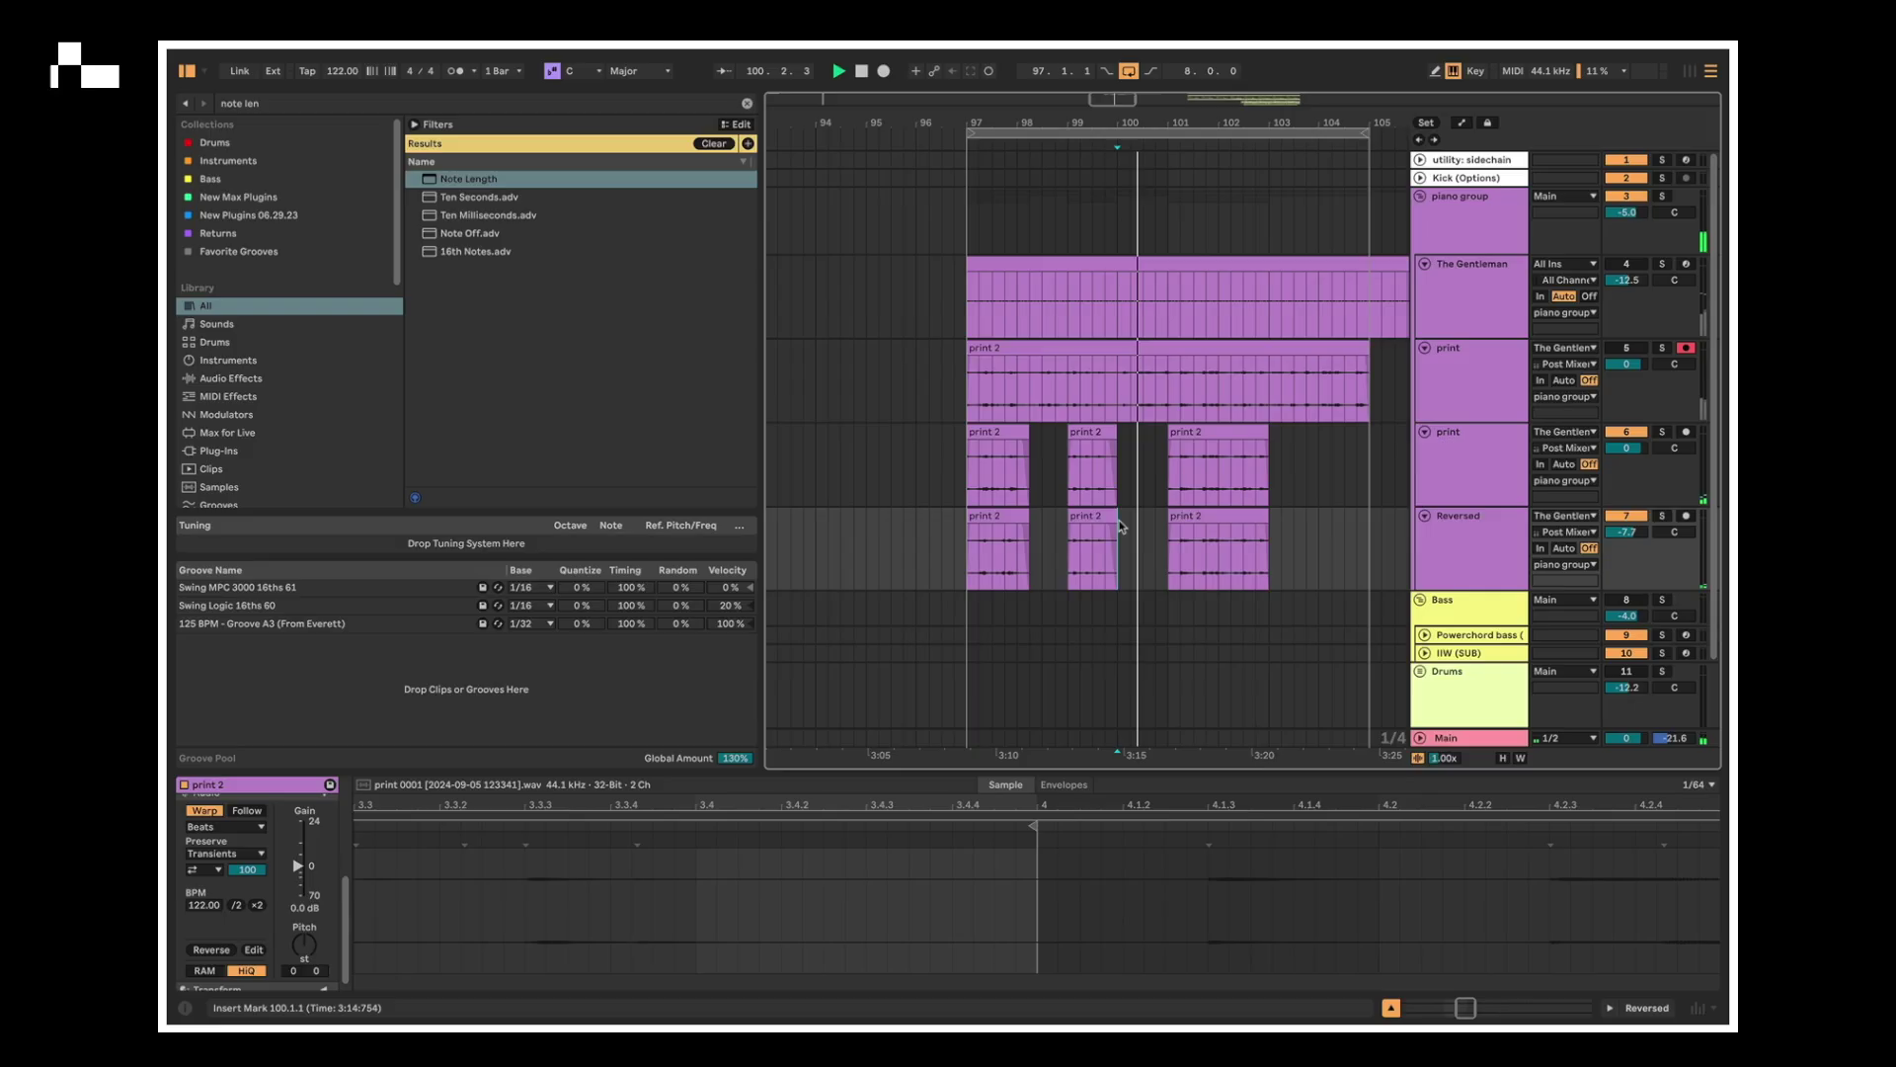
- Reverse the second clip at bar 99 on the Reversed track and audition it
click(1087, 513)
click(210, 950)
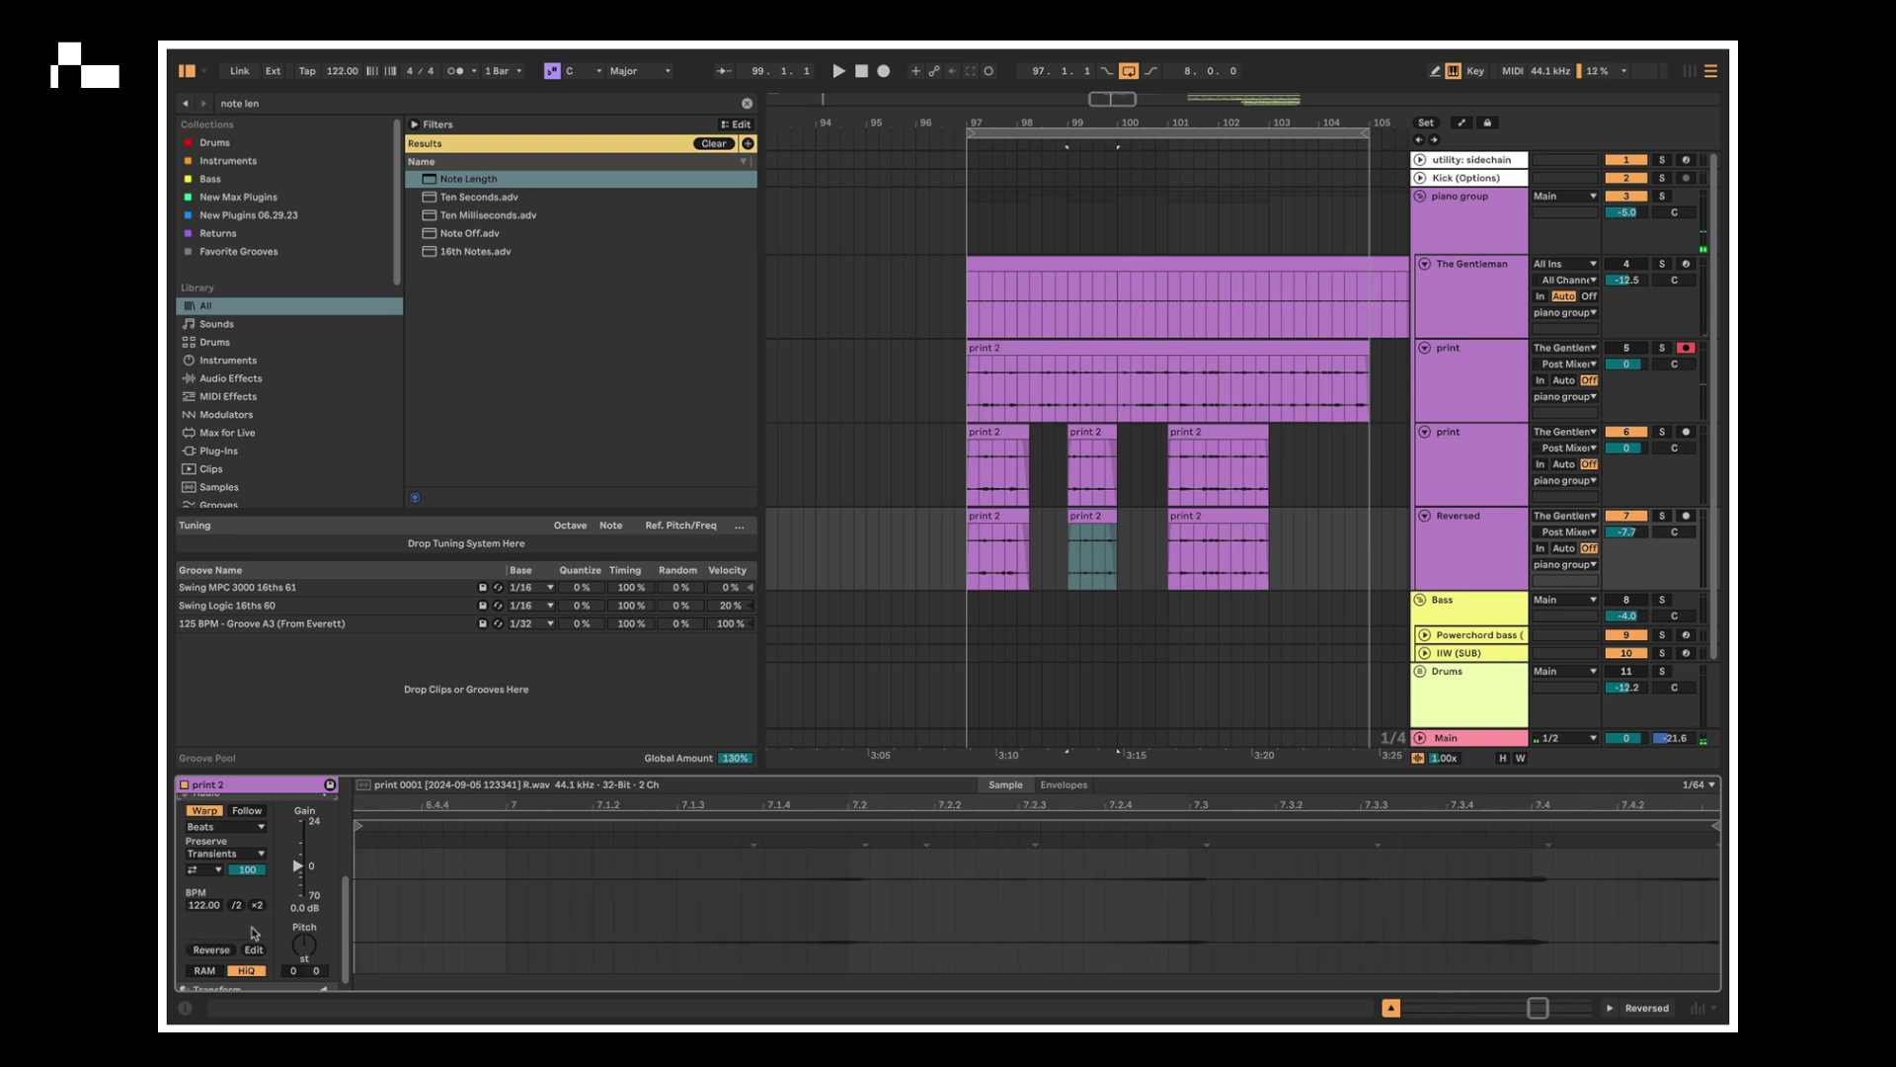
click(1076, 533)
key(space)
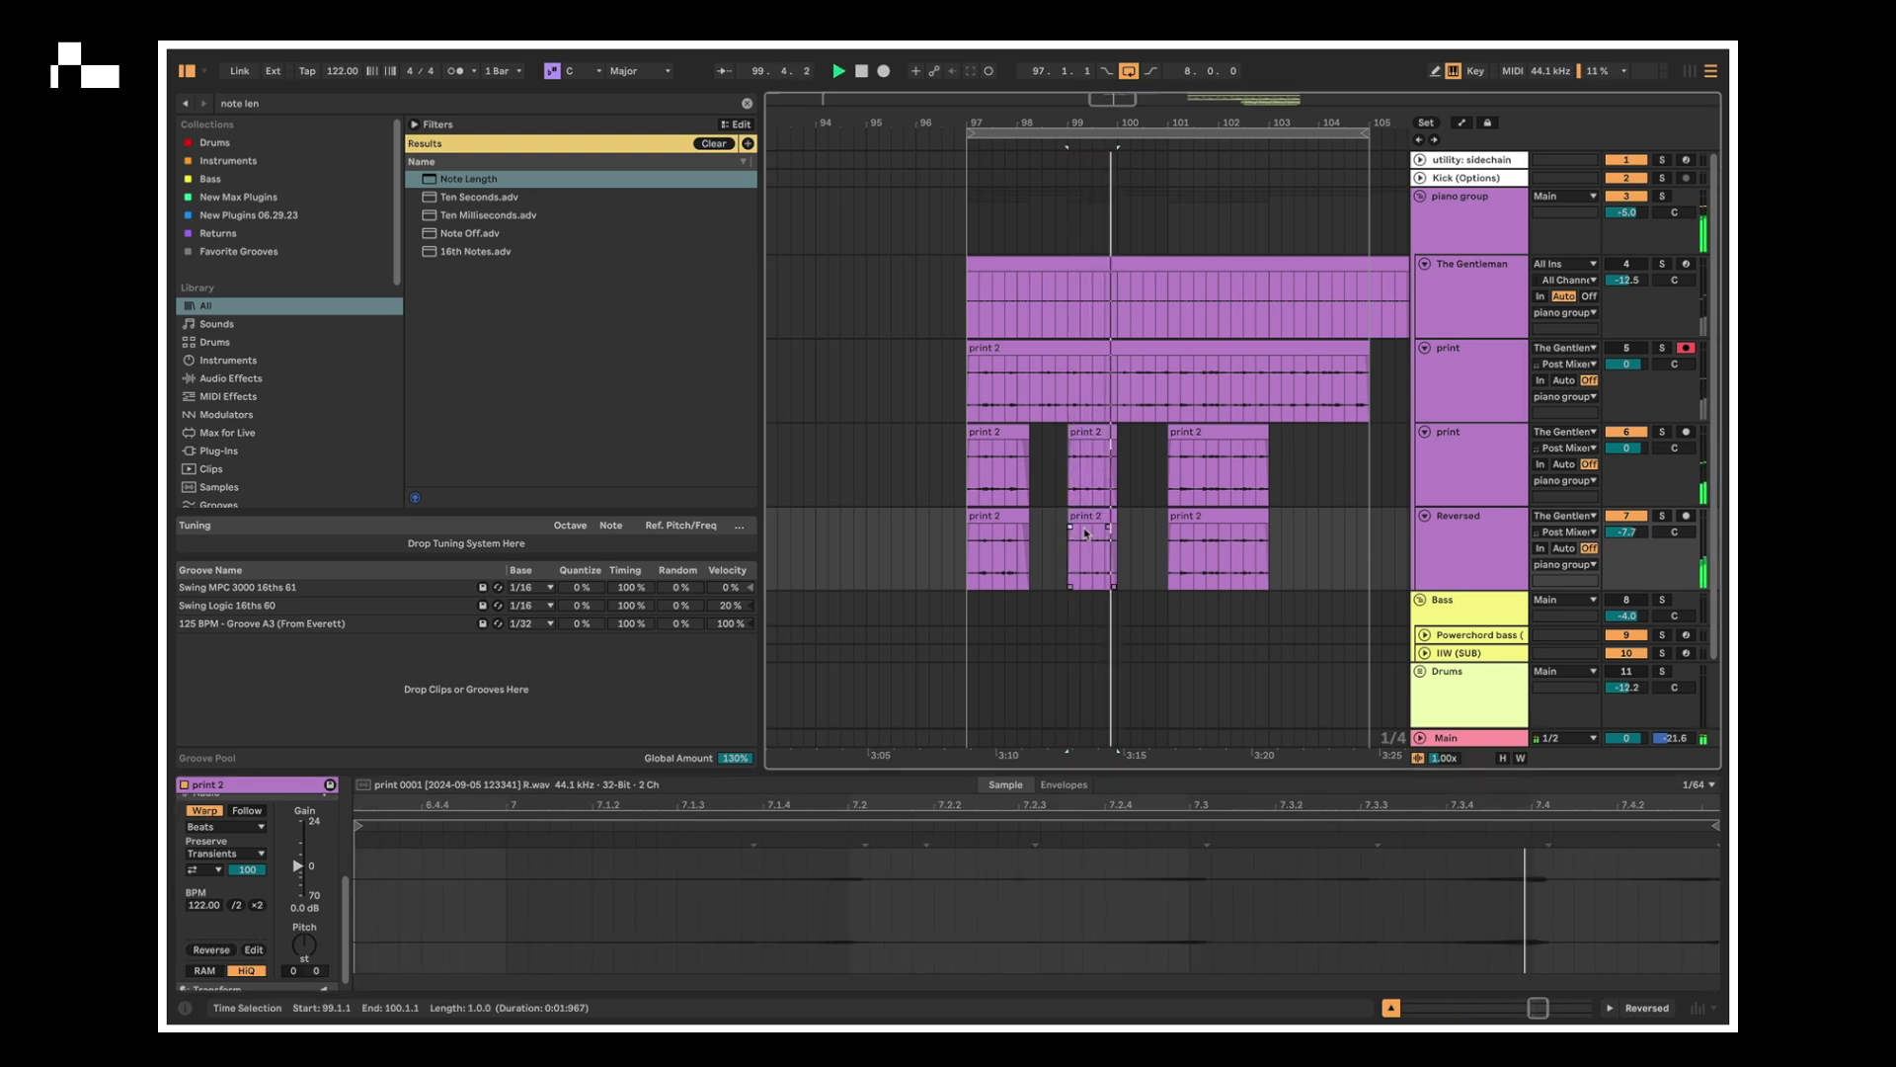
key(space)
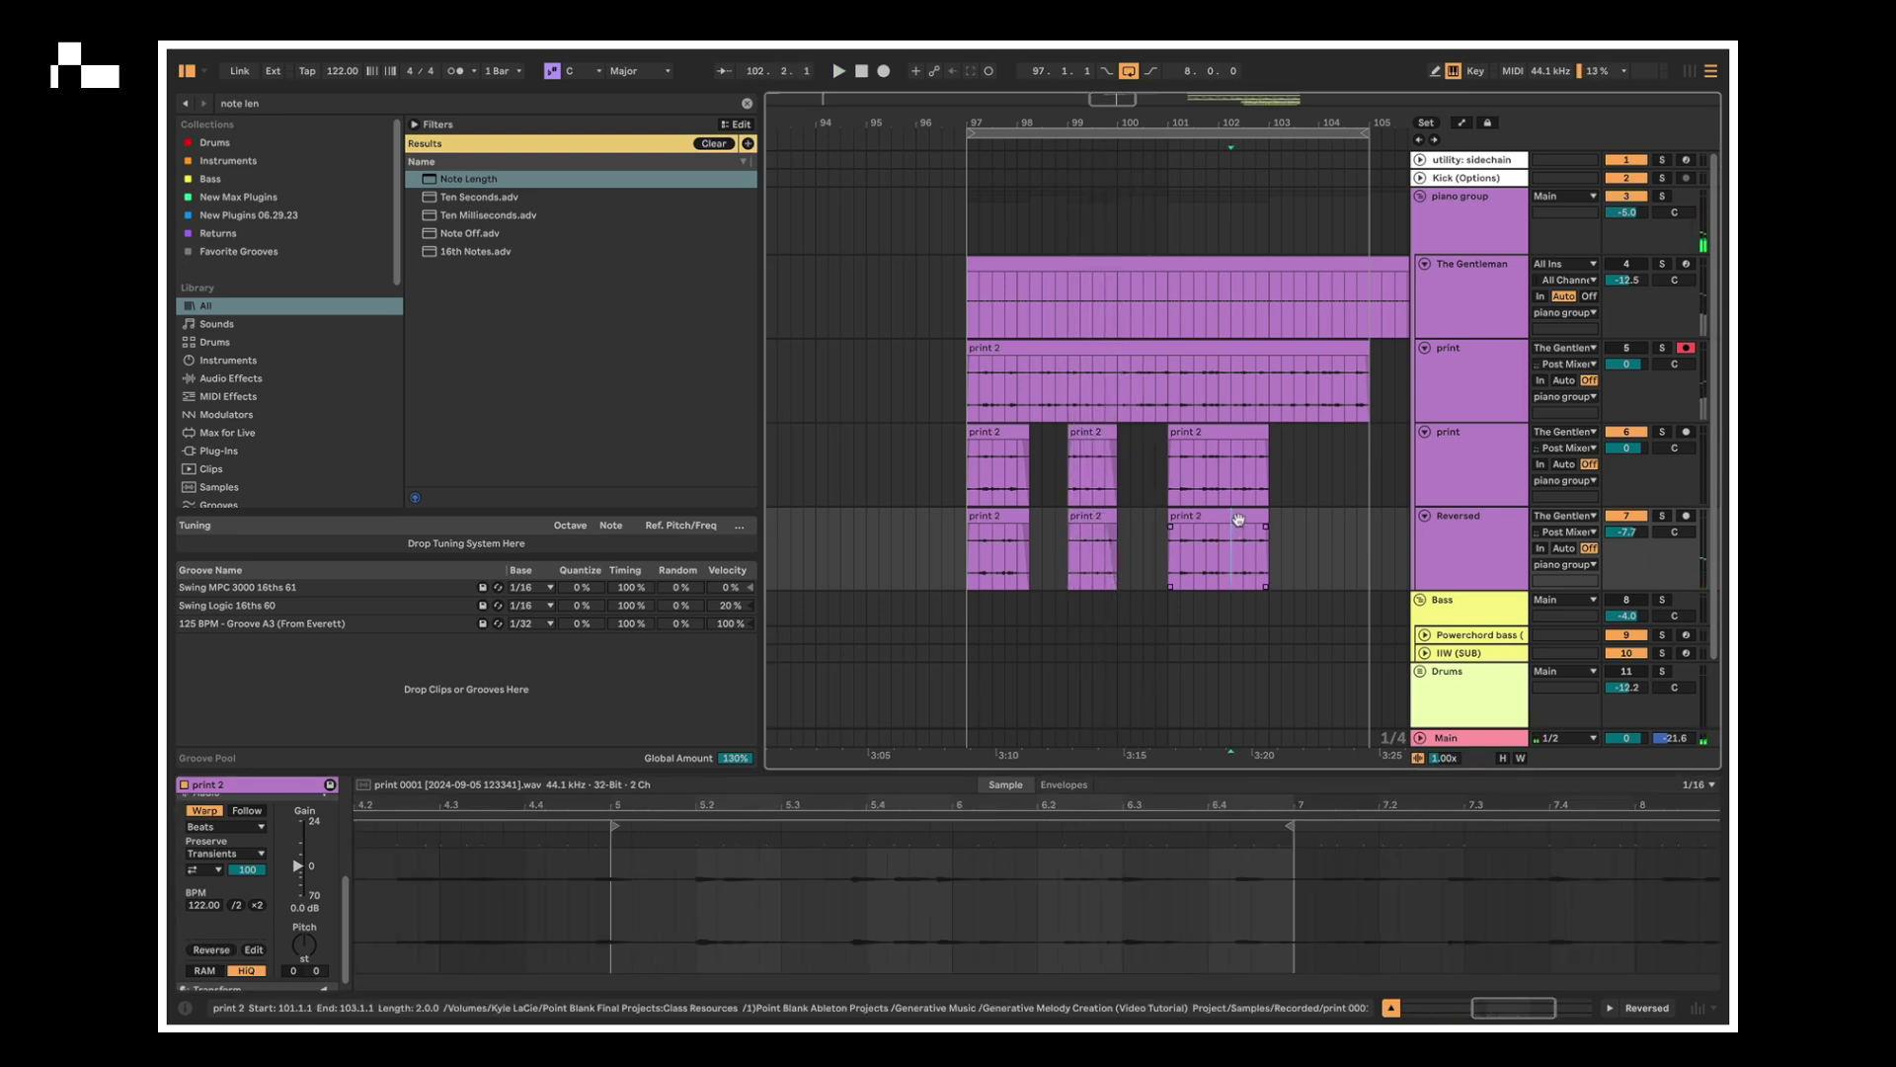
- Reverse the third clip at bar 101 on the Reversed track and audition it
click(1182, 554)
click(491, 911)
click(1259, 539)
key(space)
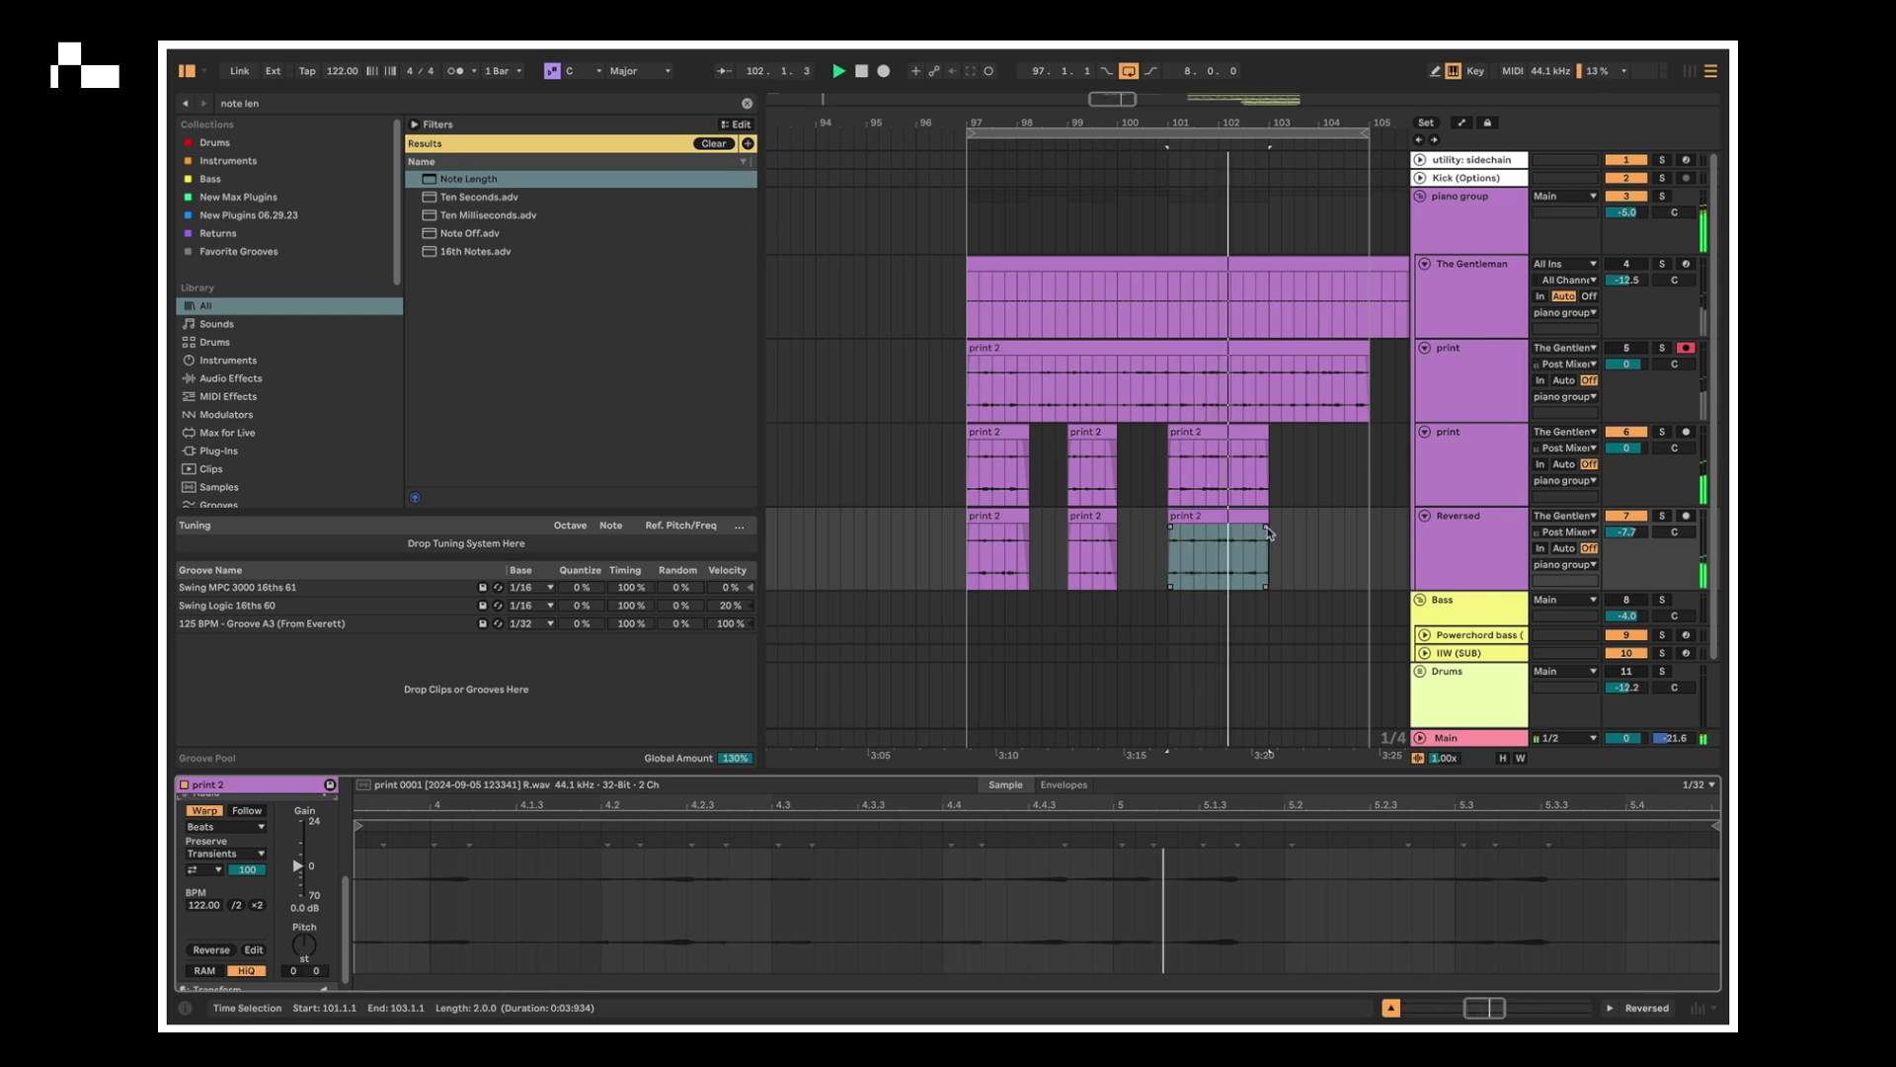
- Split the third clip at bar 102 on both the Reversed track and the print track above it
click(1229, 550)
click(1223, 550)
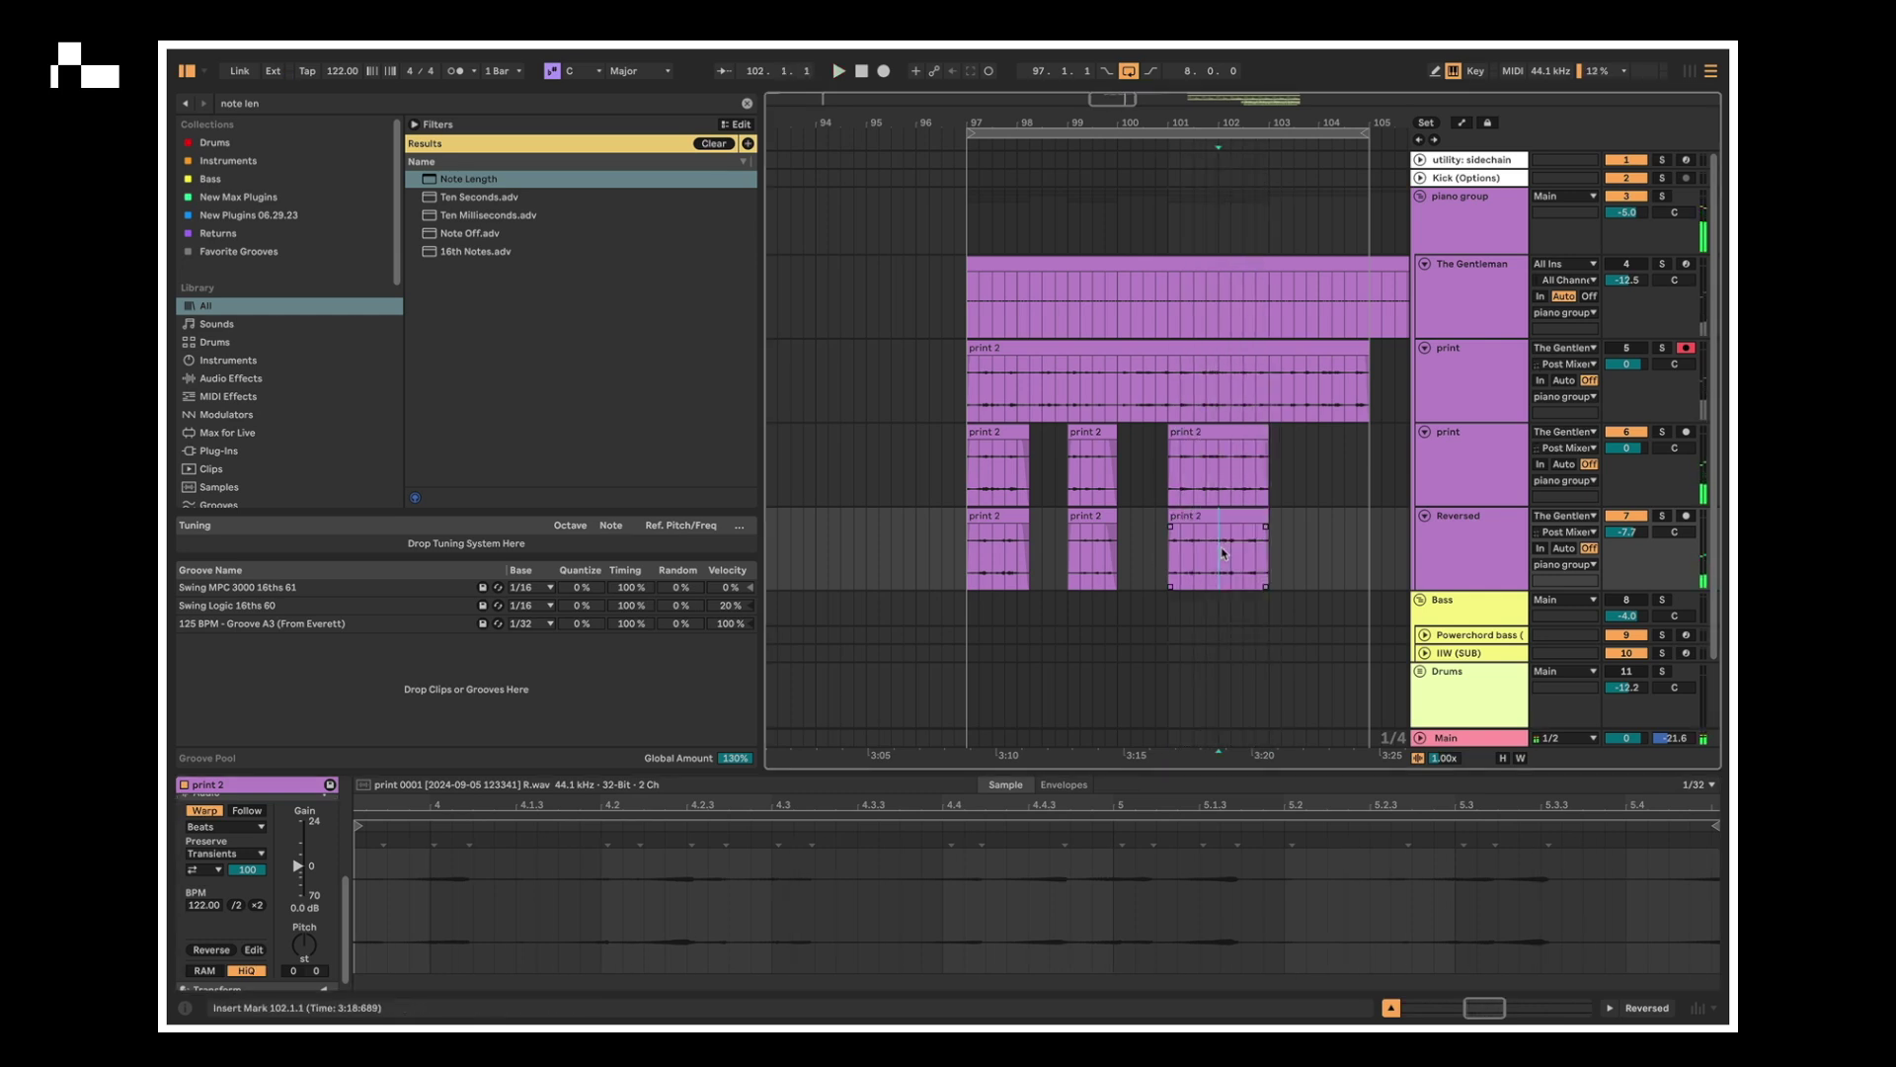
key(ctrl+e)
click(1223, 491)
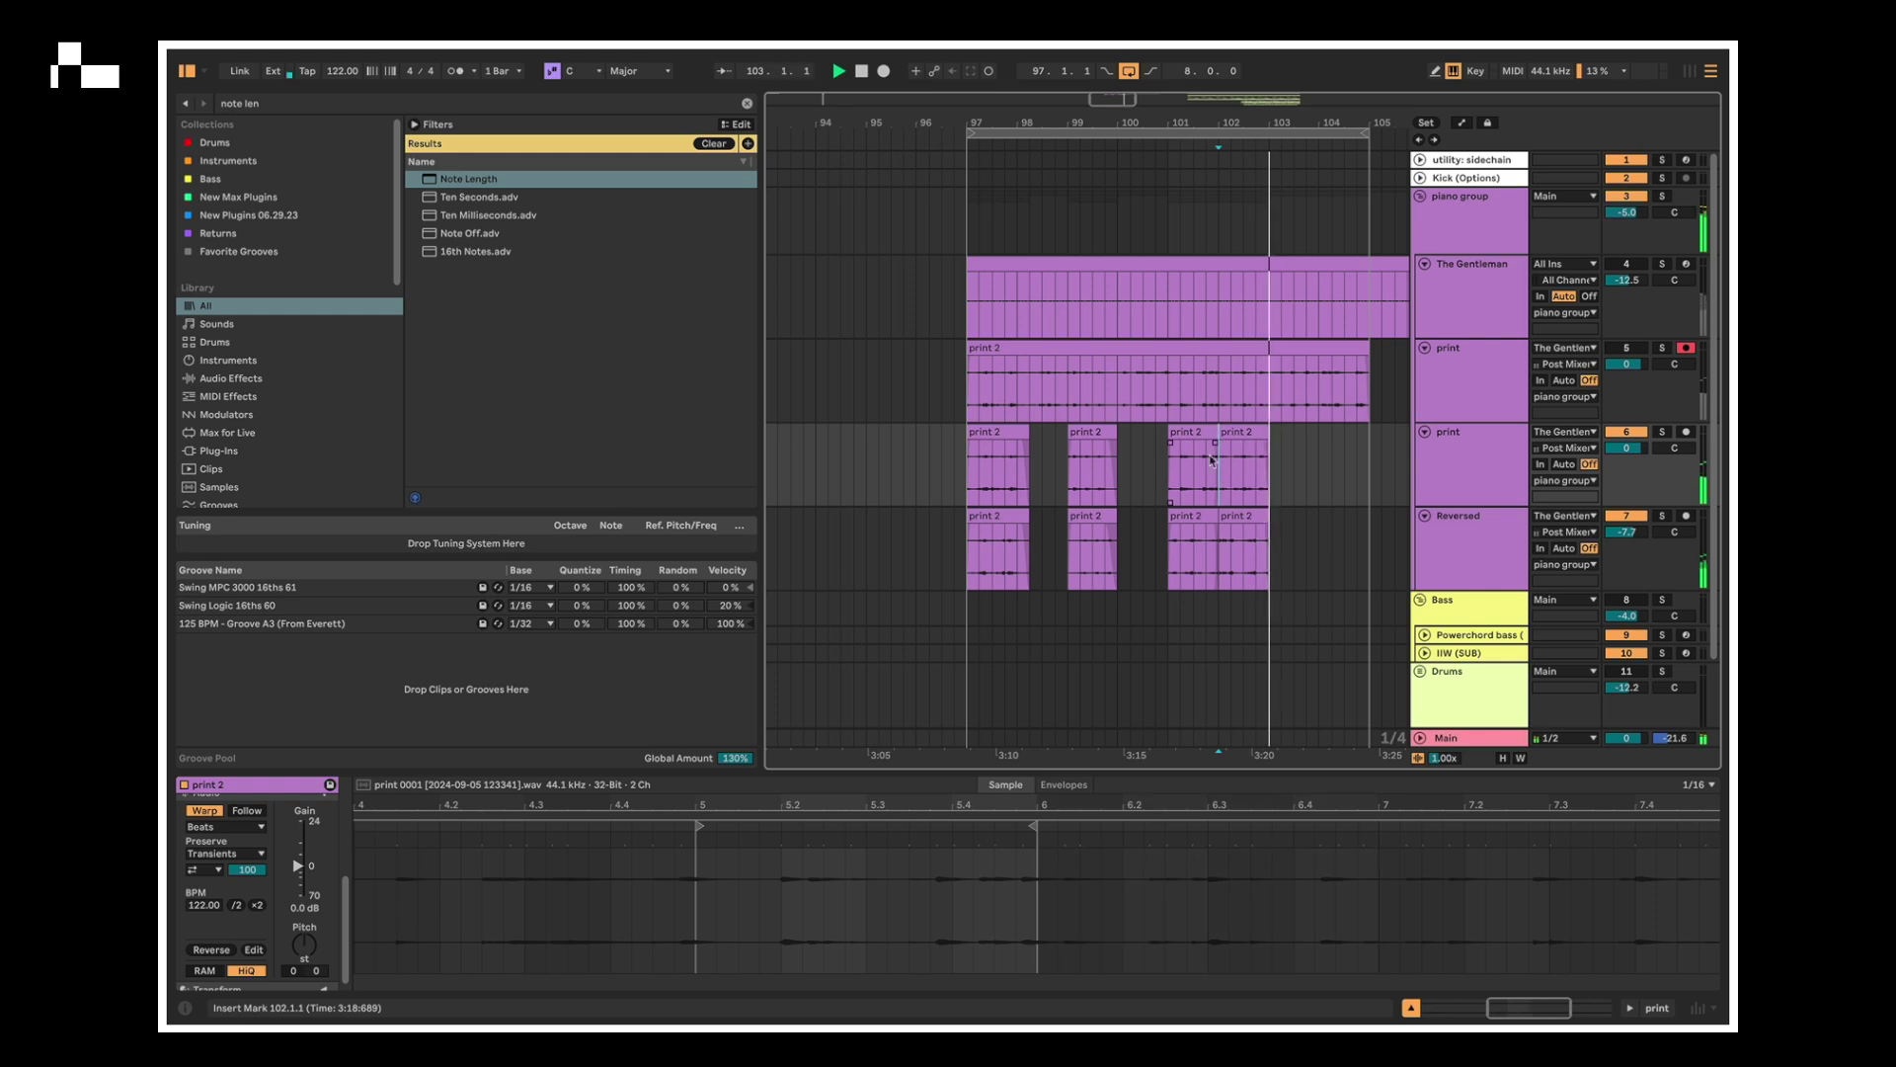
- Delete the first half of the split third clip at bar 101 on both the print and Reversed tracks
key(ctrl+e)
click(1211, 462)
key(space)
key(Delete)
click(1203, 517)
key(Delete)
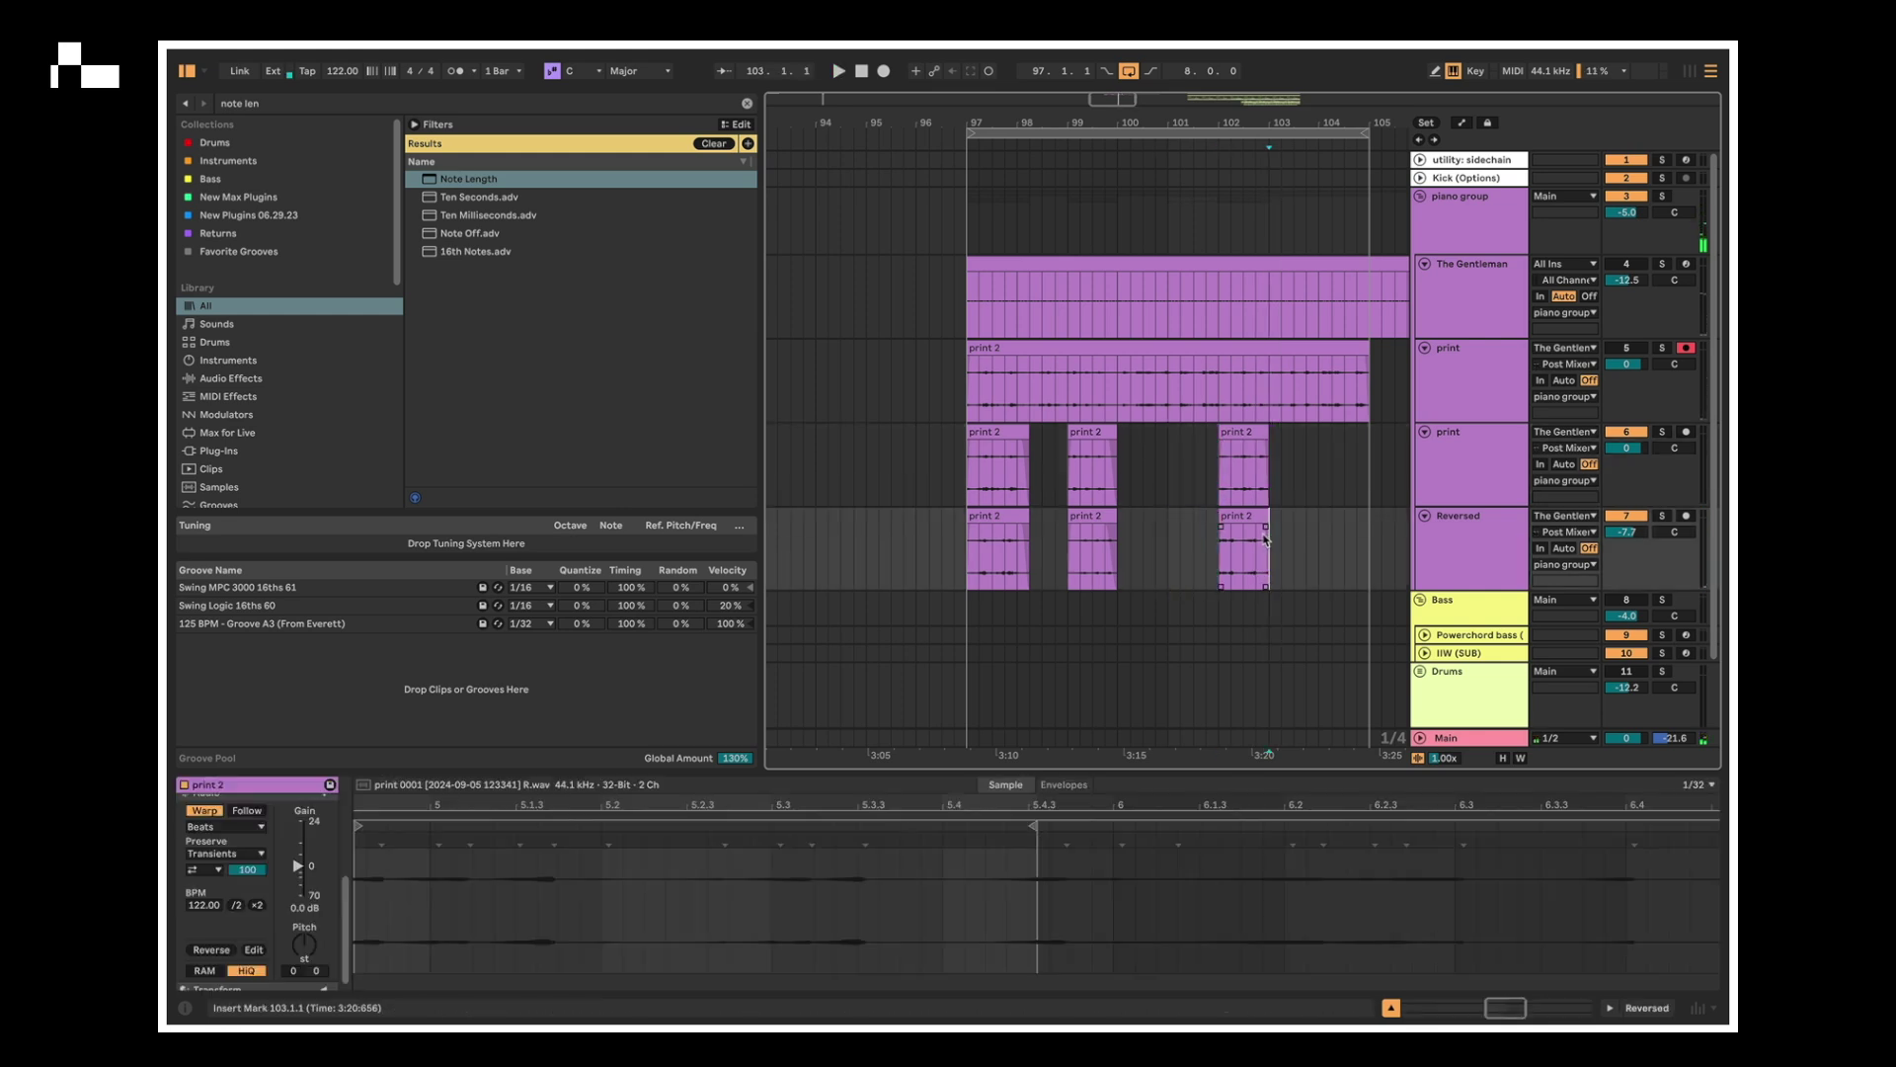
- Move the remaining one-bar clips at bar 102 on the print and Reversed tracks to bar 101
drag(1267, 550, 1227, 468)
key(ctrl+z)
key(ctrl+z)
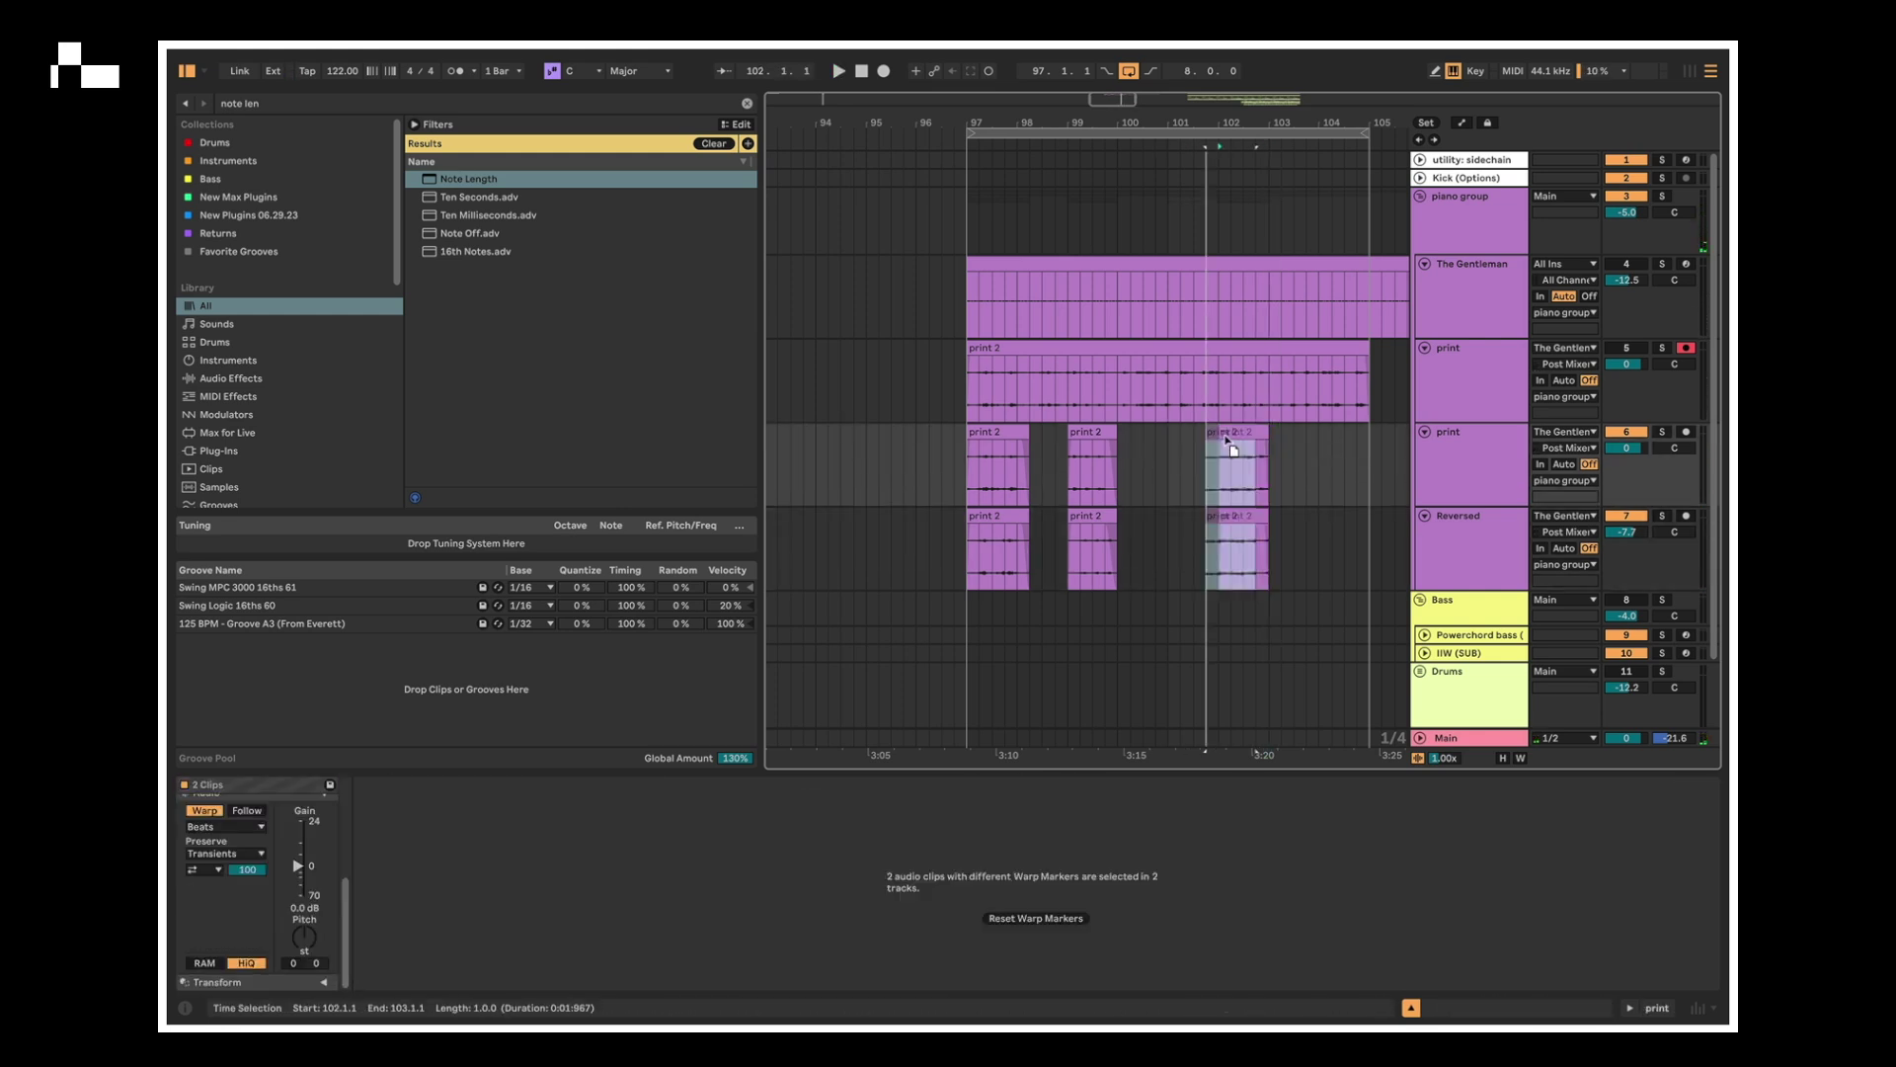
key(ctrl+z)
- Start playback and shorten the loop to the single bar from 101 to 102 to audition the moved clips
key(space)
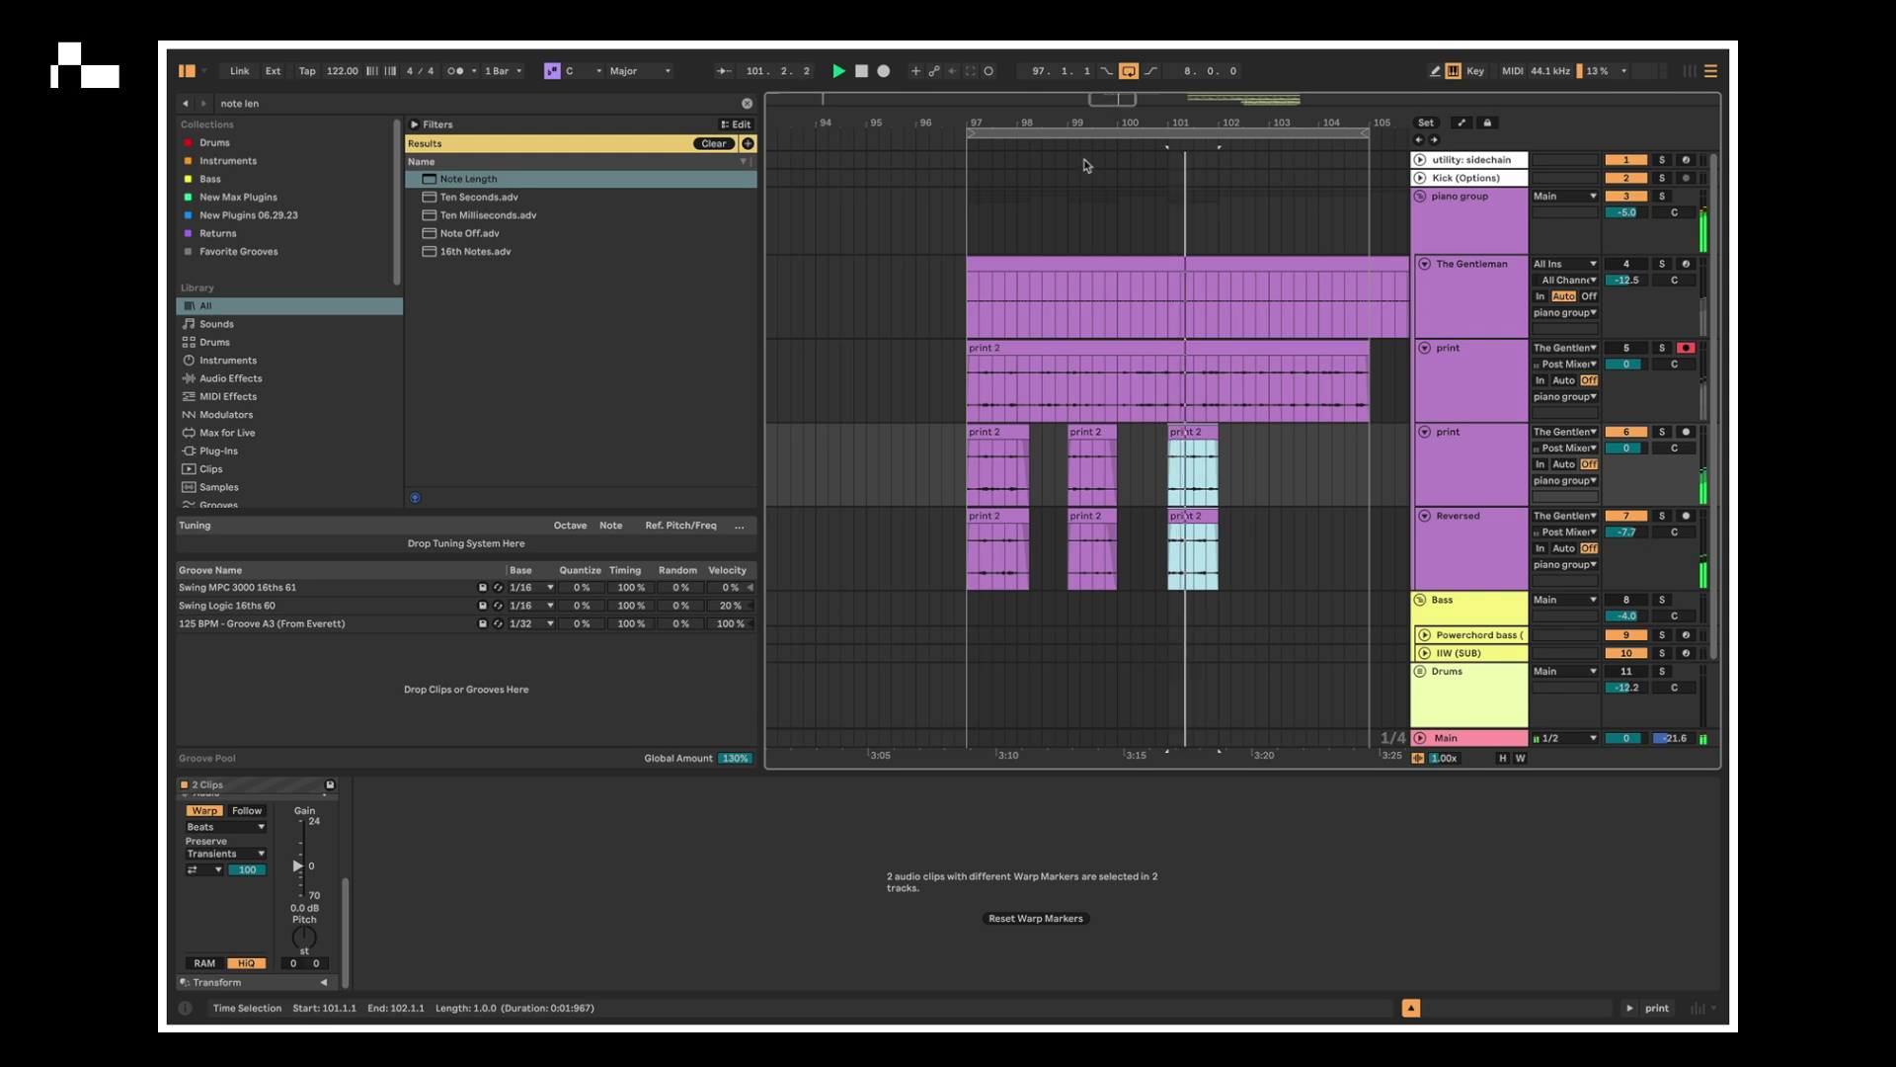
drag(968, 133, 1168, 133)
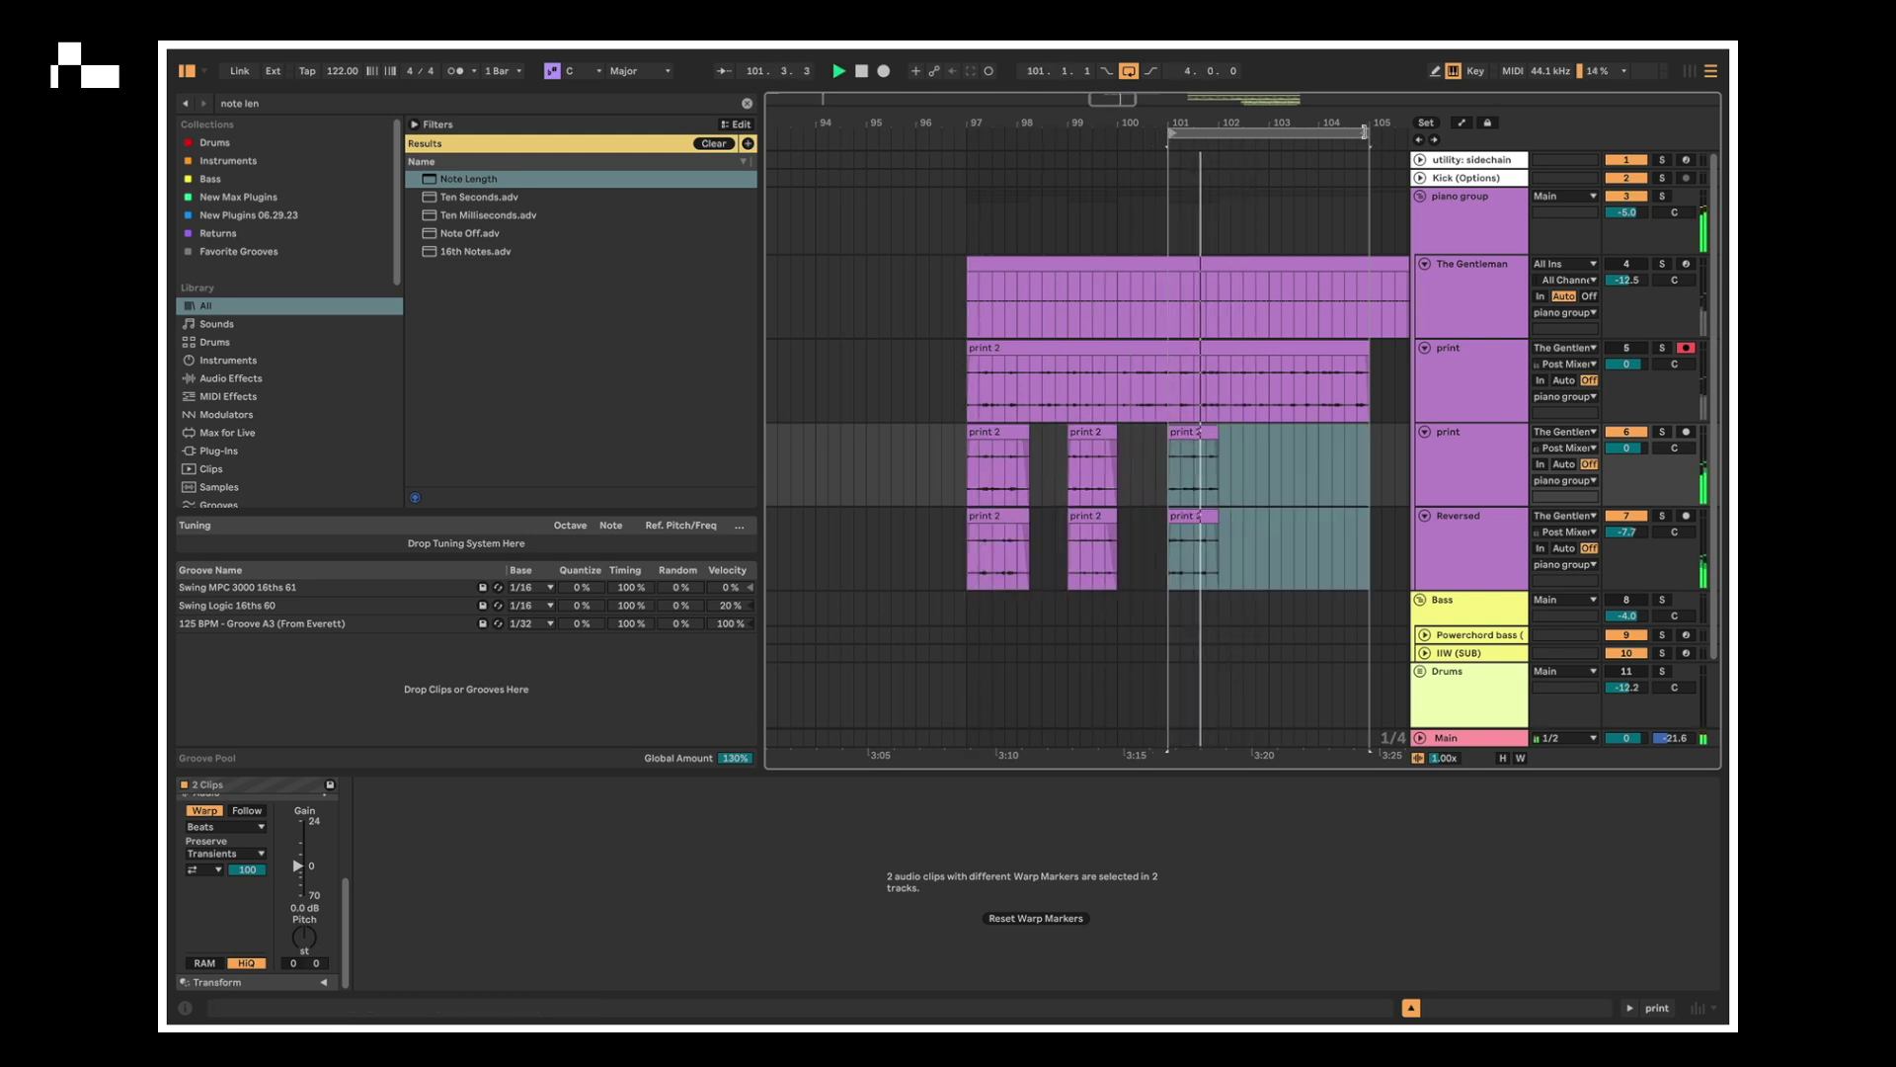
drag(1366, 131, 1218, 132)
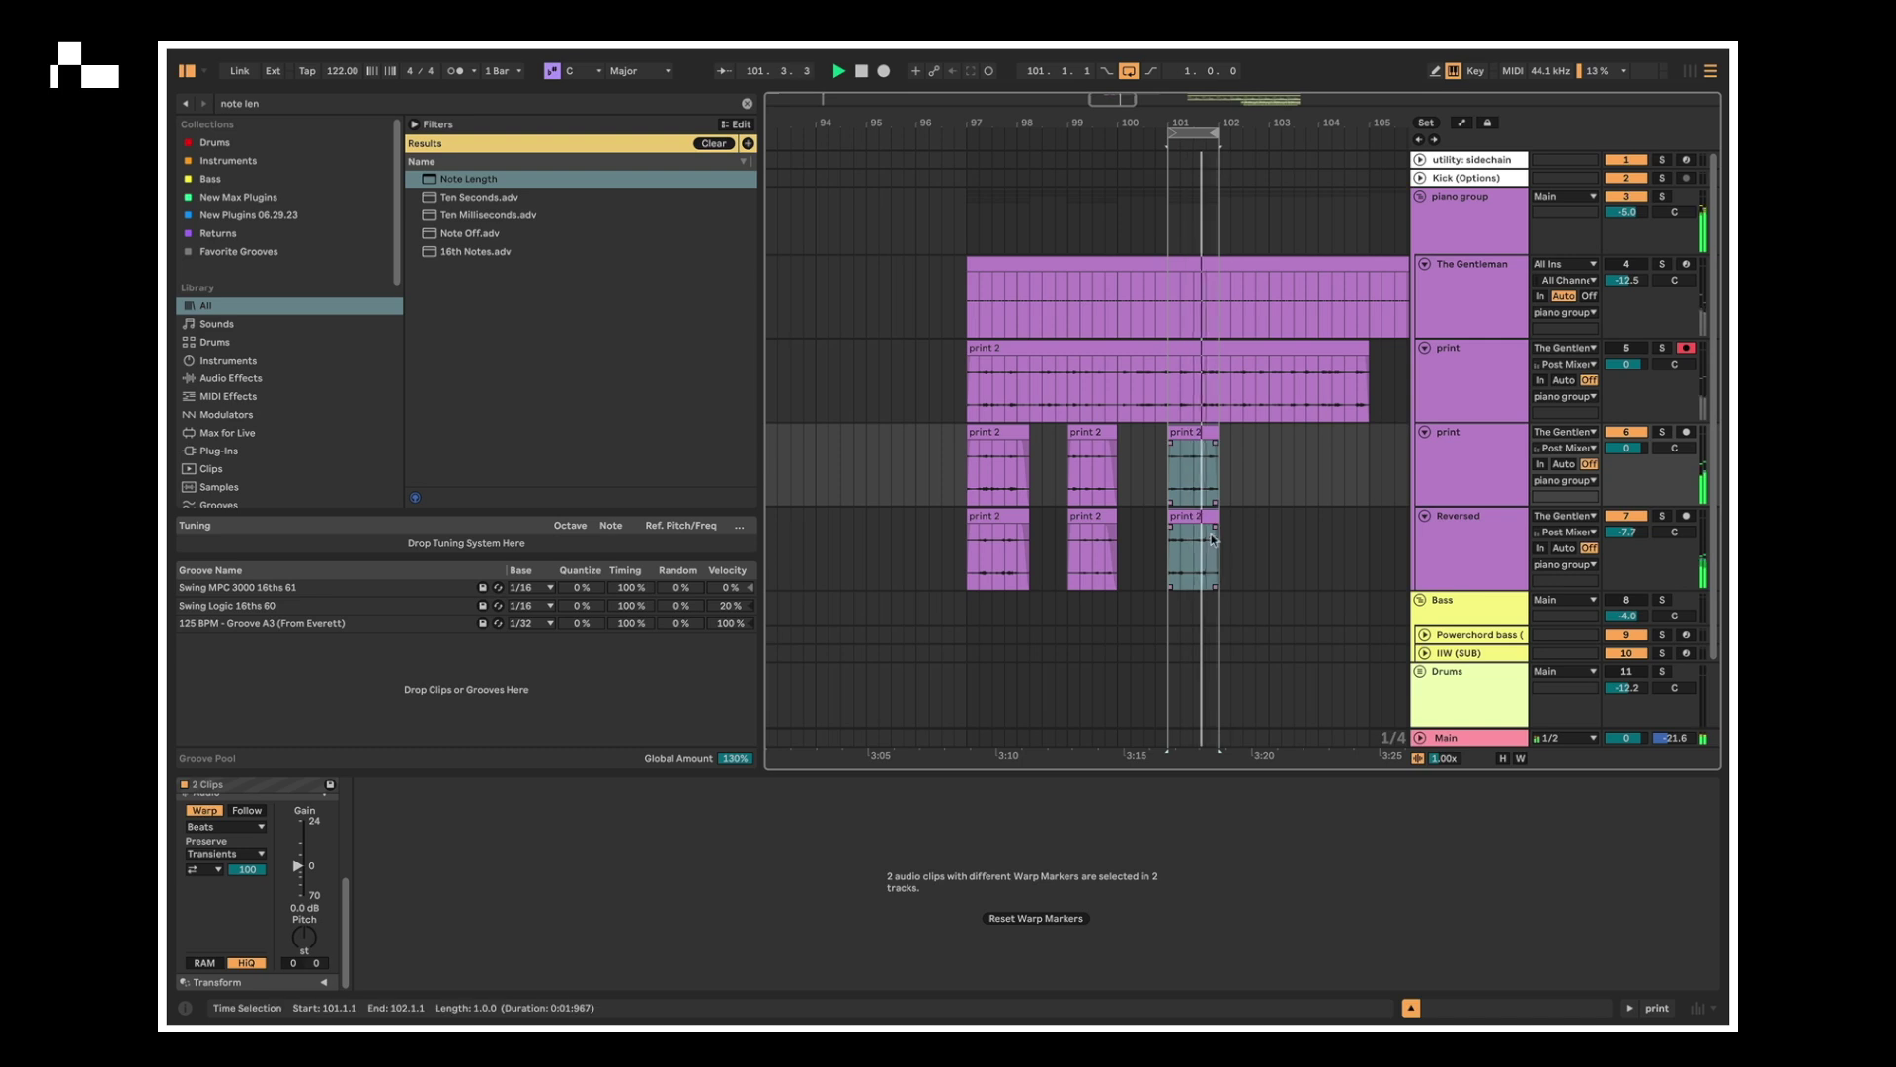
drag(1220, 549, 1171, 474)
- Duplicate the print track above Reversed and, on the copy, replace the bar 101 clip with the clip from bar 97
click(1499, 466)
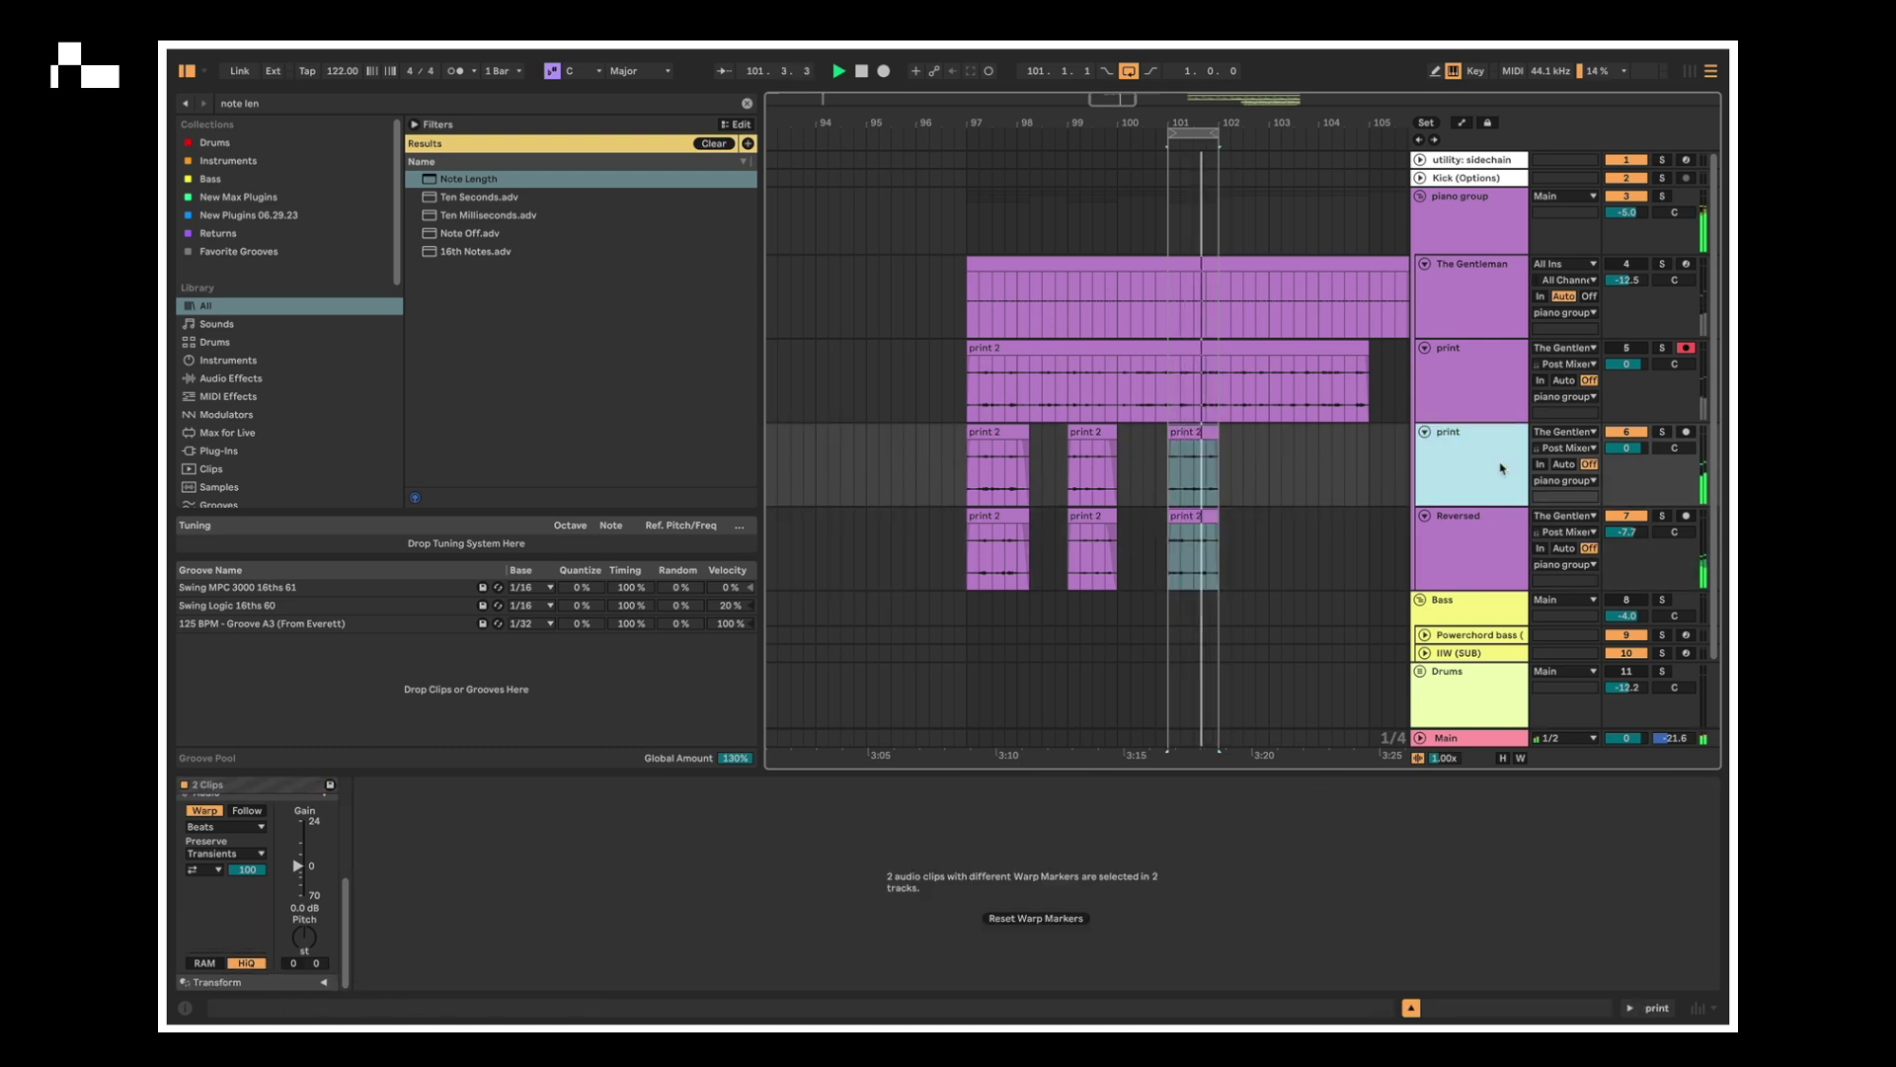
key(super+d)
key(Delete)
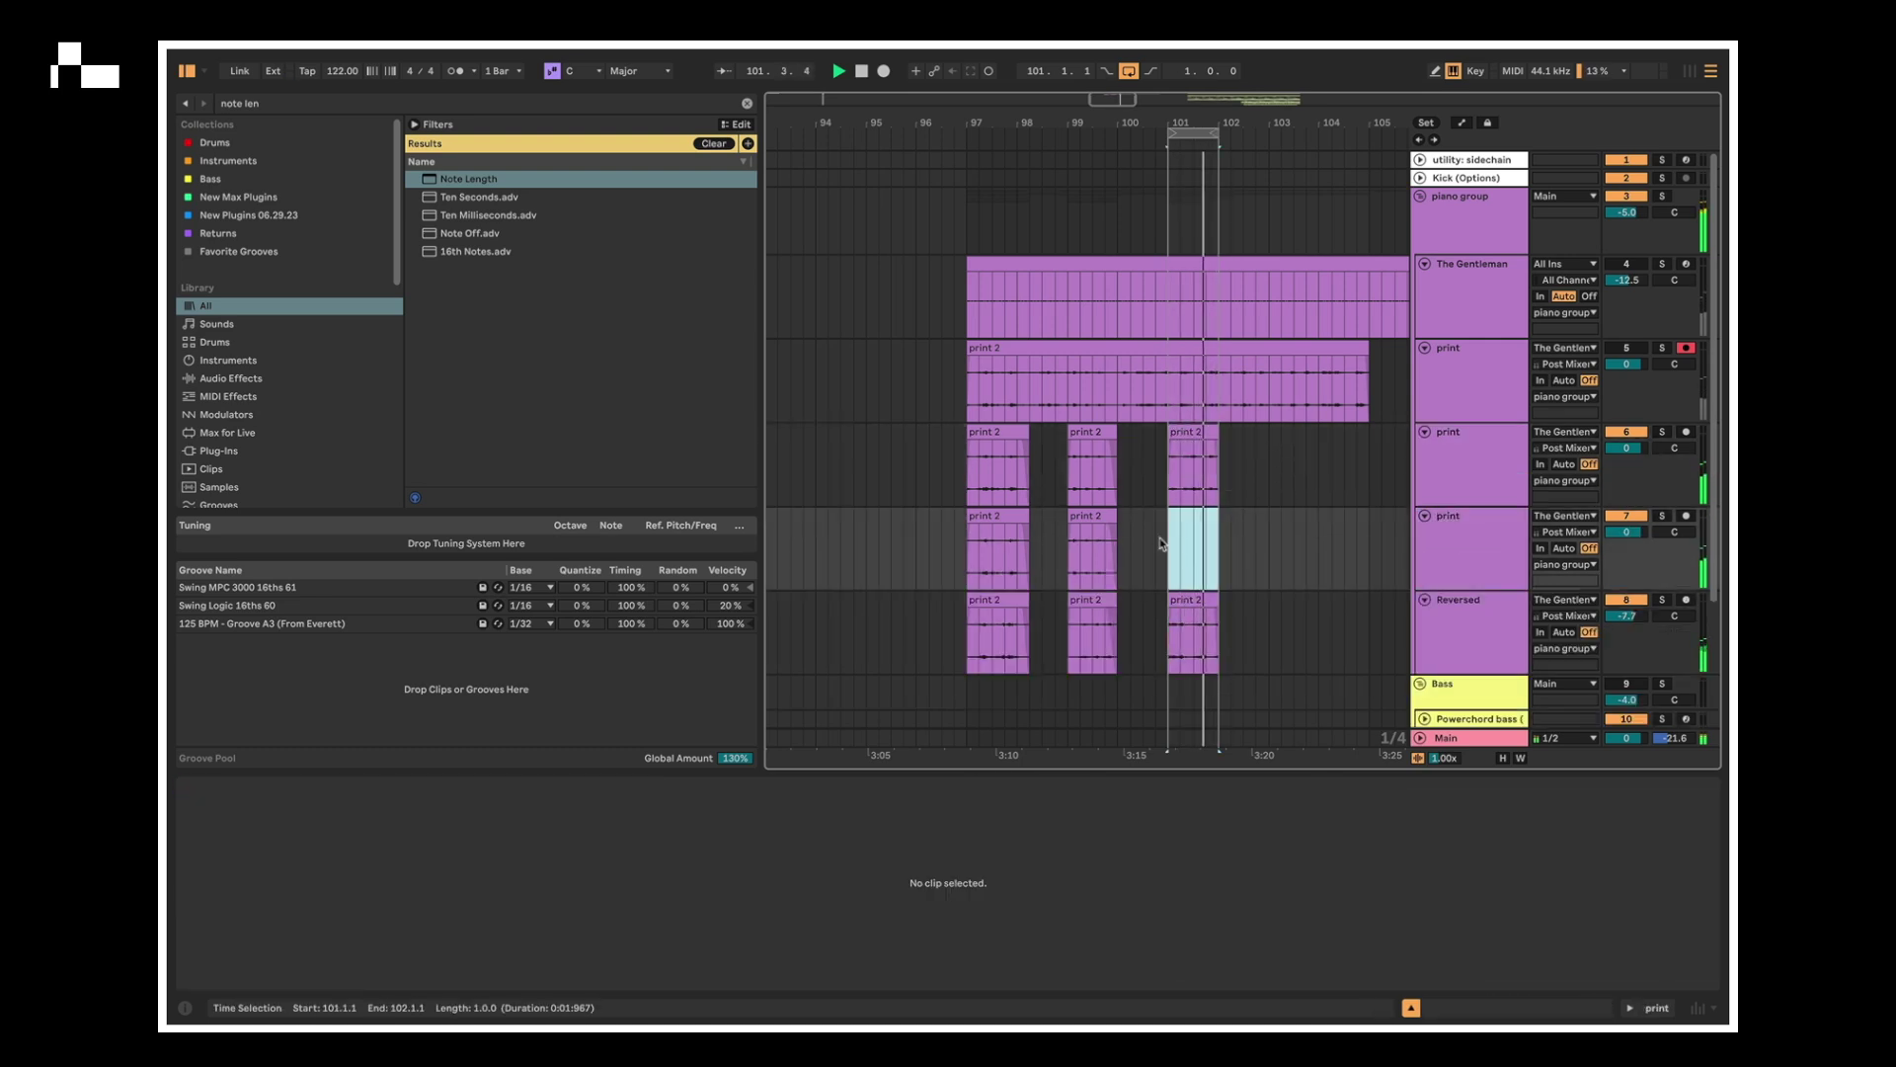
drag(1001, 517, 1202, 528)
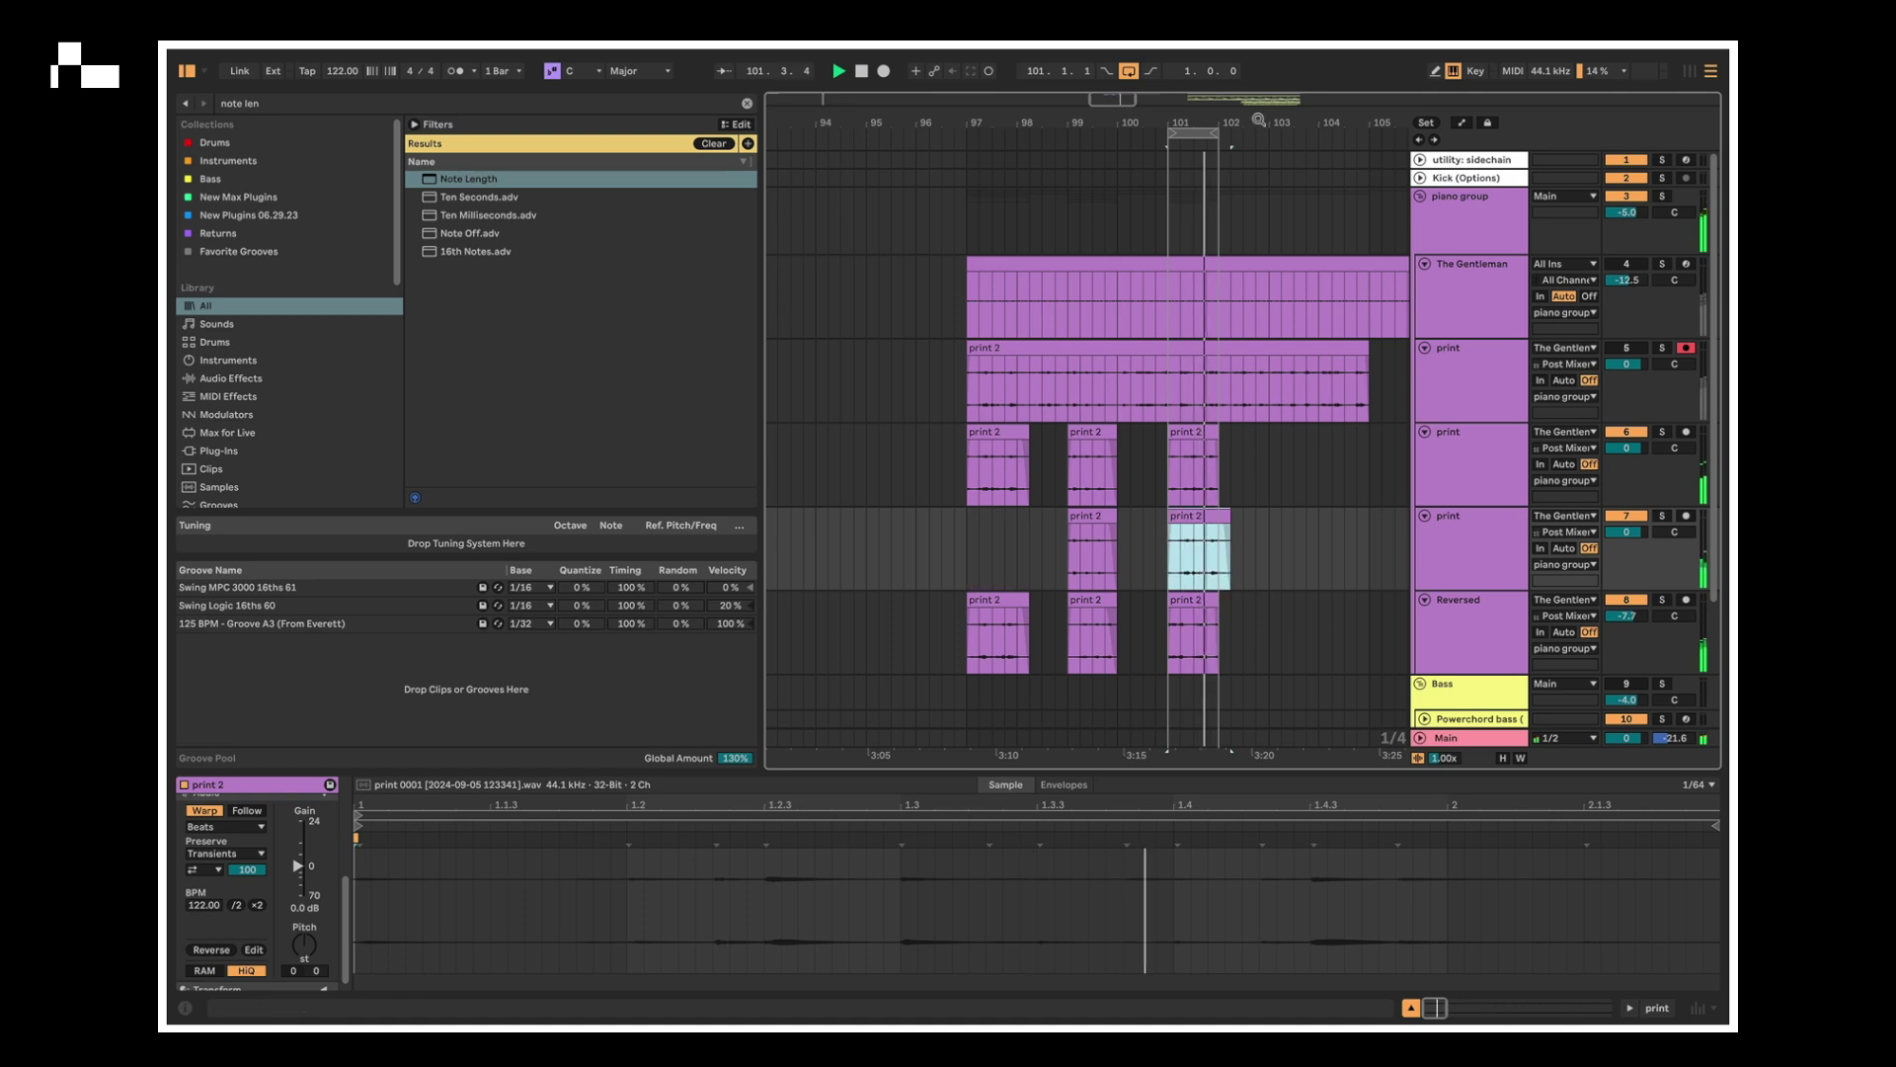
- Extend the loop to four bars from bar 101 and repeat the one-bar print and Reversed clips up to bar 105
drag(1222, 141, 1370, 138)
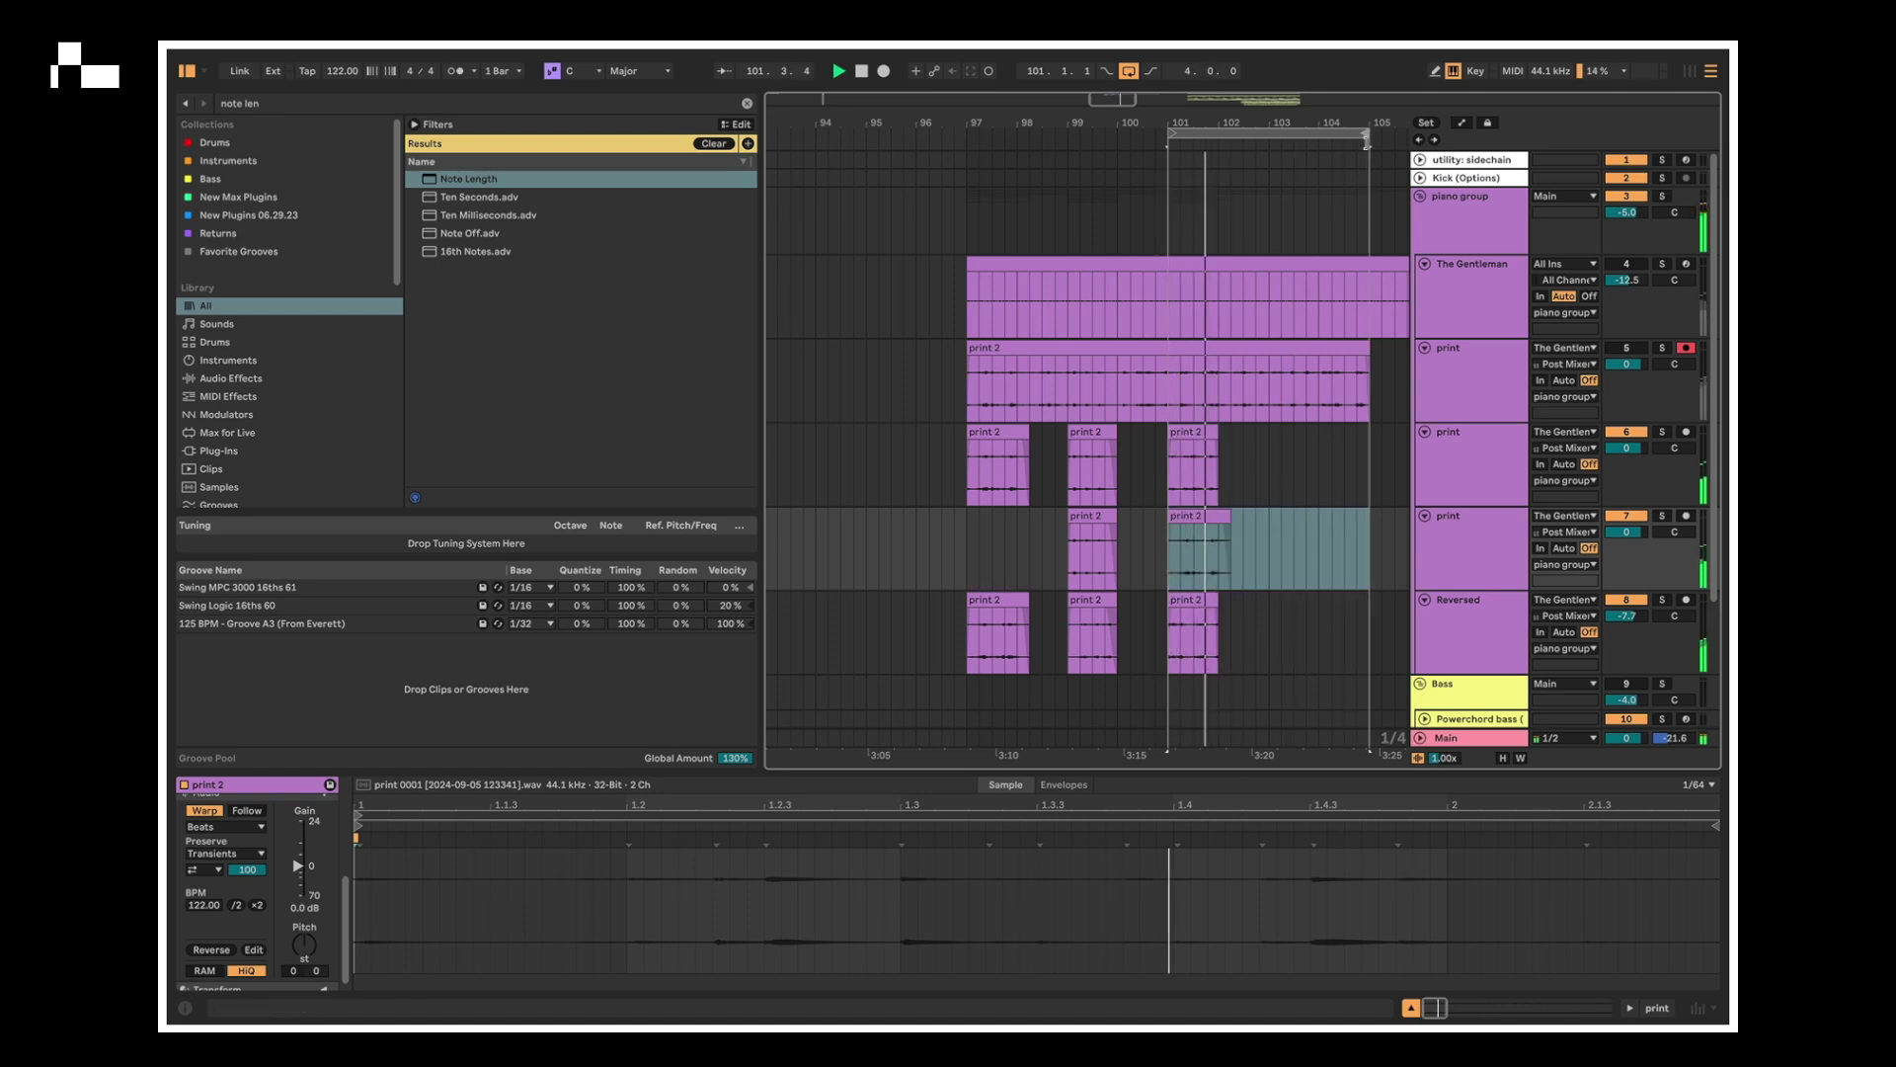
click(1258, 632)
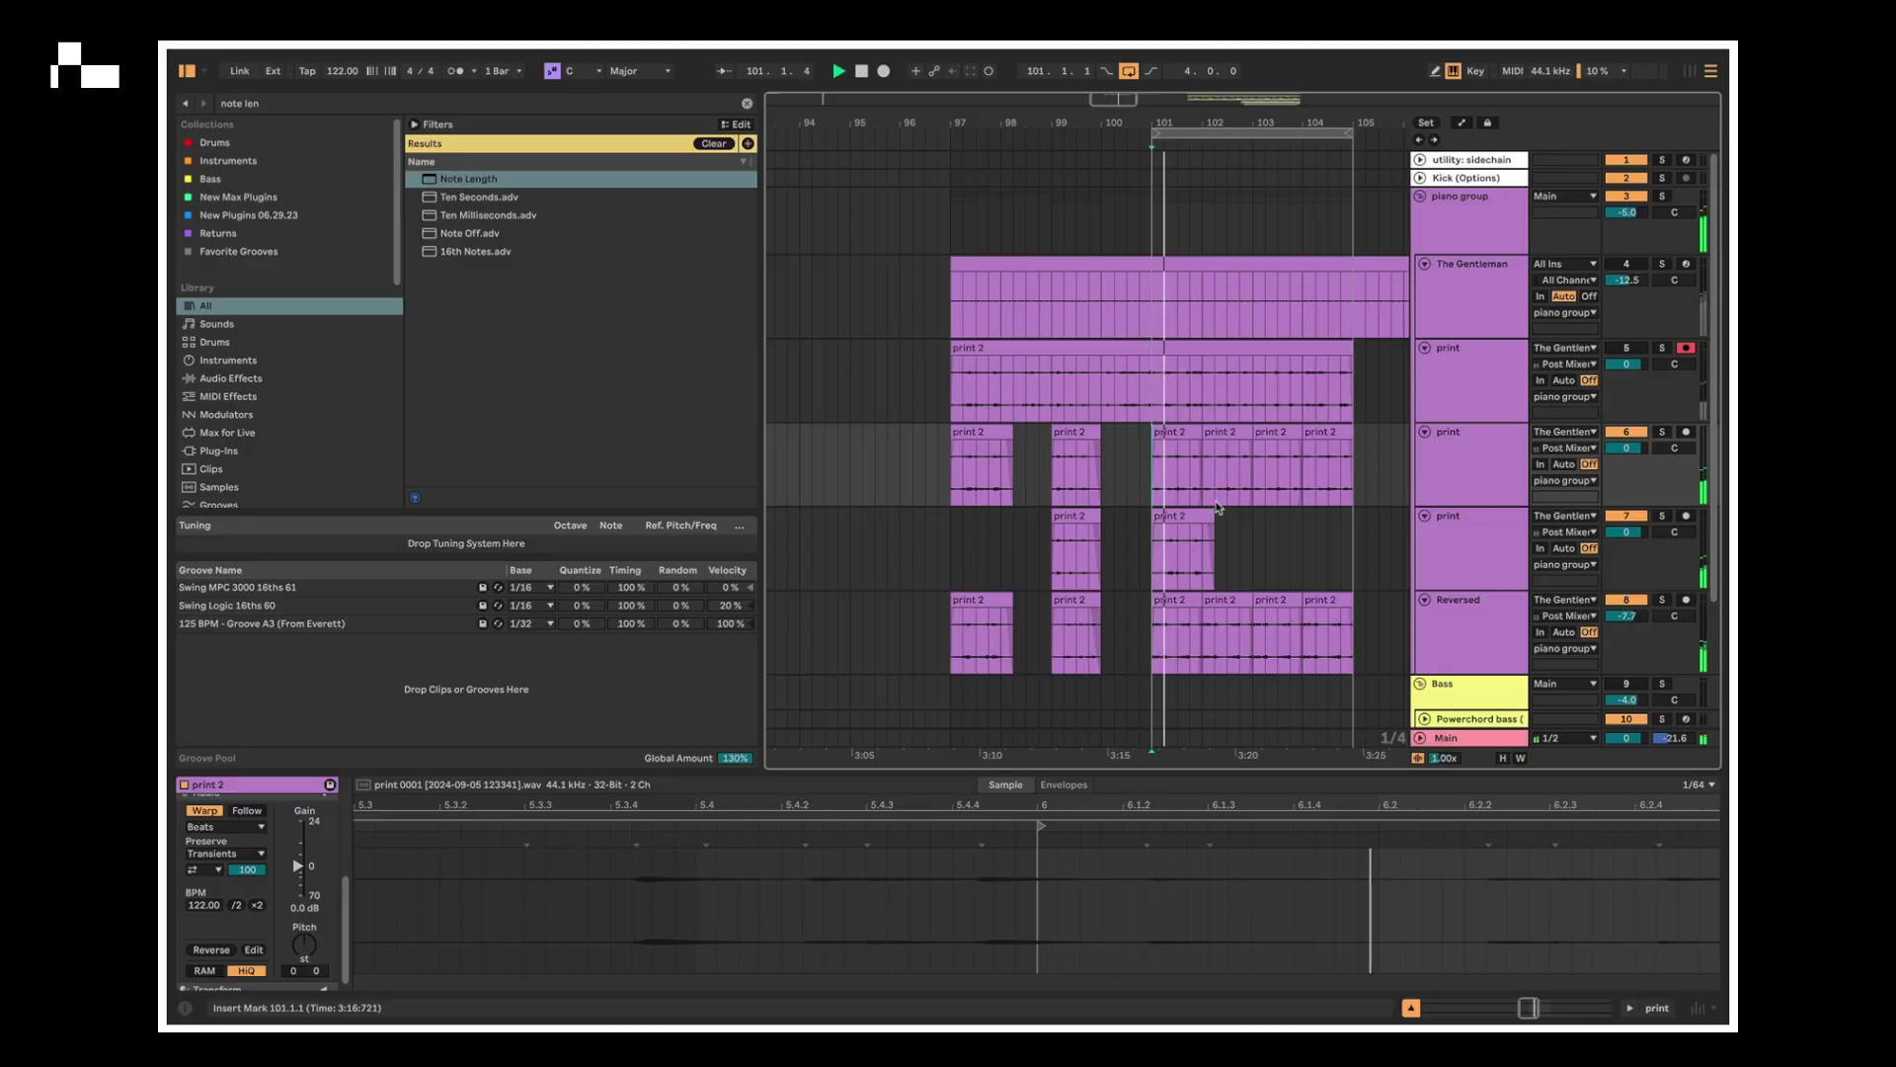
- Add a short fade-out to the end of the bar 101 clip on the duplicated print track
click(1077, 554)
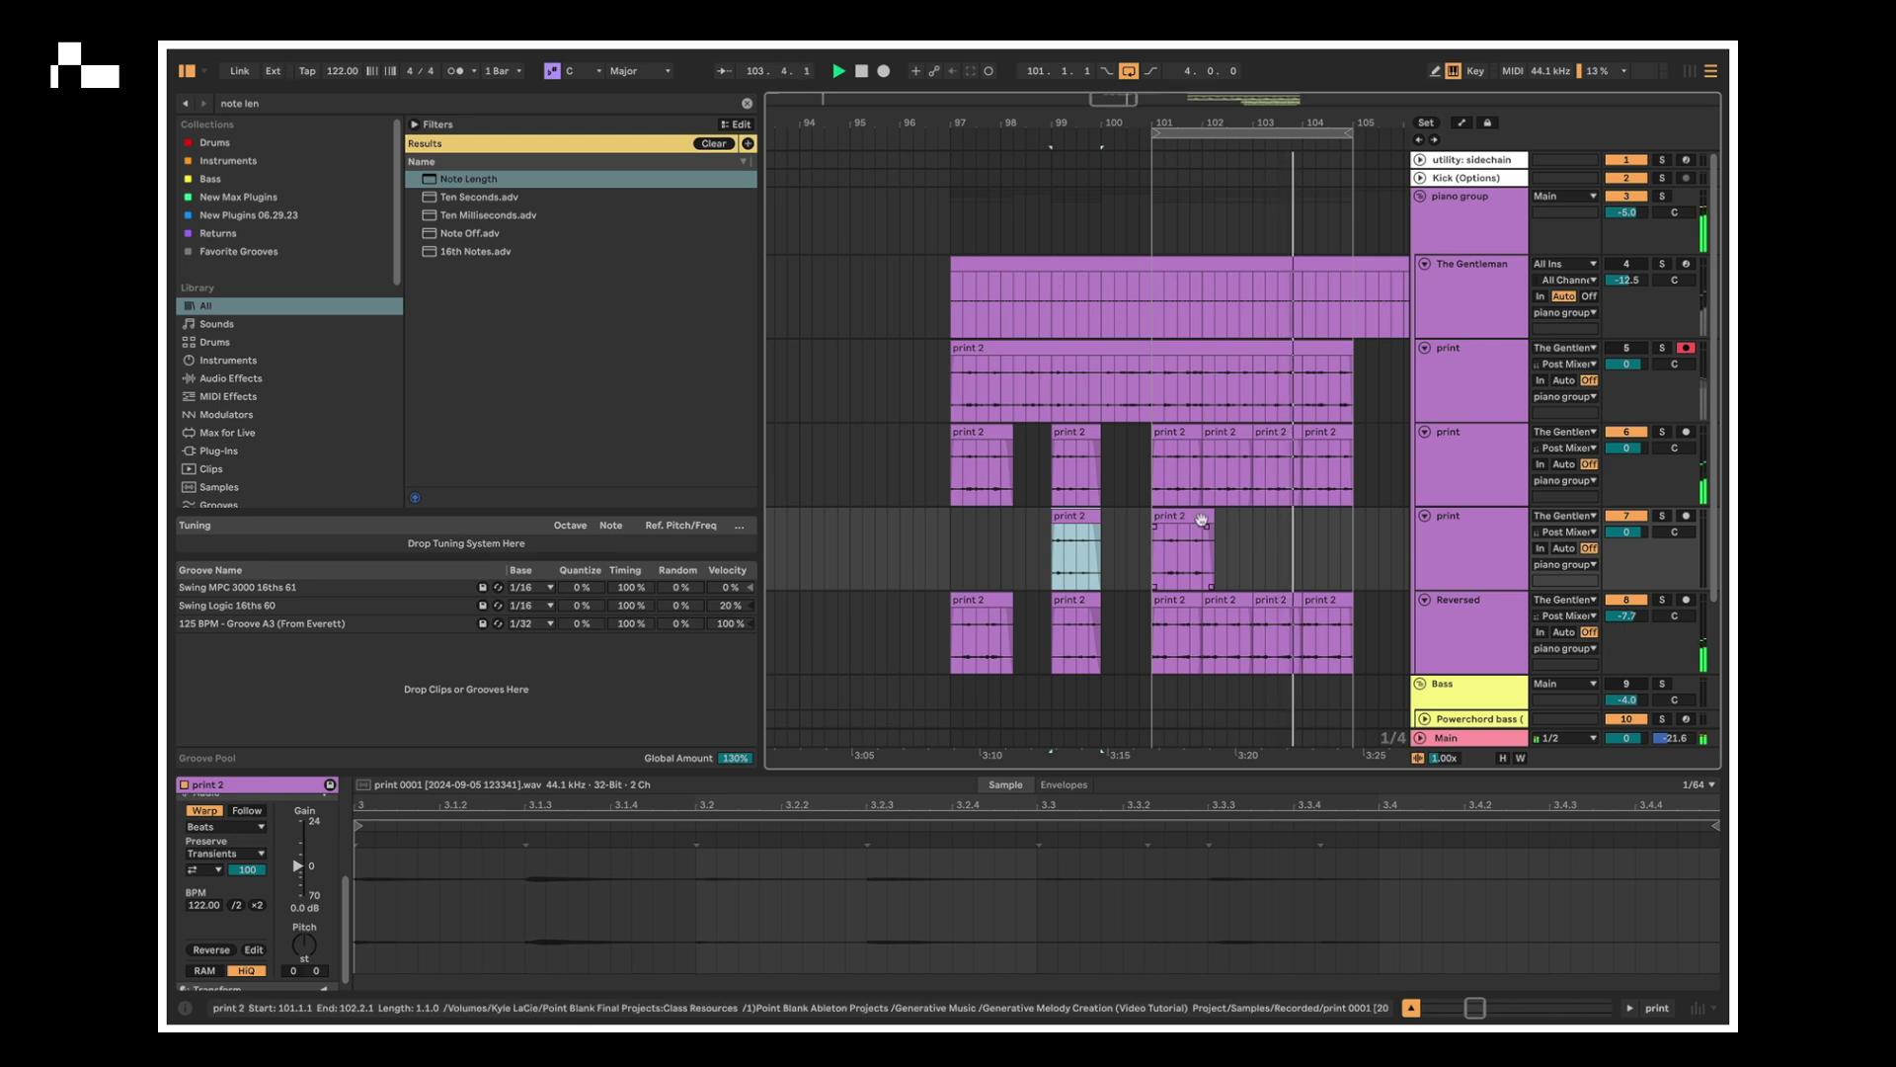
click(1199, 534)
drag(1205, 530, 1194, 533)
click(1206, 515)
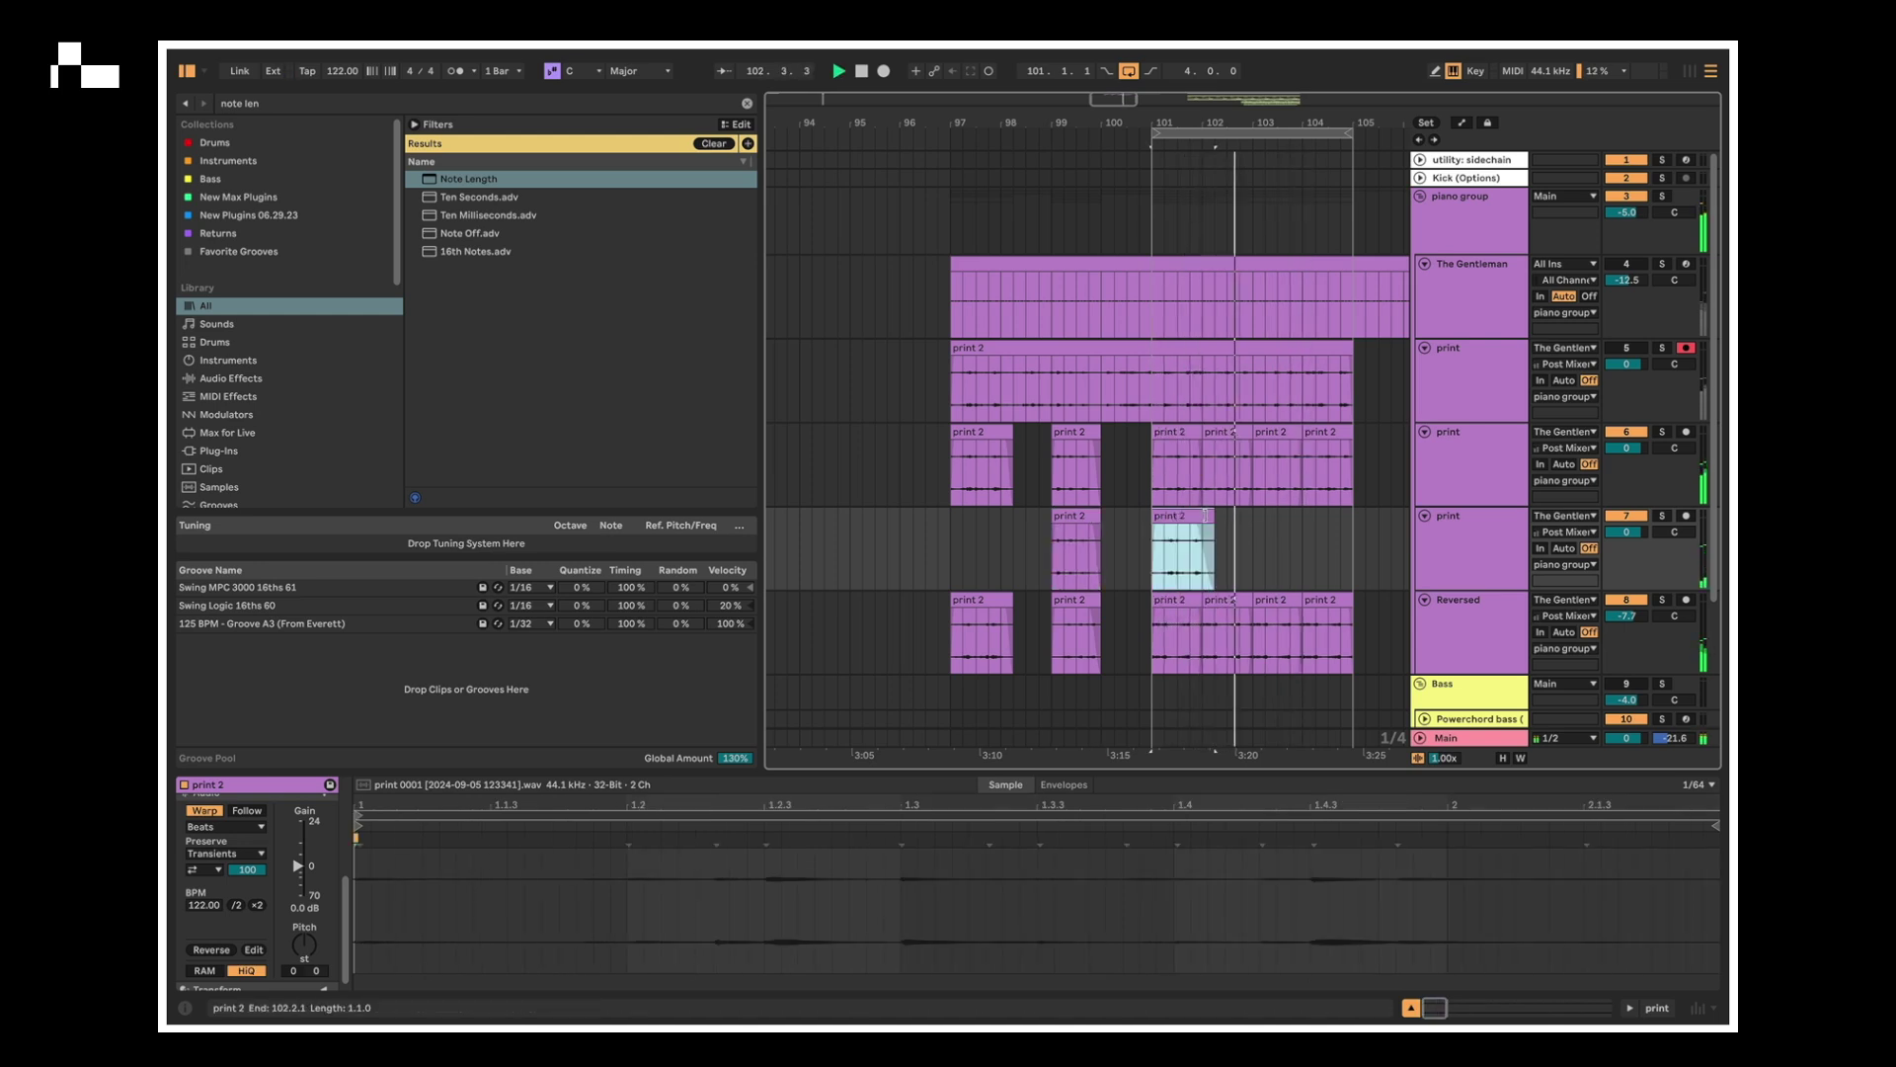
- Try the faded clip at bar 102 on another duplicated print track, transposed to -5 semitones, and remove the clip
click(1450, 528)
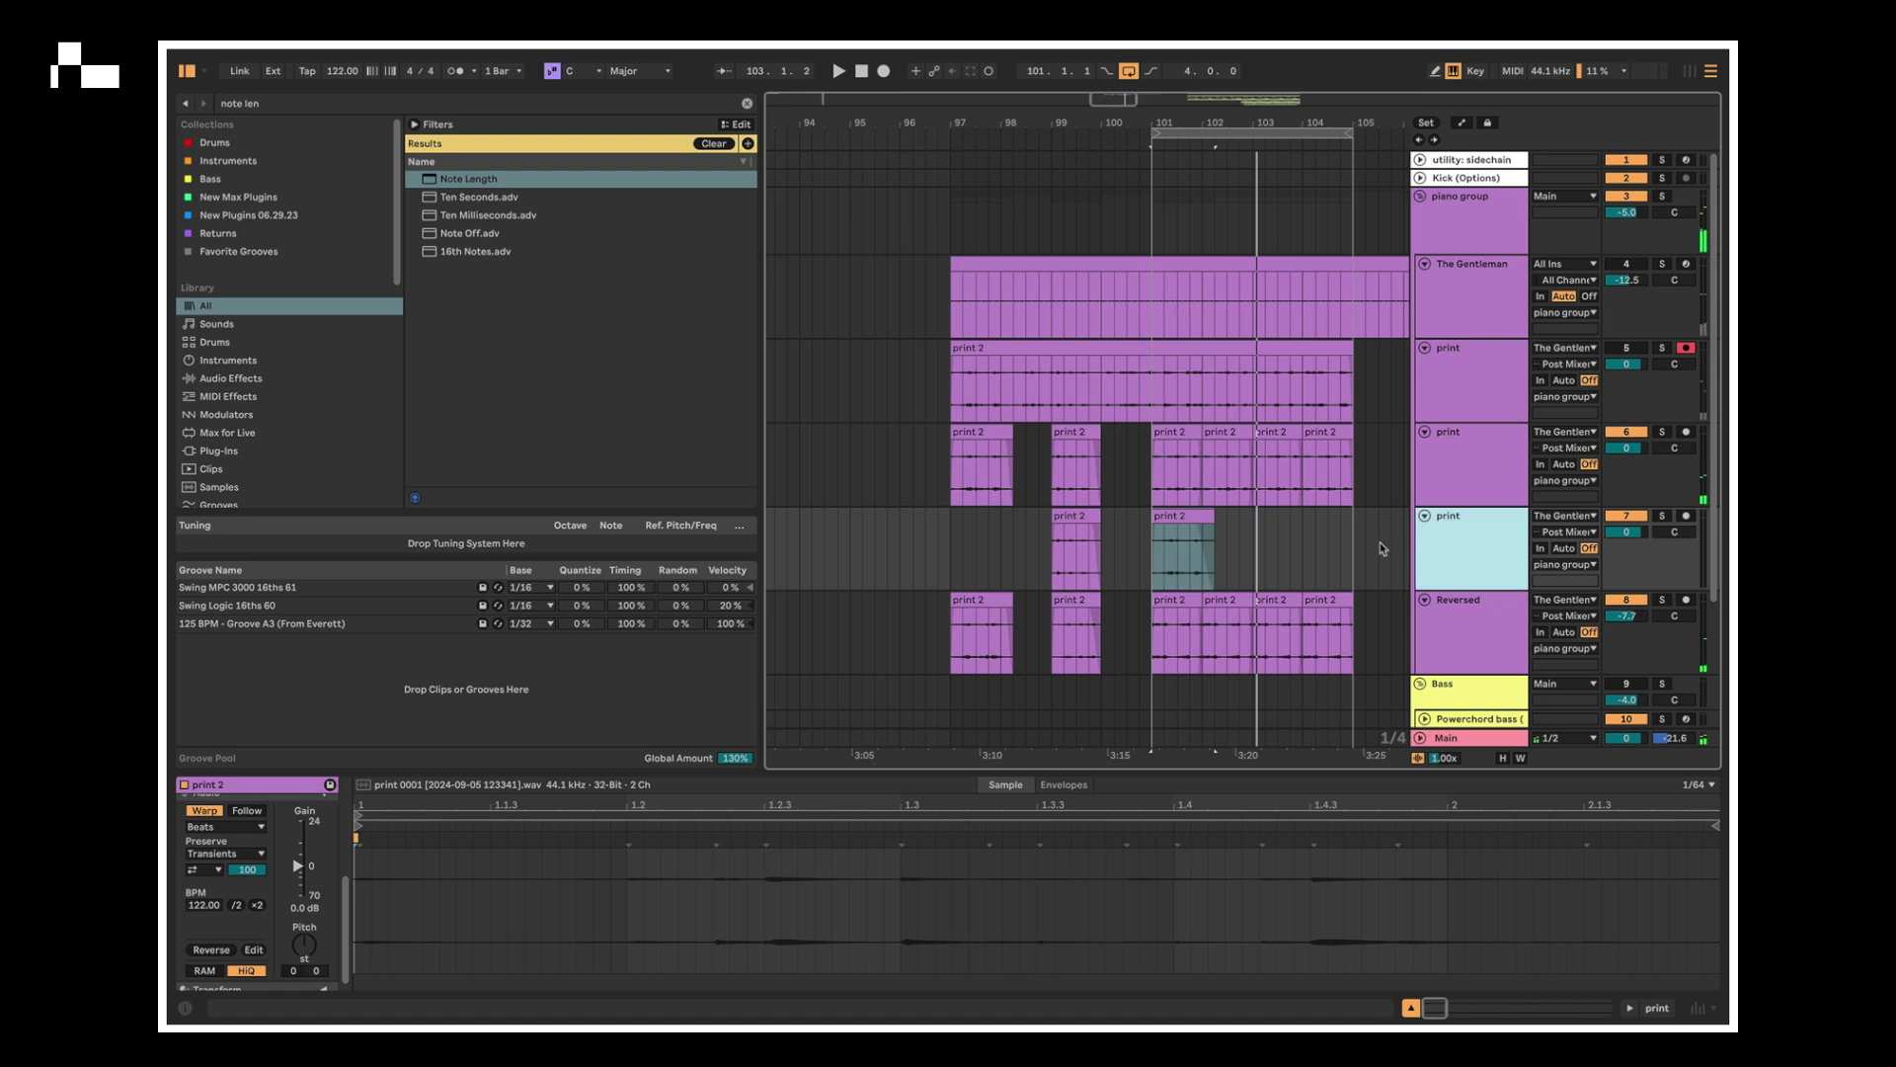
key(super+d)
drag(1195, 615, 1244, 635)
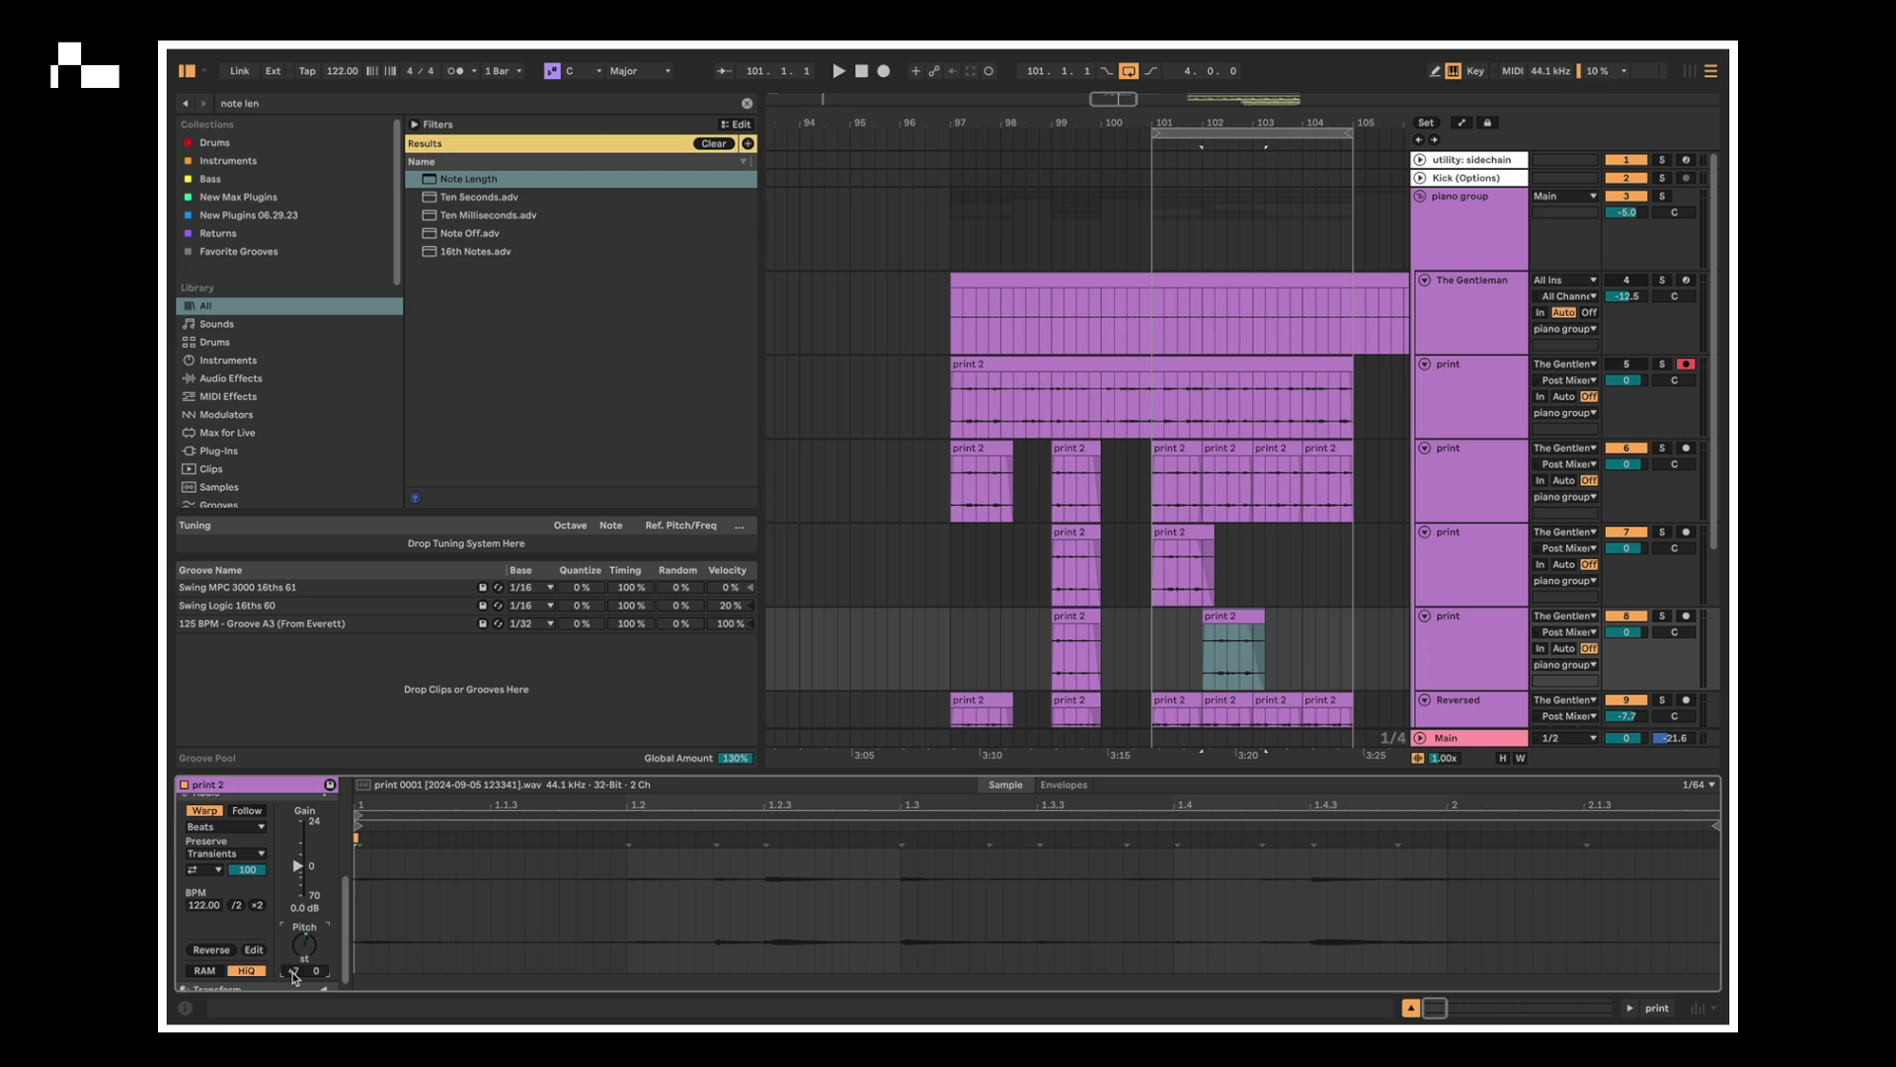
key(space)
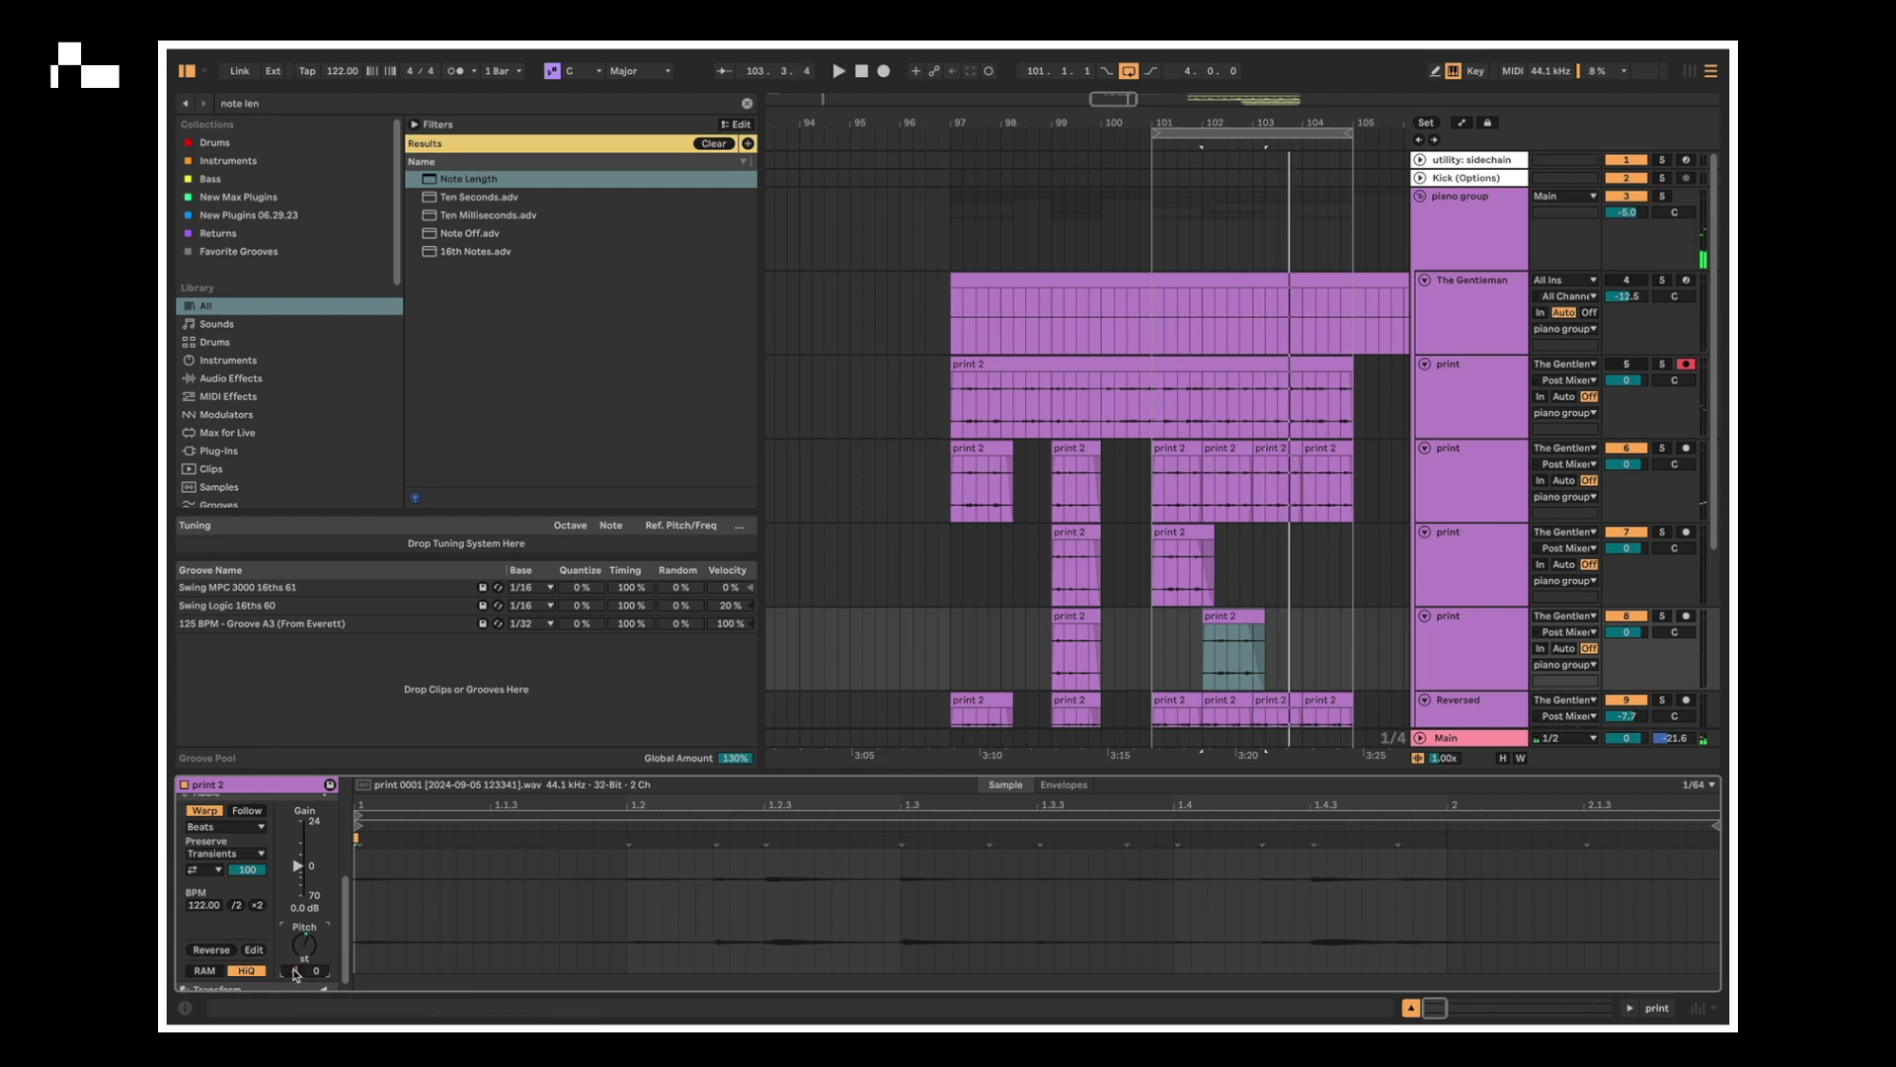
key(space)
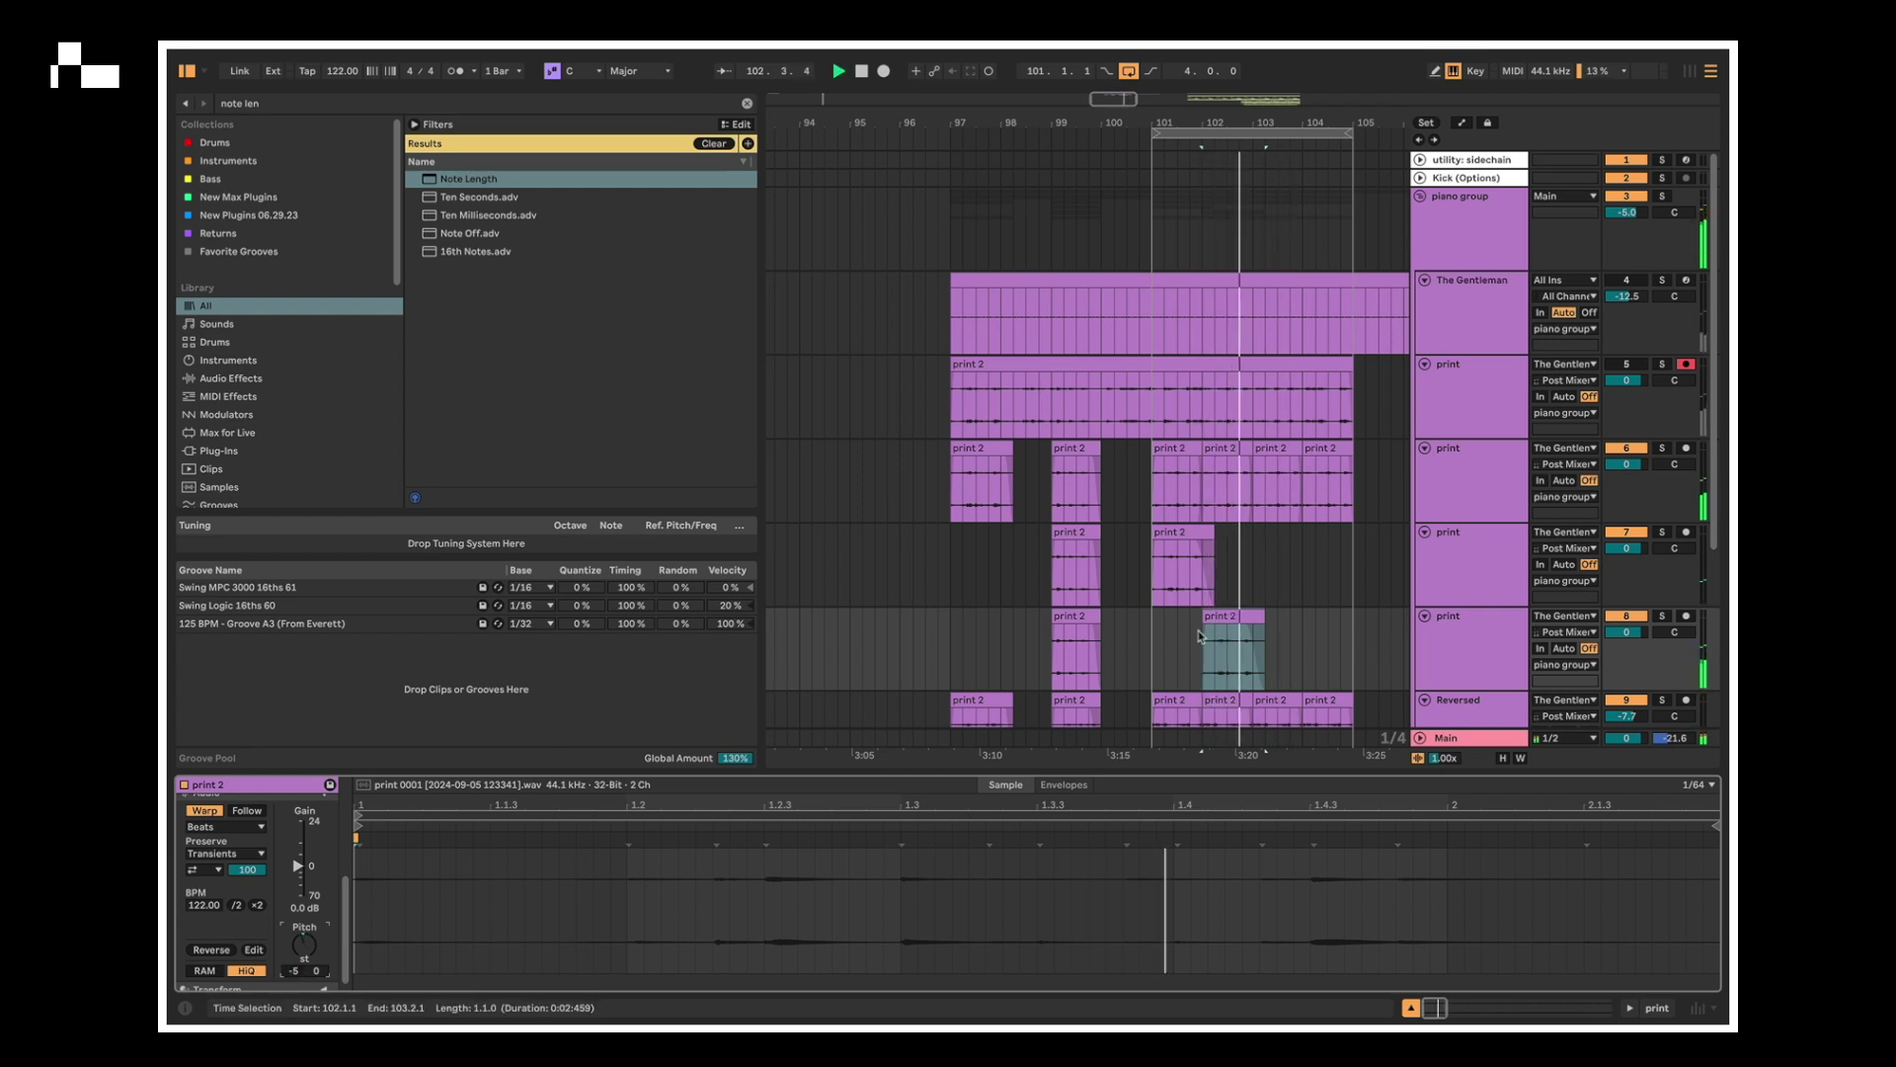
click(1226, 608)
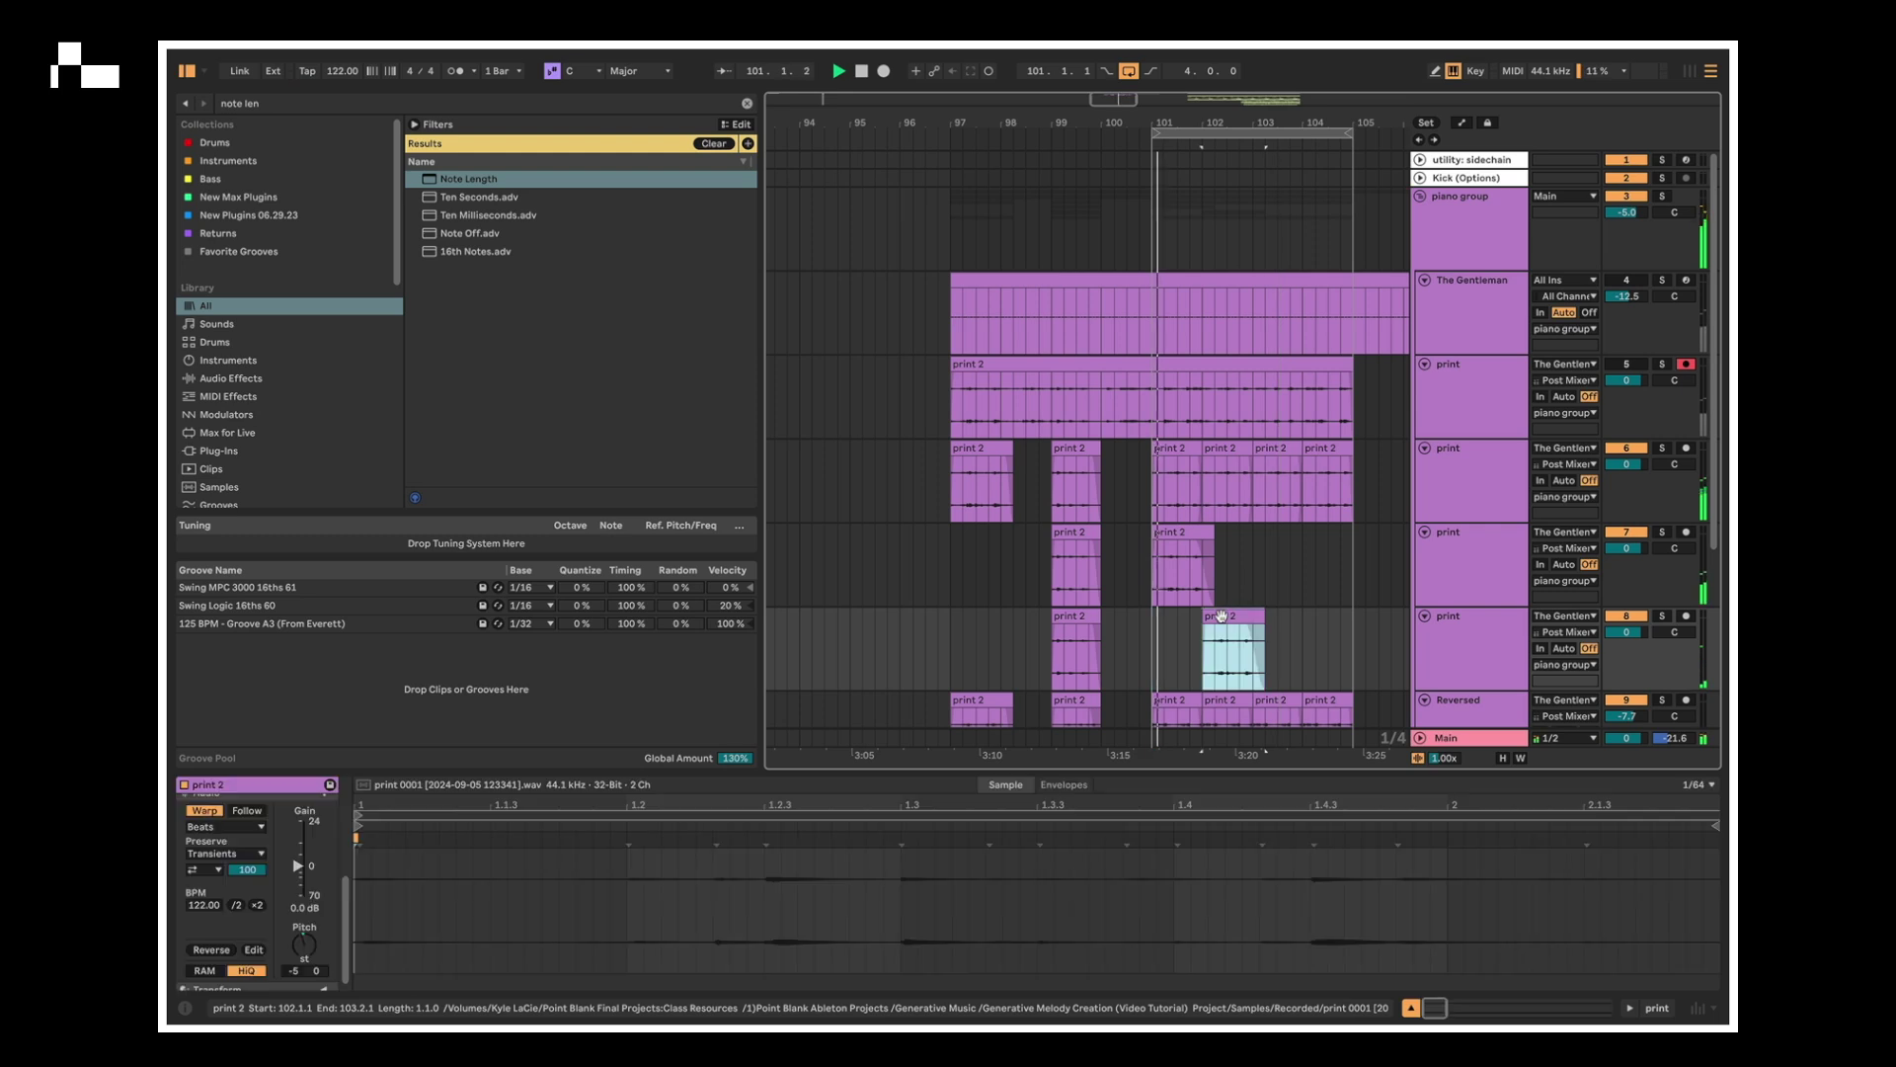
key(Delete)
- Copy the faded bar 101 clip to bar 103 on the same print track and delete the extra duplicate track
click(1188, 550)
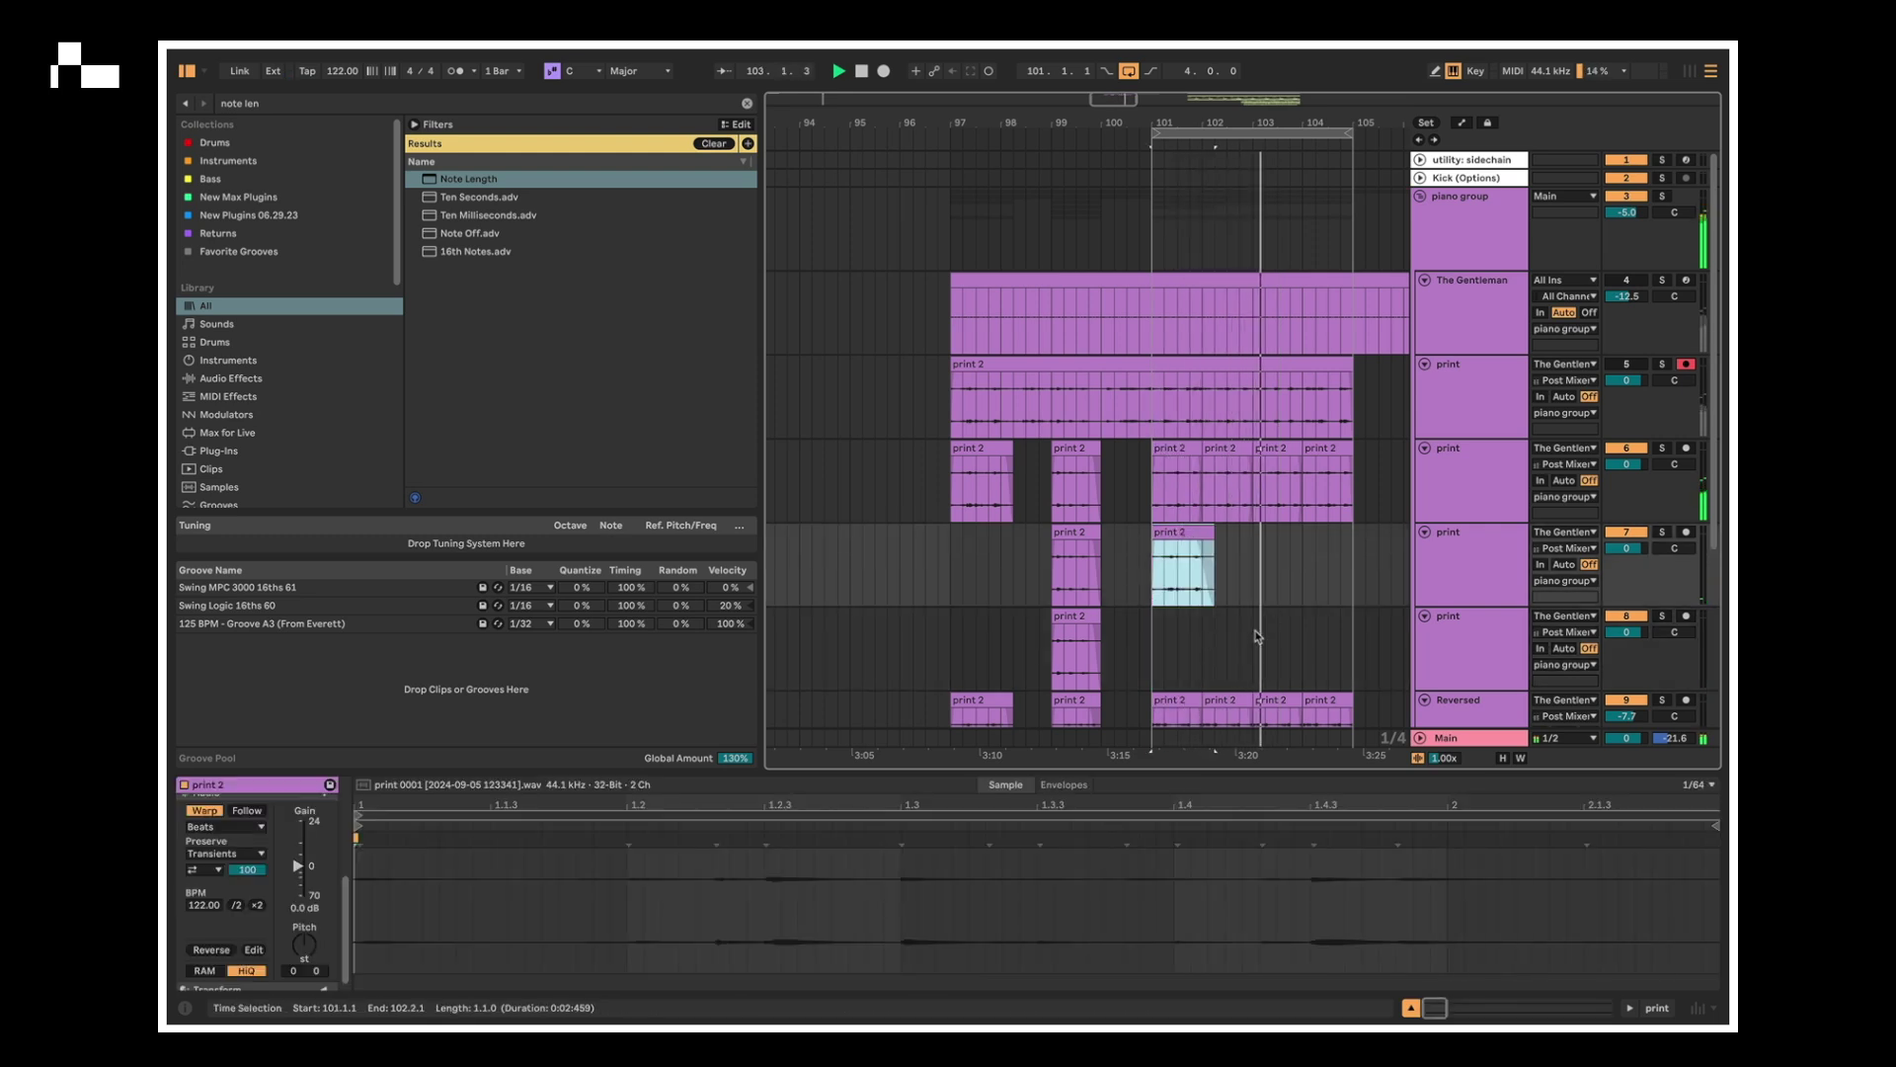
click(1255, 633)
key(ctrl+v)
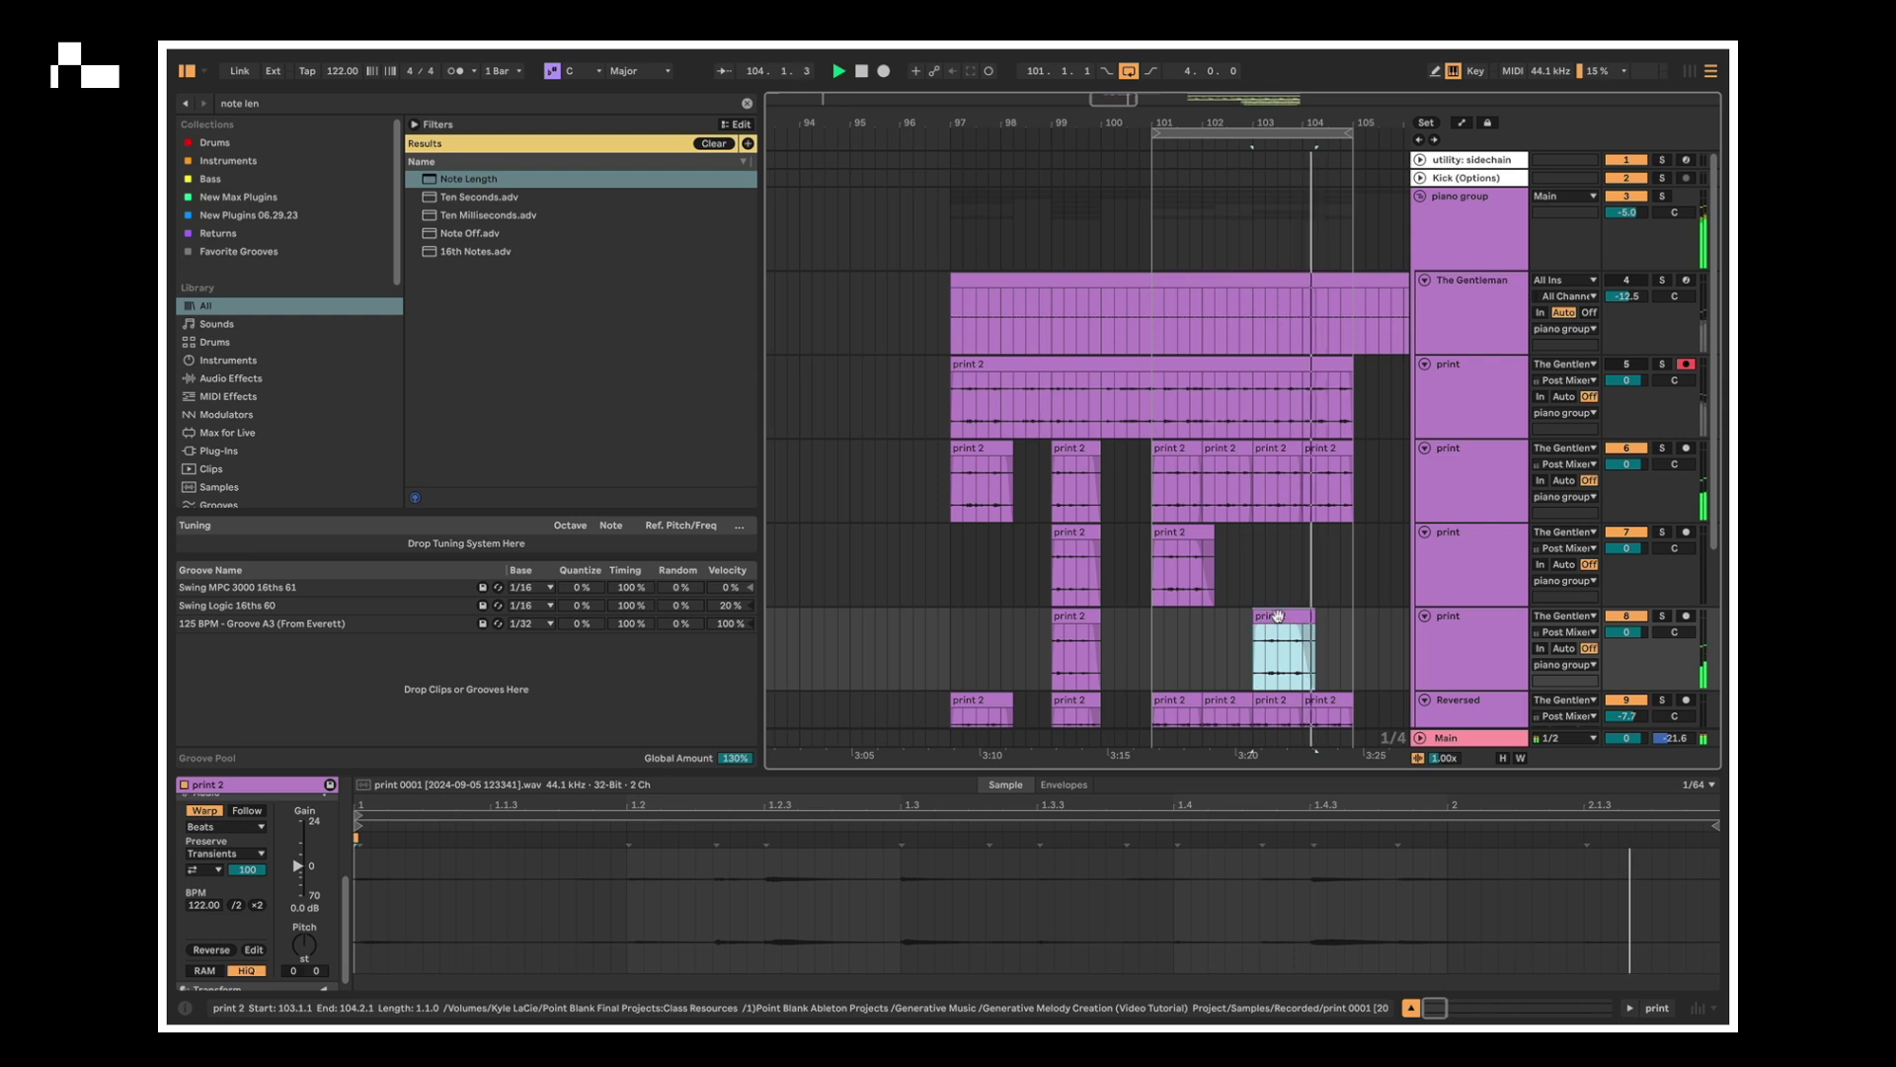
drag(1278, 616, 1278, 531)
click(1465, 637)
key(Delete)
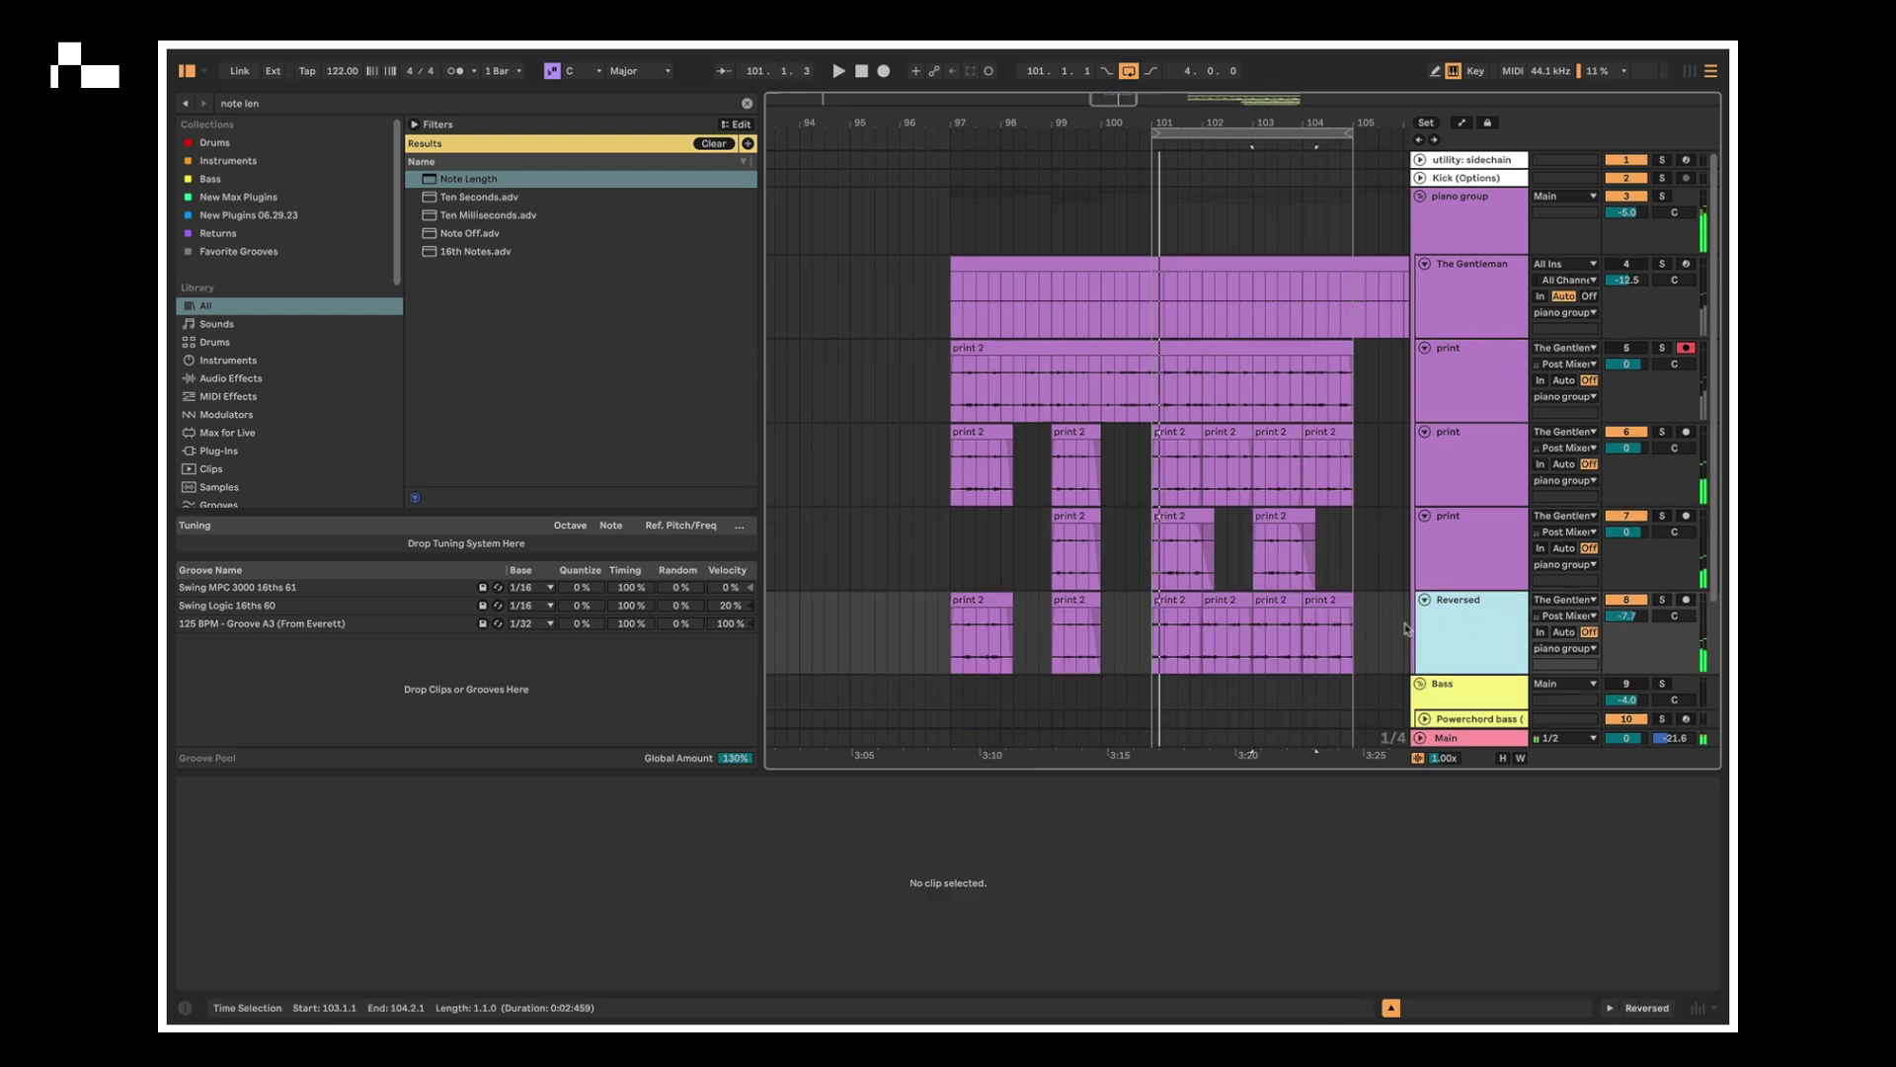
- Copy bars 101 to 105 of both chopped print tracks and Reversed to bar 129, repeating them up to bar 137
drag(1369, 640, 1156, 482)
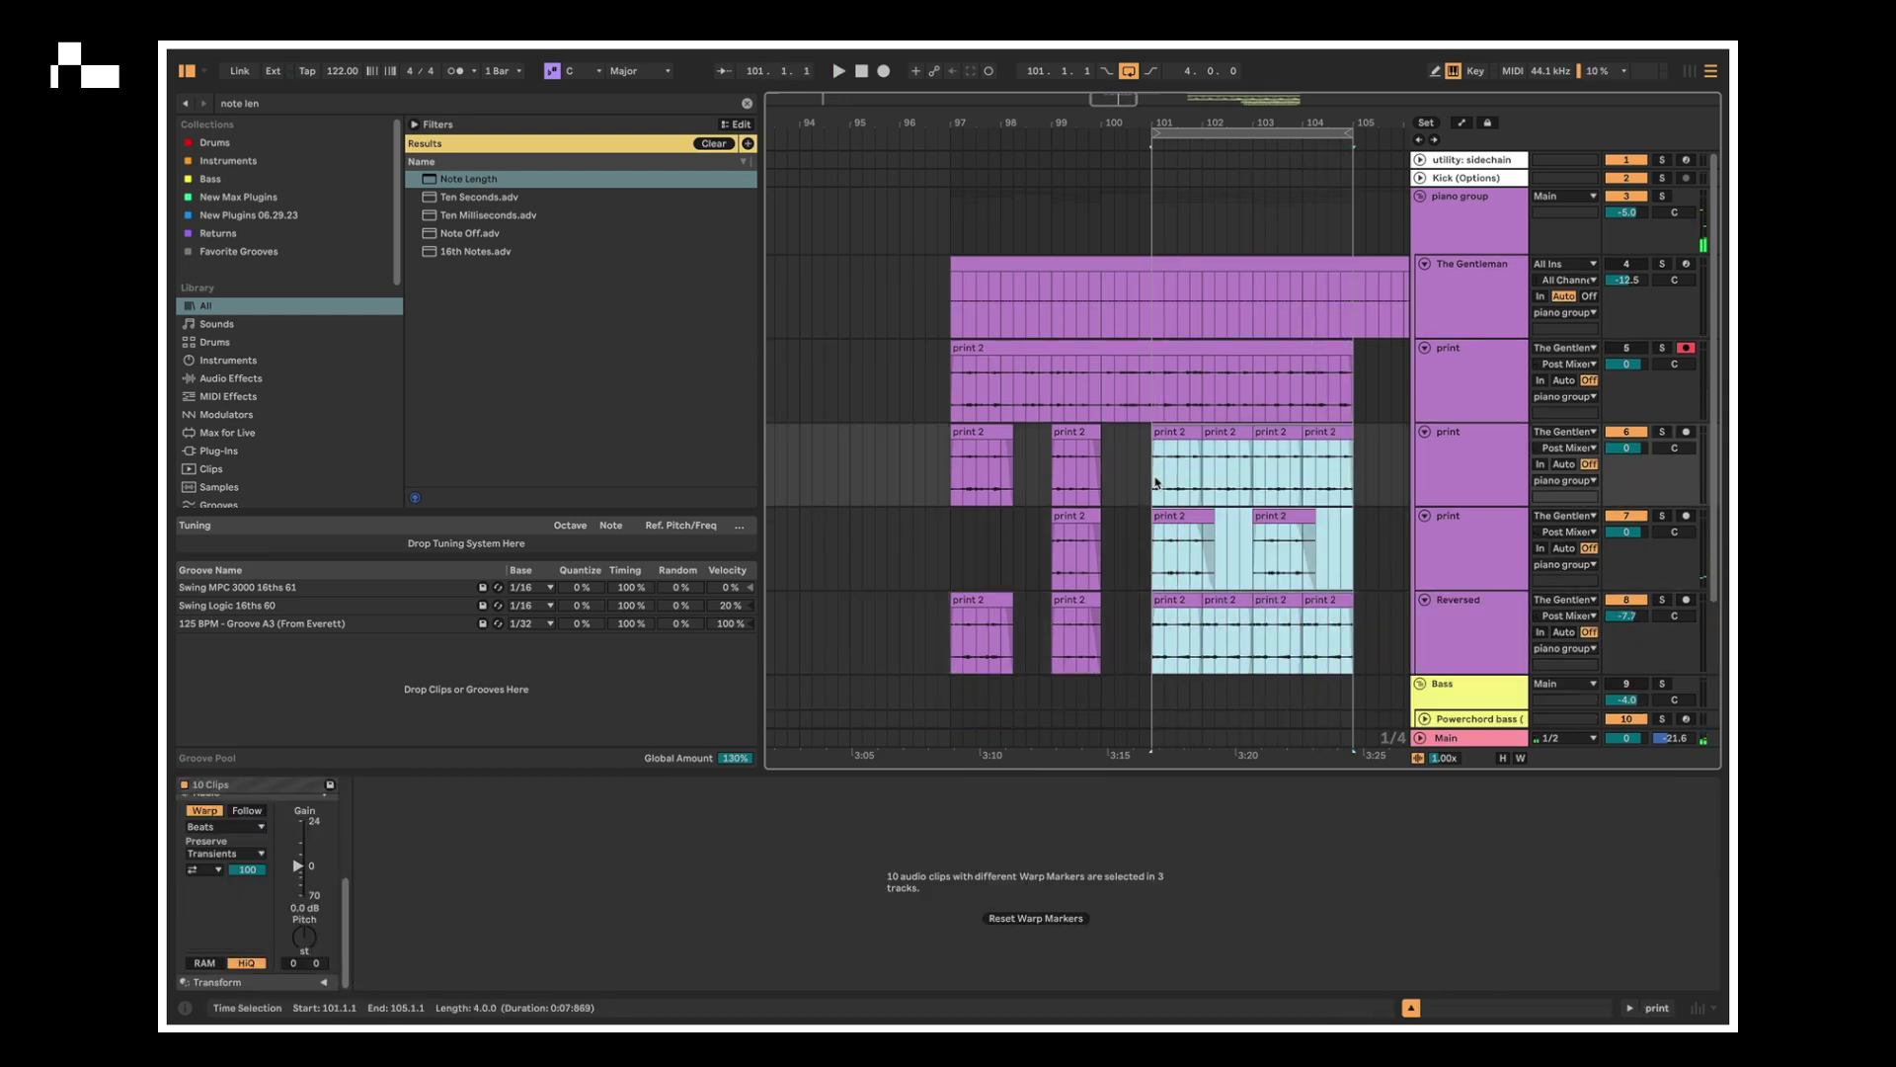
scroll(1287, 218, right, 3)
key(minus)
key(minus)
key(minus)
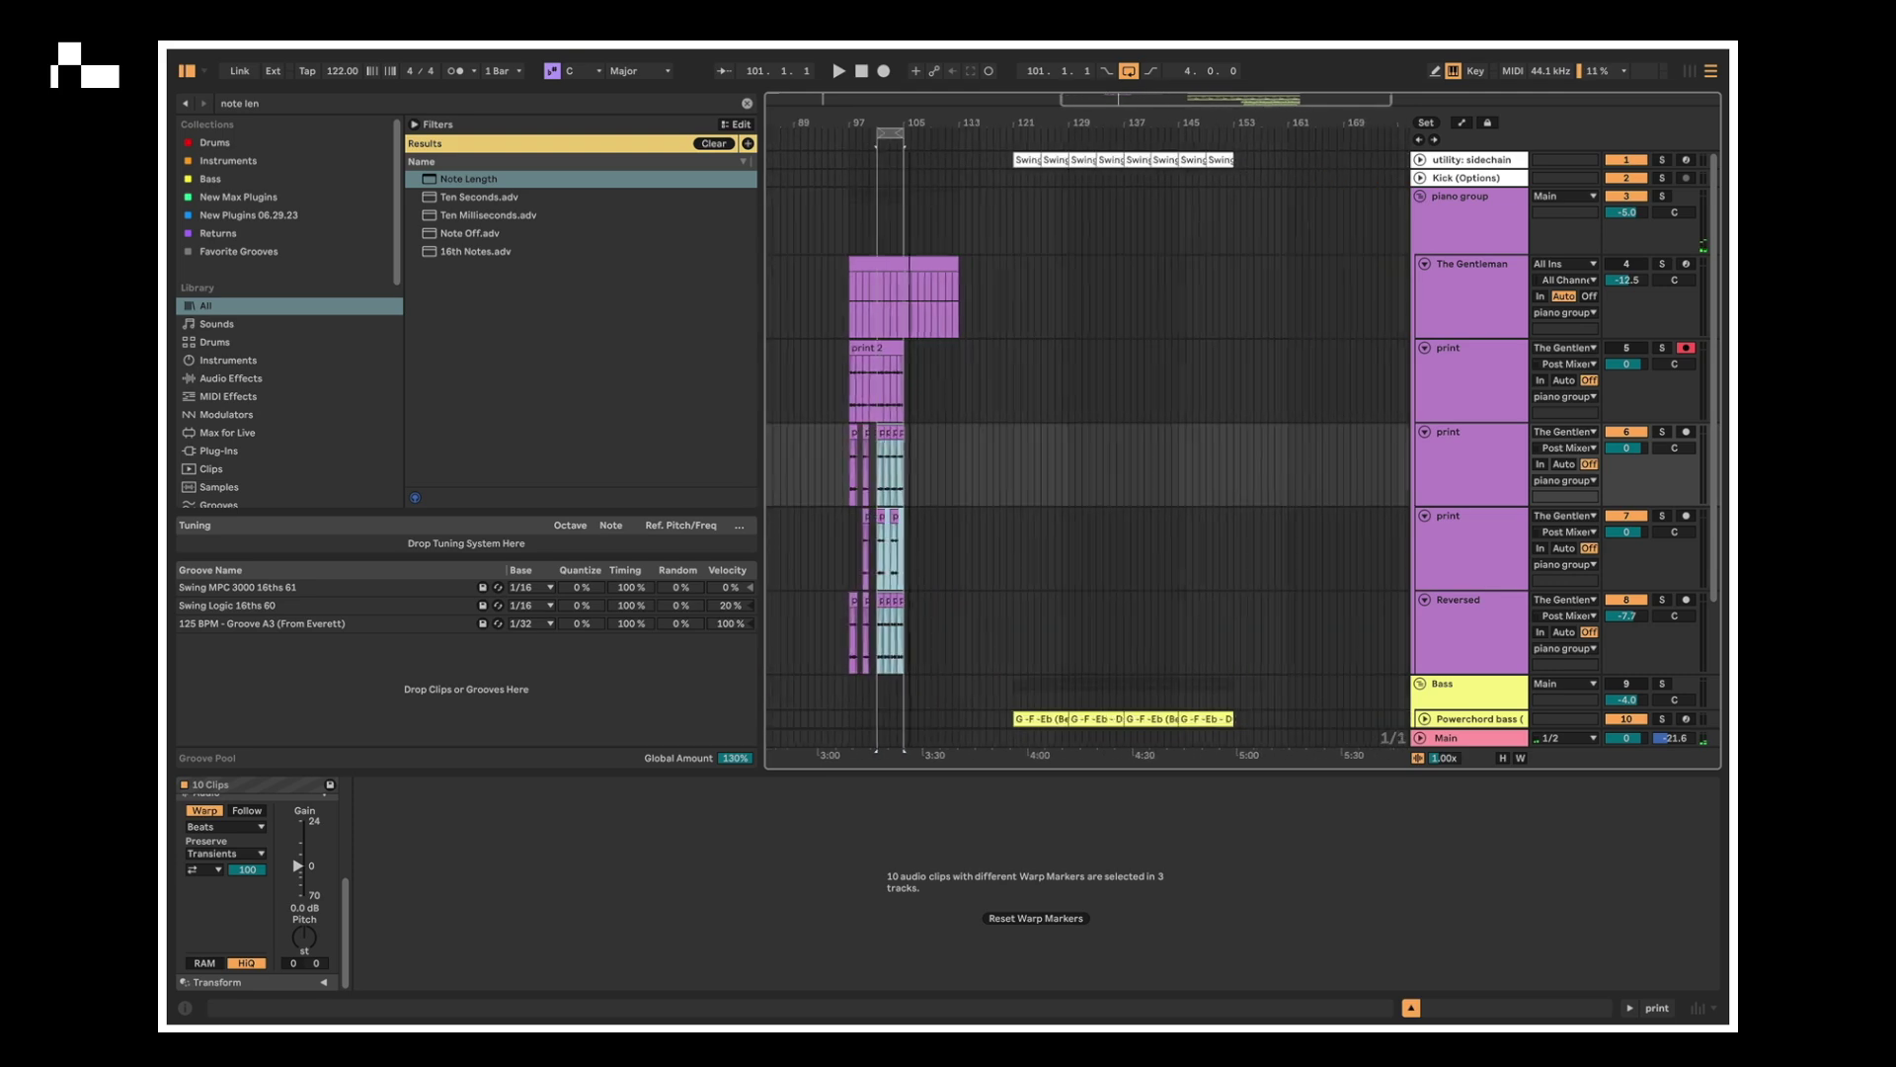
scroll(1105, 578, down, 3)
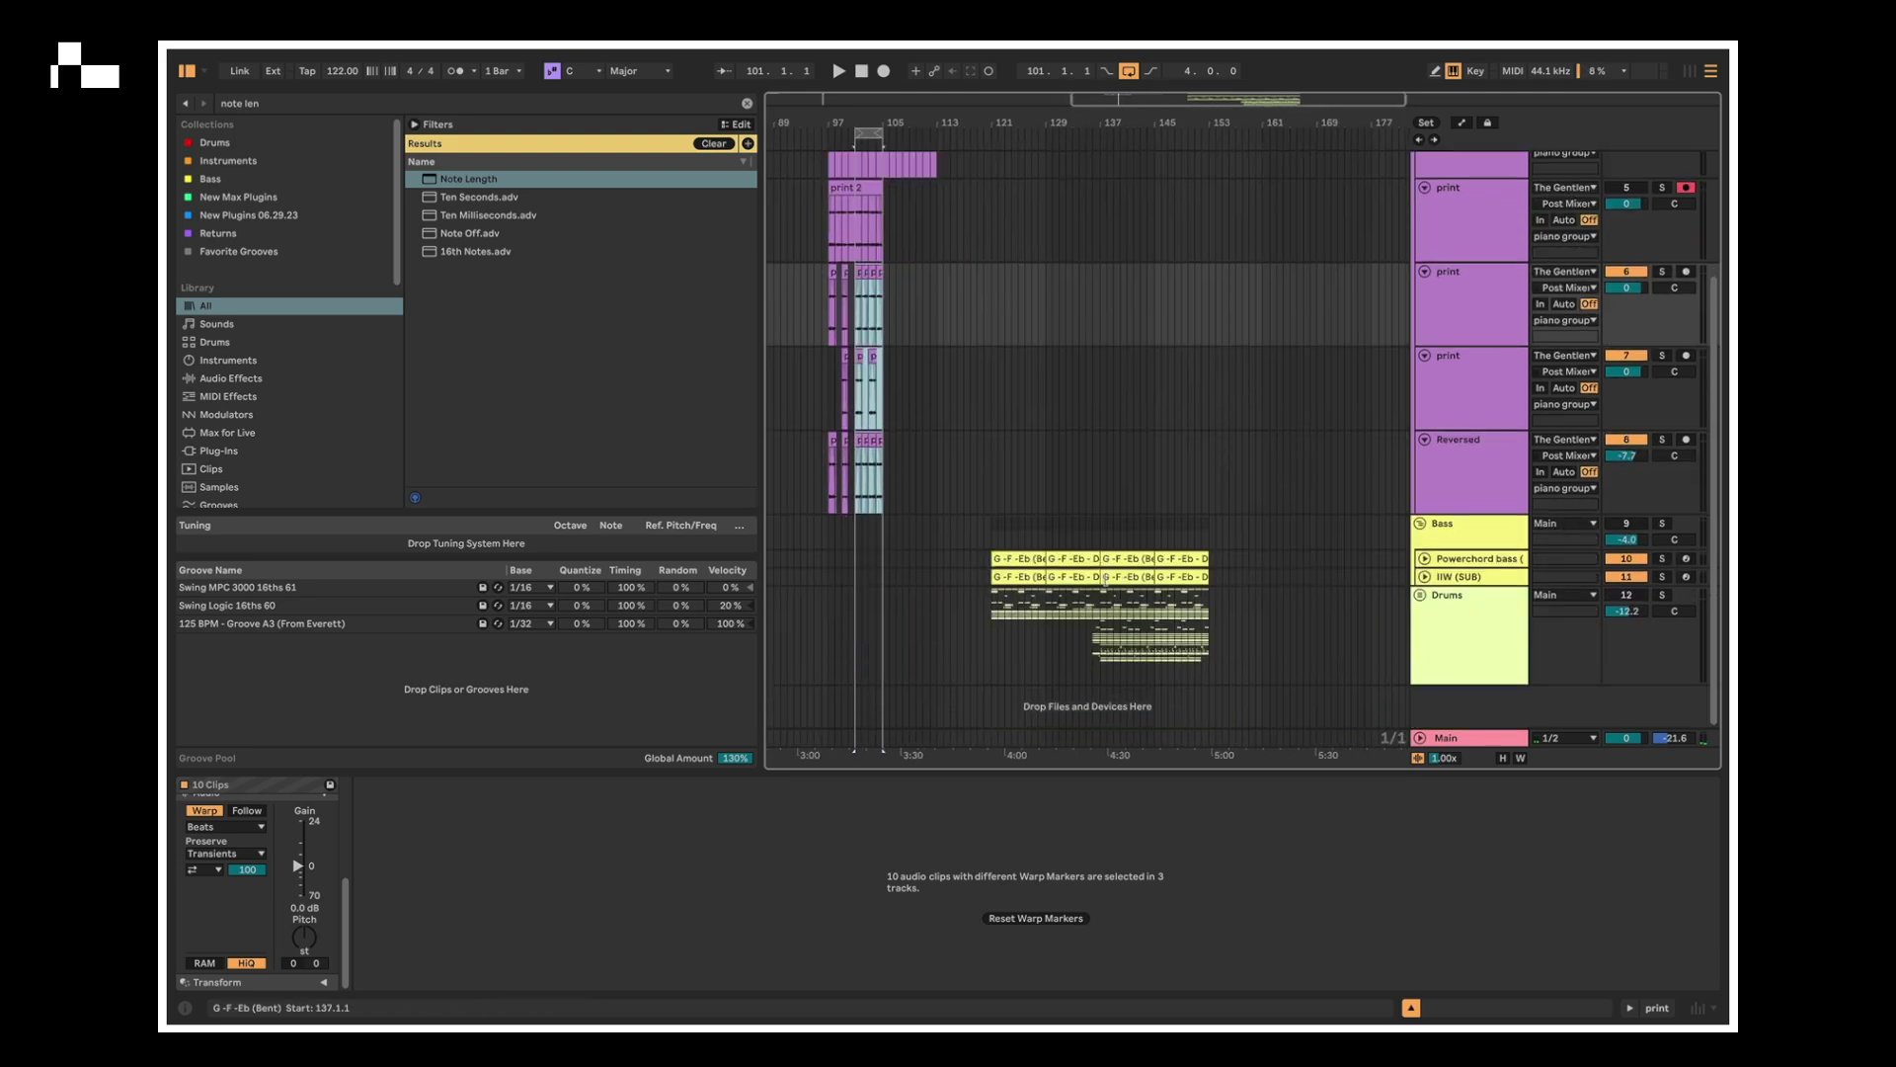
click(1047, 330)
key(ctrl+v)
mouse_move(1059, 130)
mouse_down()
mouse_move(1059, 197)
mouse_move(1058, 148)
mouse_up()
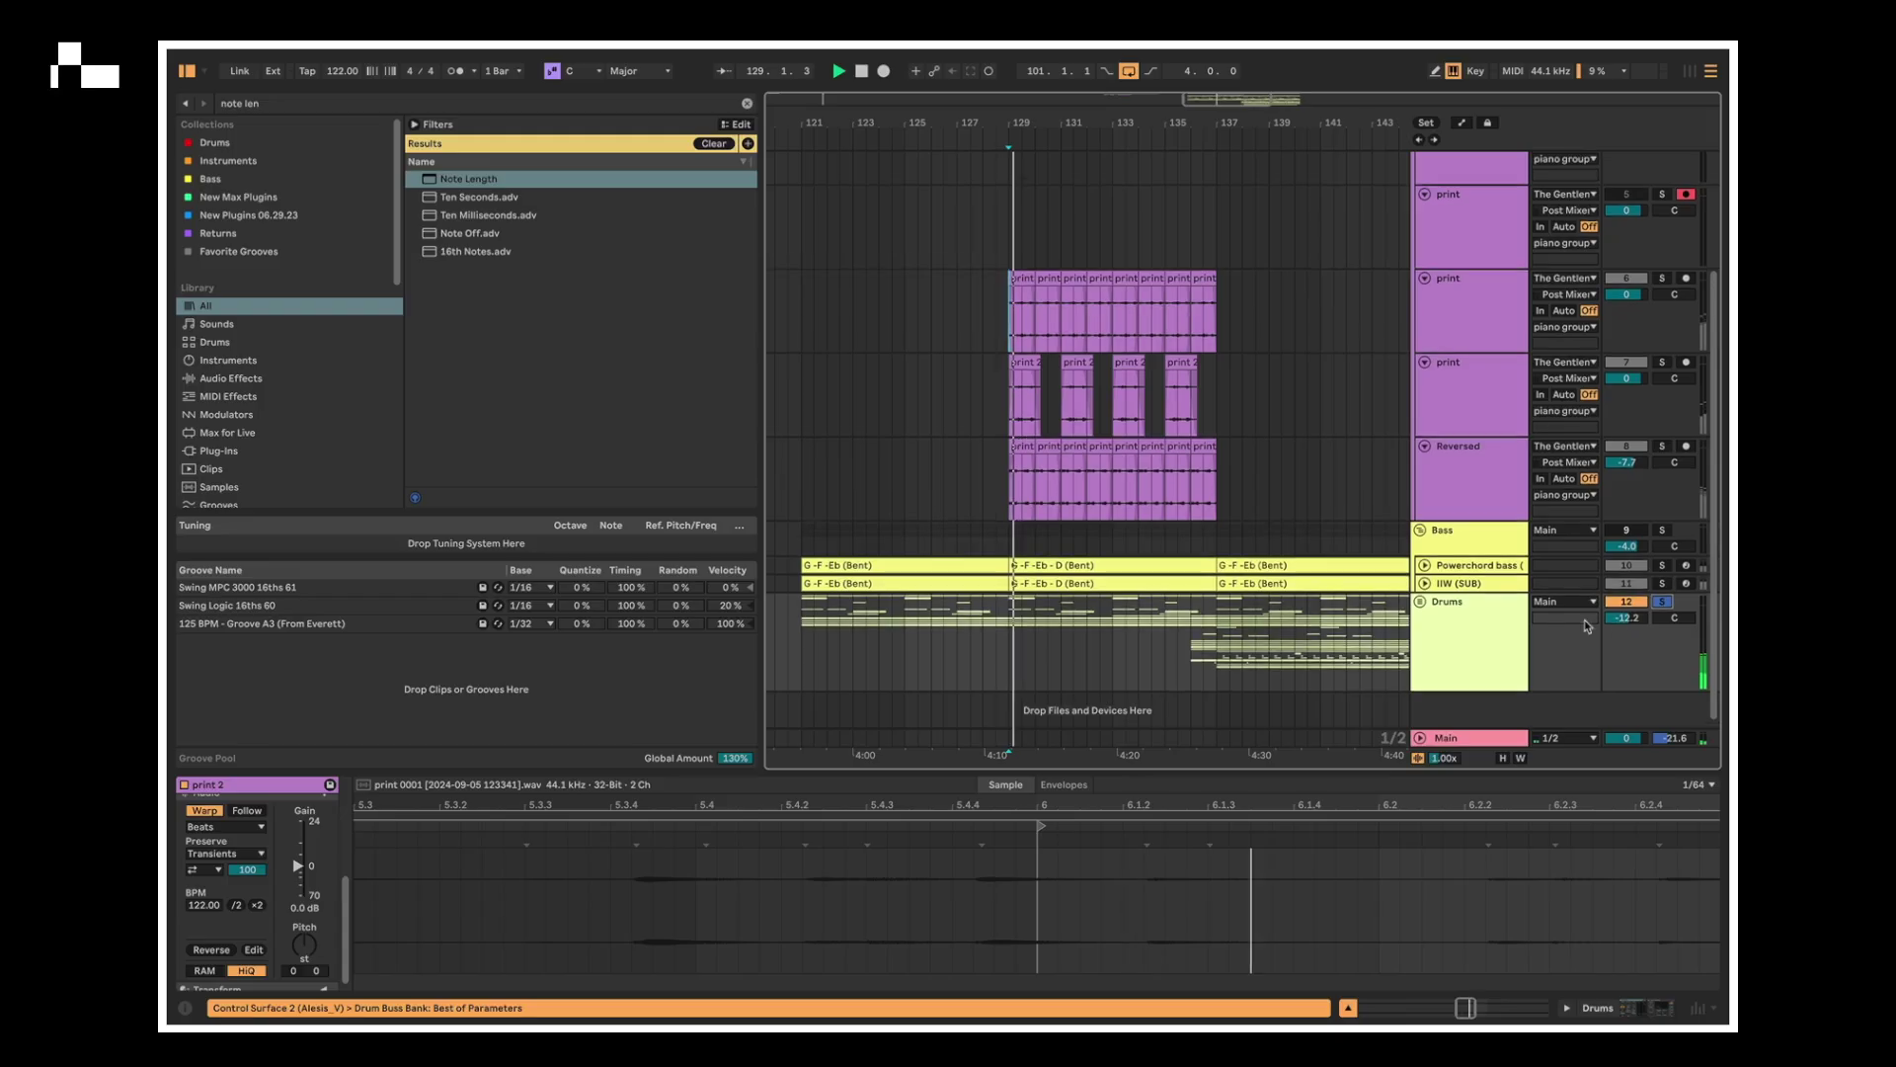
- Check the devices on the piano group and the utility: sidechain track, and search the browser for "compressor"
scroll(1584, 619, up, 5)
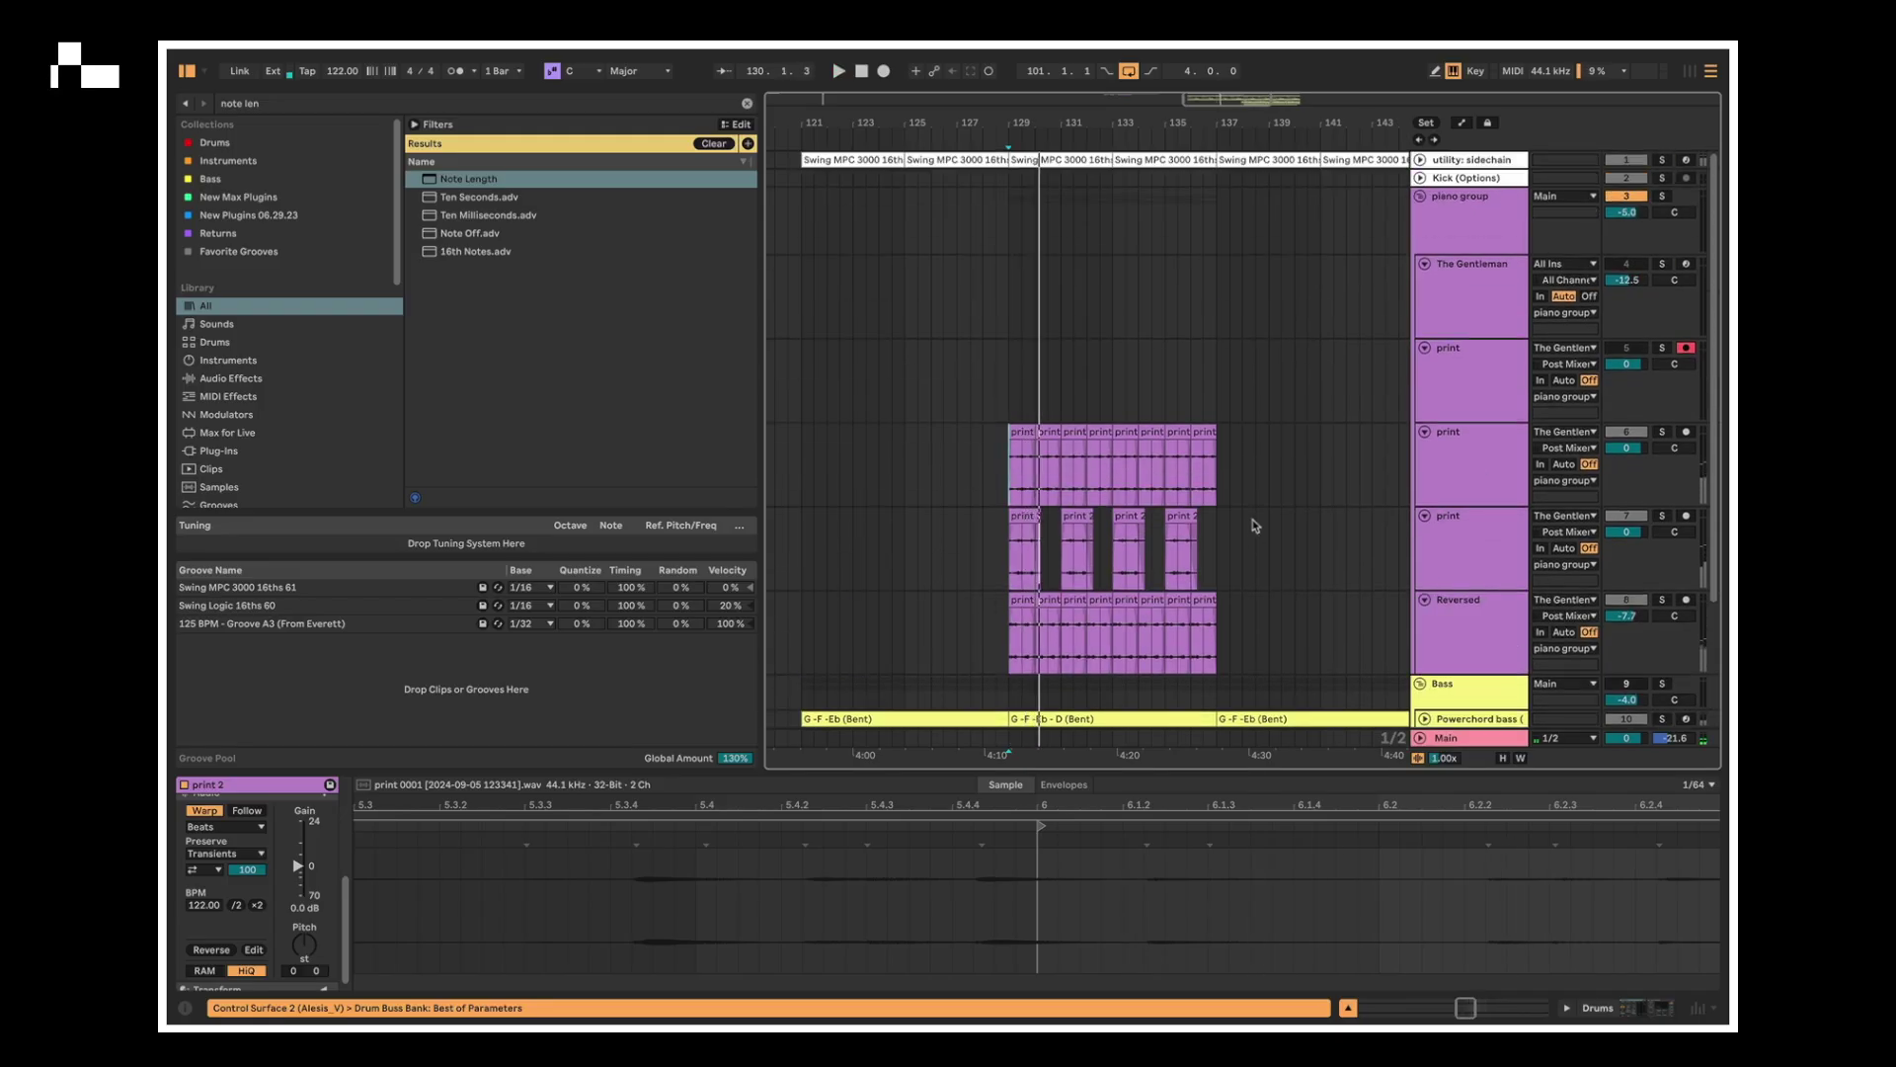
scroll(1251, 524, right, 5)
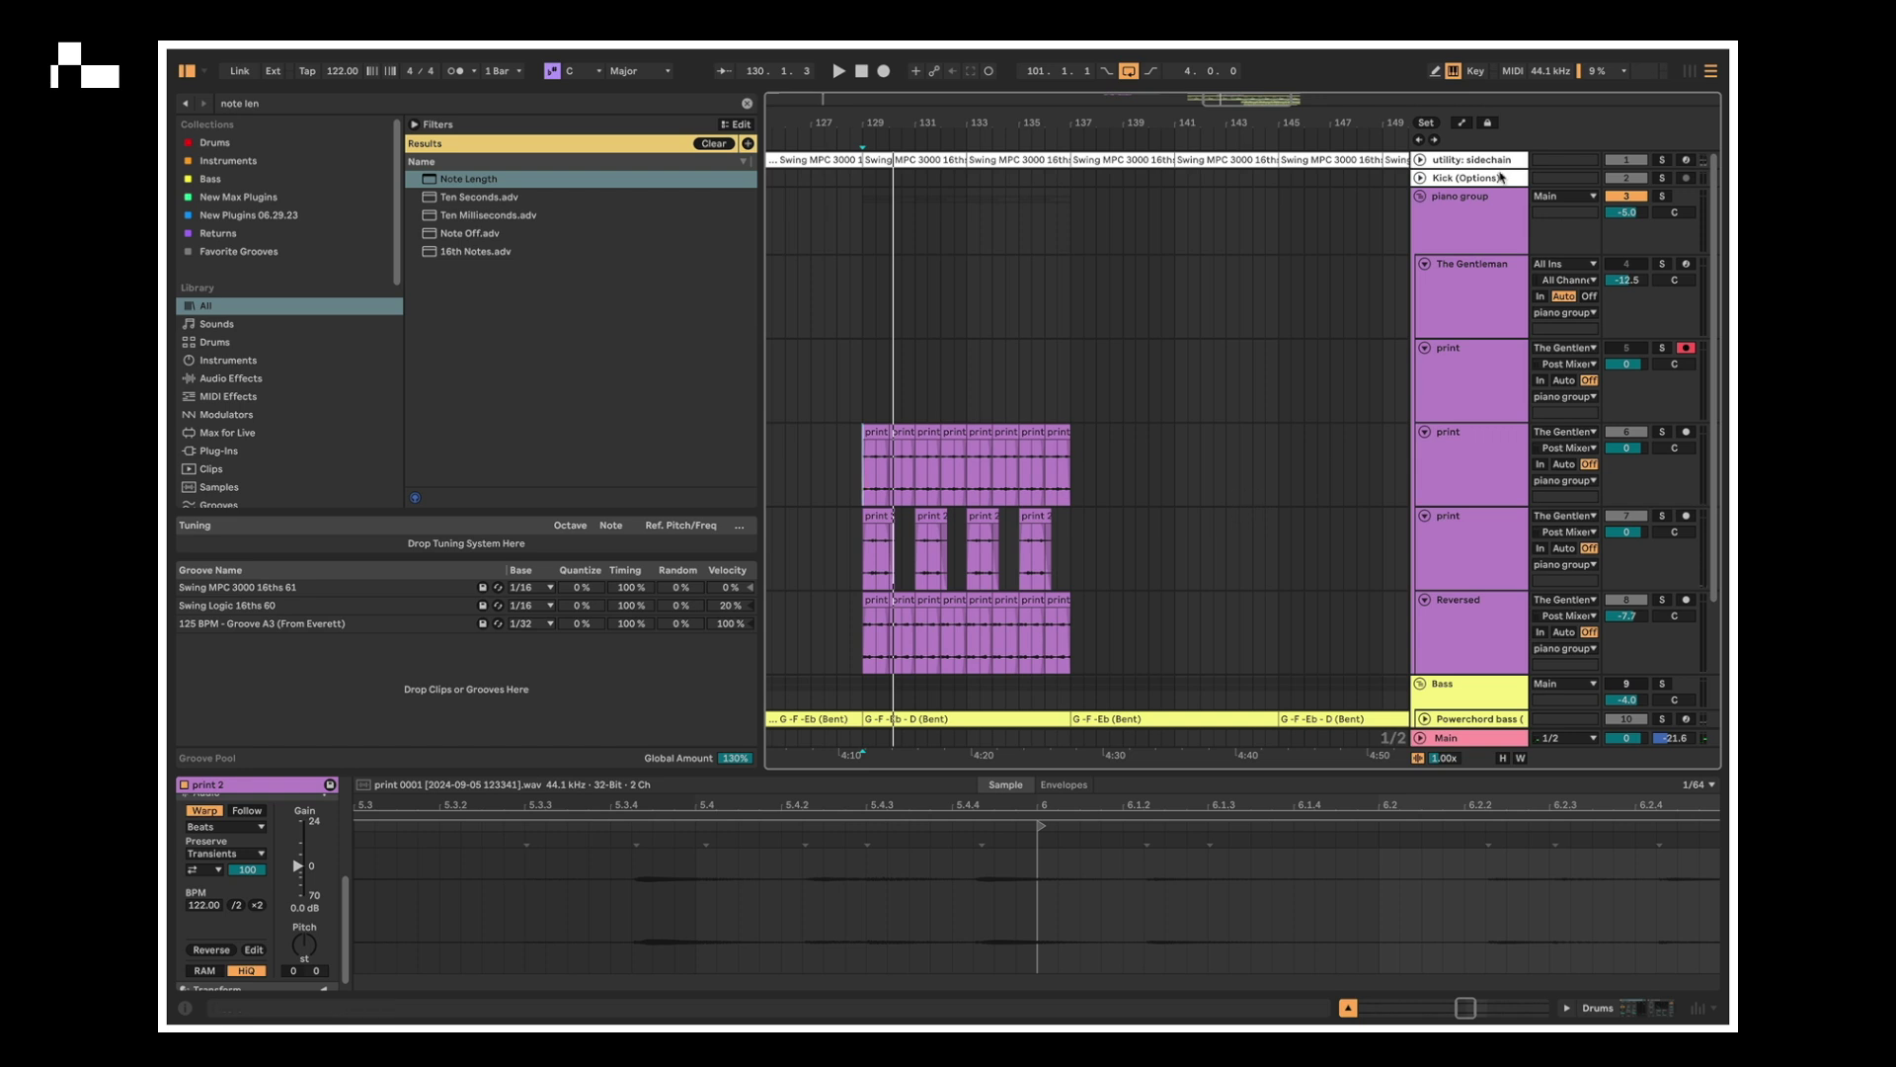
click(1468, 214)
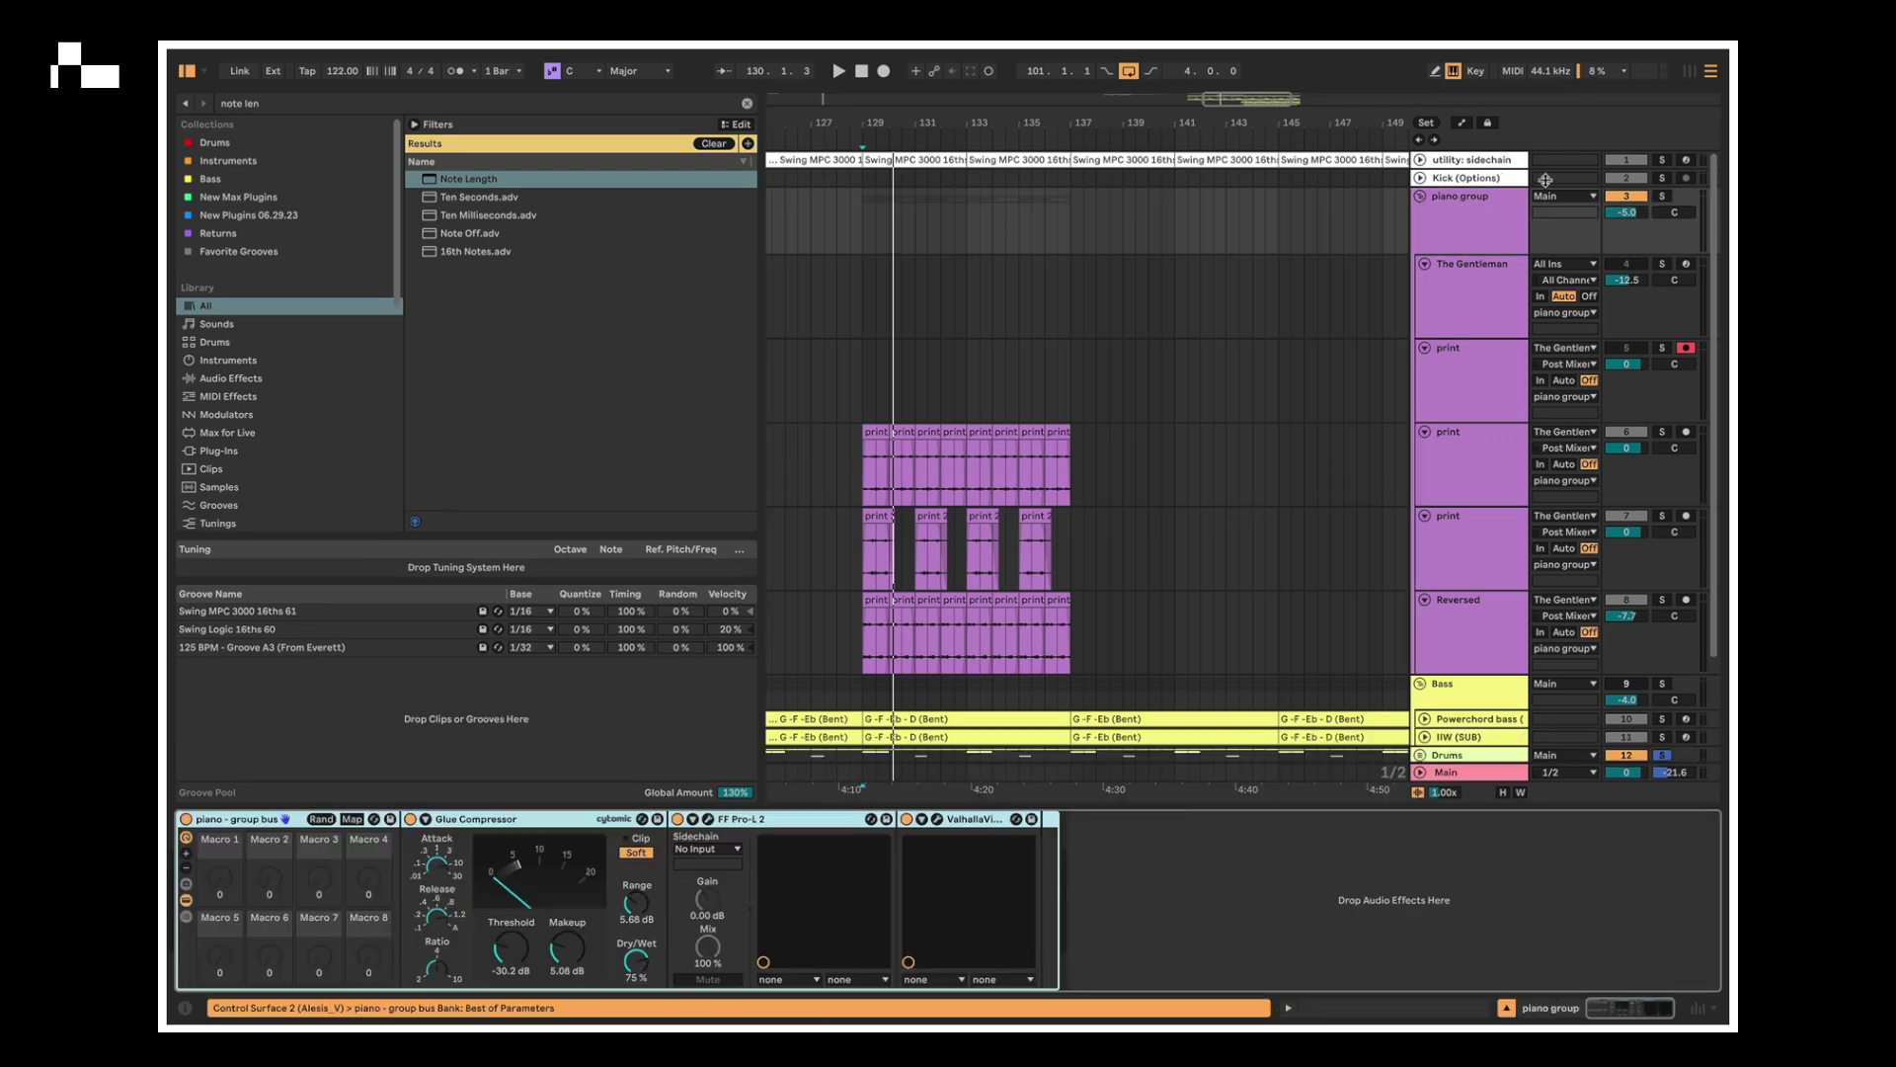
click(1495, 158)
key(ctrl+f)
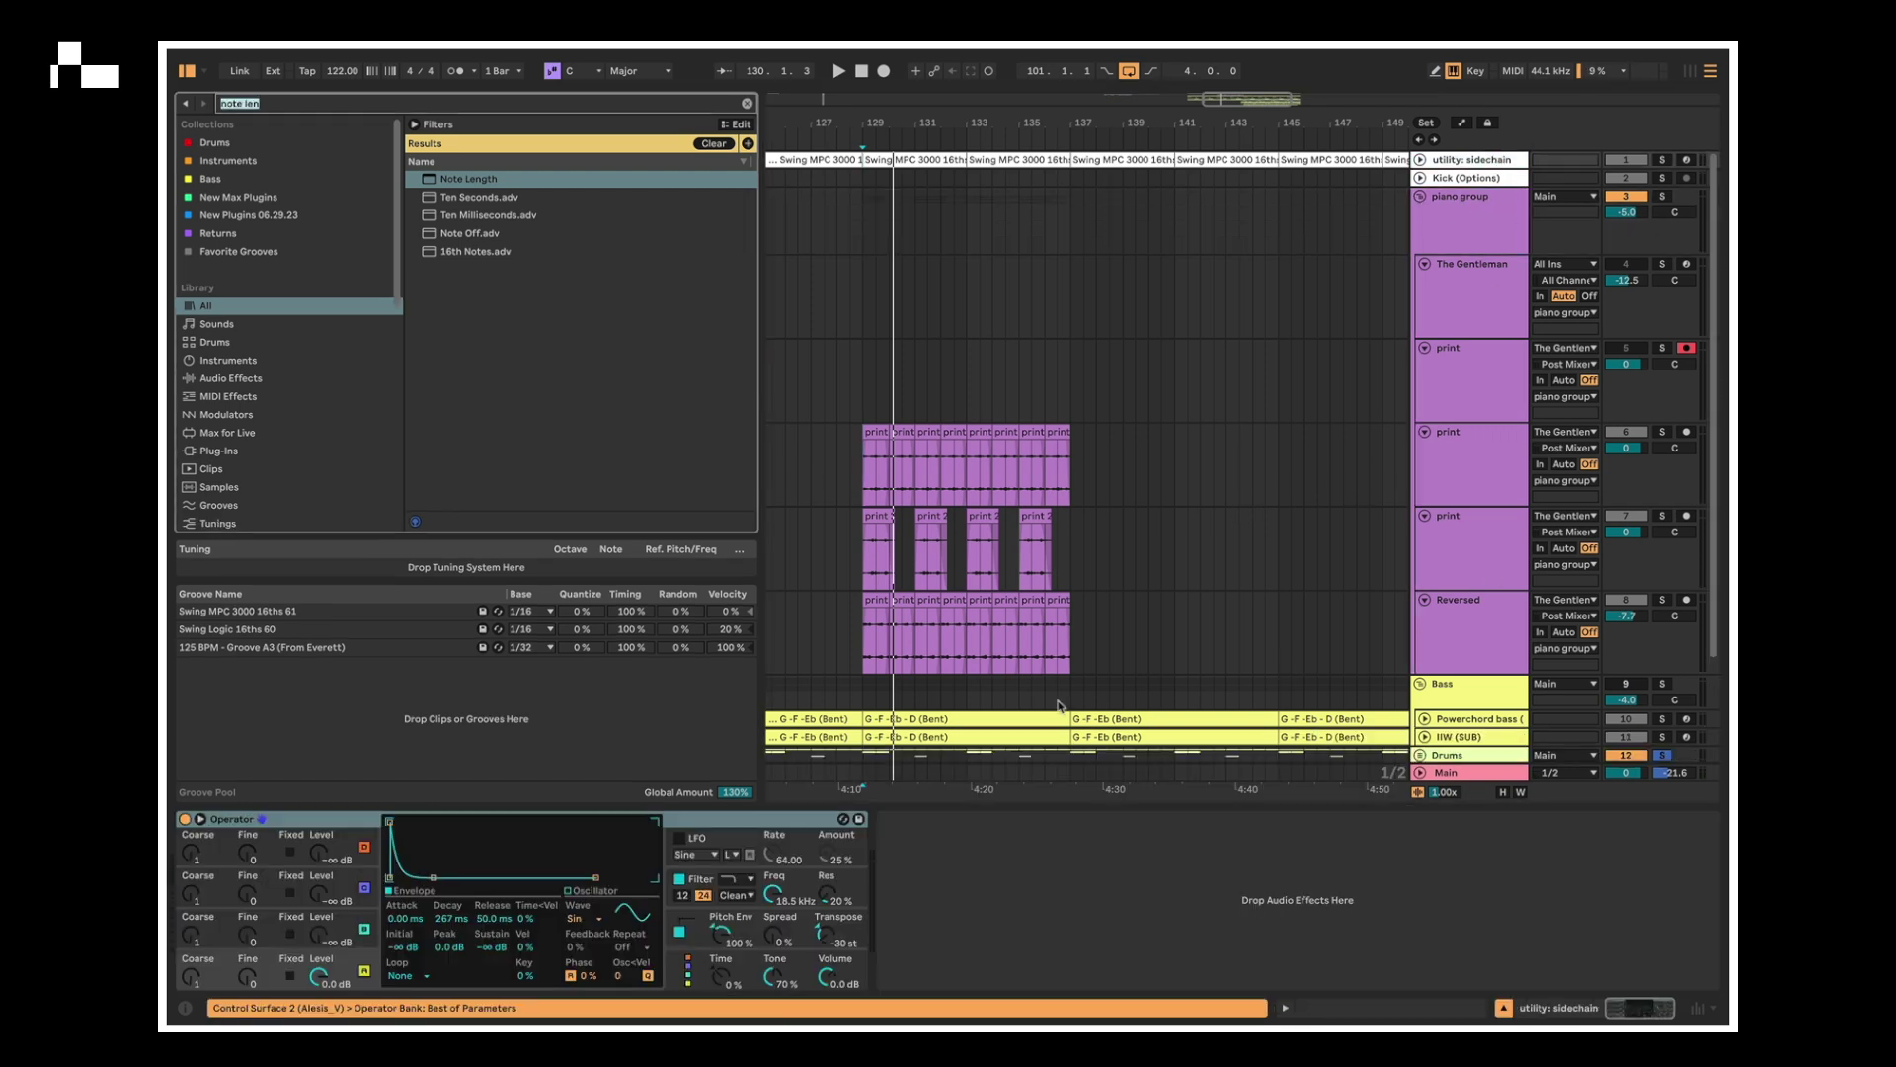
text(compressor)
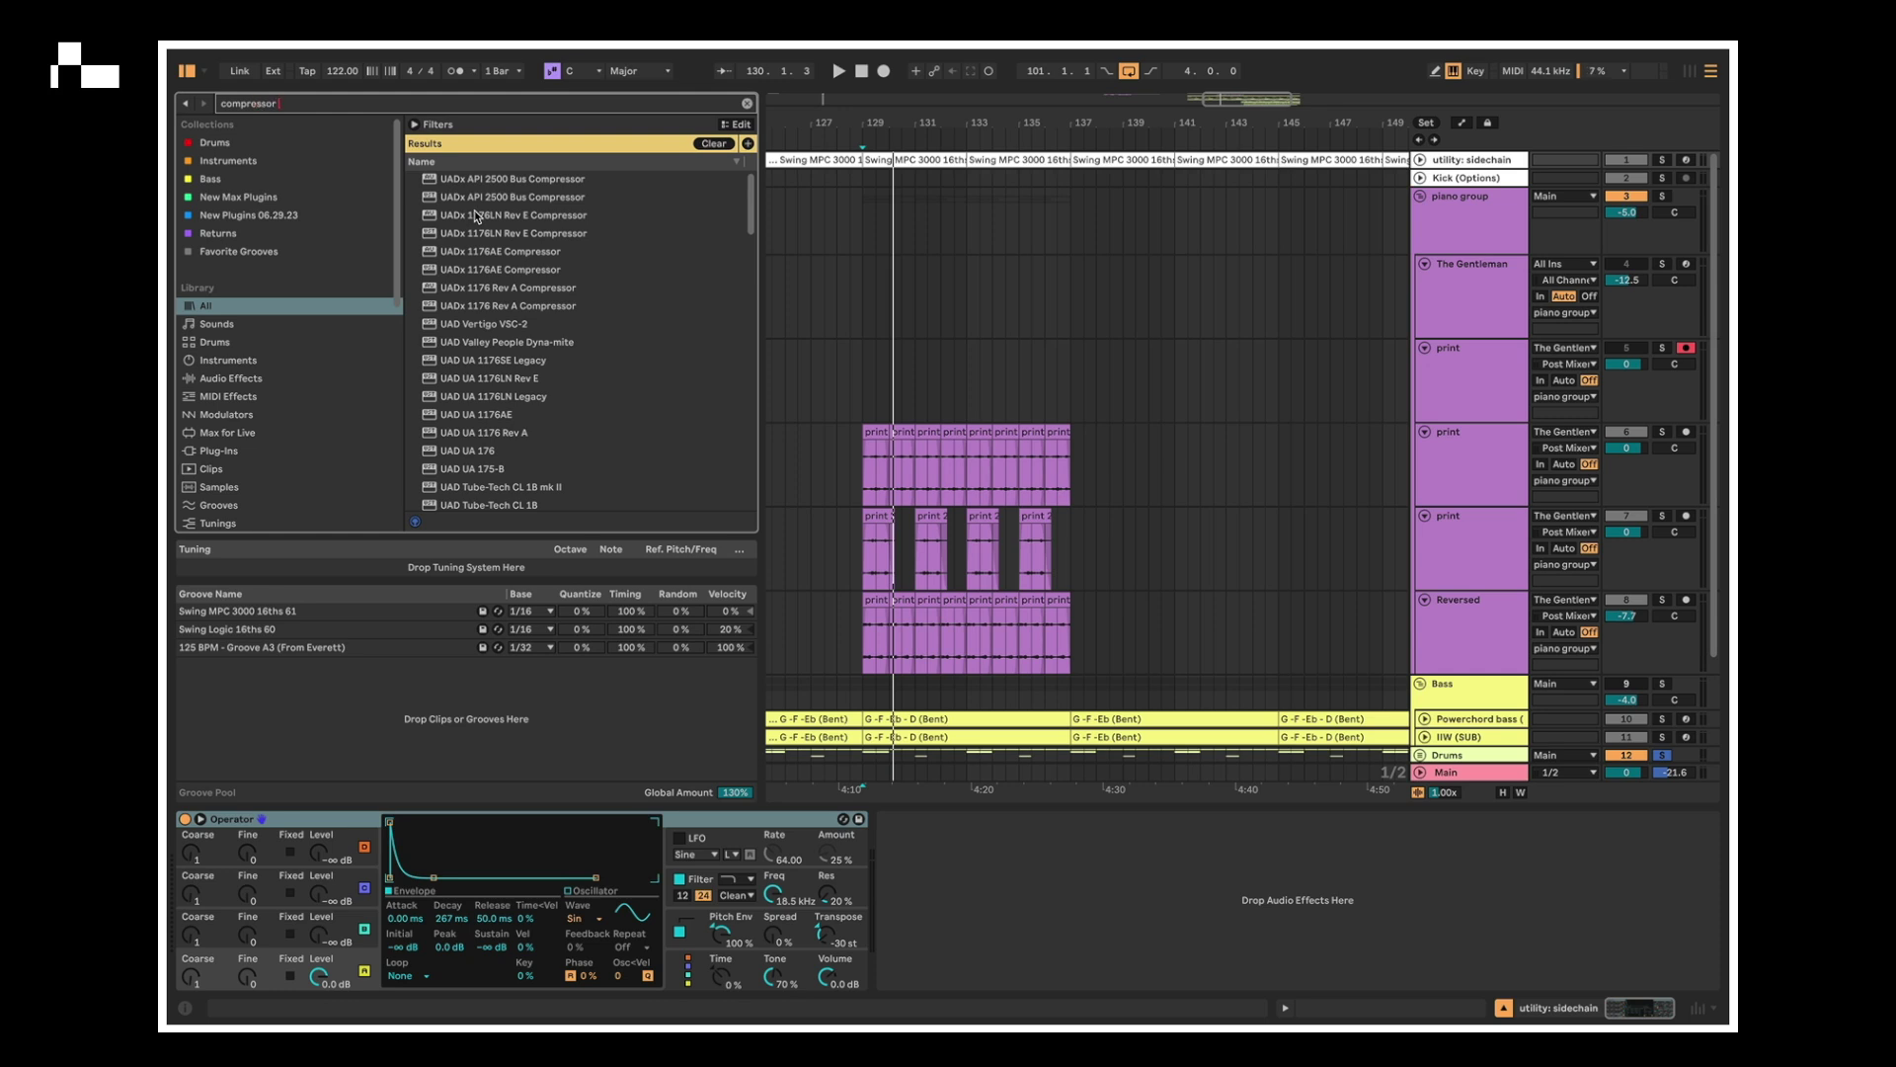
- Add the stock Compressor at the end of the piano group's device chain and switch it to its collapsed view
scroll(720, 402, down, 10)
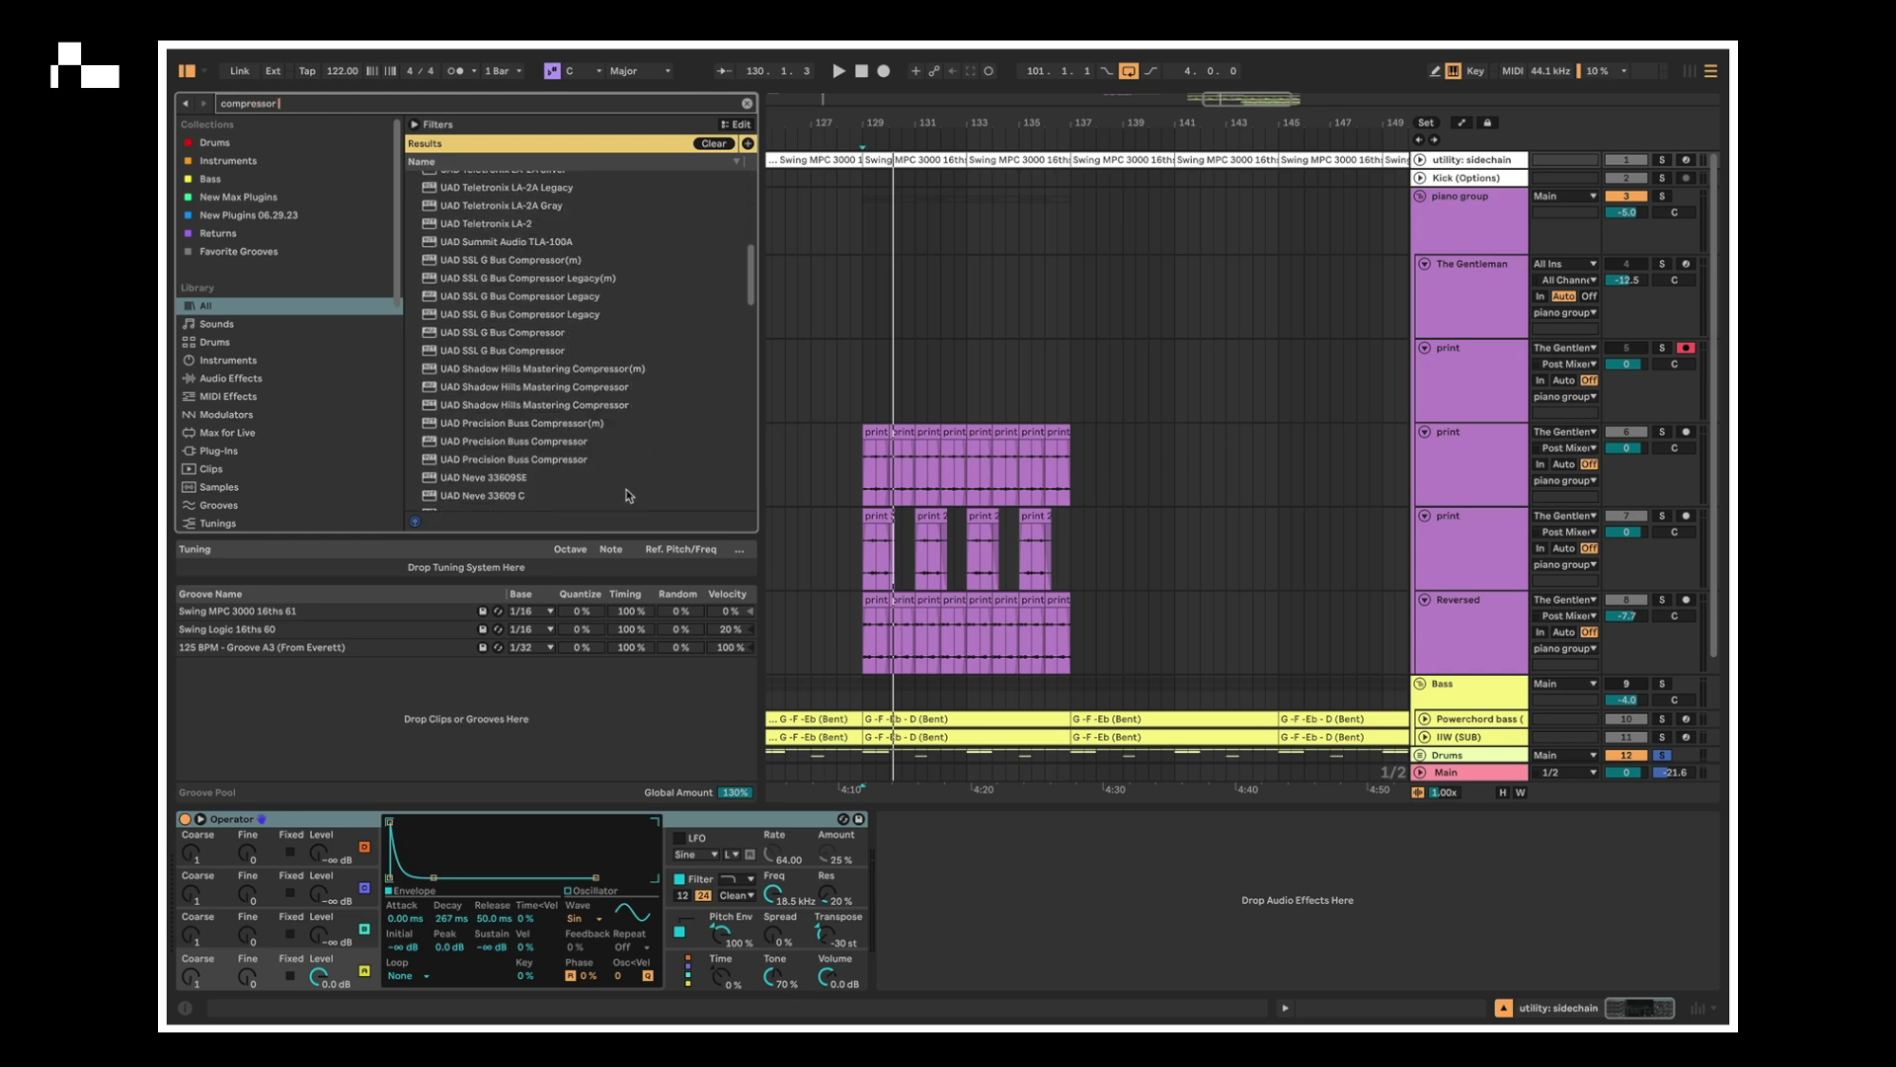
scroll(623, 491, down, 15)
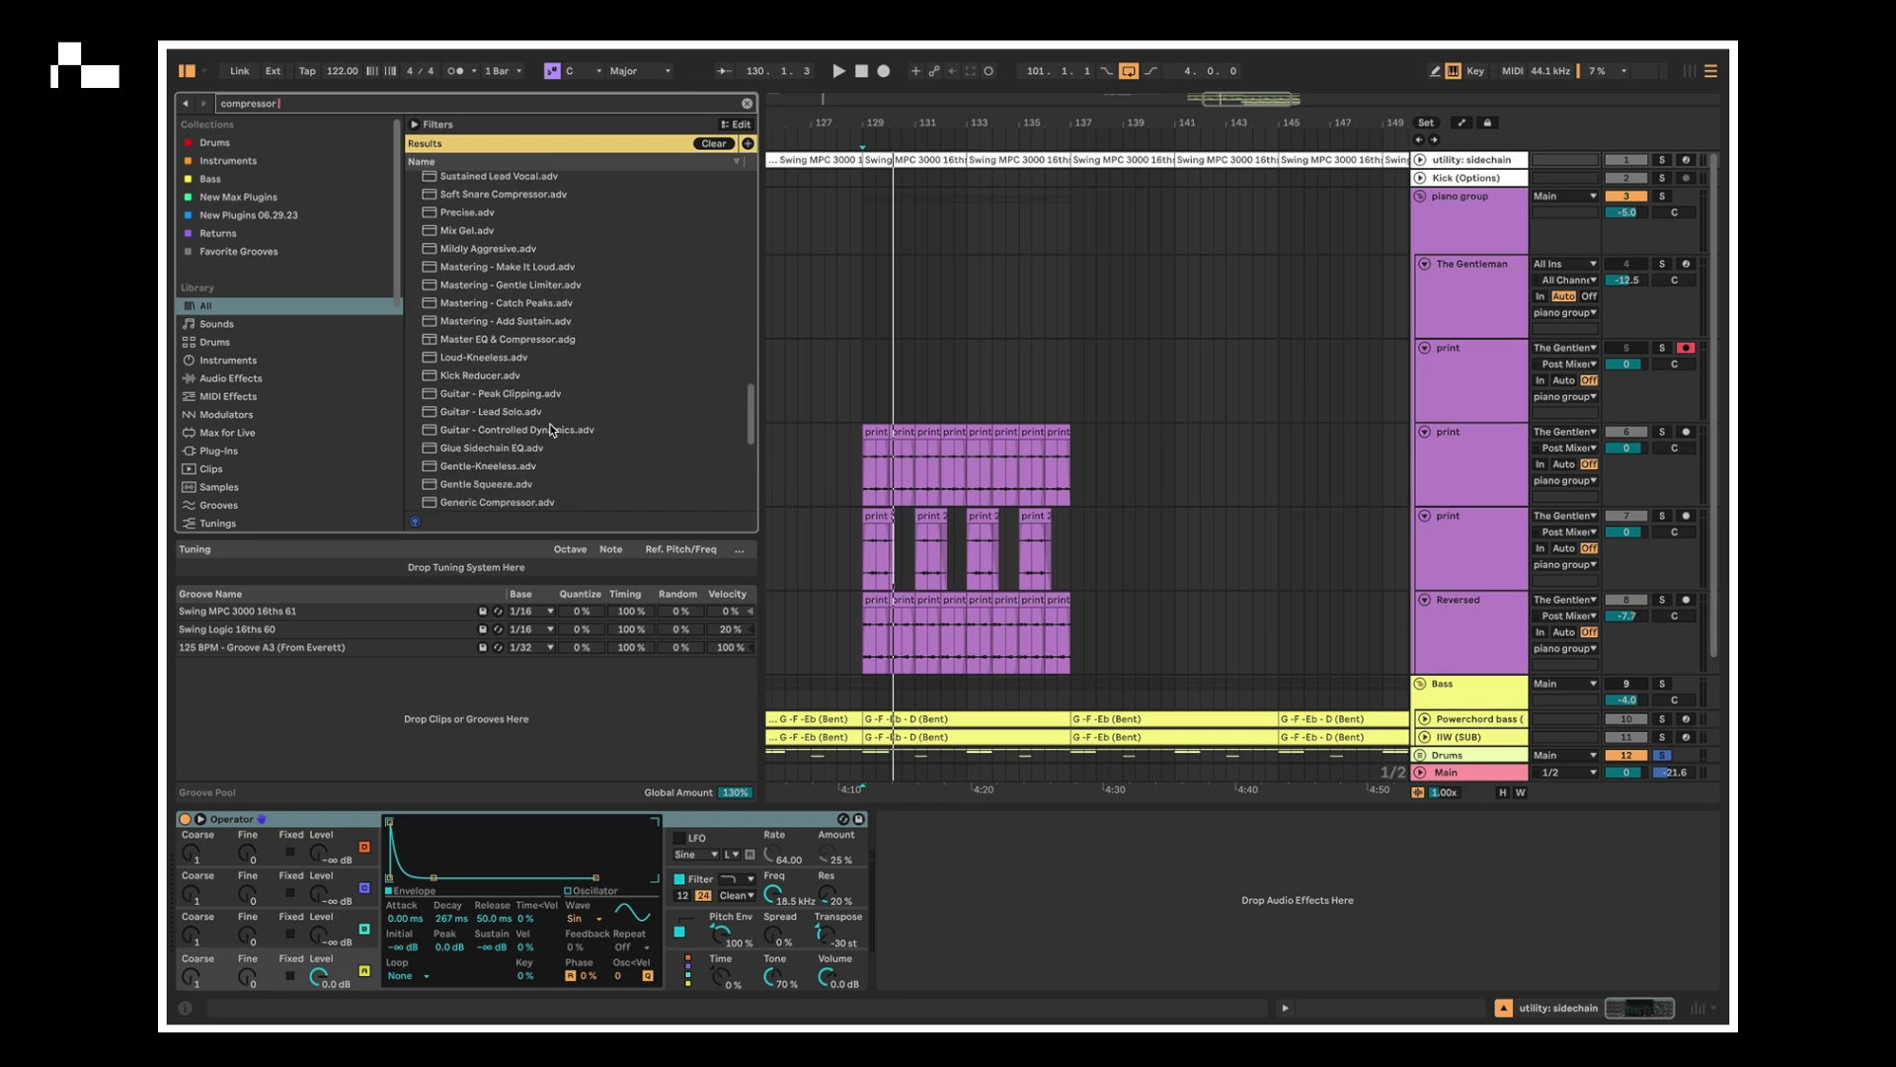
scroll(552, 429, down, 8)
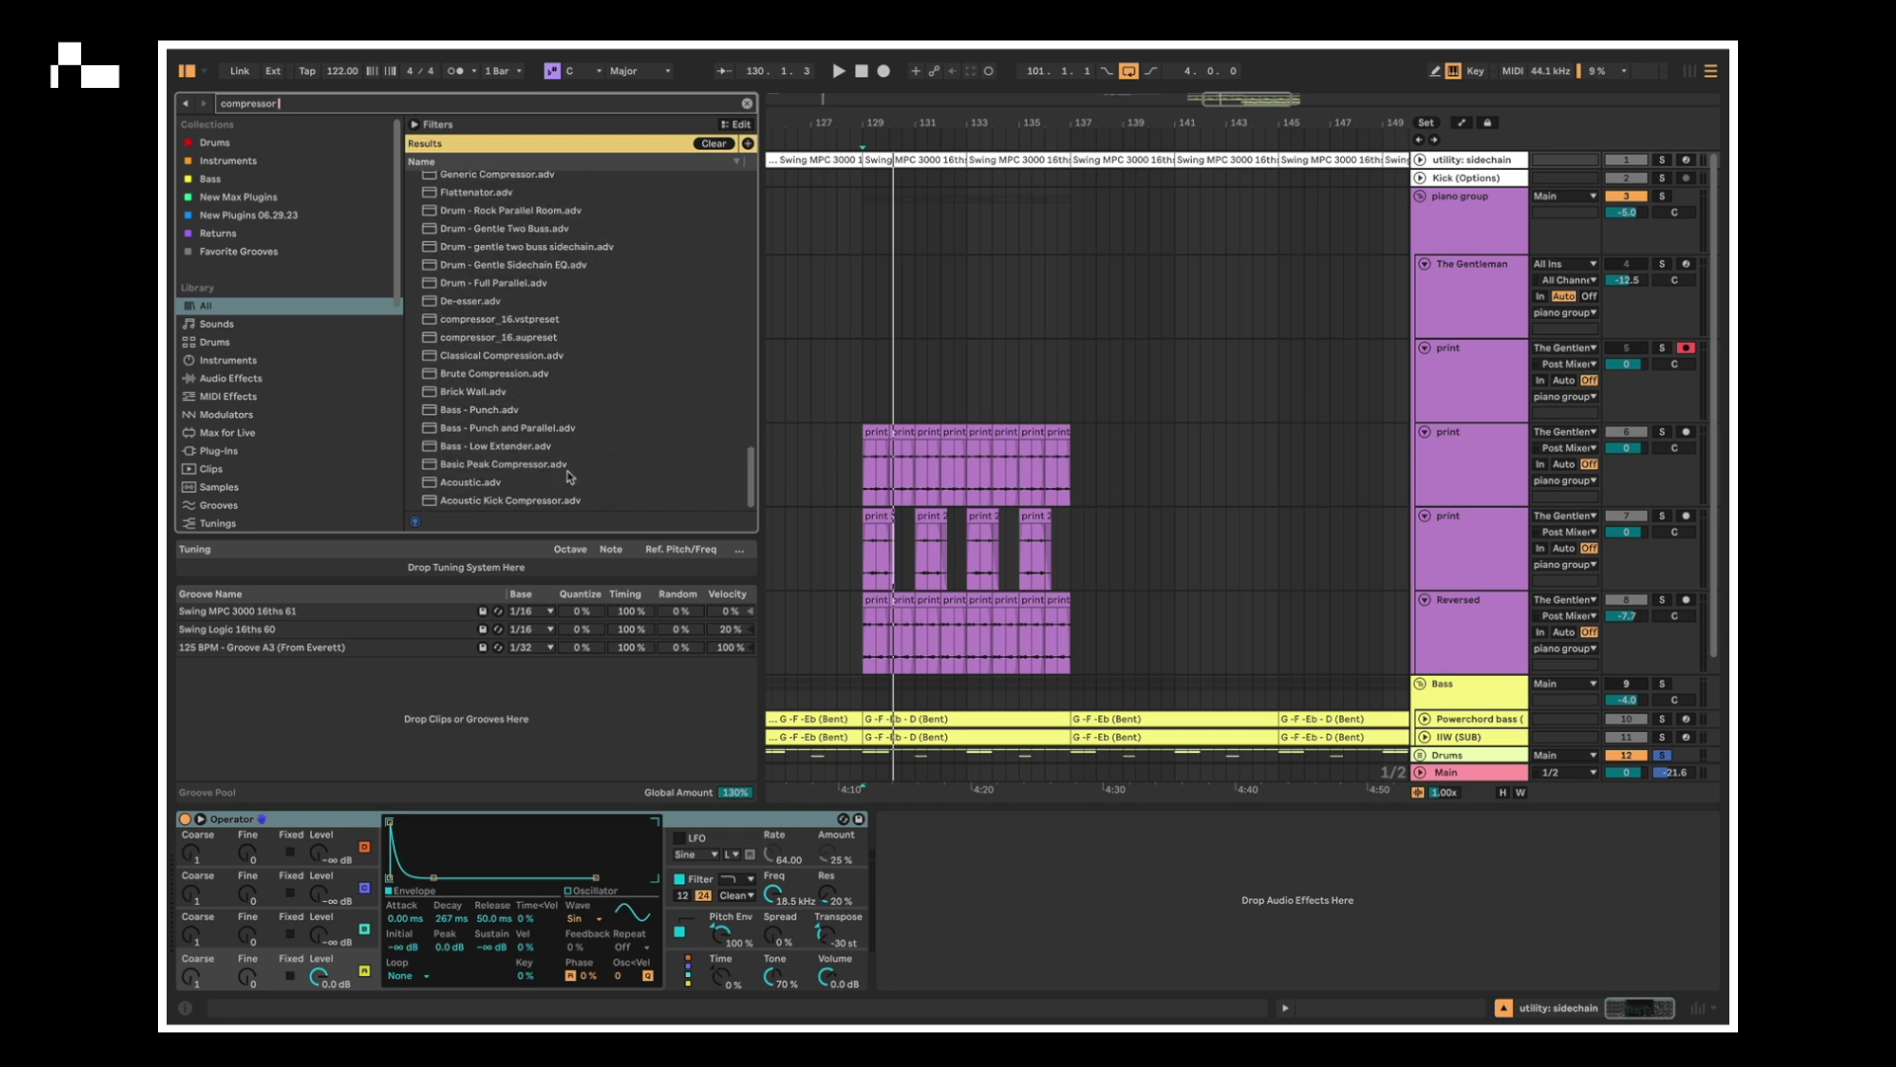
scroll(473, 314, up, 8)
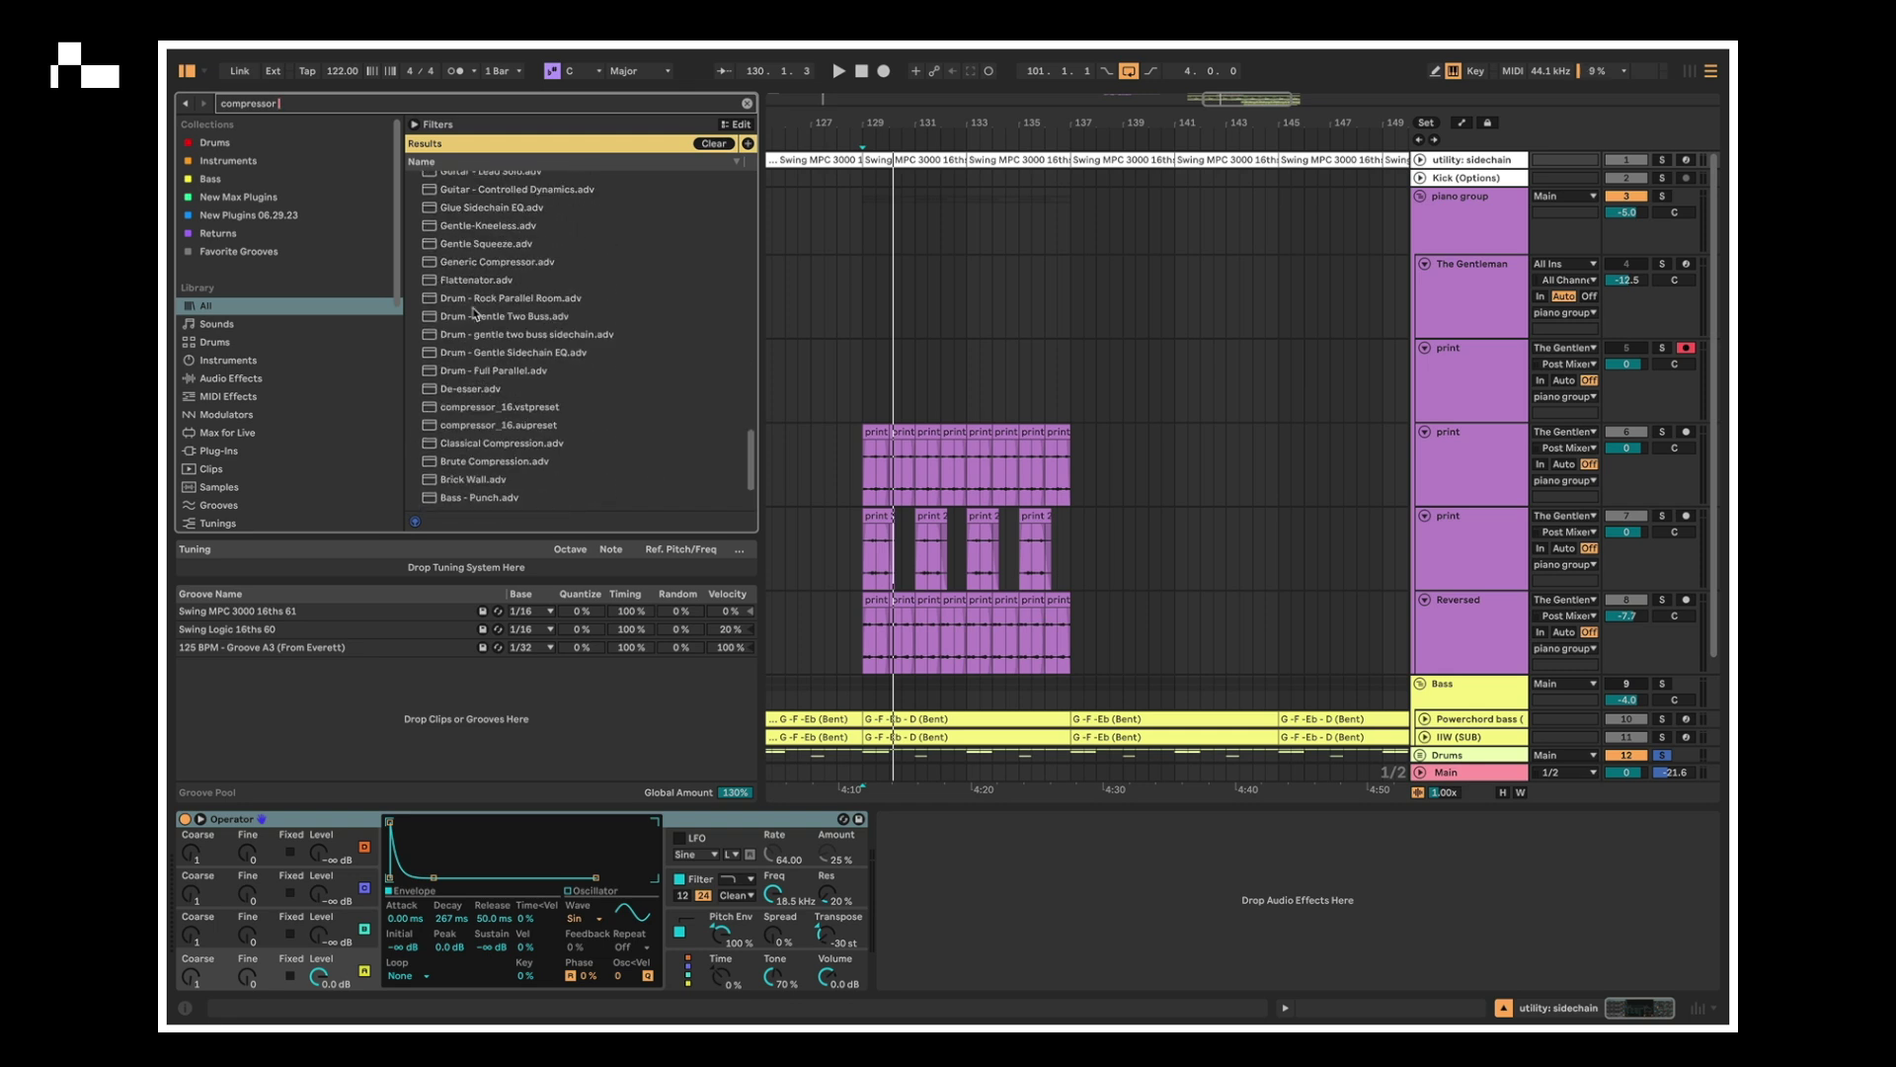
scroll(473, 312, up, 5)
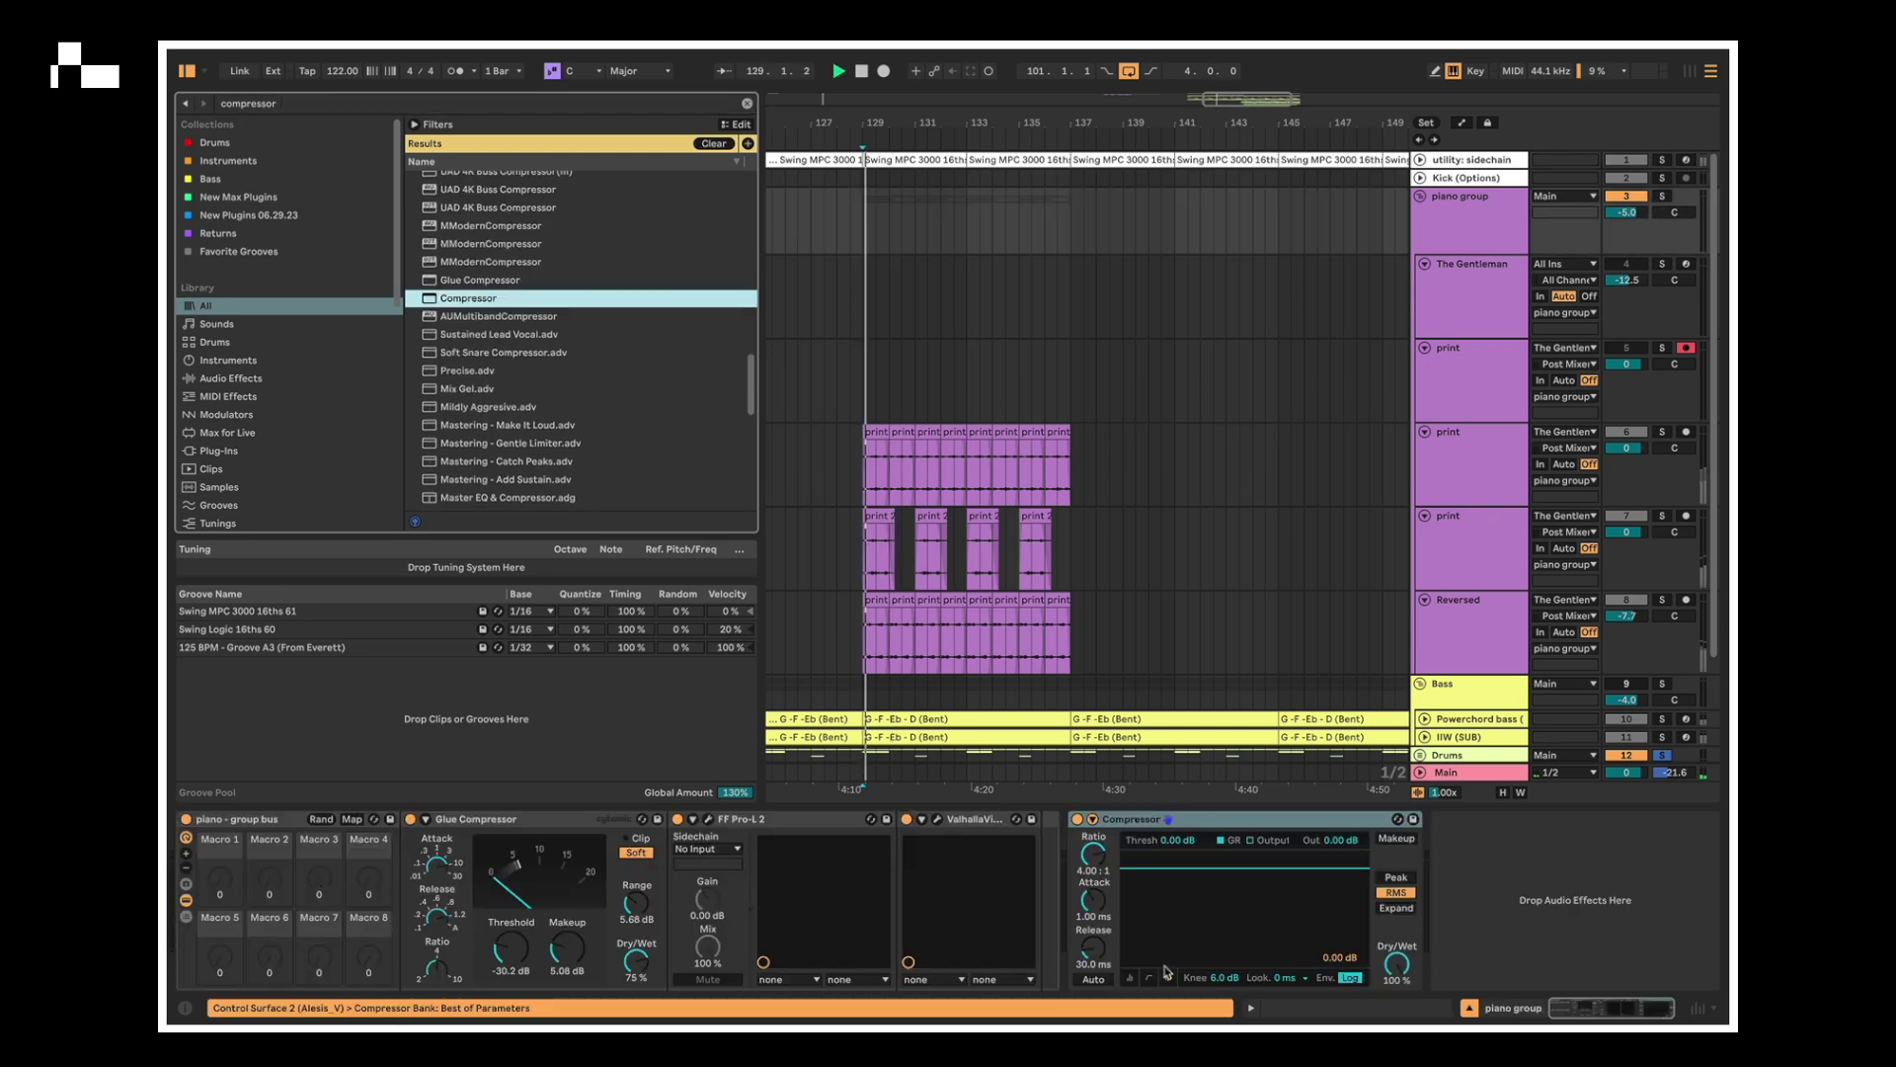
click(1131, 979)
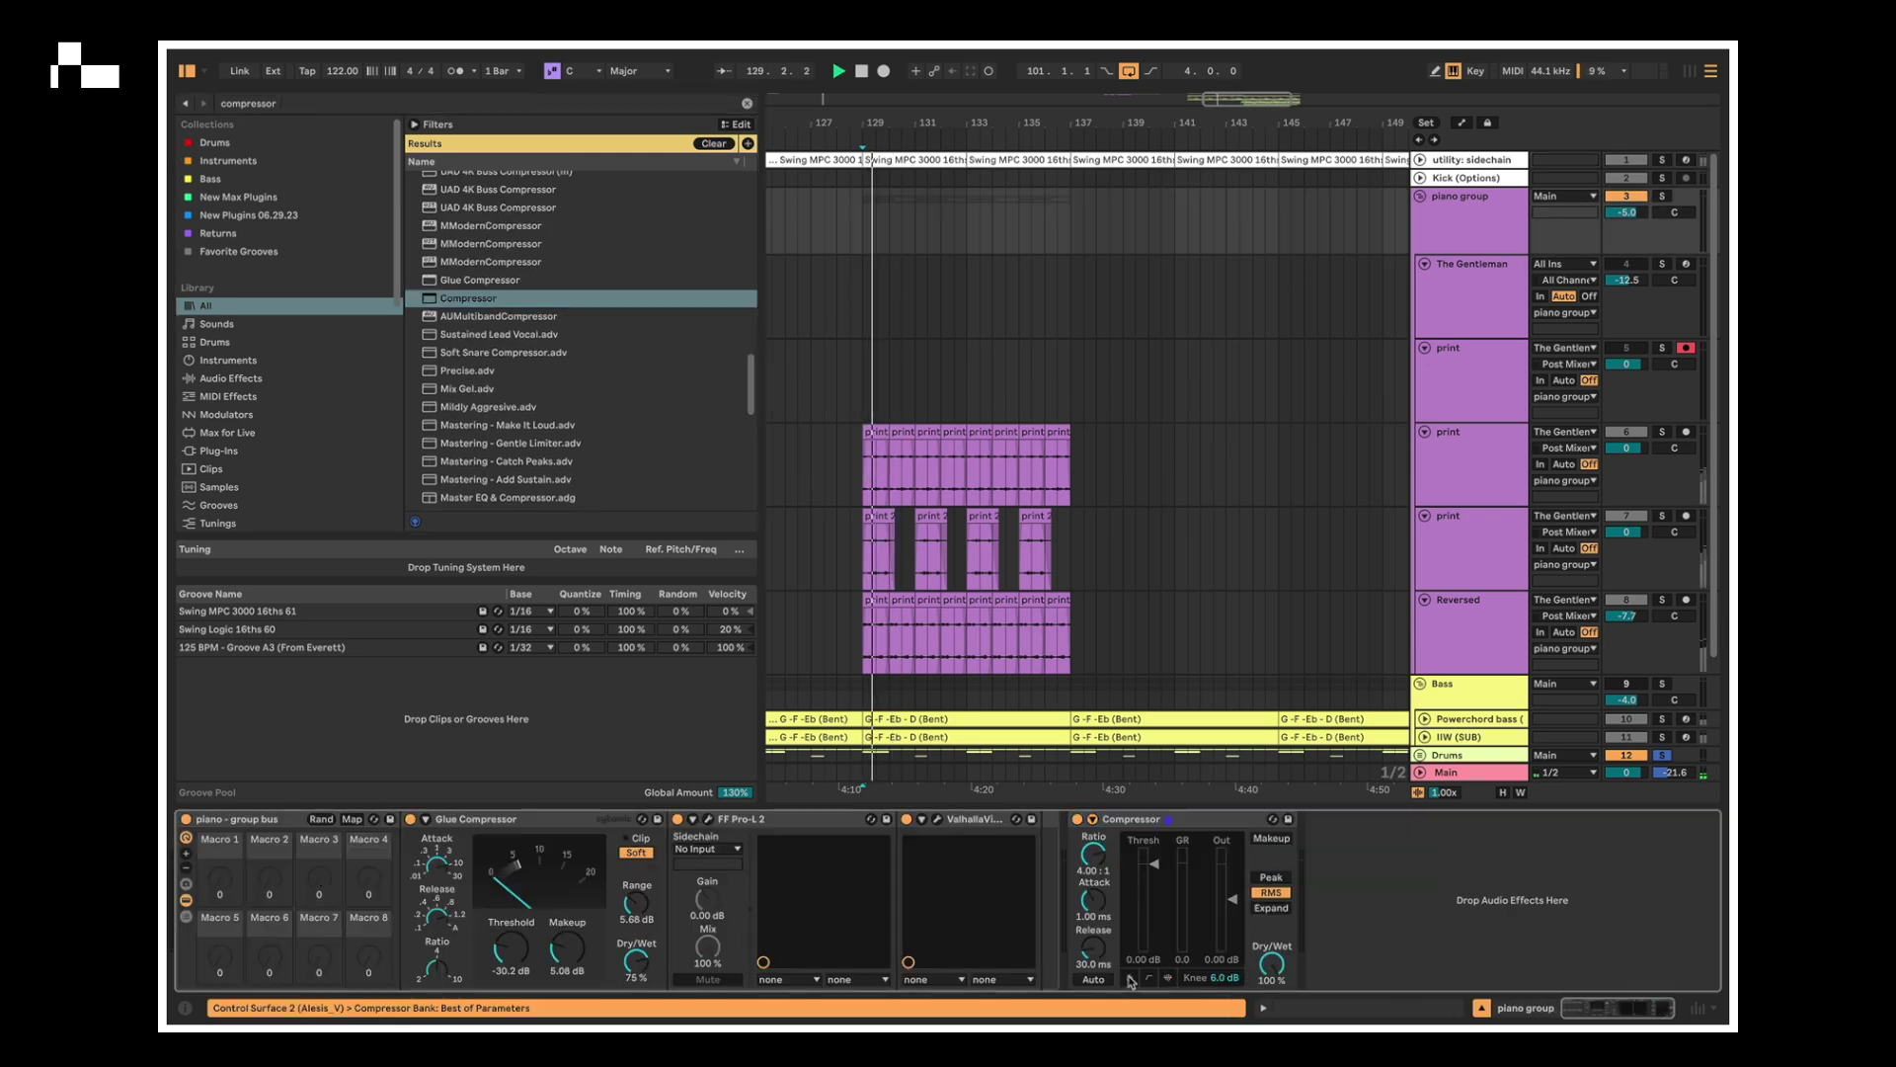
- Enable the sidechain on the piano group's Compressor and feed it from the utility: sidechain track
click(1093, 820)
click(1107, 866)
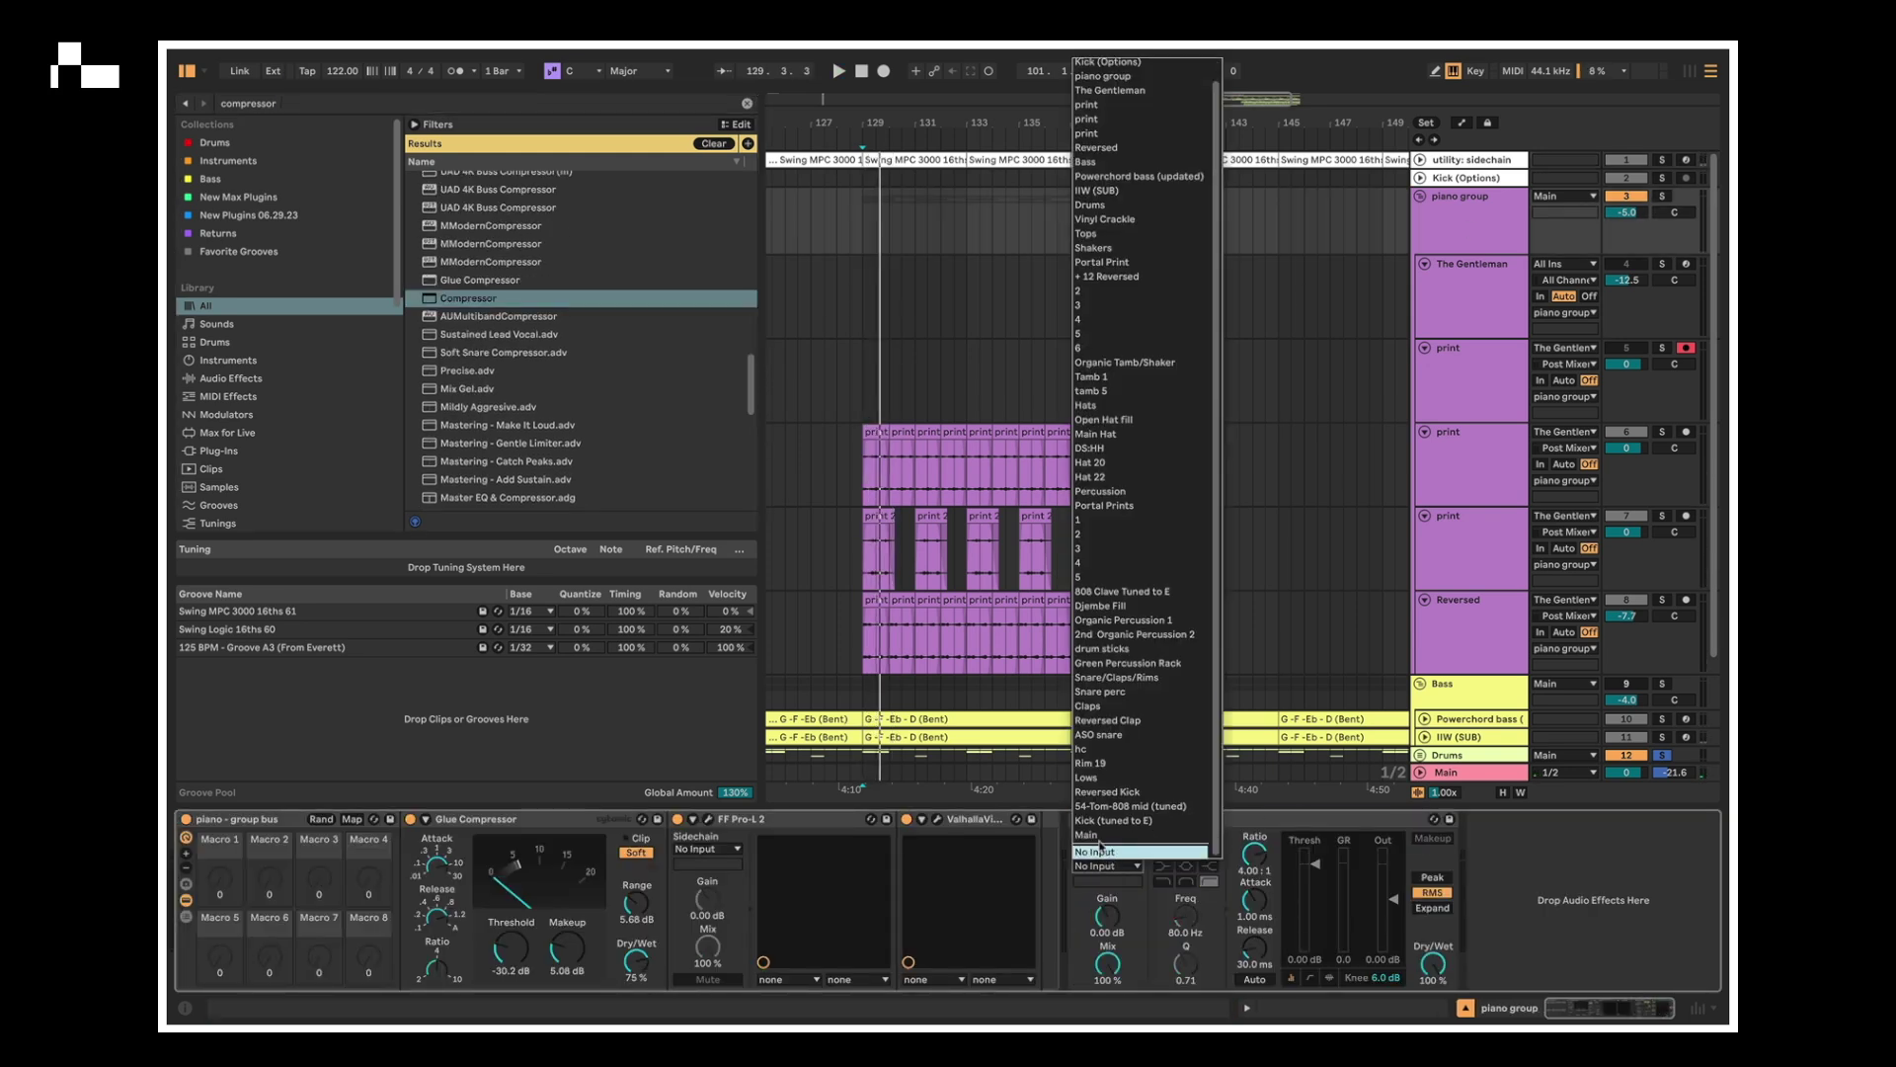
scroll(1130, 118, up, 1)
click(1135, 71)
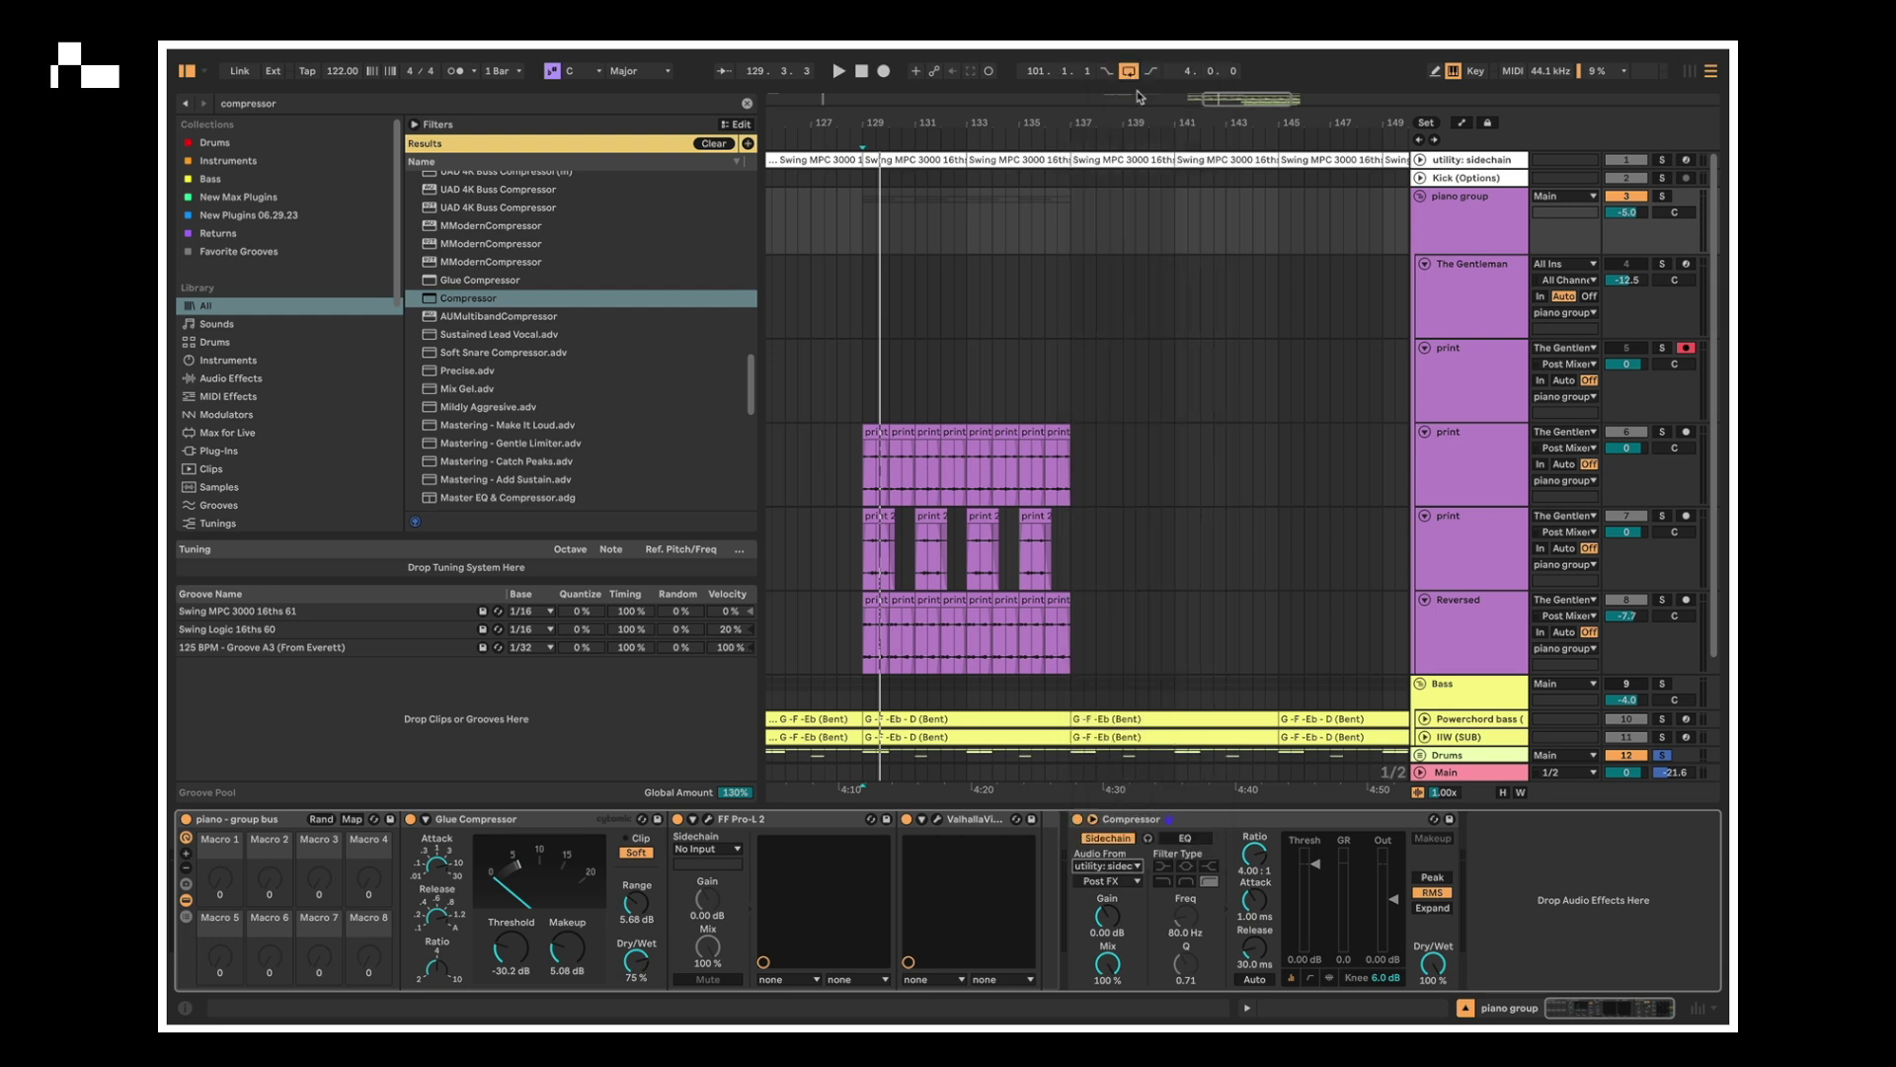
- Unsolo the soloed groups so the full mix plays, and set the Compressor's threshold to -22.8 dB
key(space)
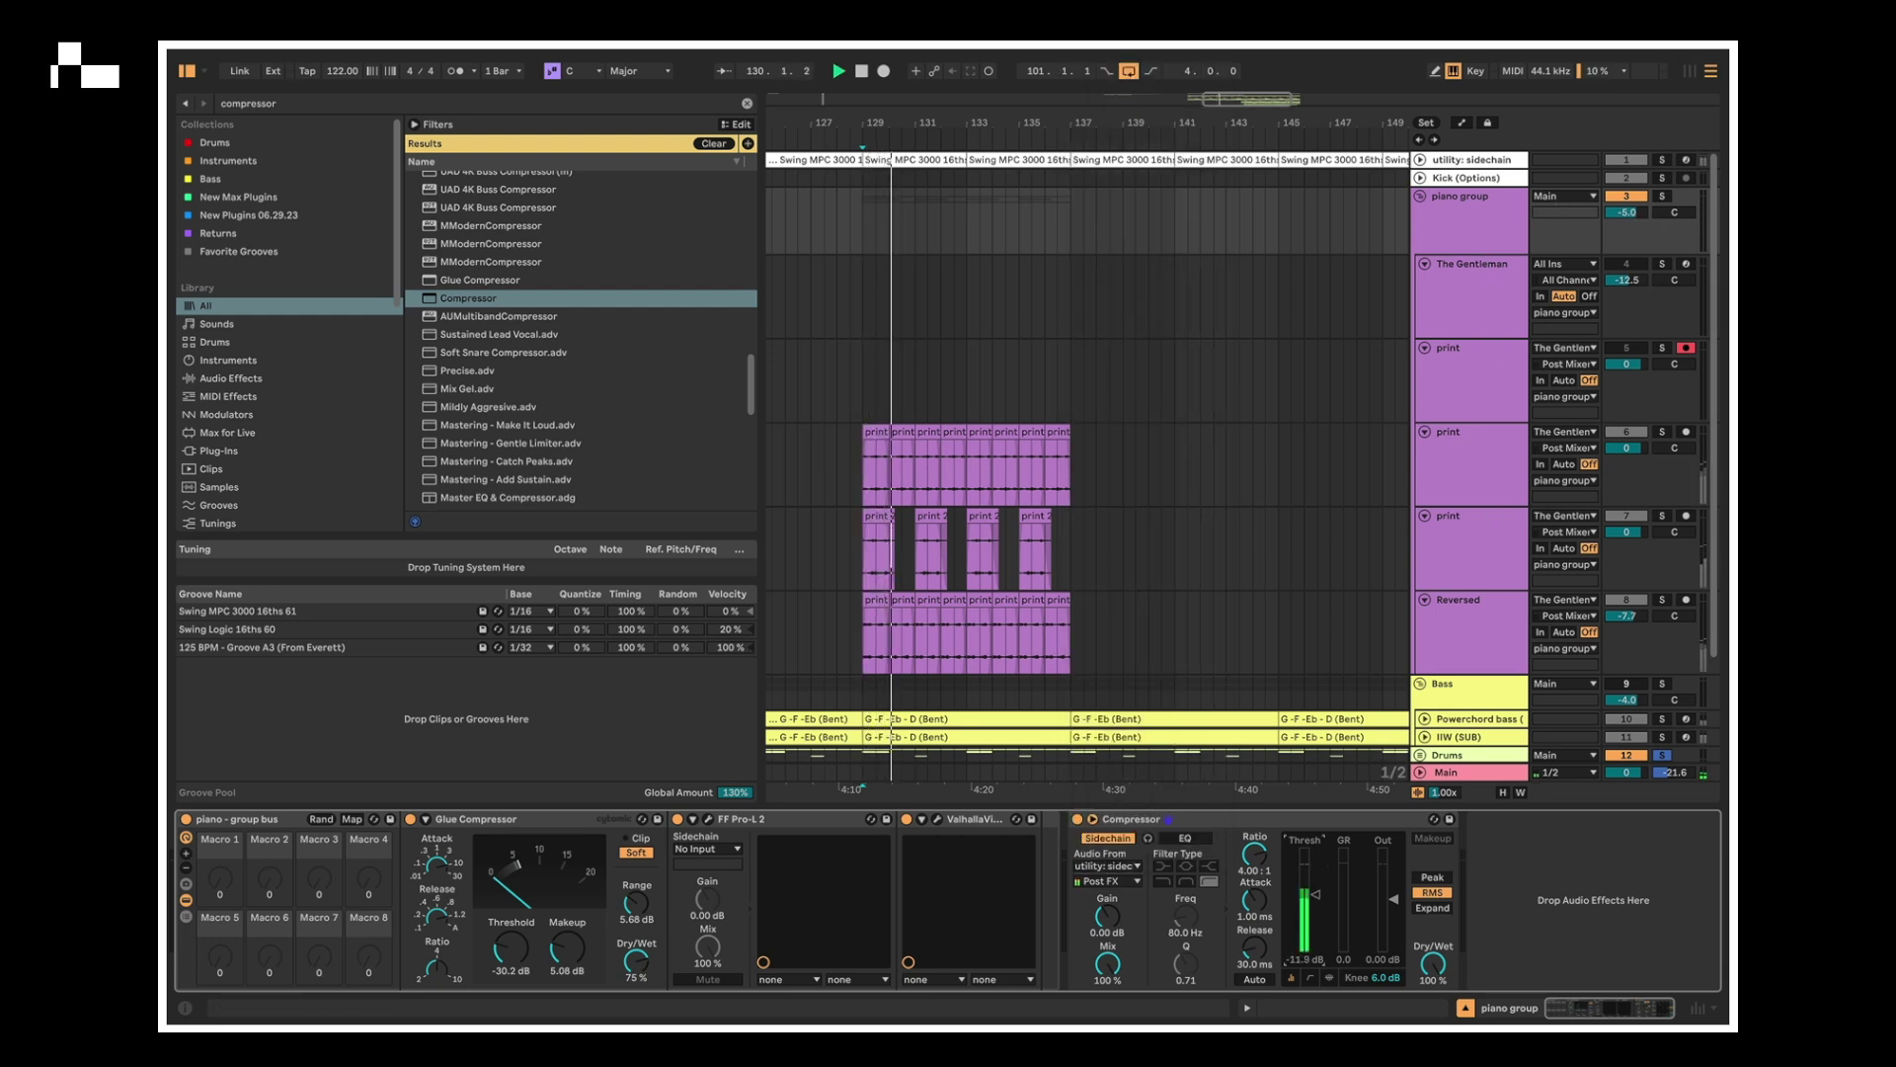
key(space)
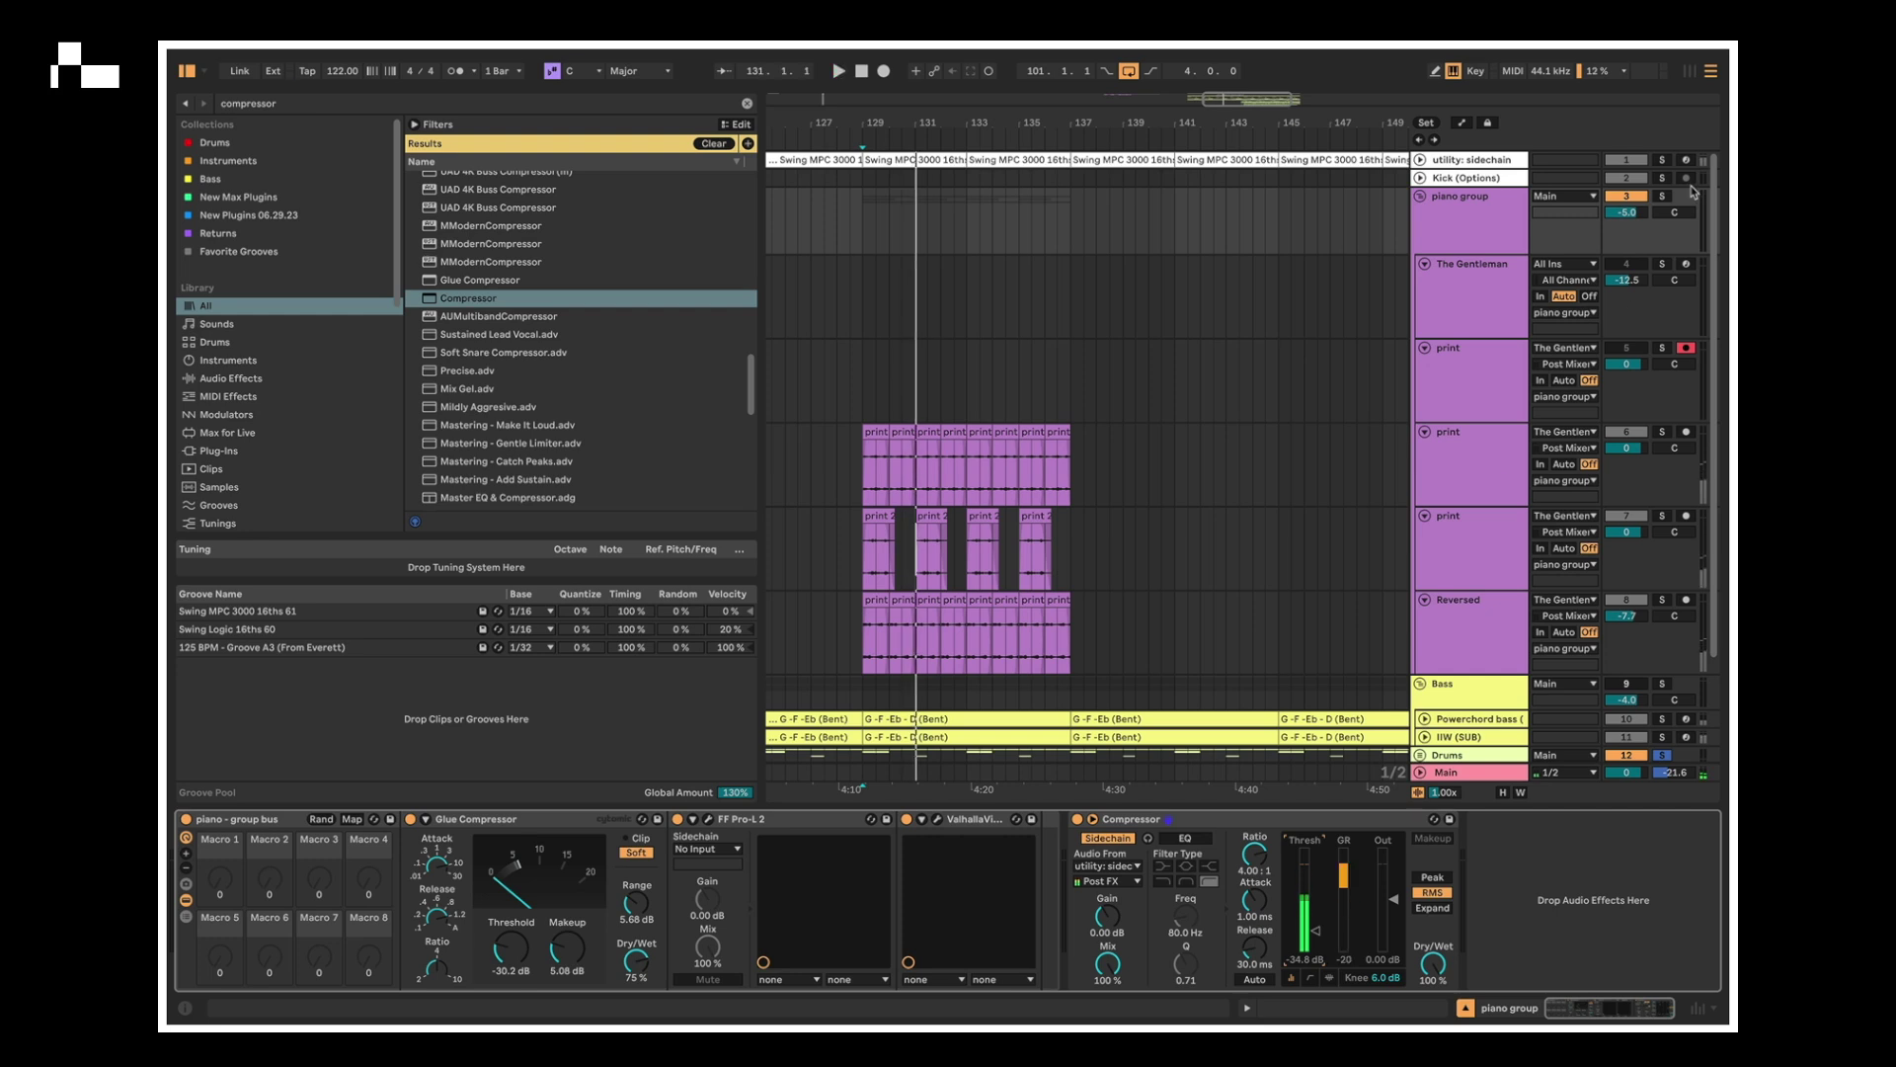
click(1637, 268)
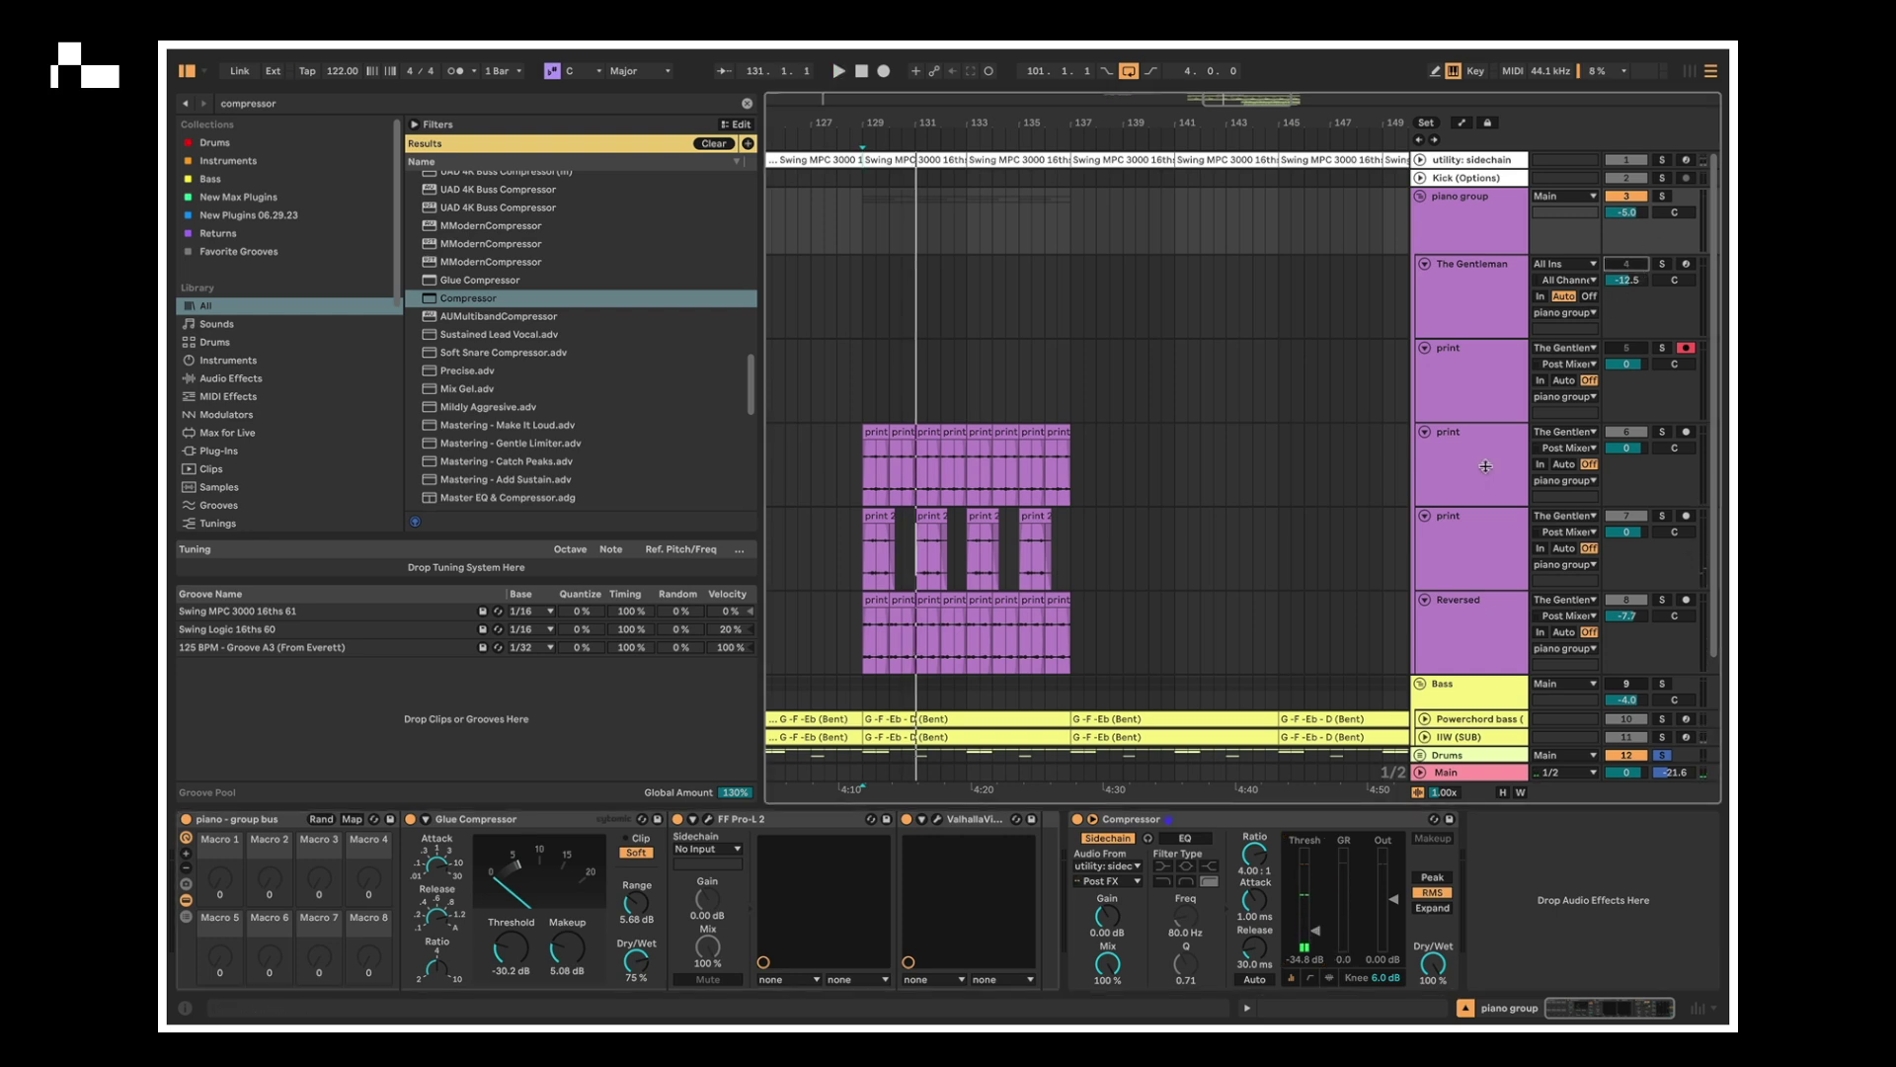
key(space)
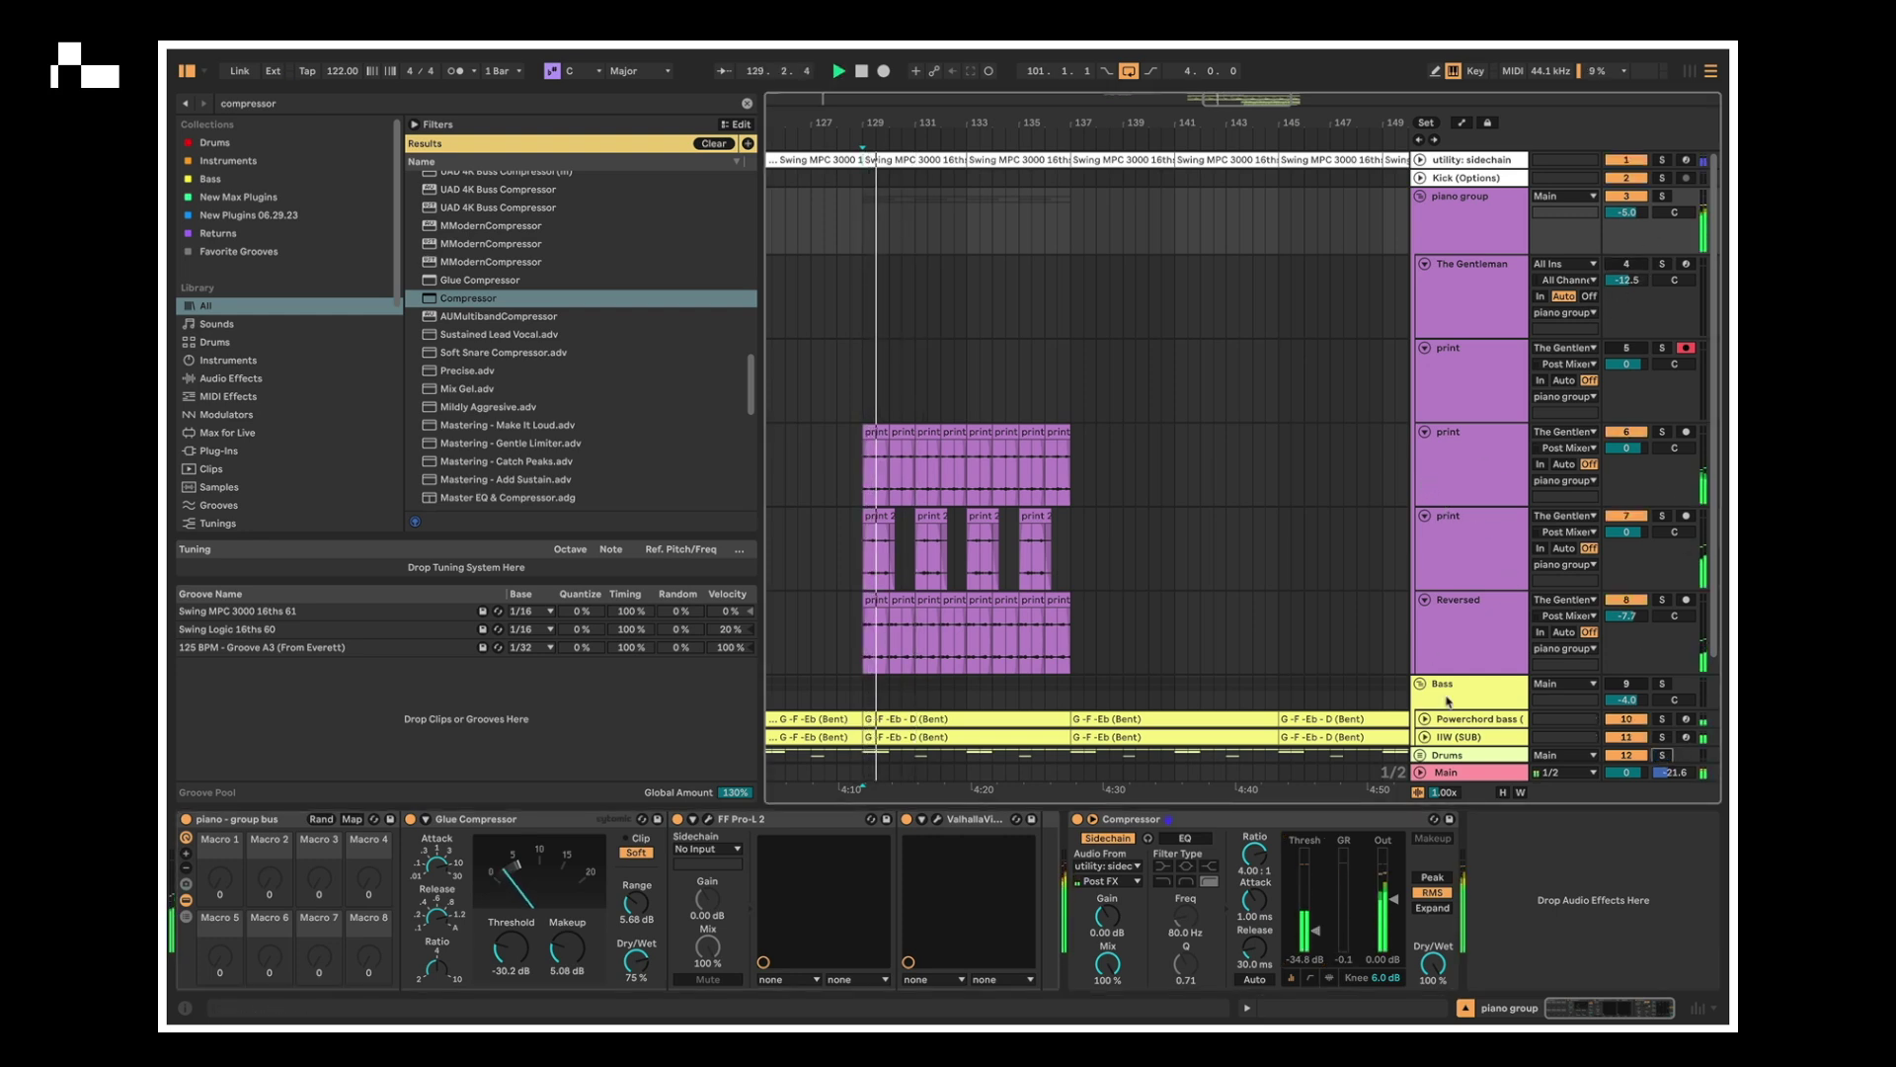
drag(1321, 956, 1322, 918)
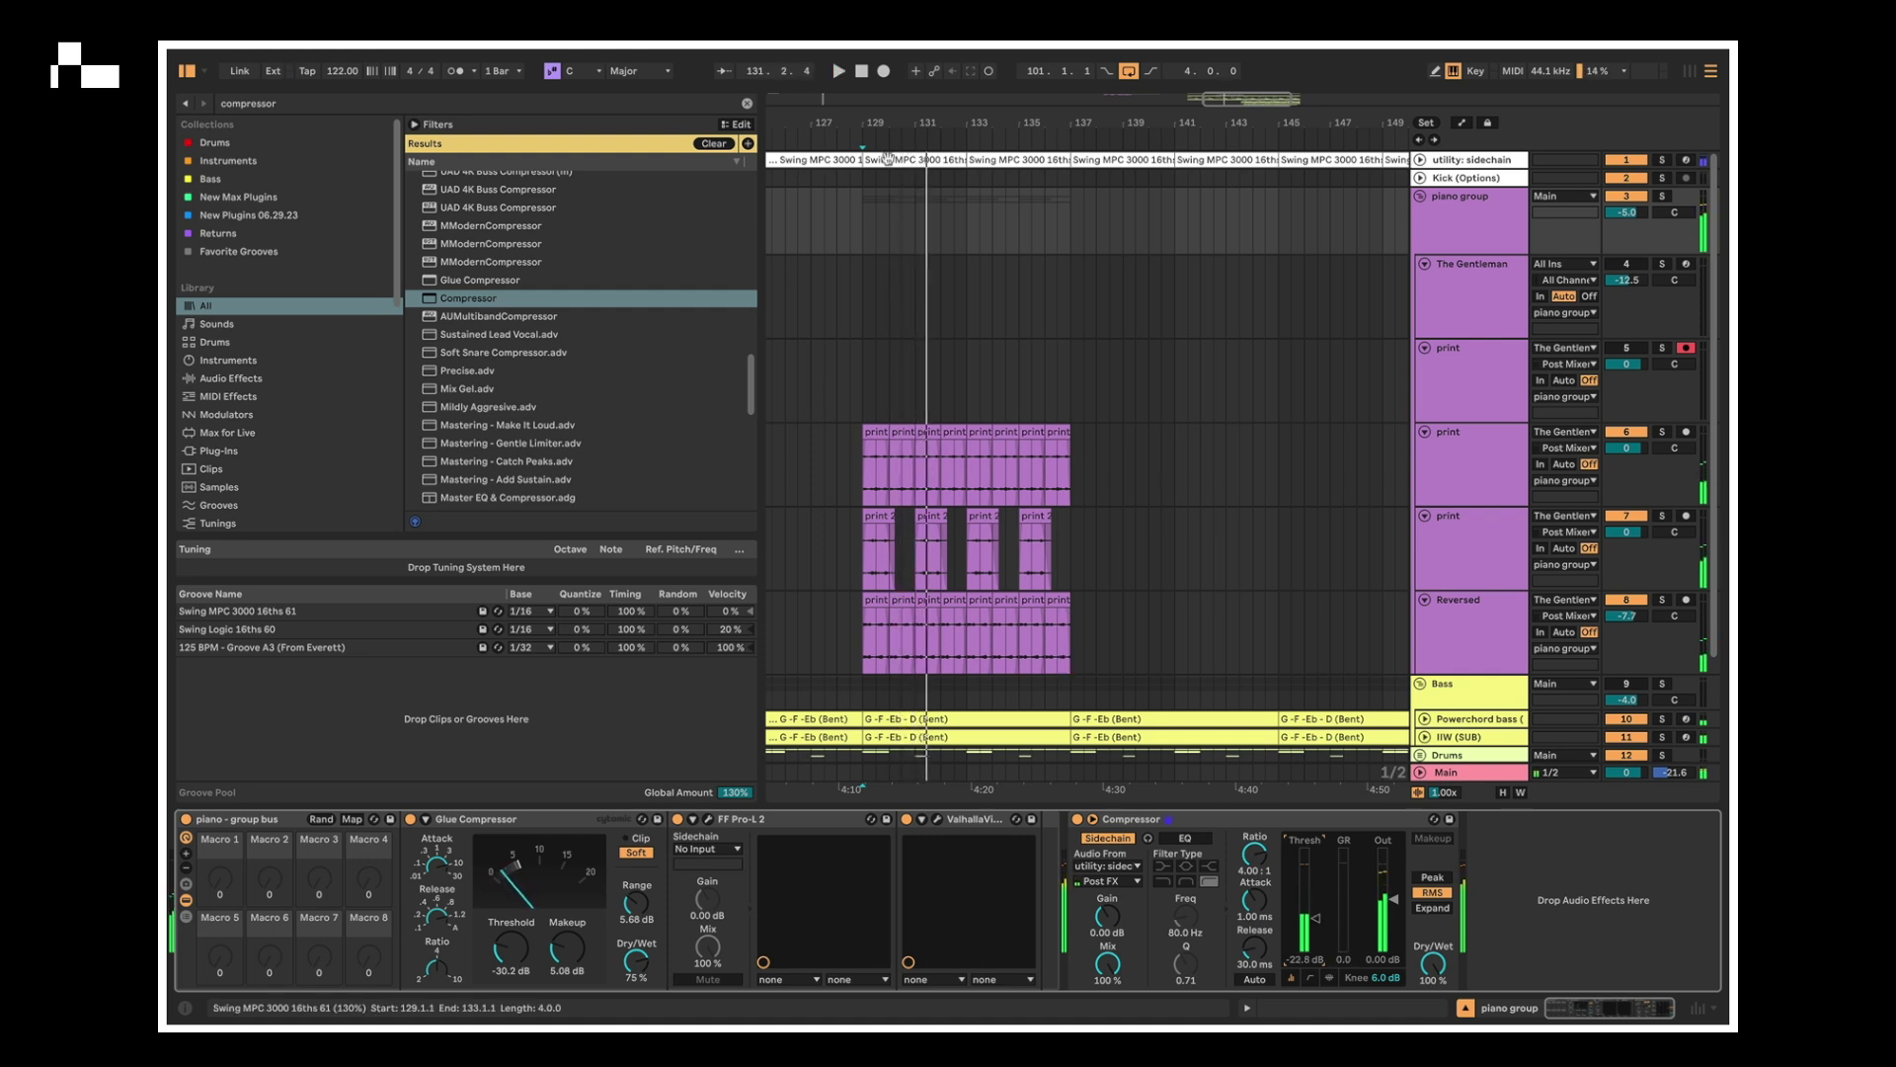
- Shorten the bar 130 clip on the upper chopped print track to end at 130.4.1
drag(901, 117, 950, 354)
click(838, 484)
key(space)
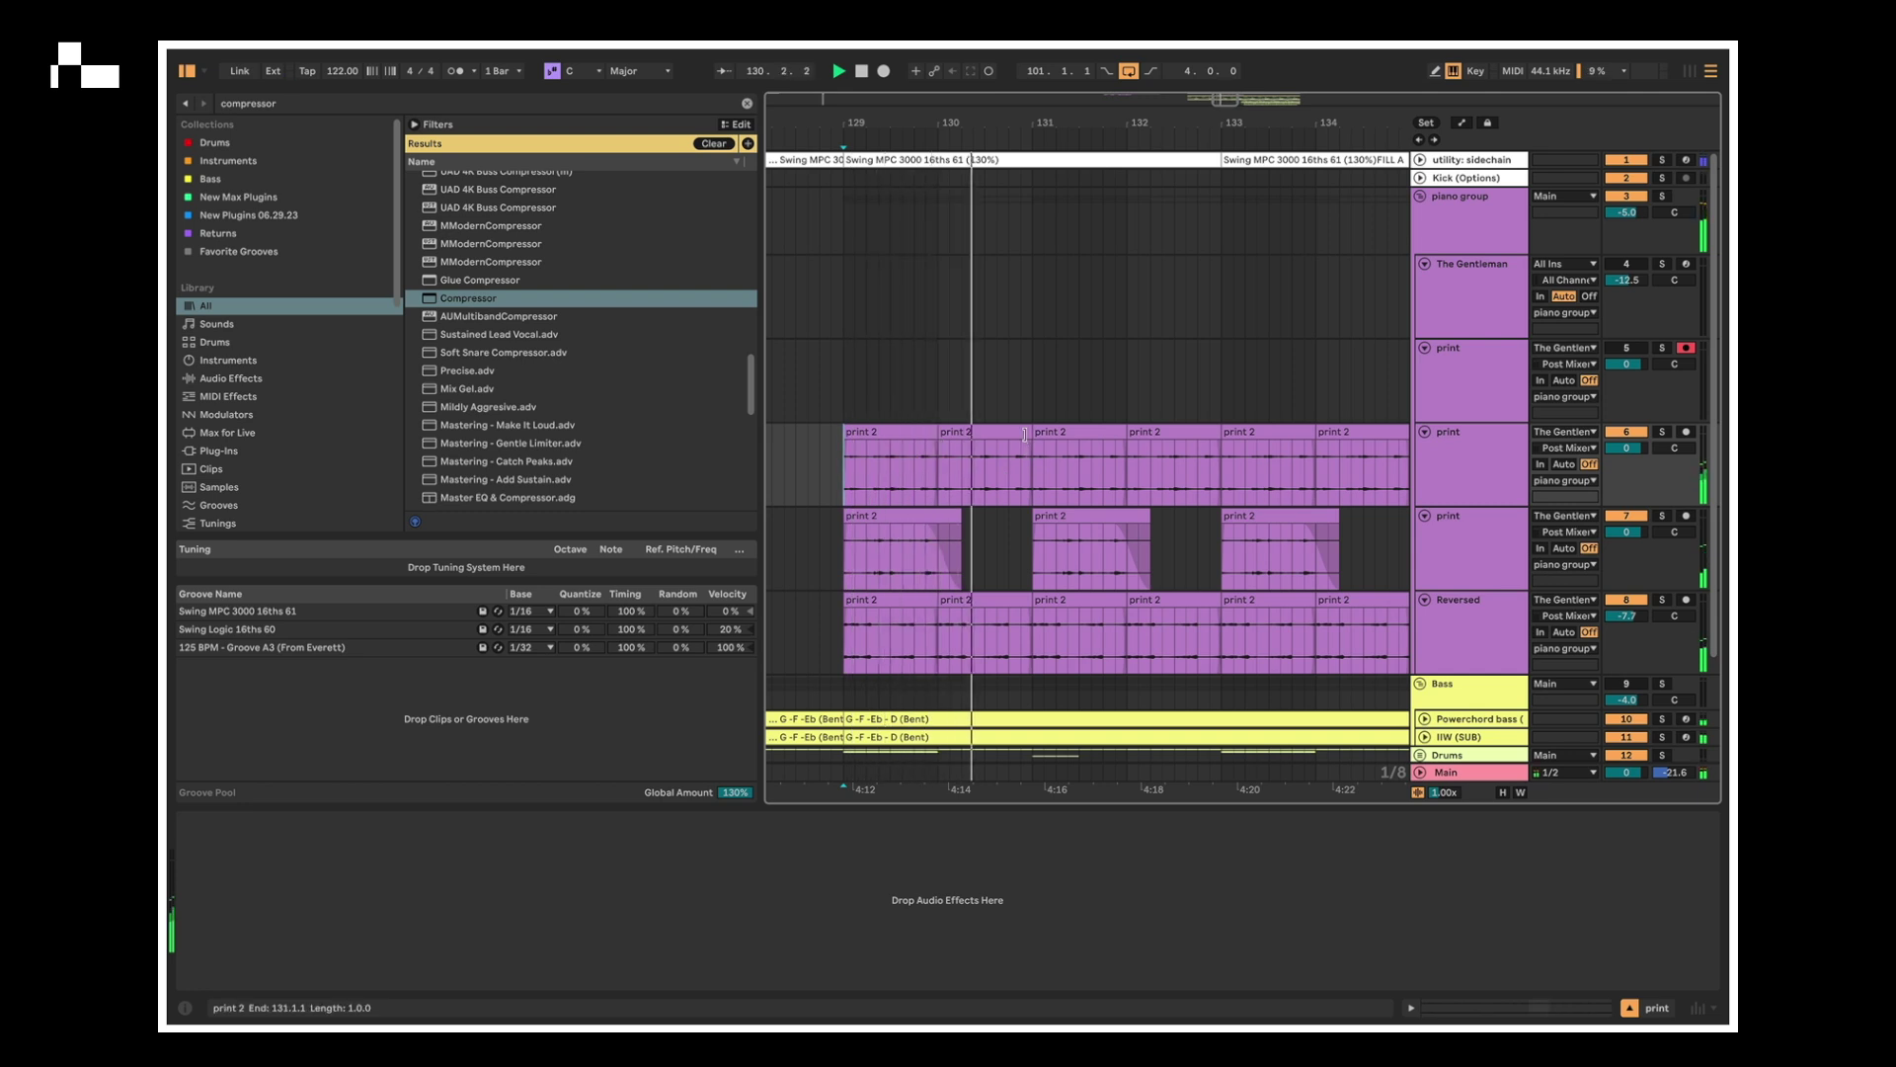
click(1026, 432)
key(space)
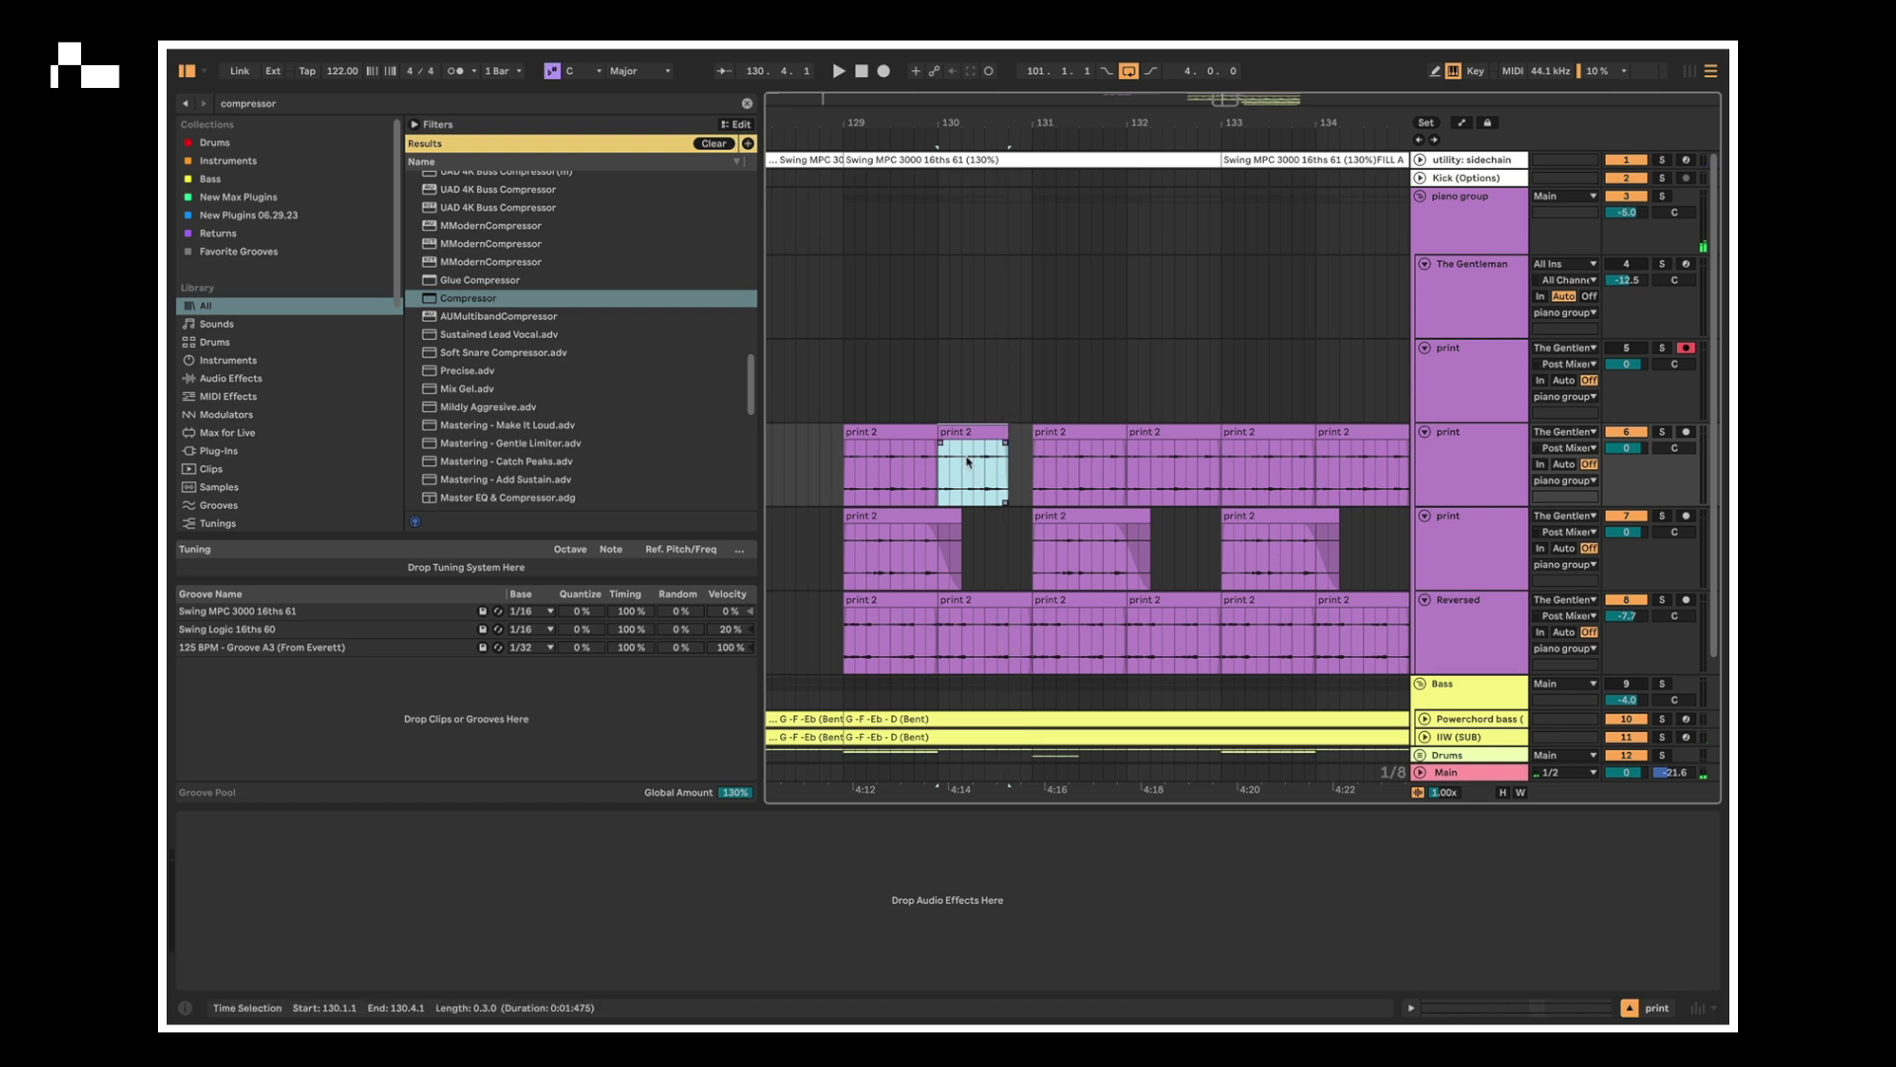
click(851, 473)
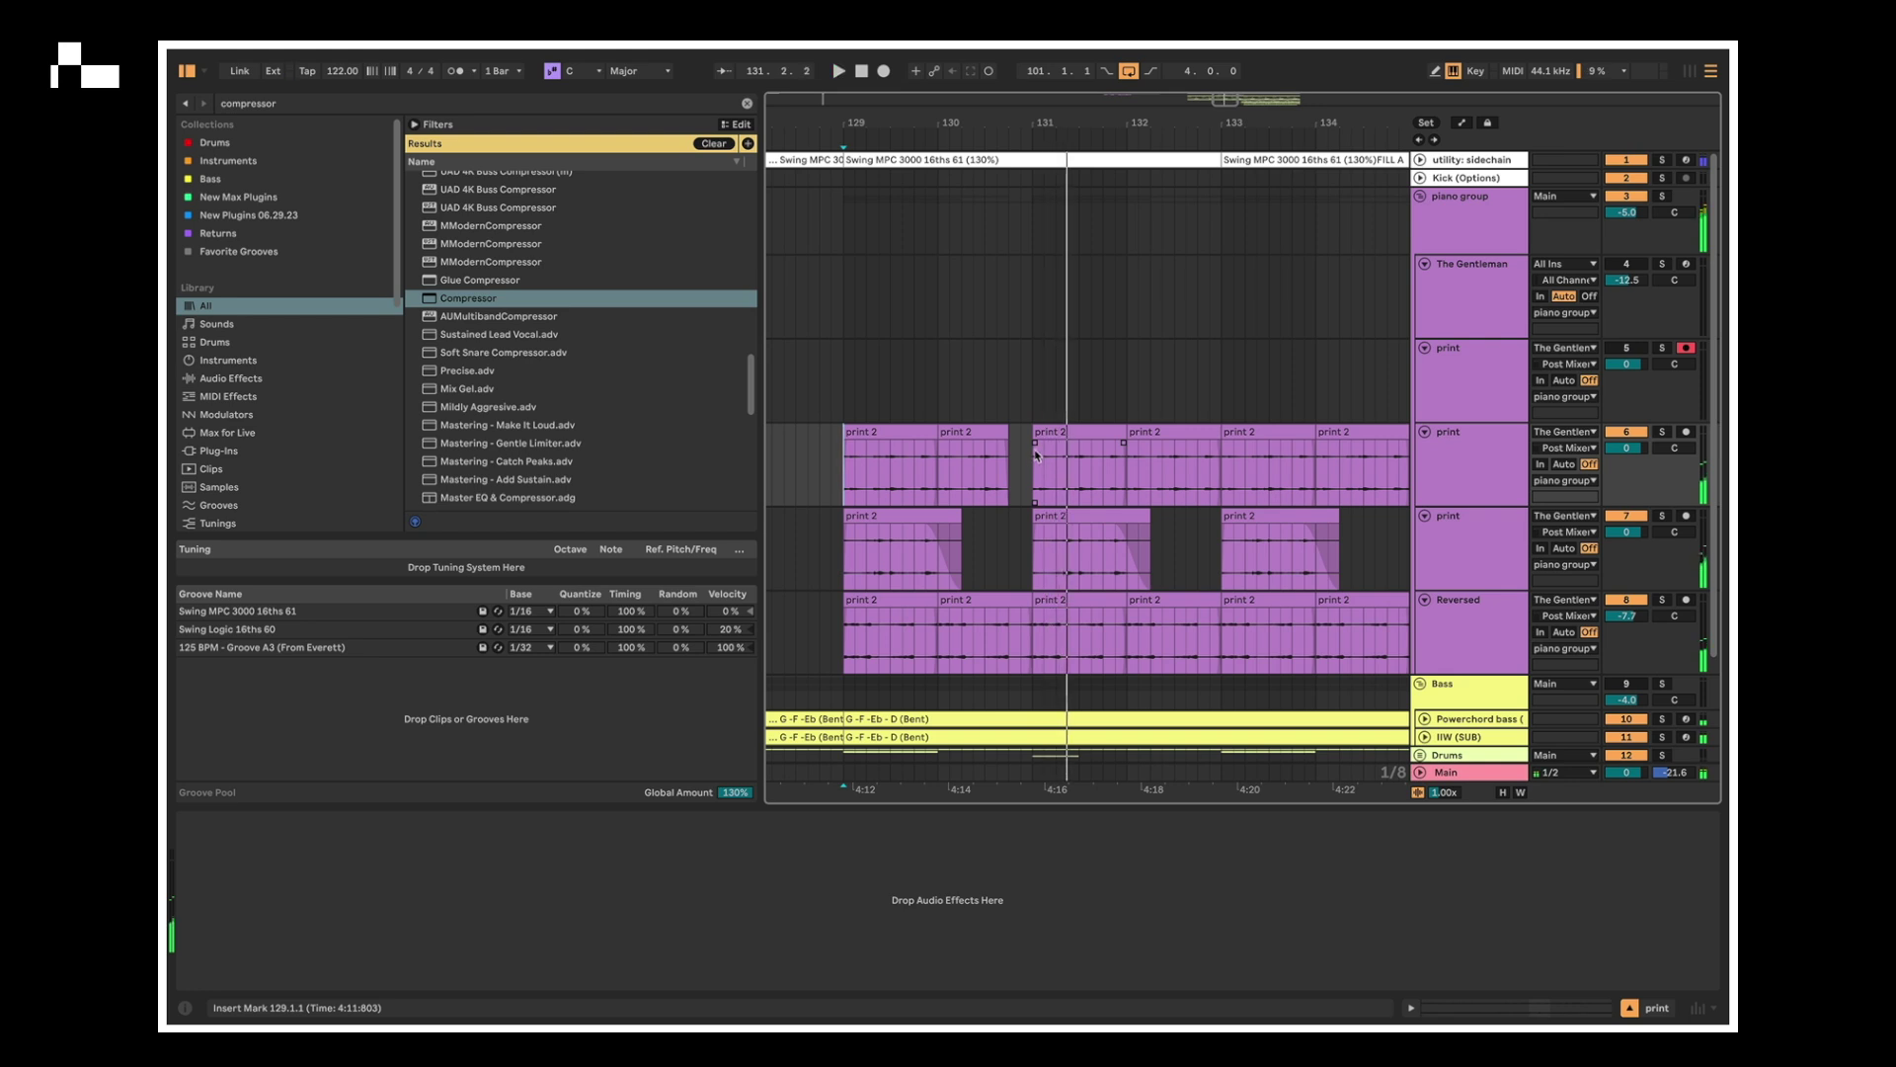
- Trim the upper print track's bar 132 clip to 132.4.1 and delete all print and Reversed clips from bar 133 onward
key(space)
drag(1037, 501, 1315, 643)
key(Delete)
scroll(1244, 623, left, 5)
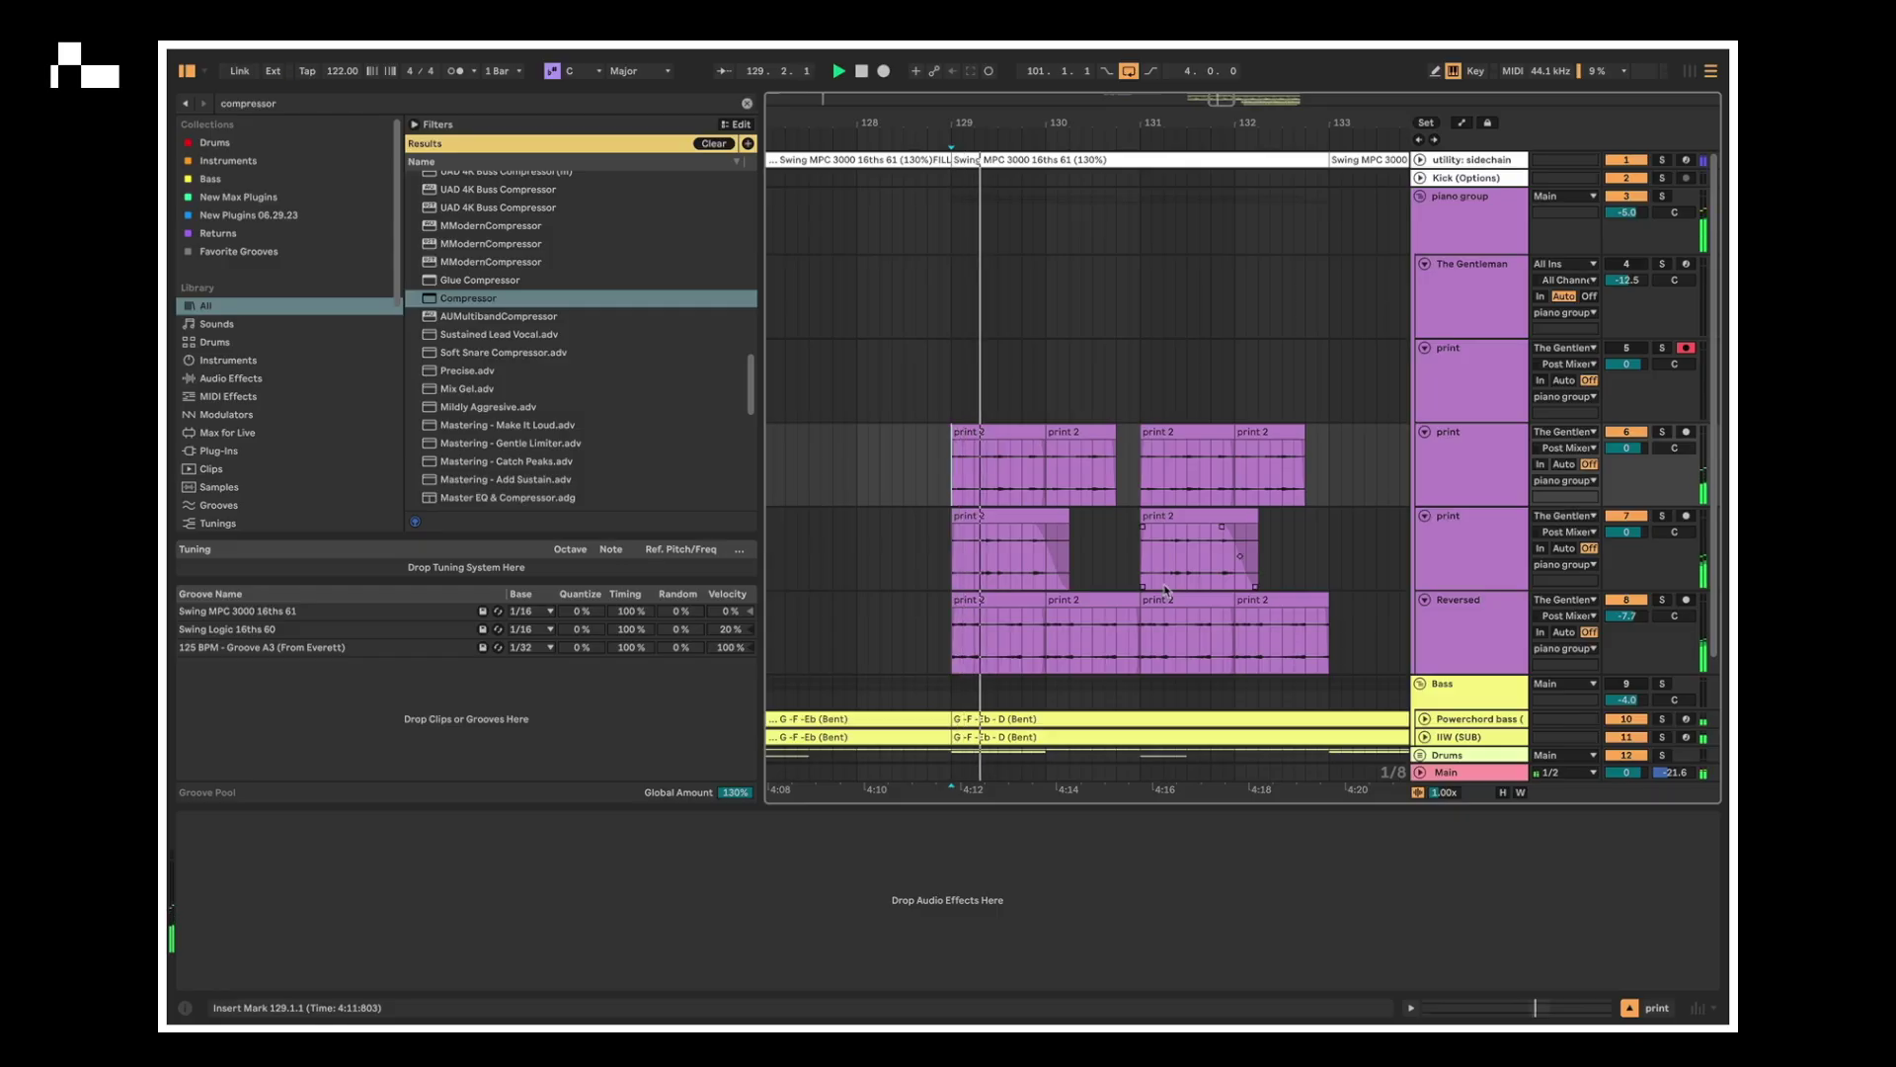
scroll(1247, 449, down, 2)
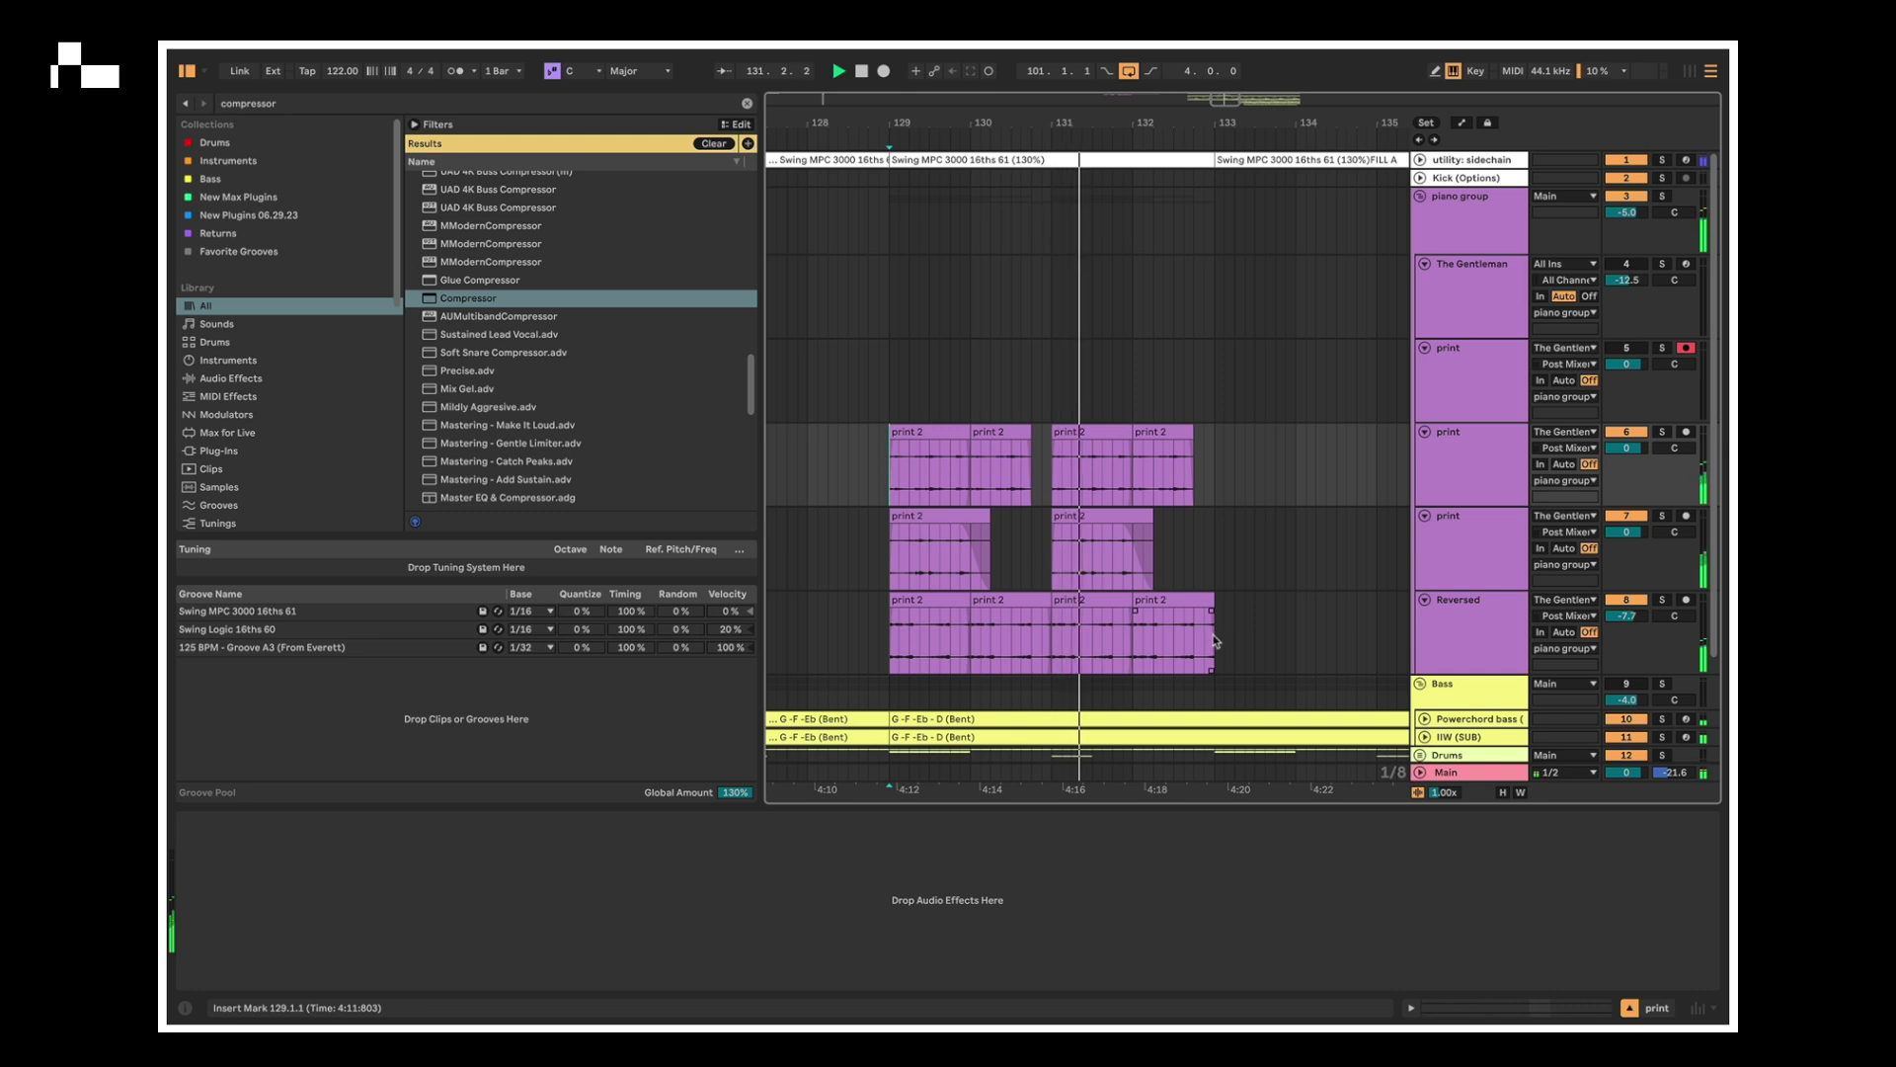
- Shorten the last Reversed clip in bar 132 to end at 132.4.1
drag(1214, 640, 1049, 464)
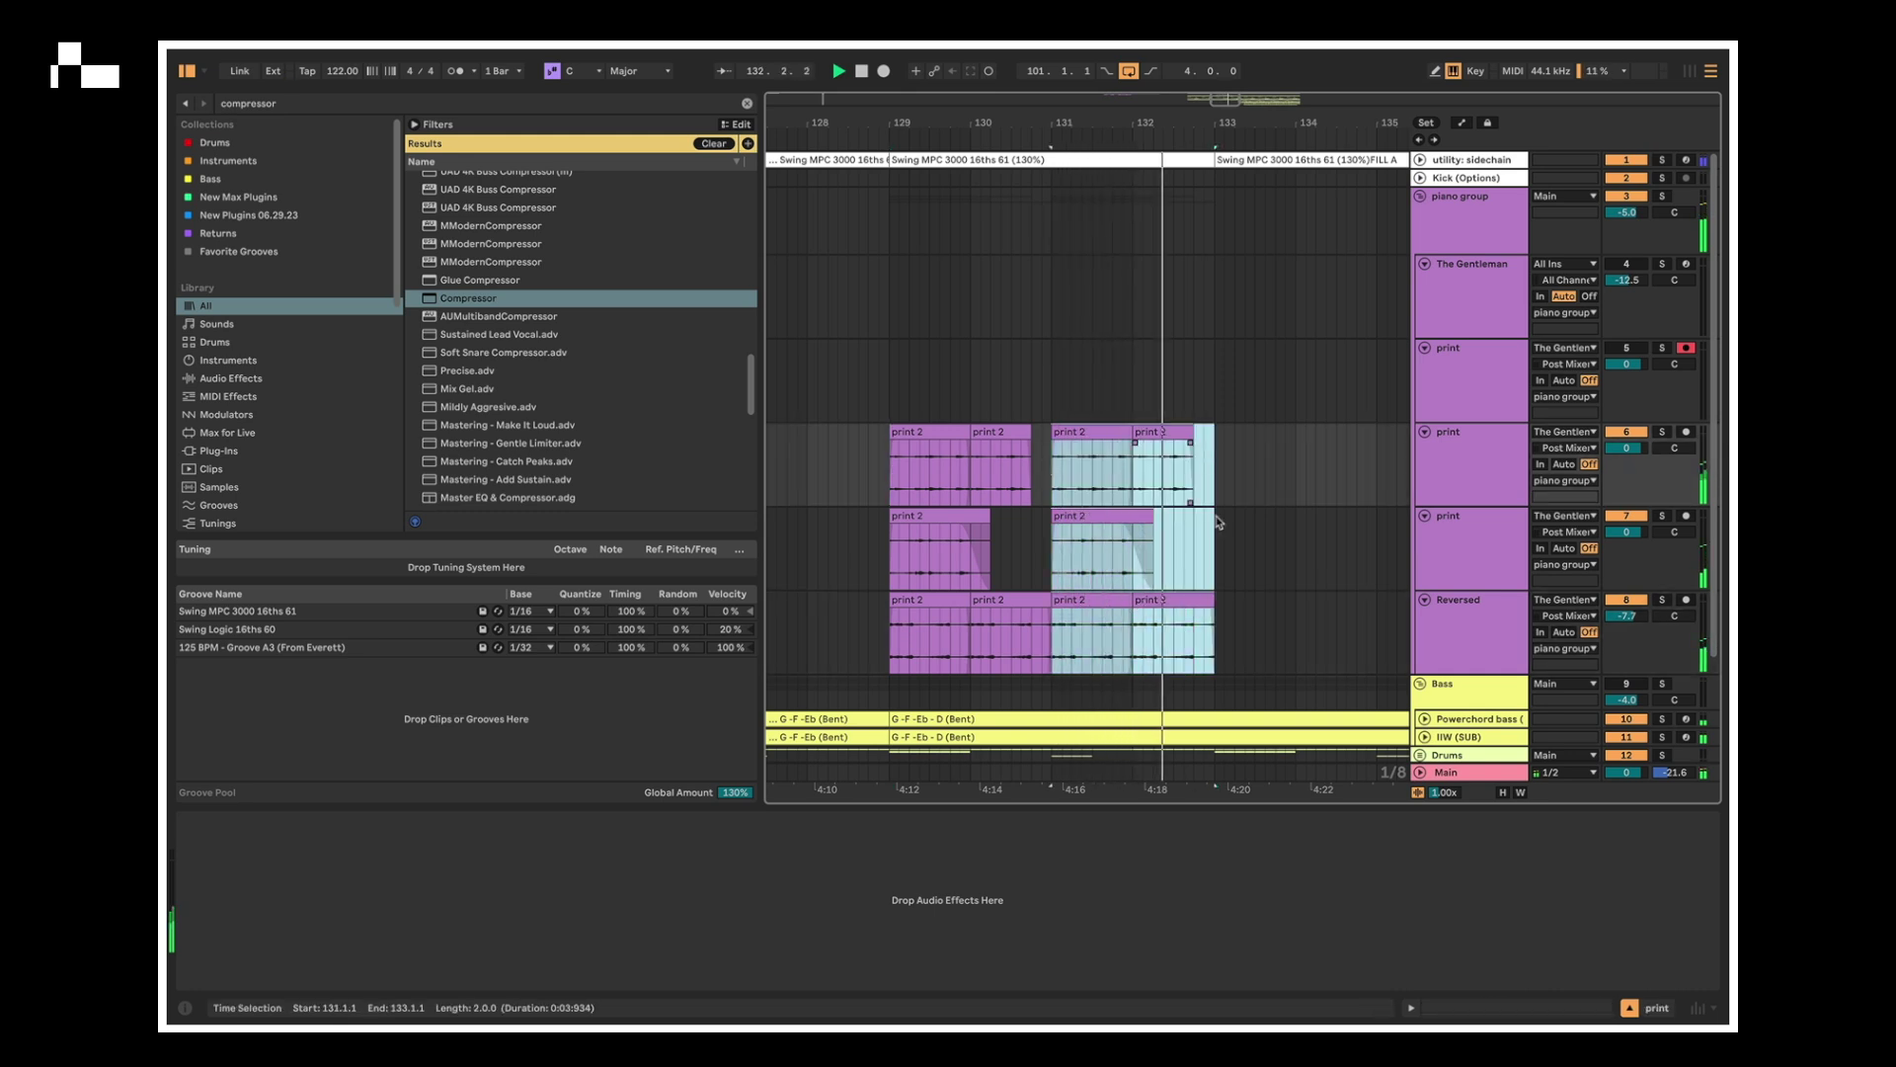
click(1193, 565)
key(space)
drag(1207, 604, 1193, 605)
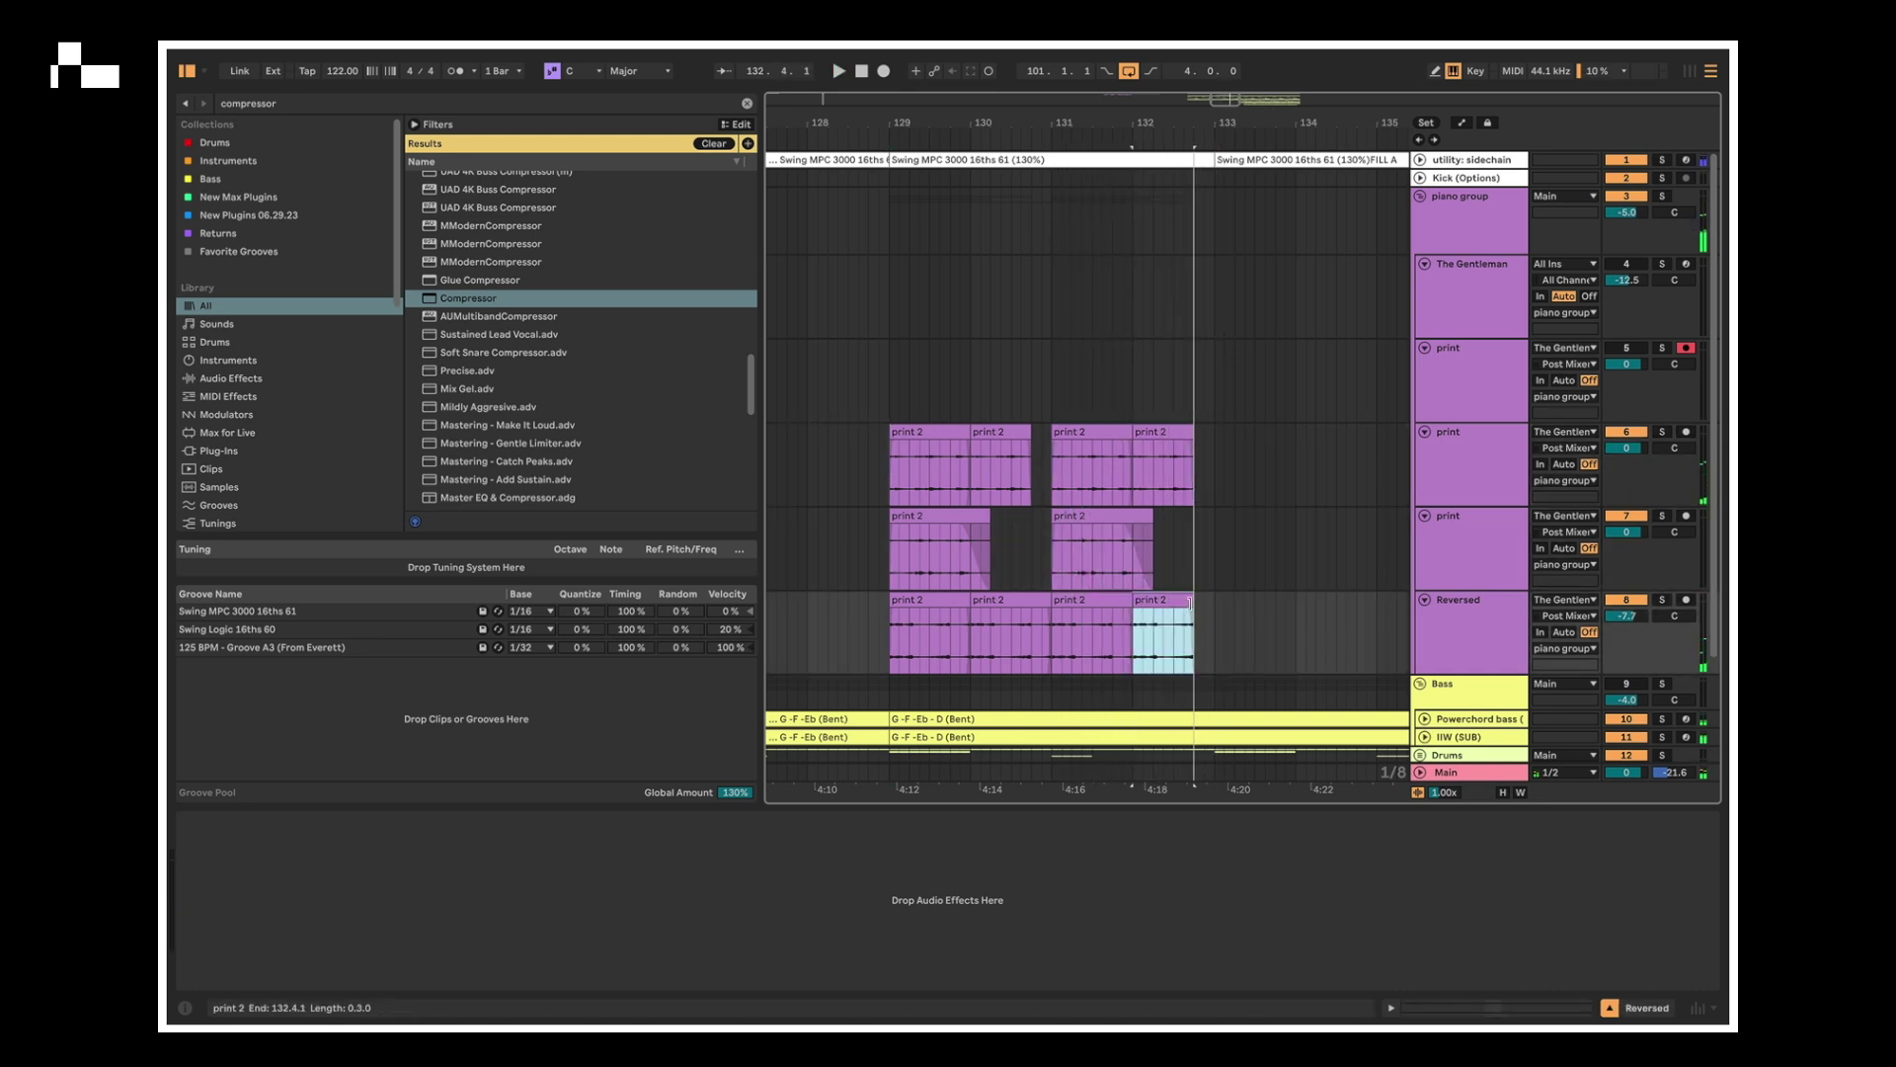
- Split the last Reversed clip at 132.3.1 and duplicate its final beat to fill the gap up to bar 133
click(1177, 641)
click(1178, 642)
key(ctrl+d)
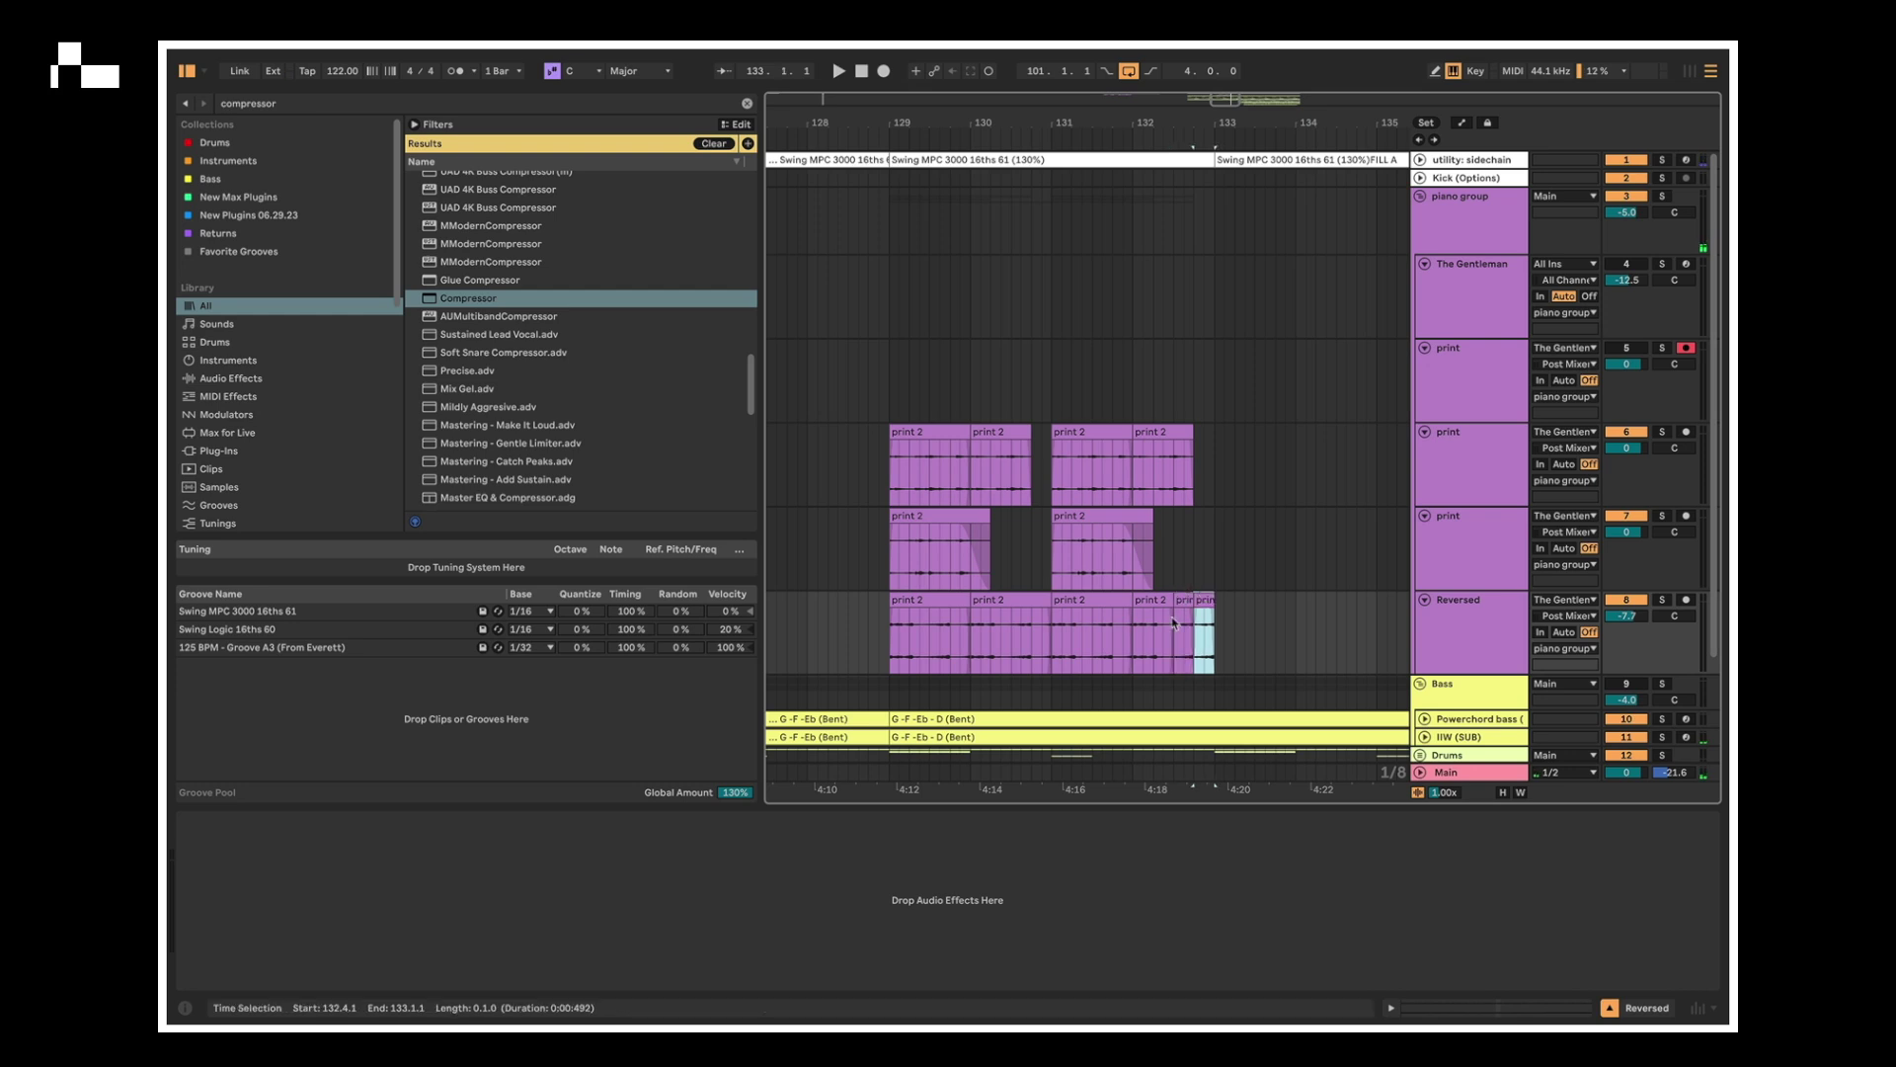
key(space)
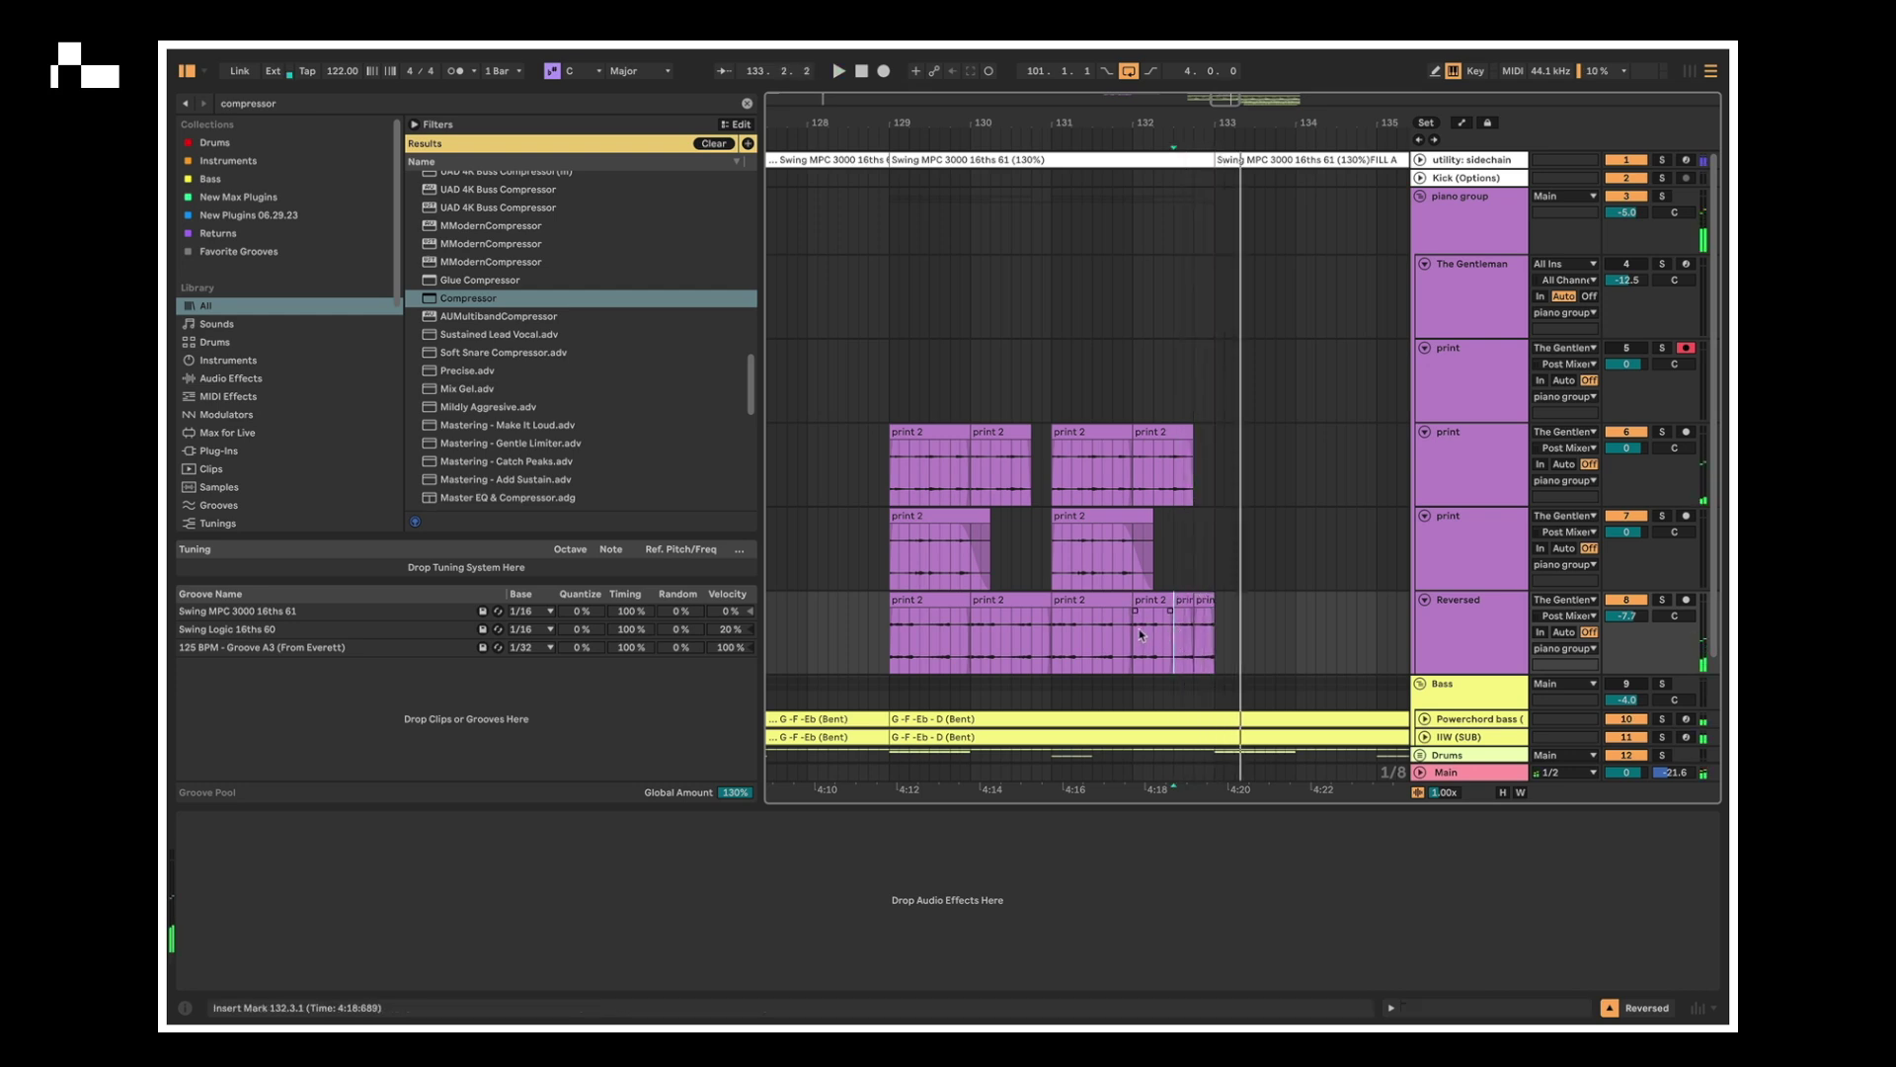
- Split the upper print track's last clip at 132.3.1, duplicate its final beat up to bar 133, and play the result
click(1175, 479)
key(ctrl+e)
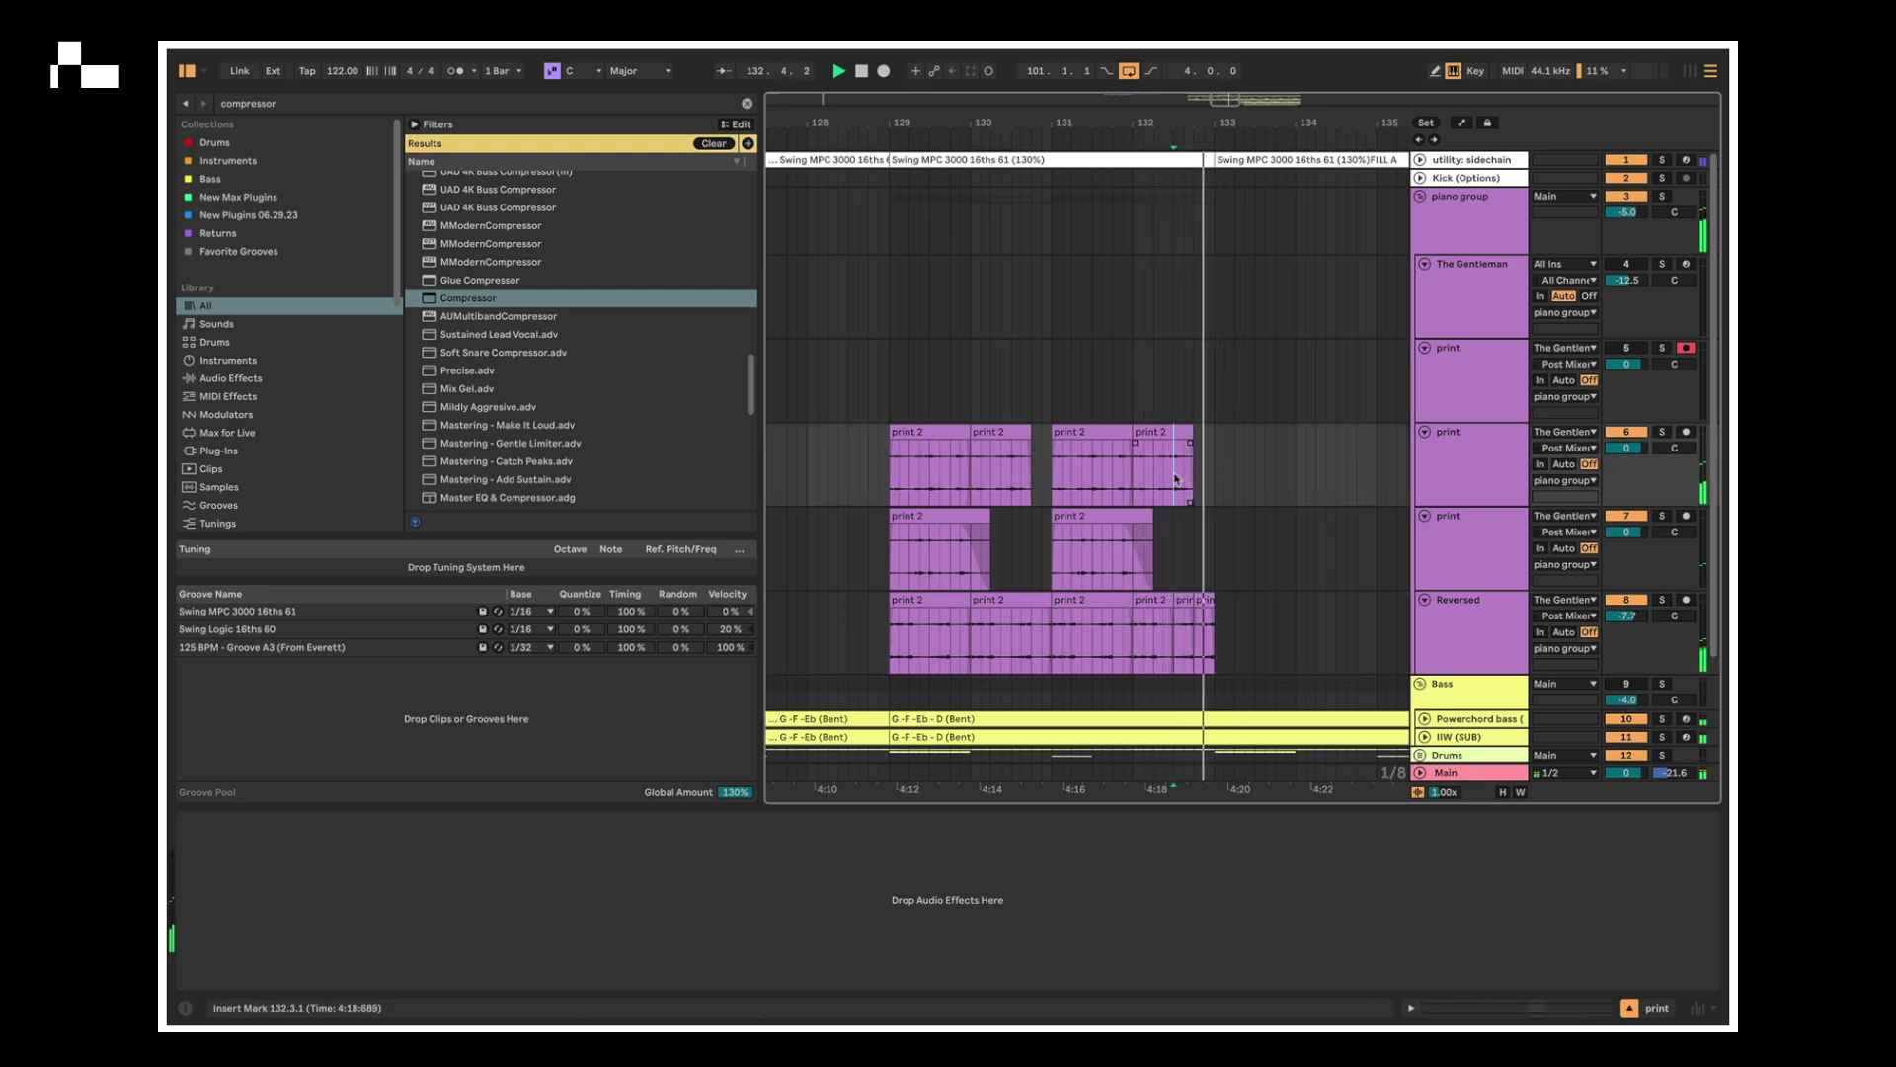
click(1186, 431)
click(1174, 465)
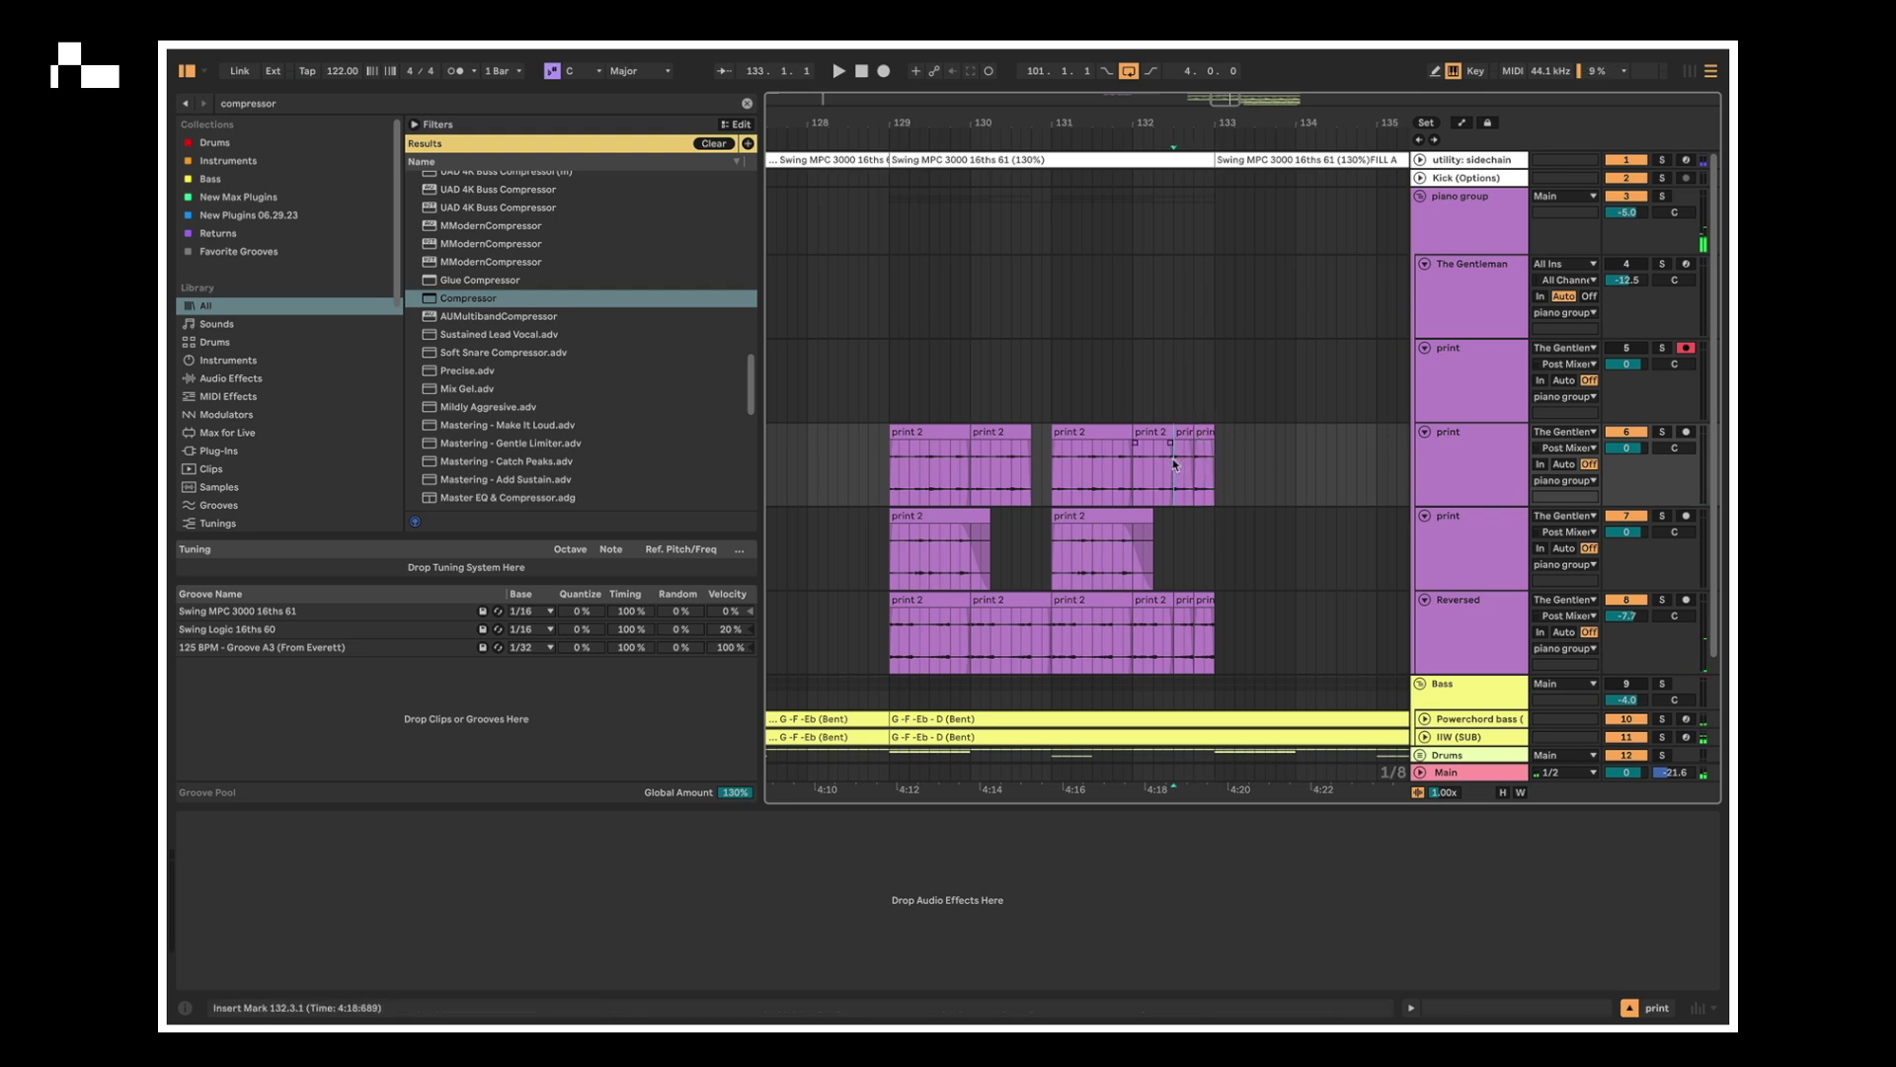
key(space)
key(space)
- Deactivate the final one-beat Reversed clip at 132.4.1 and listen to the phrase
drag(1143, 474, 1137, 481)
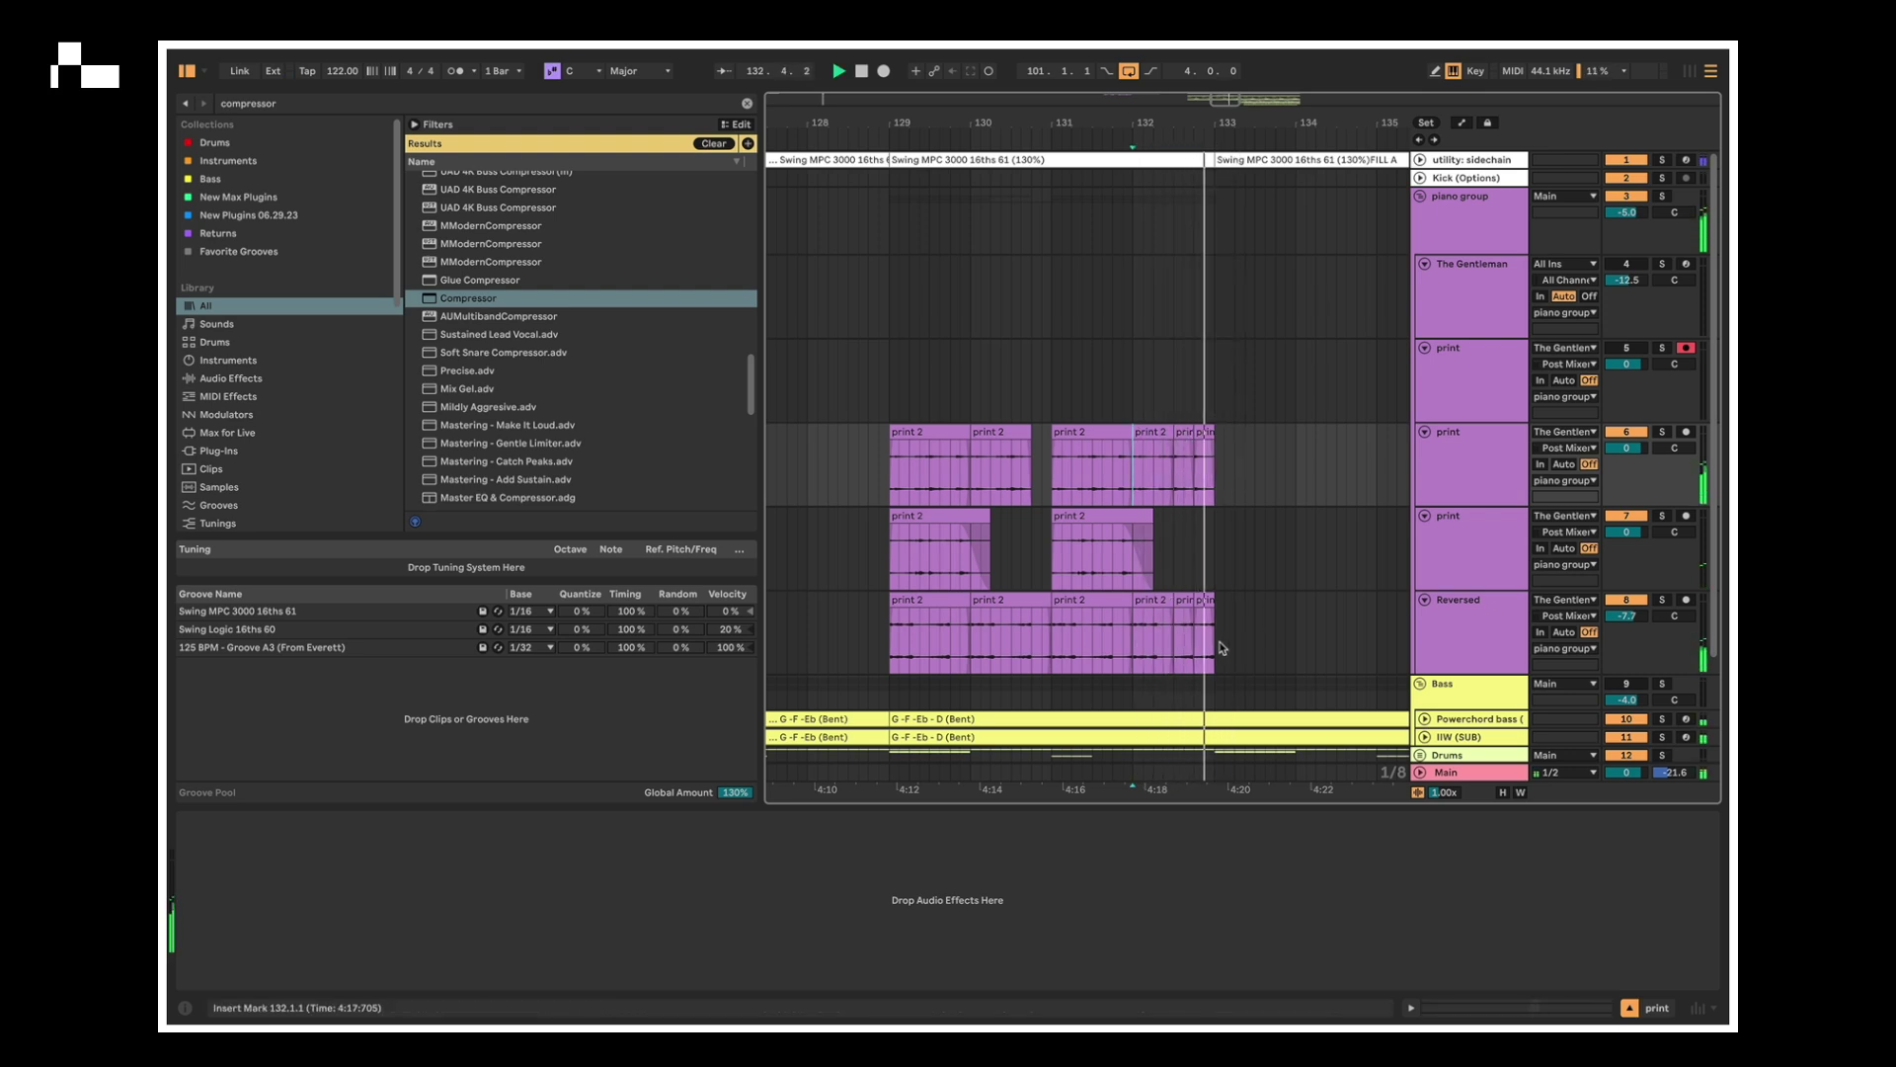
key(space)
drag(1219, 651, 1057, 565)
click(1273, 576)
click(1210, 597)
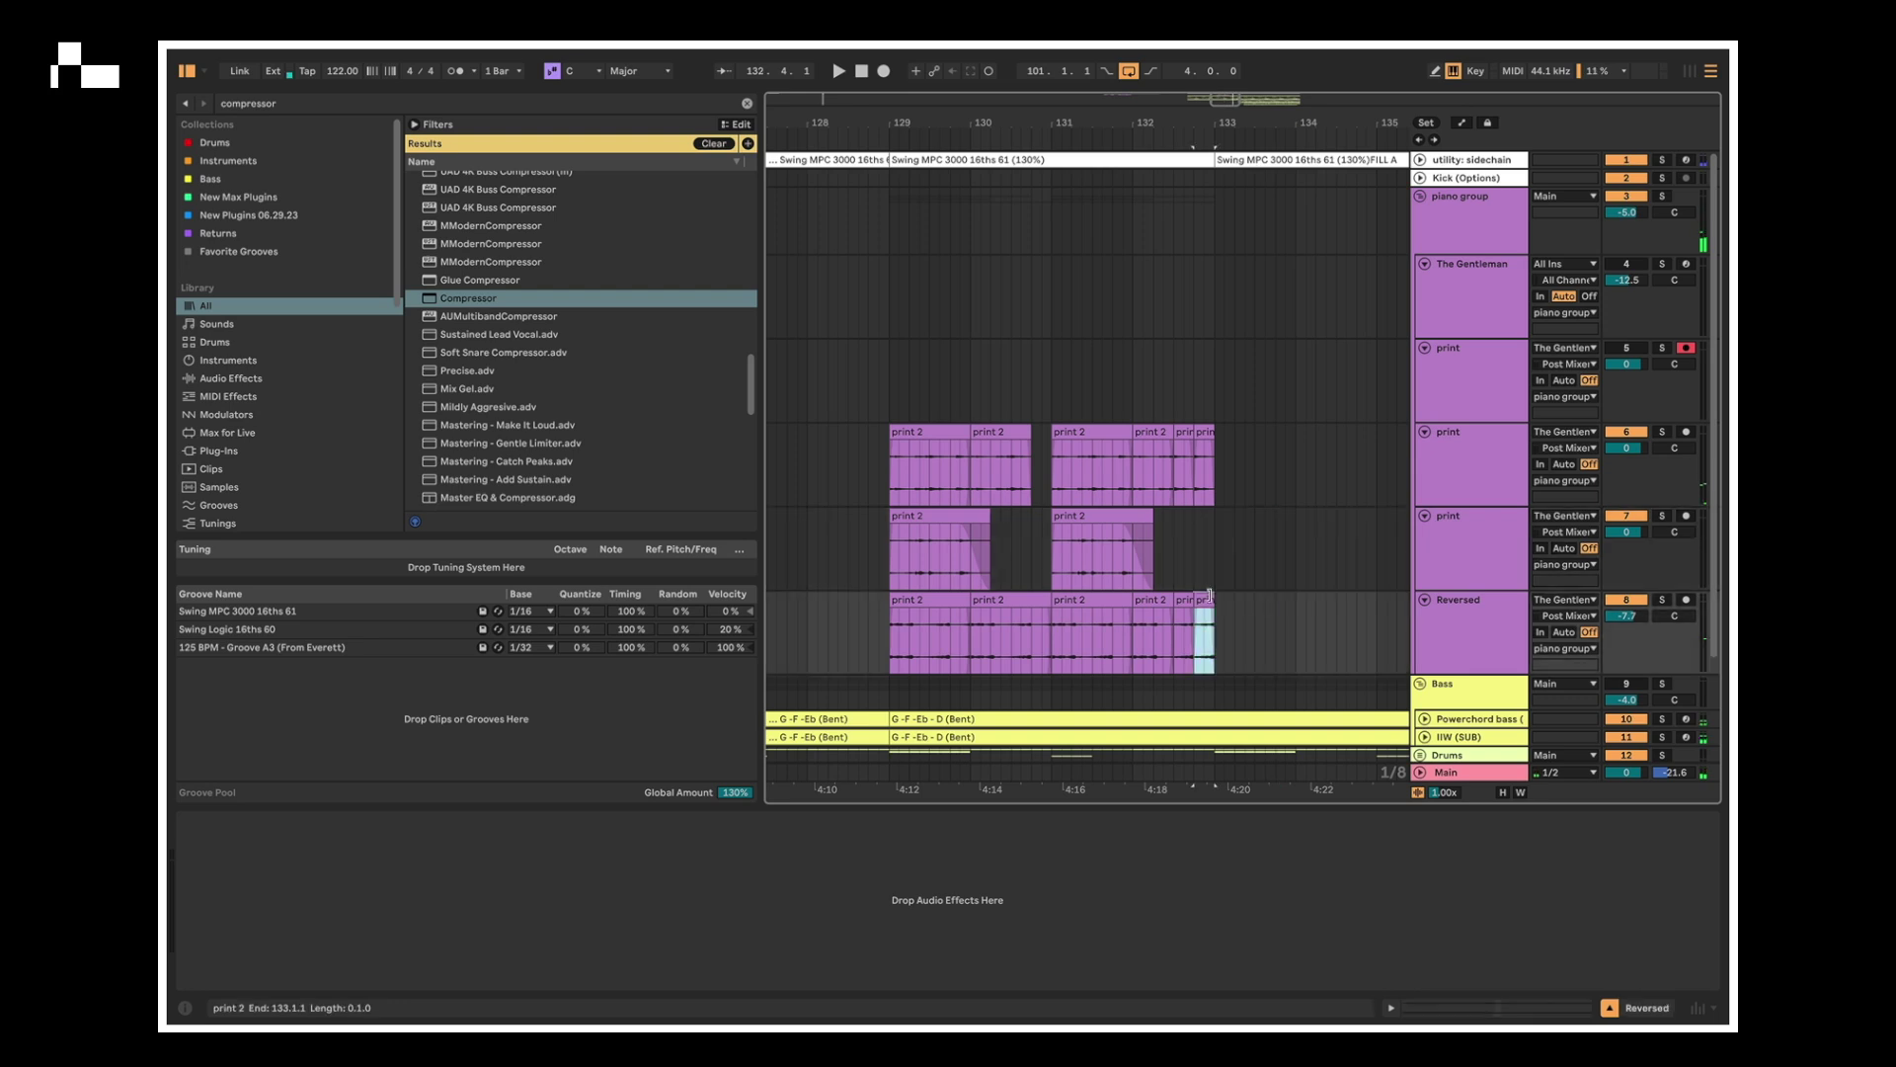
key(0)
click(1174, 581)
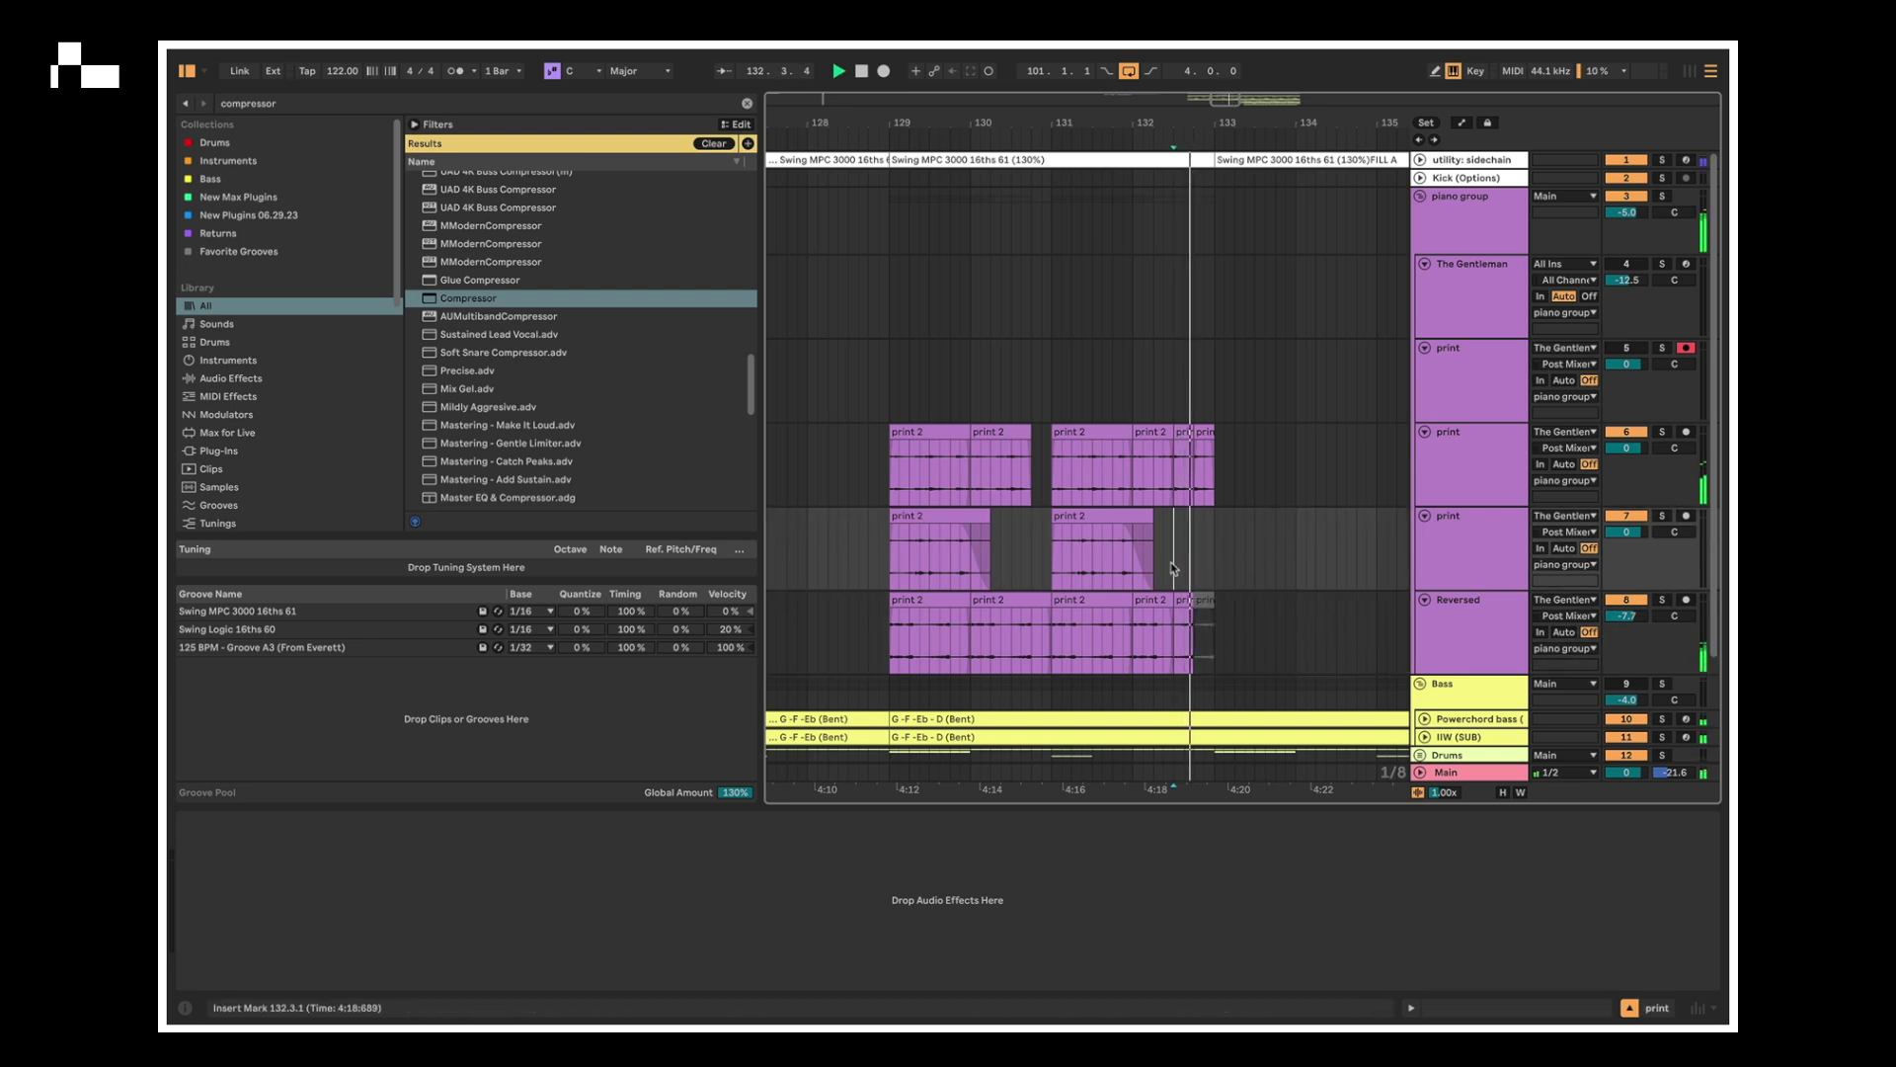
click(1136, 479)
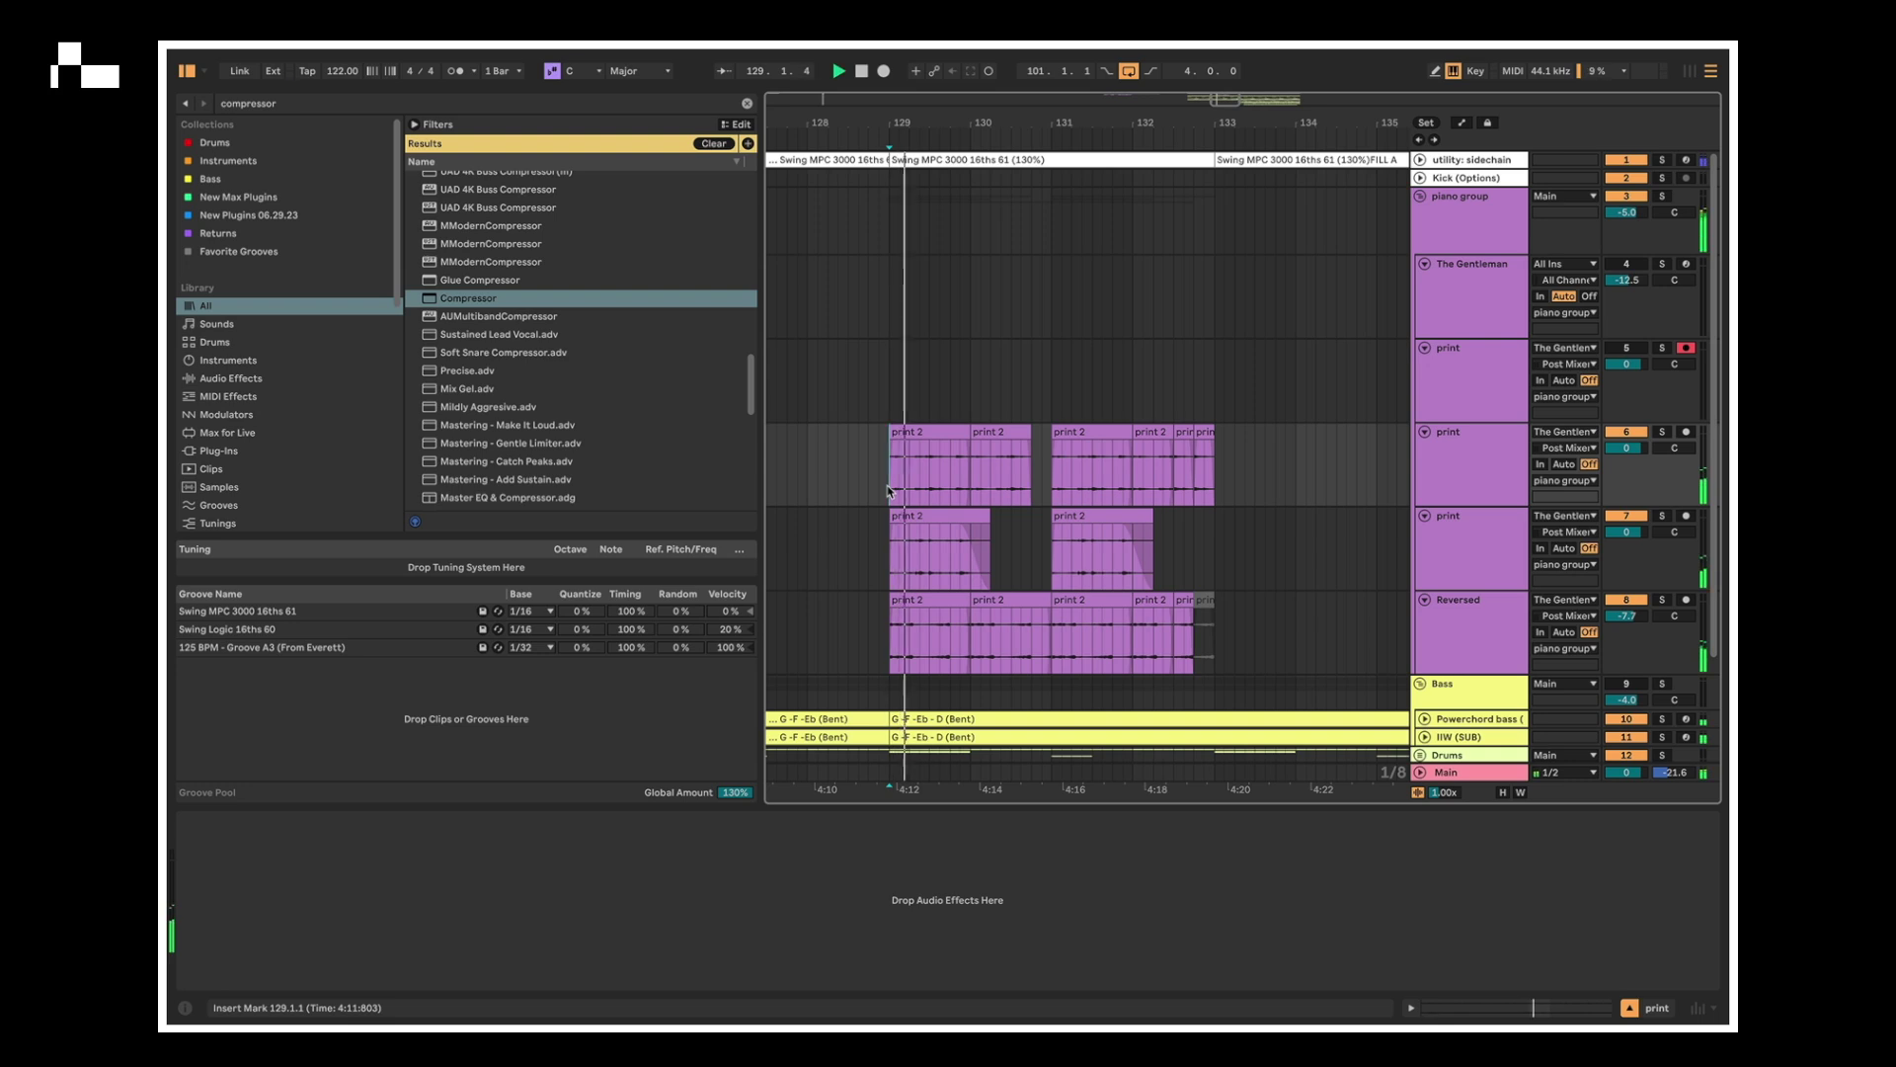
- Duplicate bars 129 to 133 of both chopped print tracks and Reversed twice, extending the phrase to bar 141
drag(888, 490, 1217, 630)
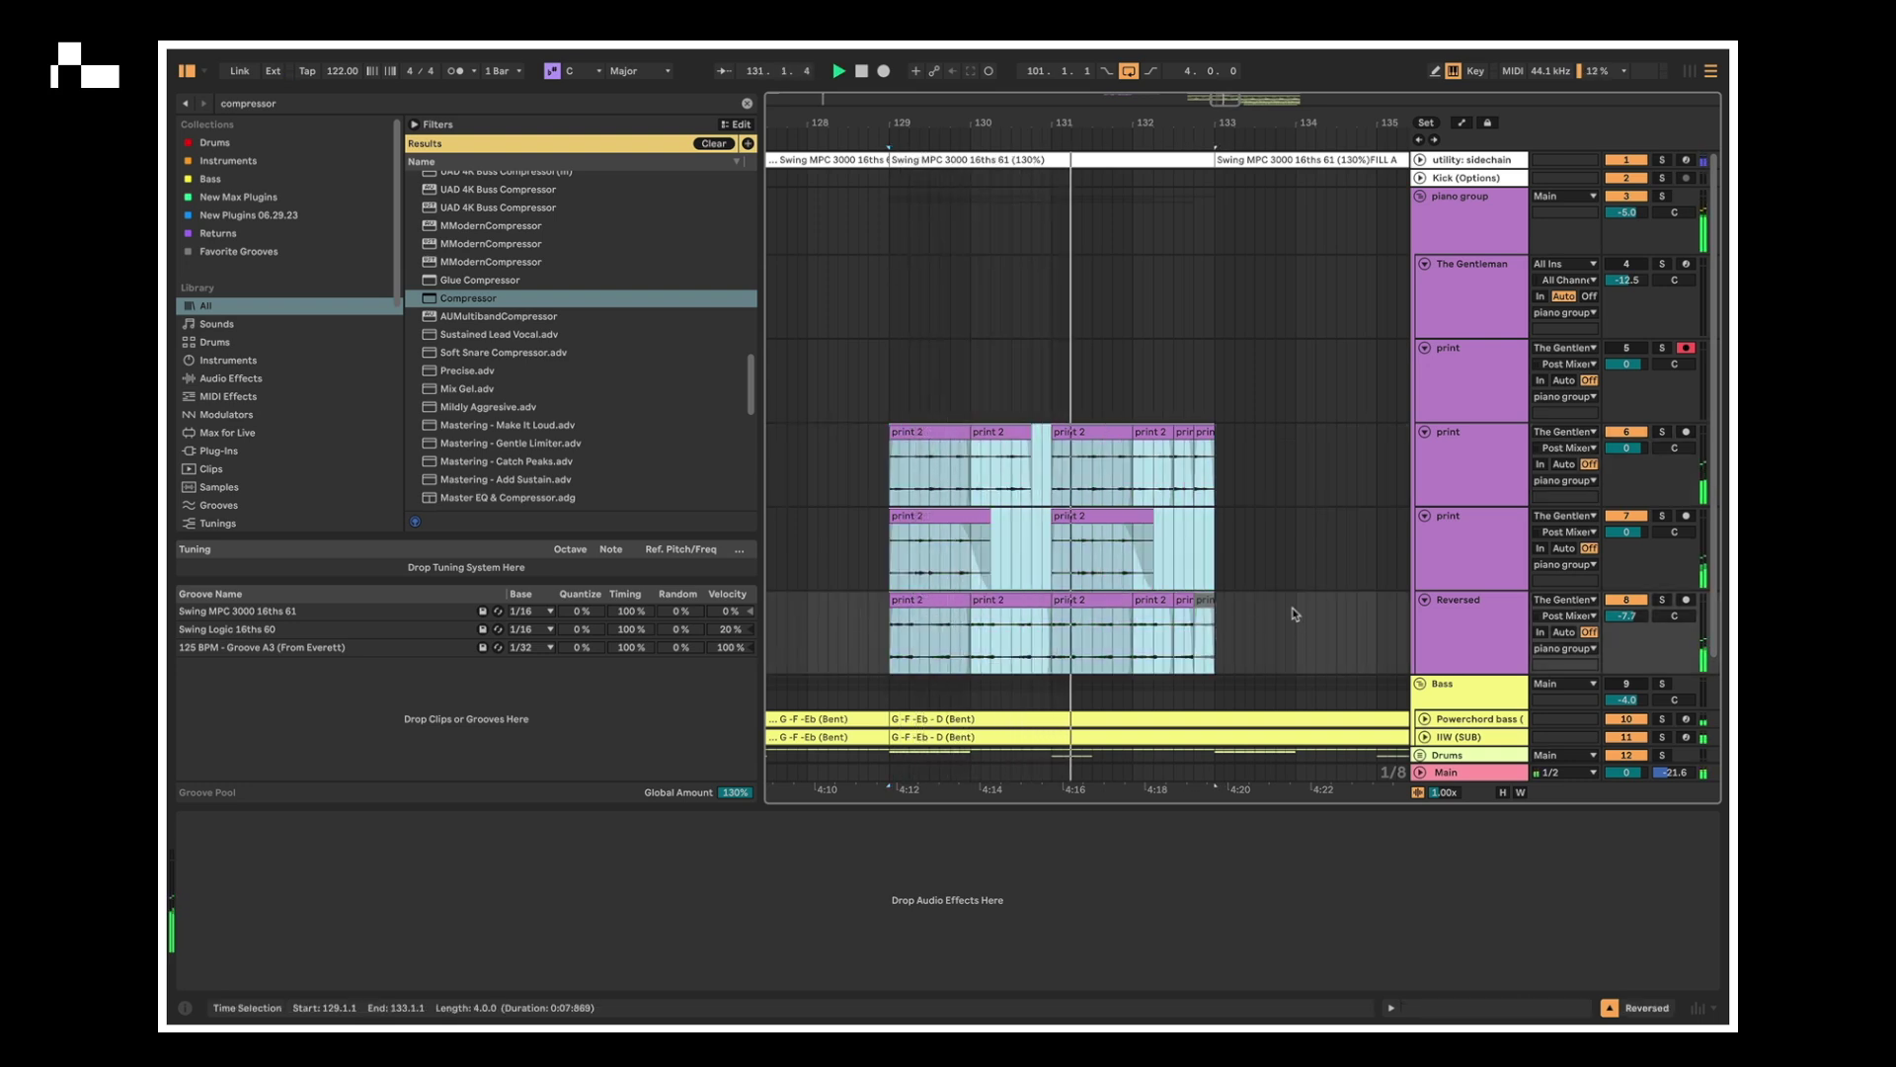
scroll(1274, 571, down, 3)
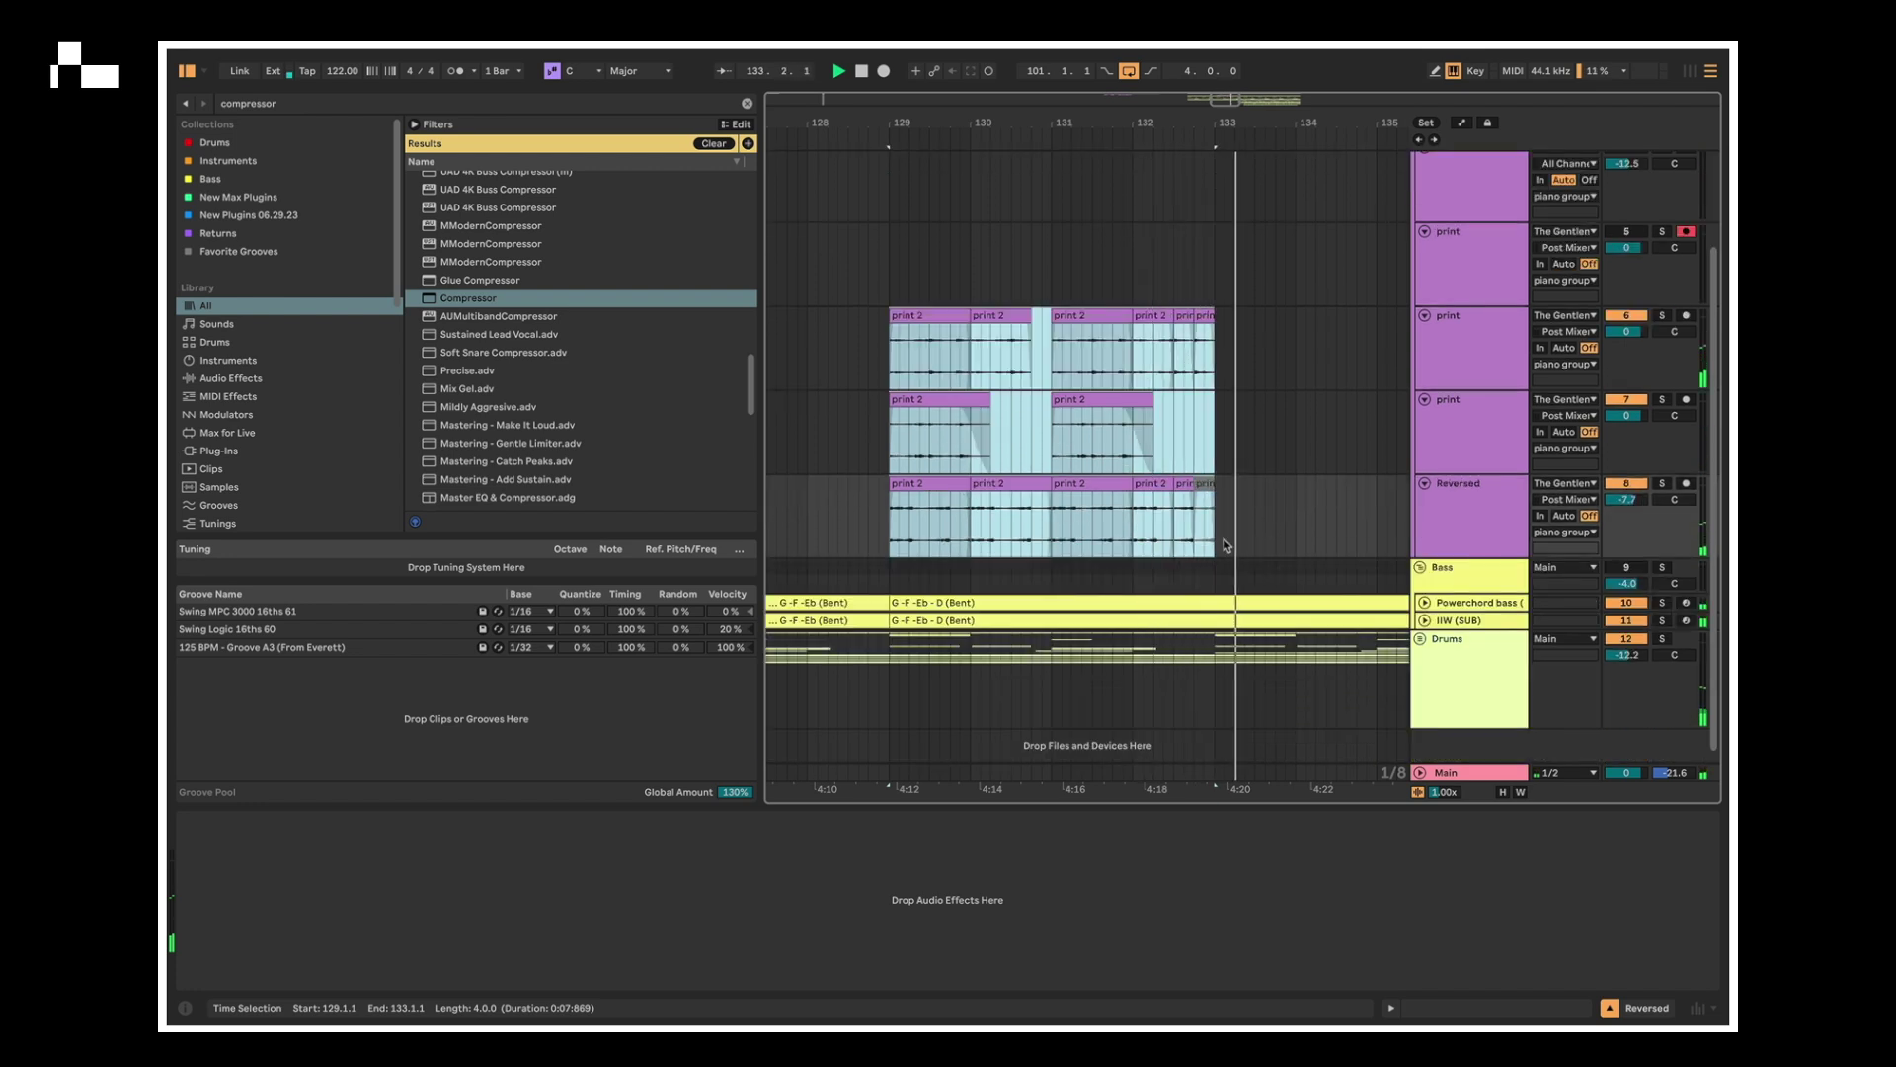
key(space)
drag(891, 325, 1169, 474)
key(ctrl+d)
key(space)
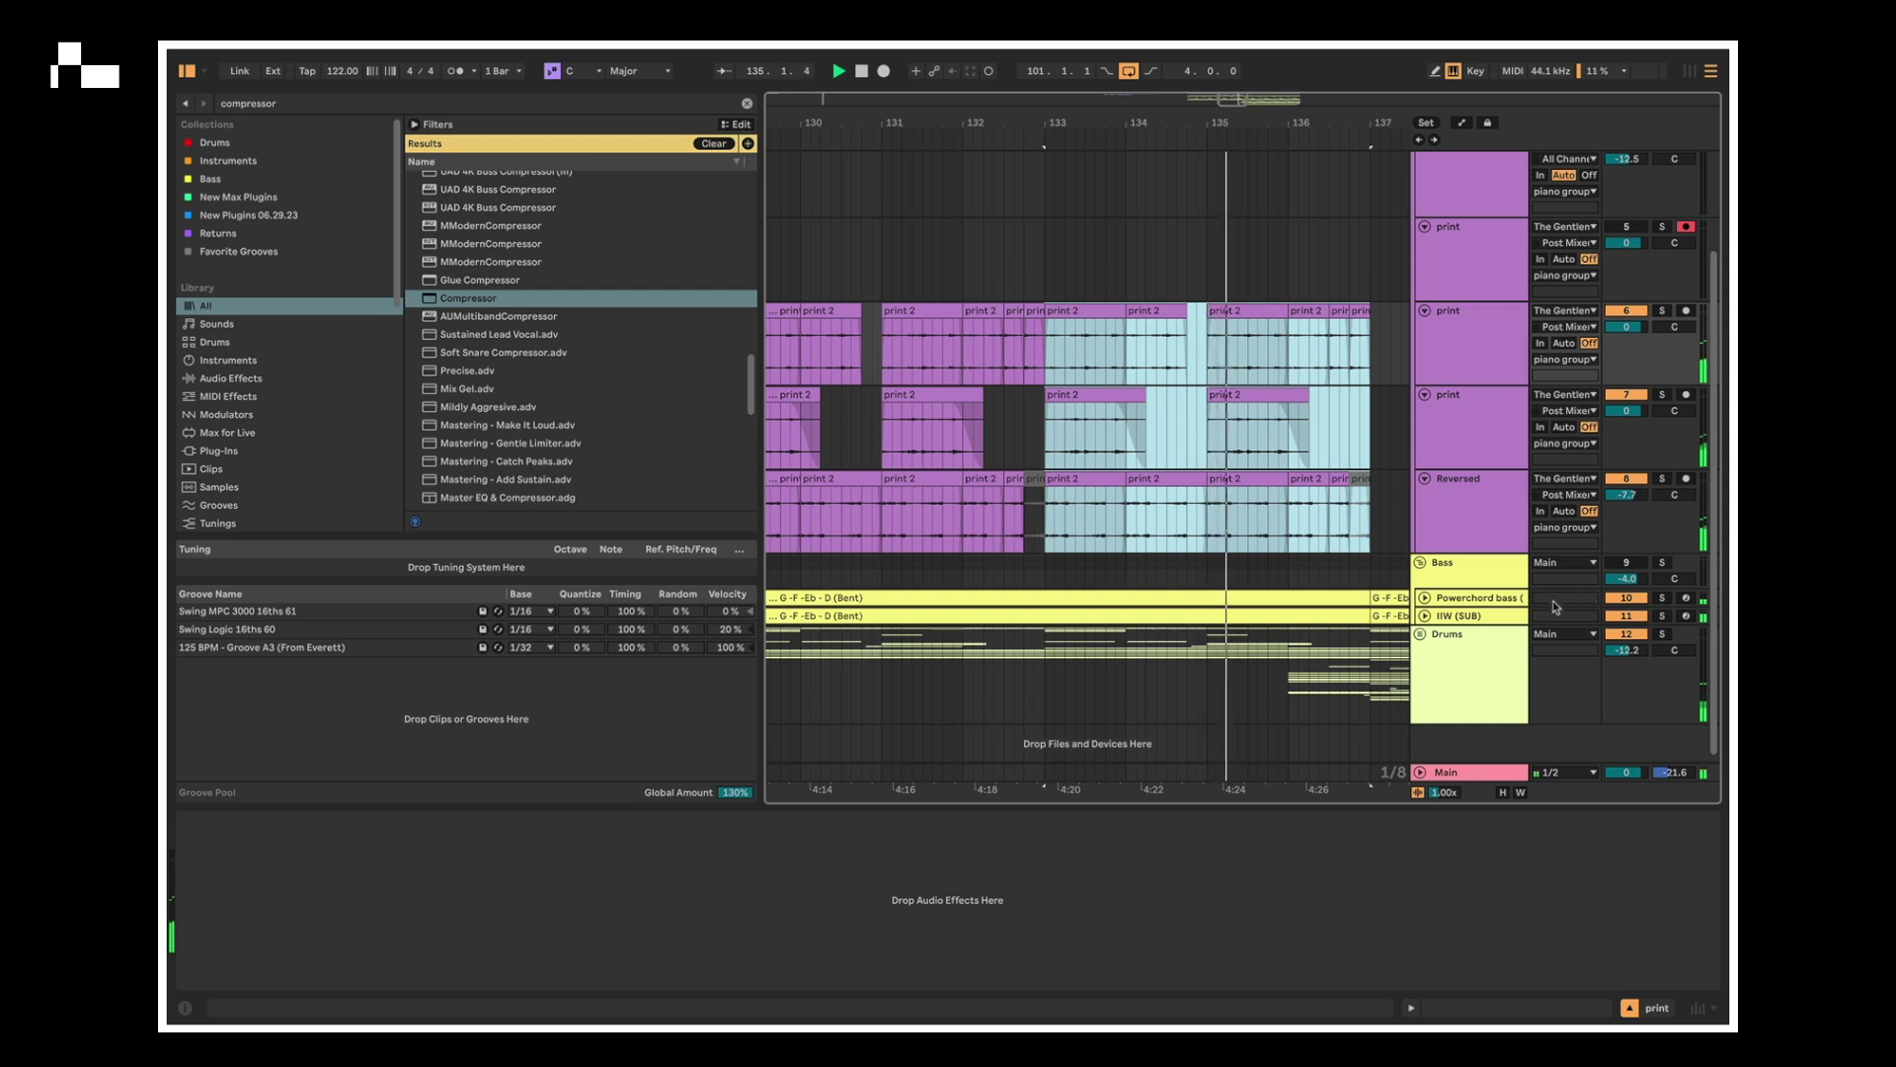
key(ctrl+d)
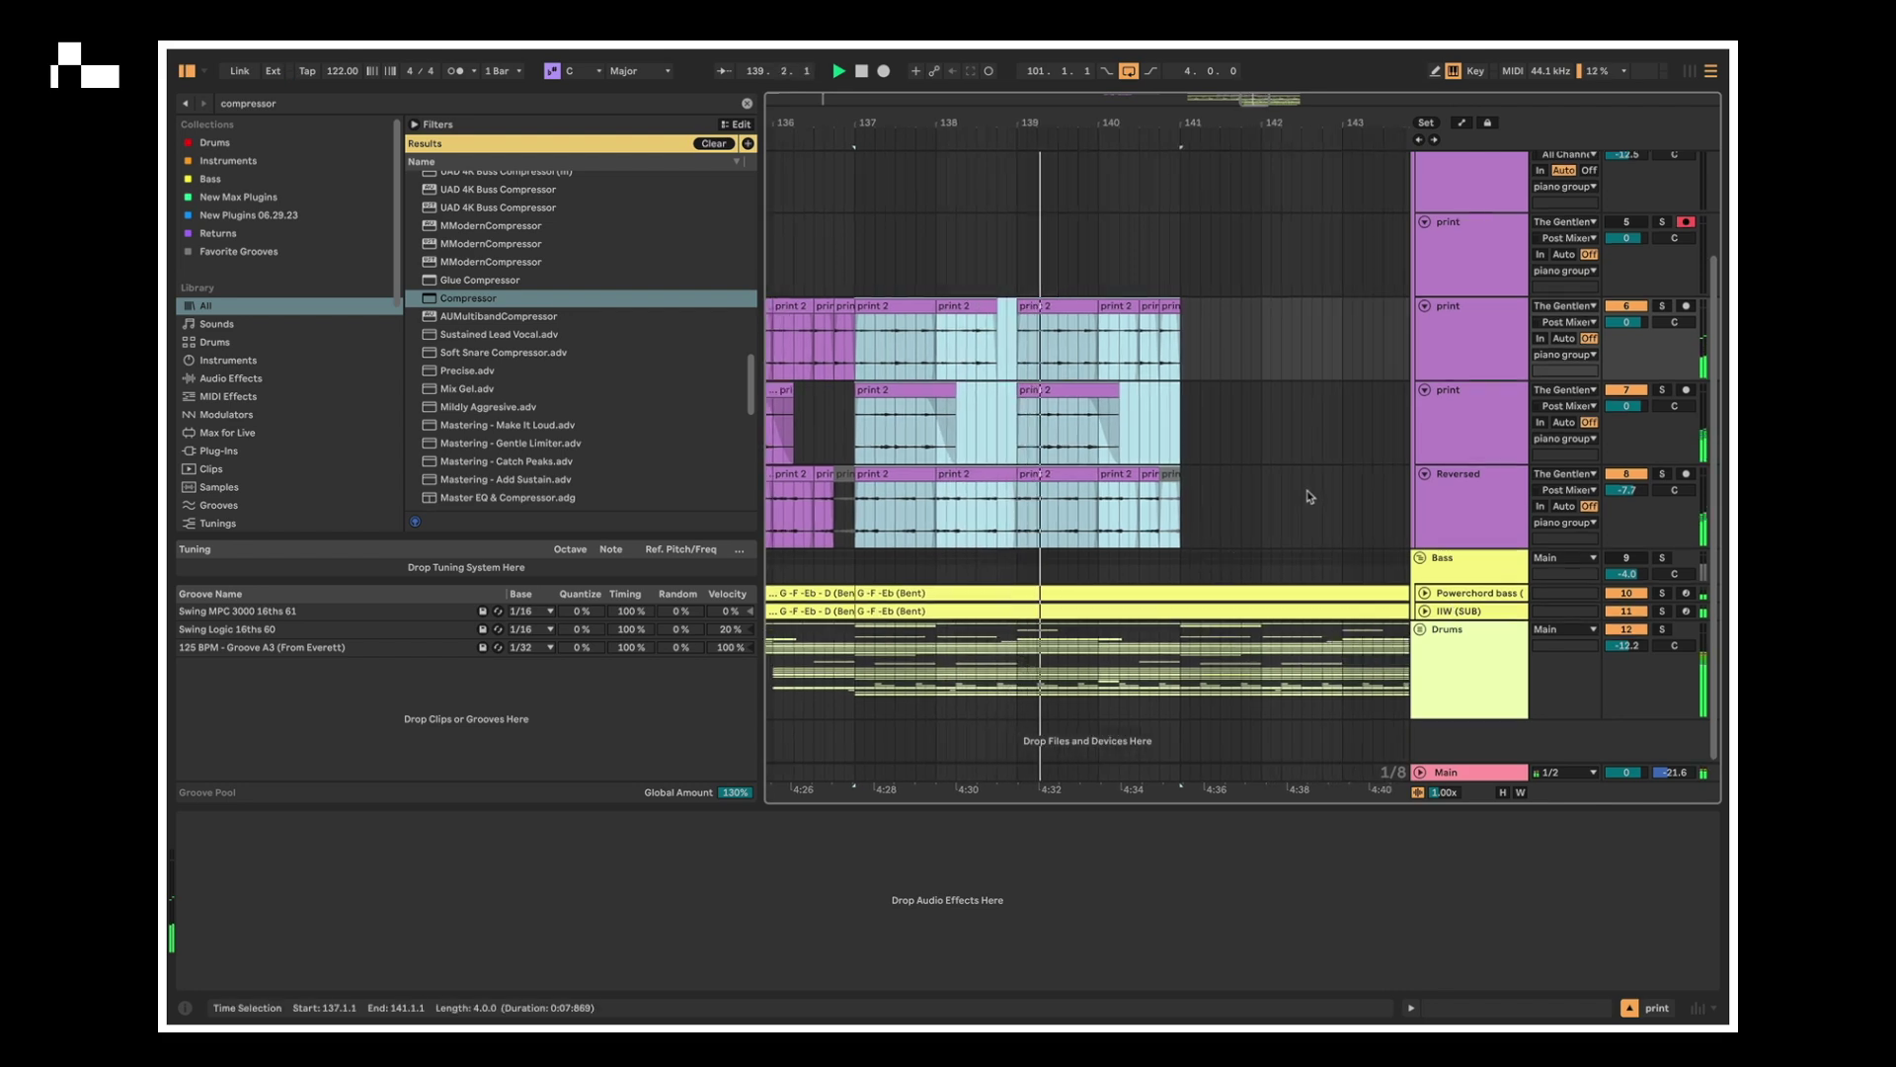
- Unfold the Drums group and look through its tracks around bars 137 to 143
scroll(1309, 496, up, 1)
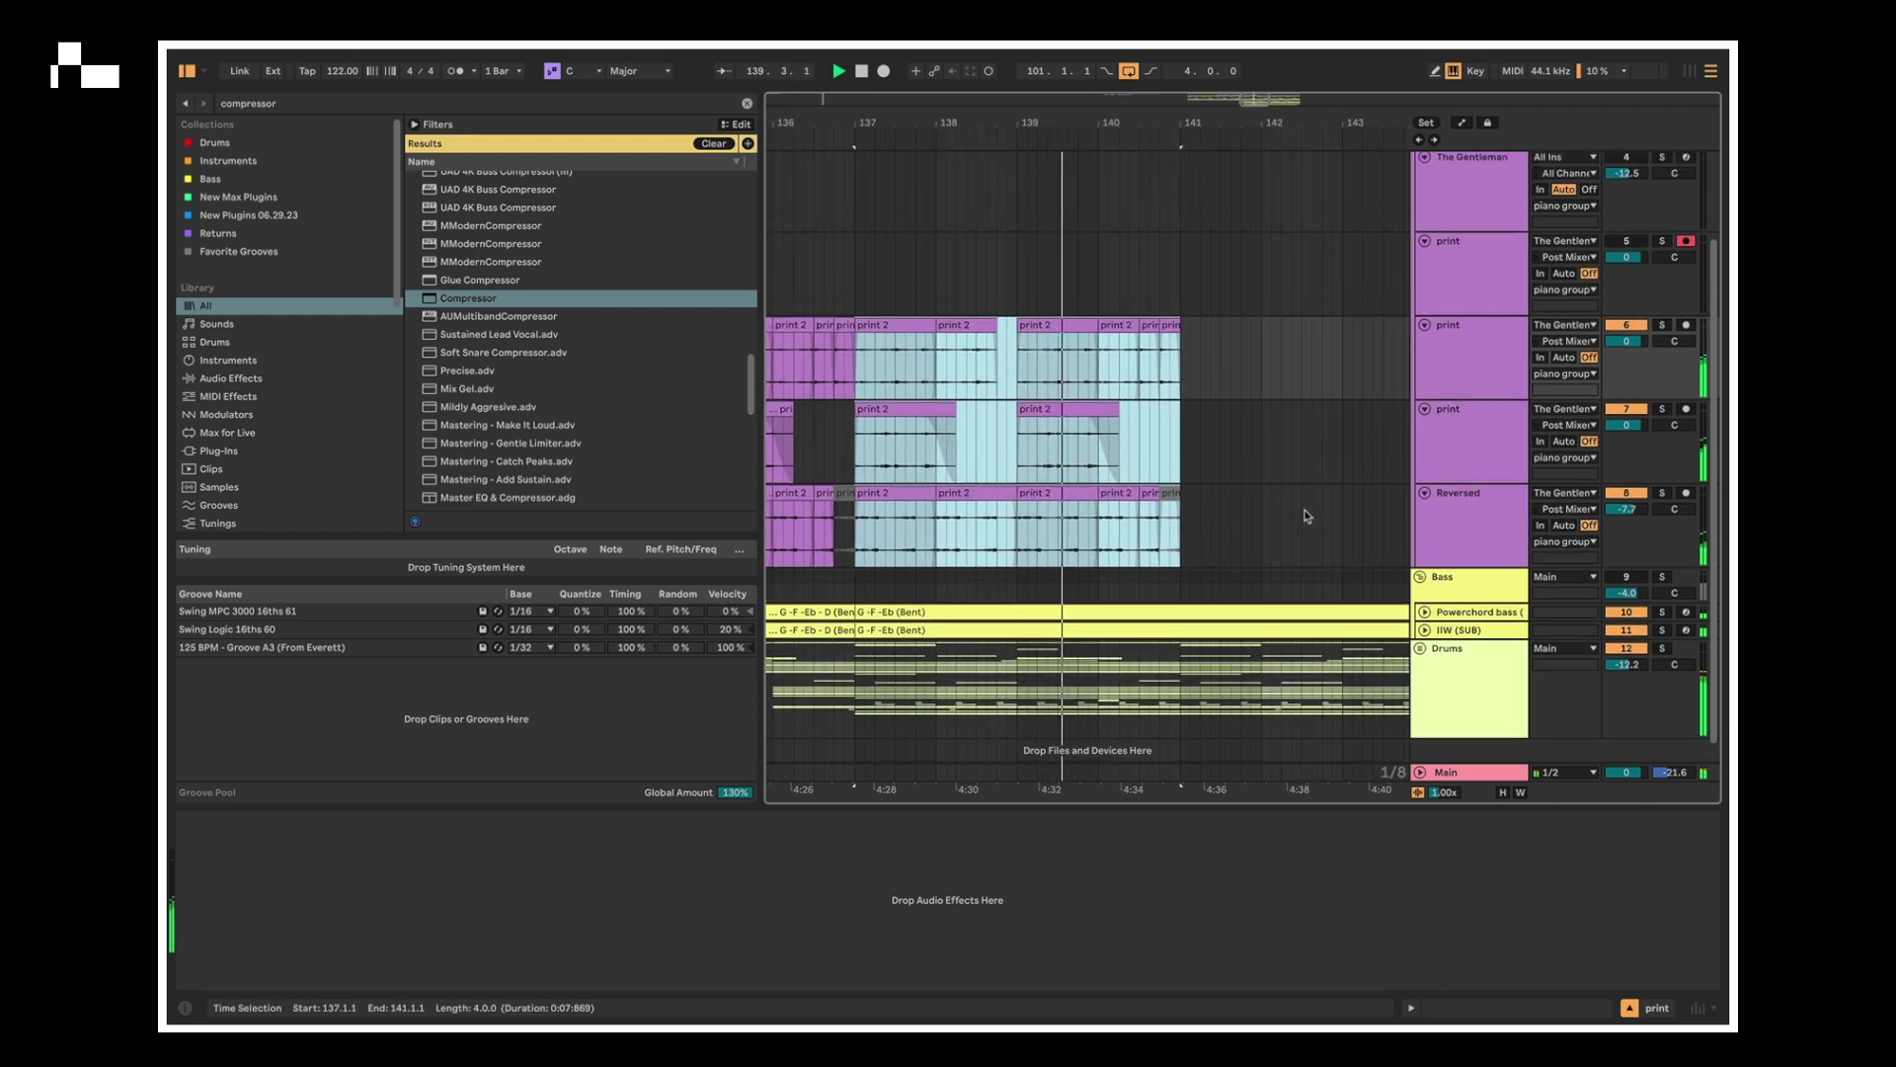
click(1421, 650)
scroll(1331, 406, down, 8)
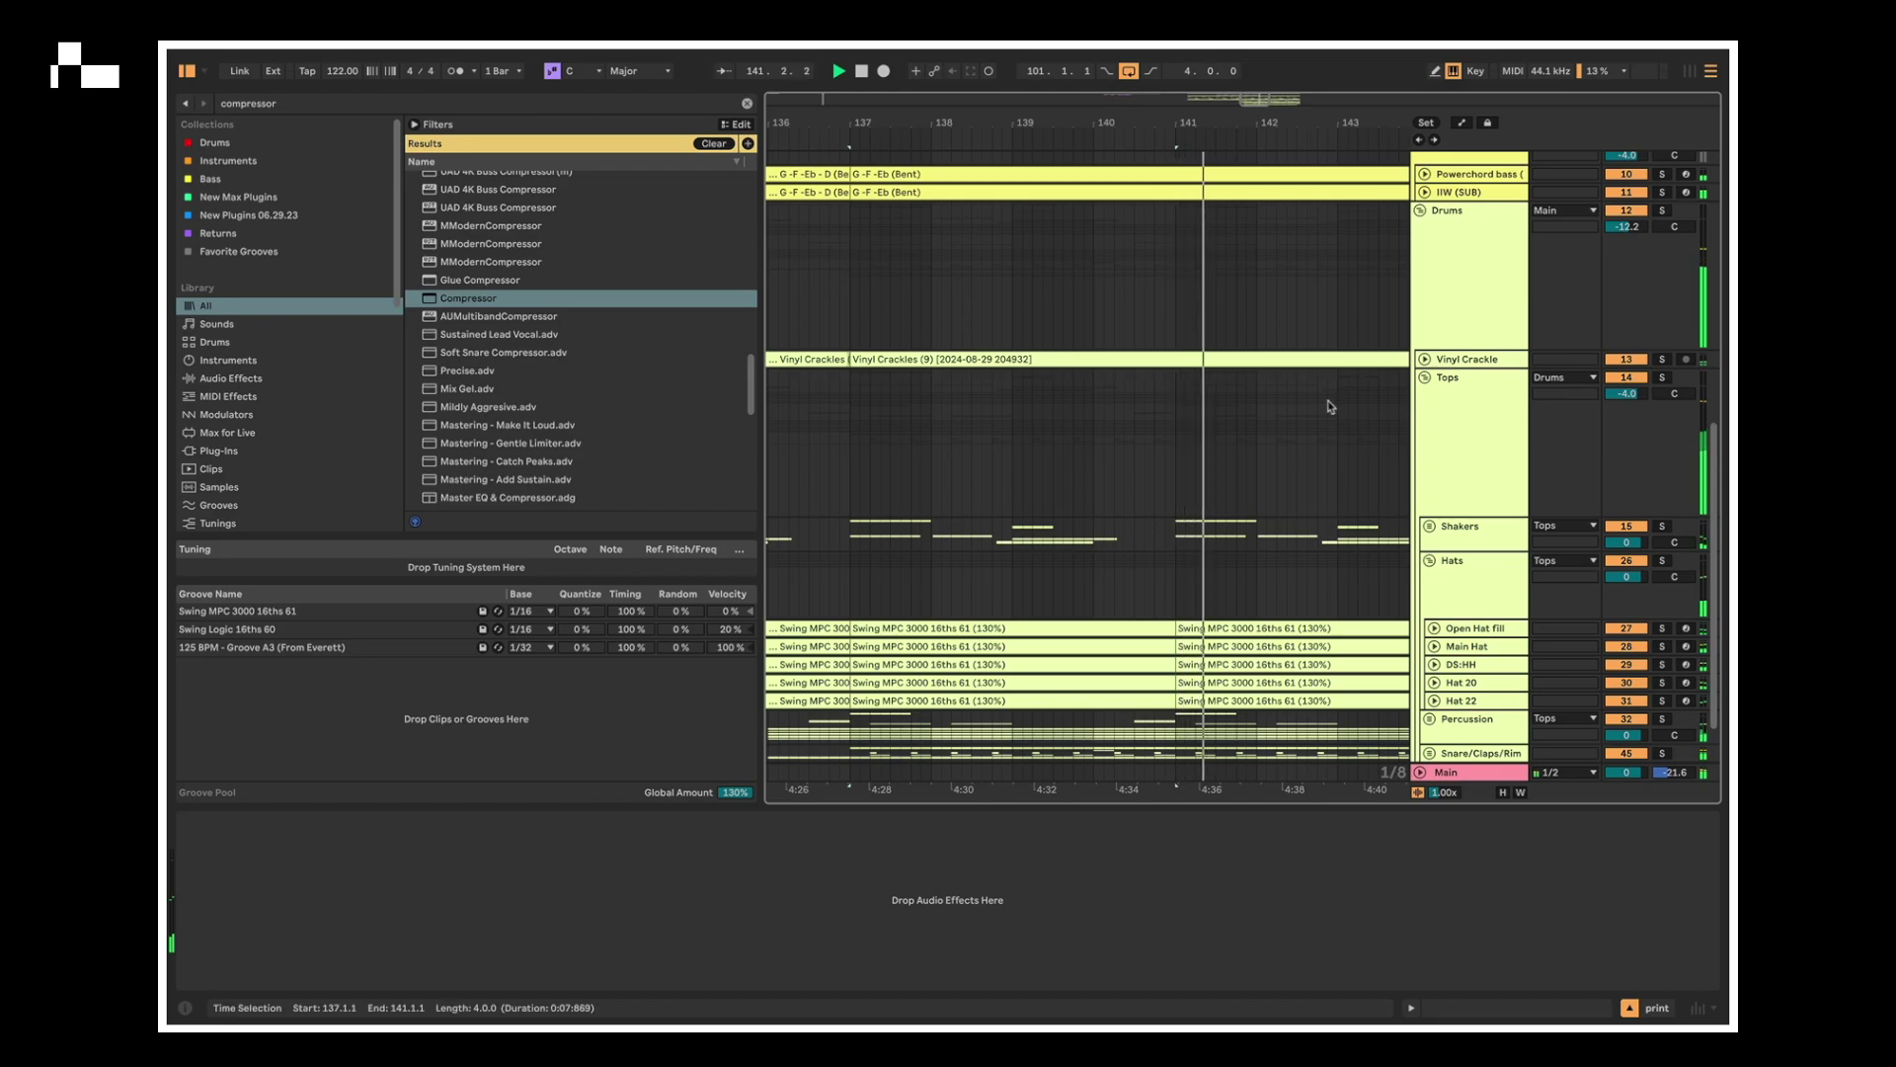